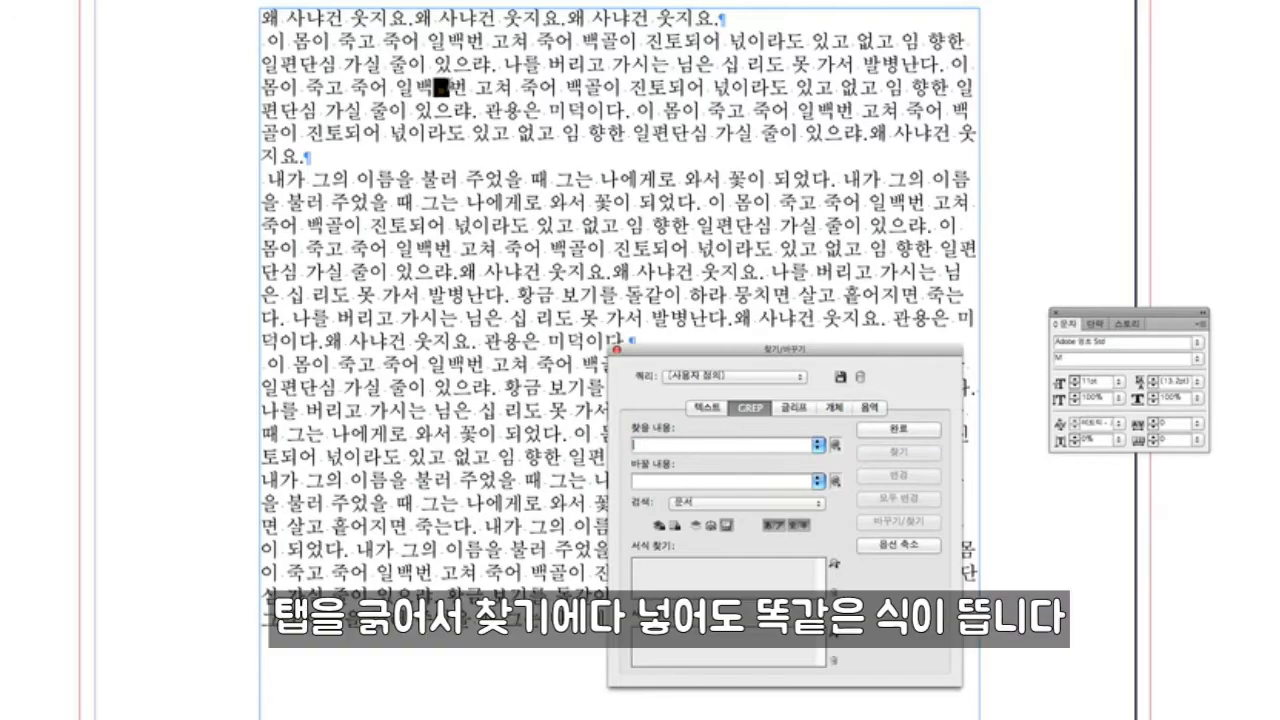
# Enter the tab code \t as the GREP search expression and replace it with the forced line break code \n
pyautogui.click(665, 441)
pyautogui.write('\\t')
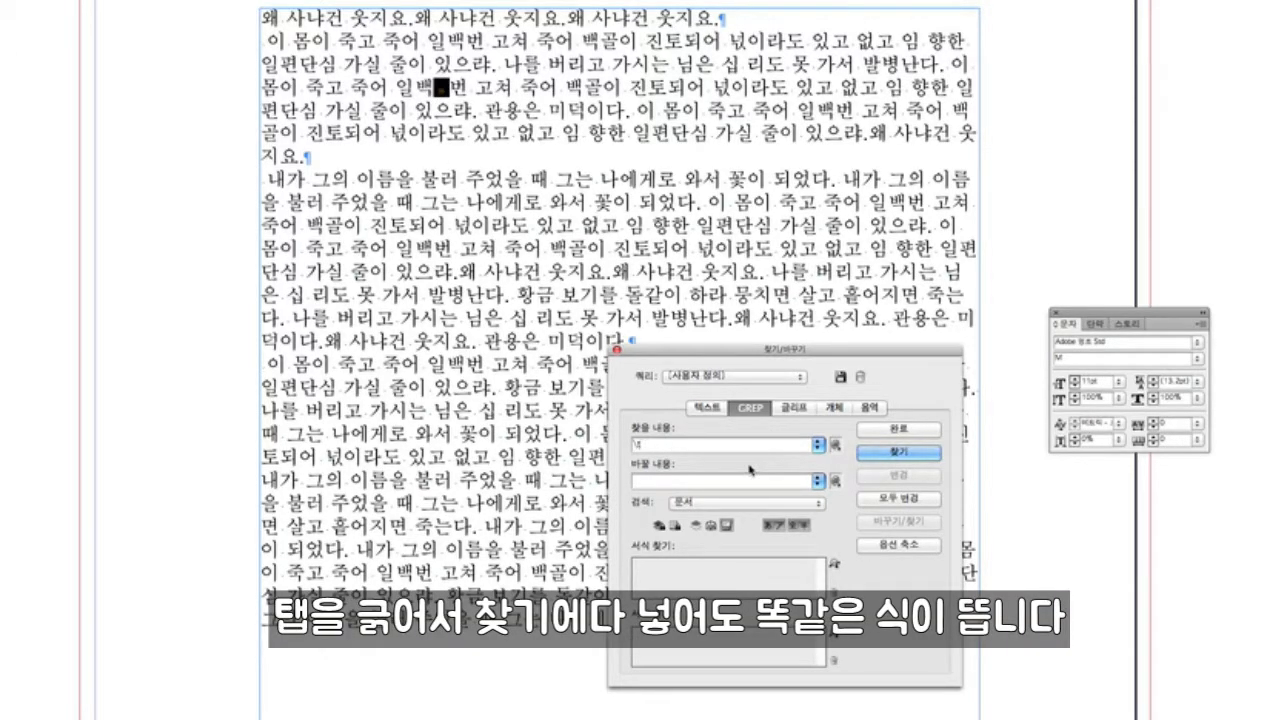
pyautogui.press('BackSpace')
pyautogui.press('BackSpace')
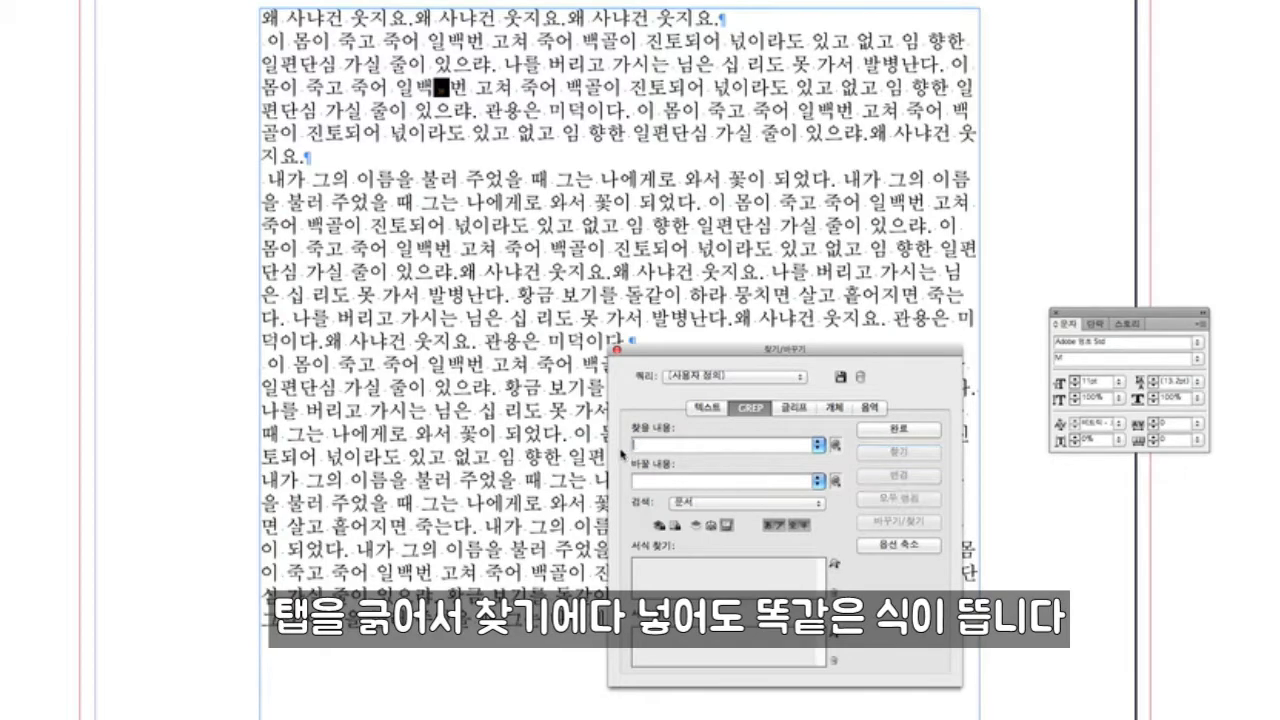
pyautogui.click(836, 445)
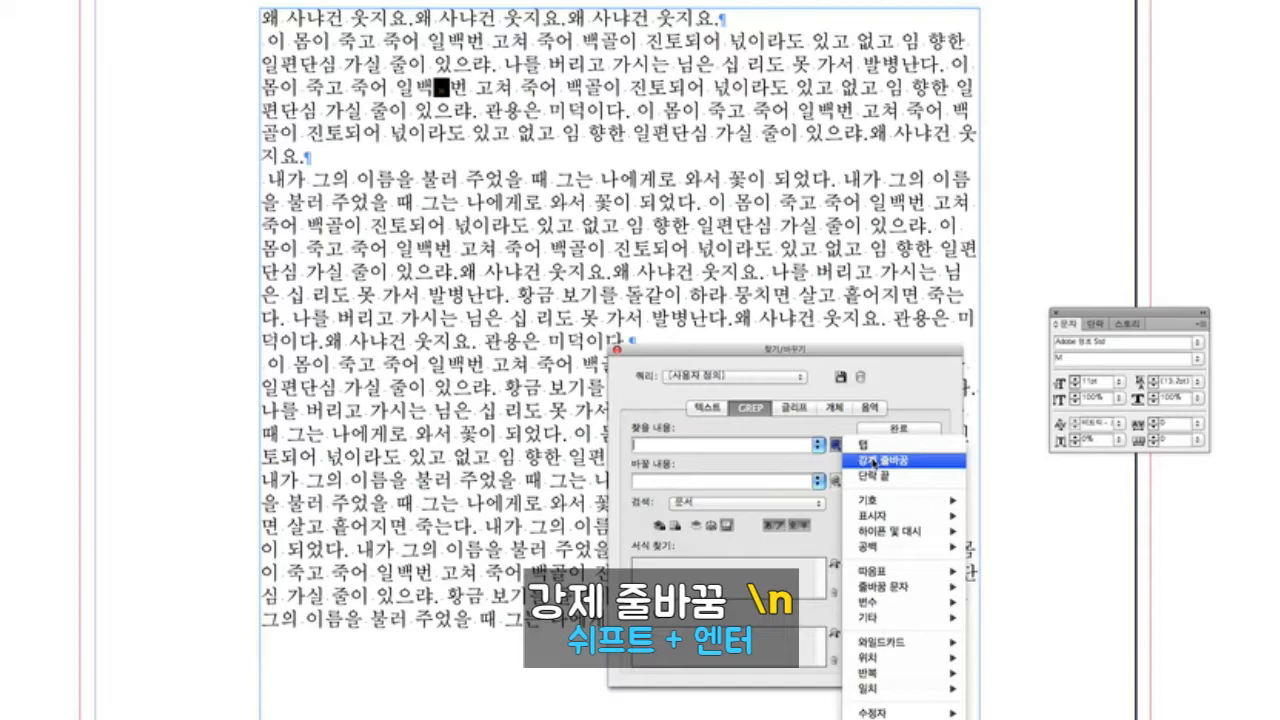
pyautogui.click(872, 458)
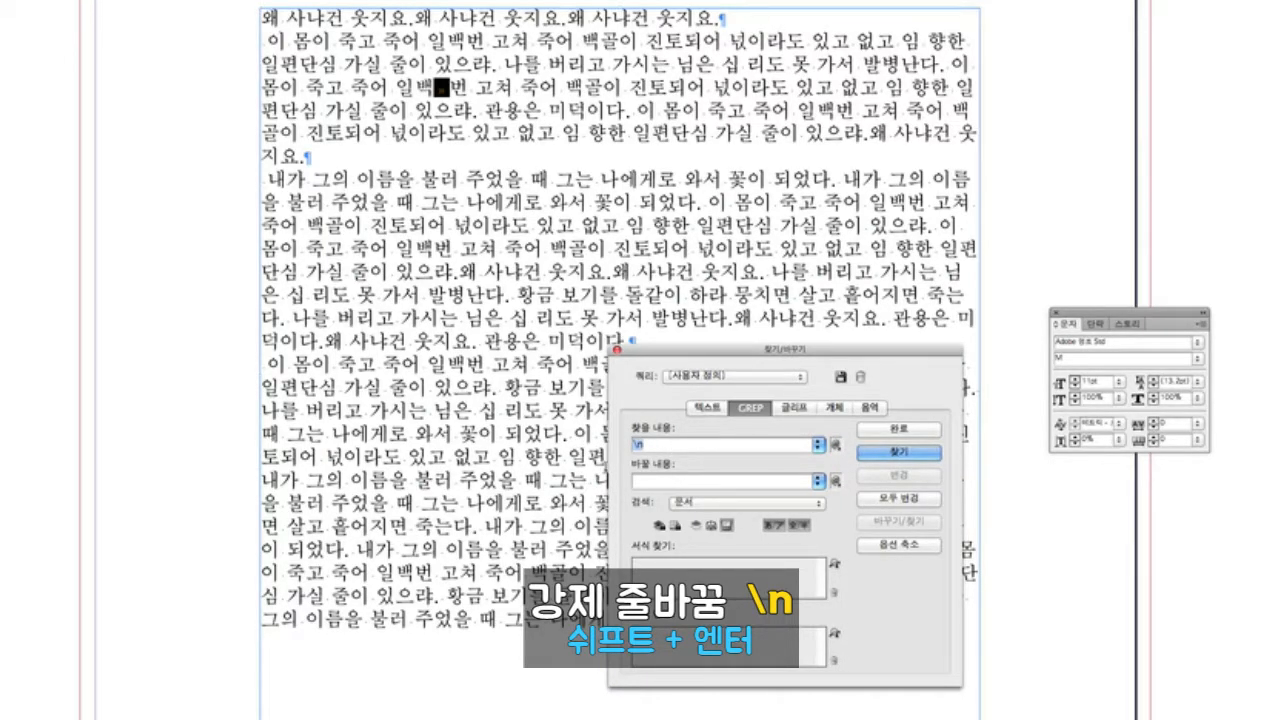
# Insert a forced line break inside 진토되어 on the fourth text line, remove it and insert it again
pyautogui.click(652, 86)
pyautogui.hotkey('shift', 'Return')
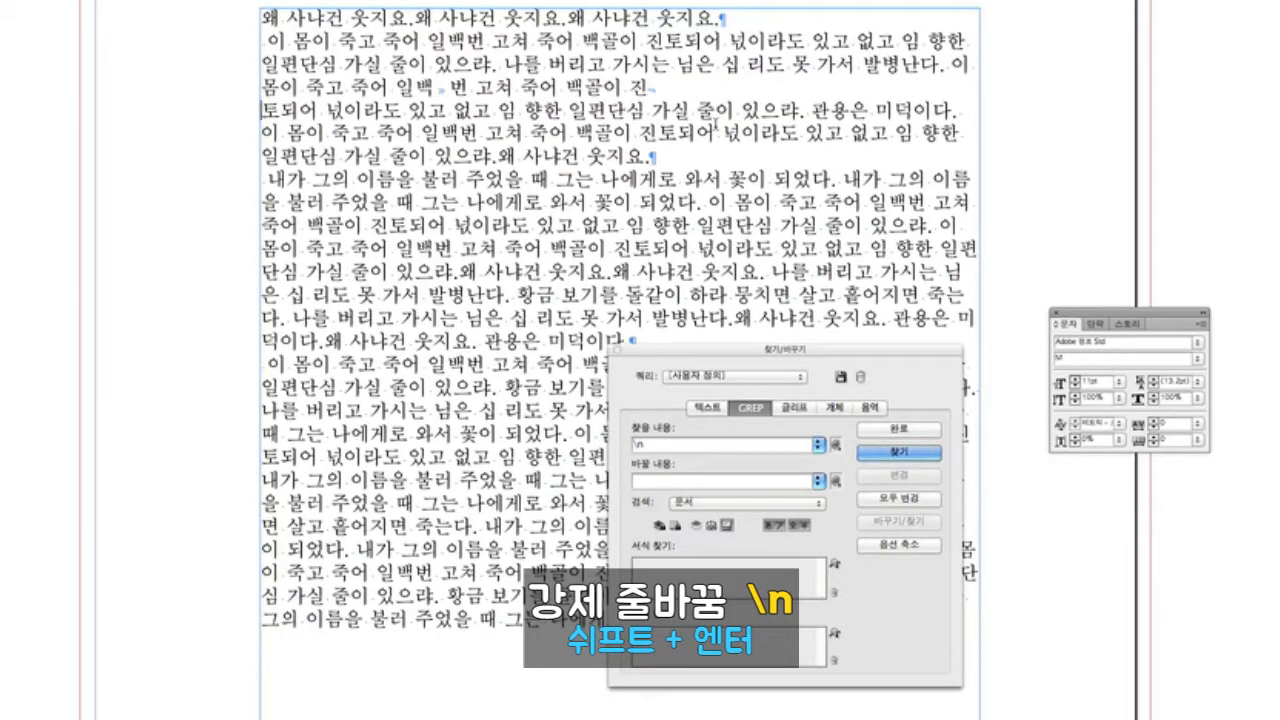
pyautogui.press('BackSpace')
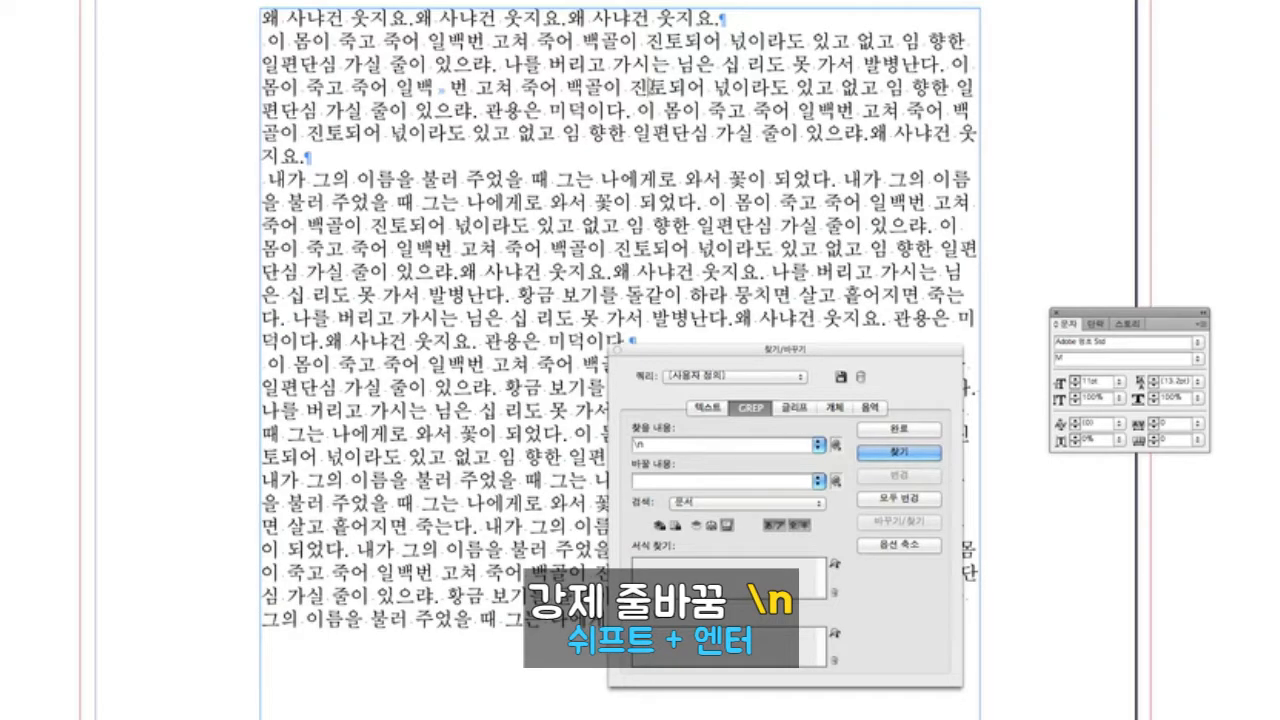
pyautogui.hotkey('shift', 'Return')
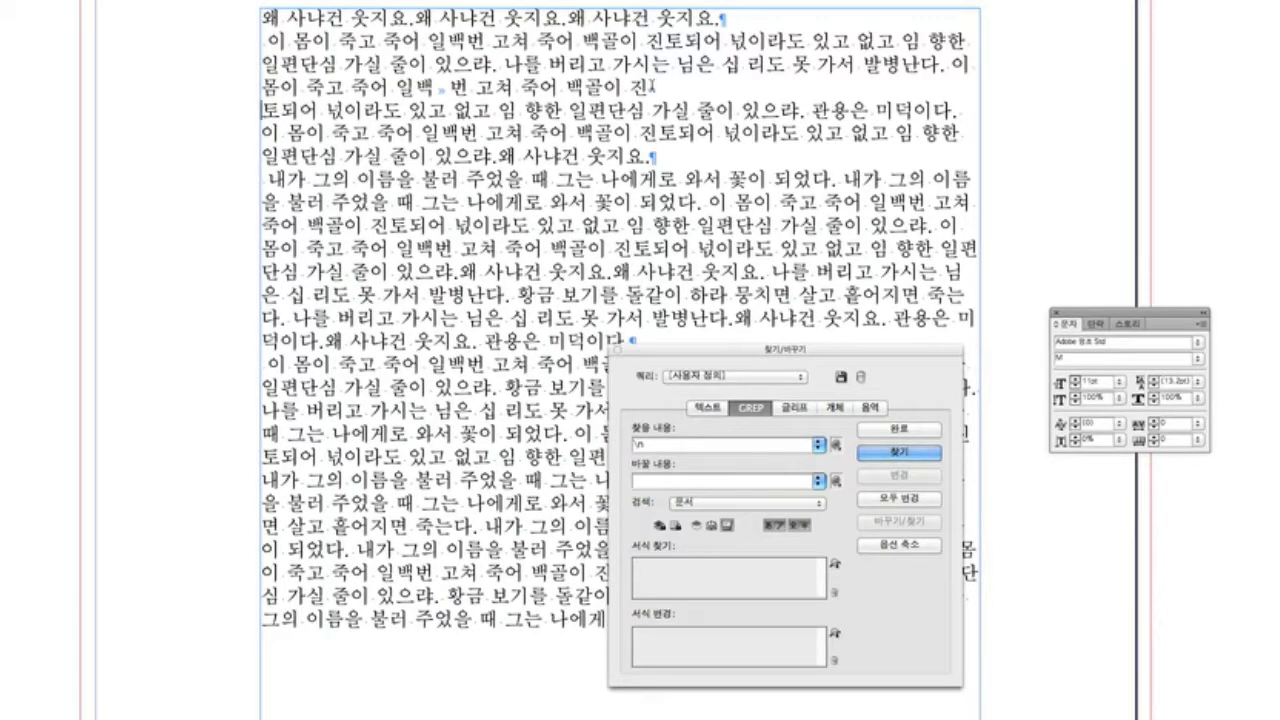
# Copy the forced line break code \n from the search expression and paste it before 진토되어 on the fourth text line
pyautogui.click(691, 445)
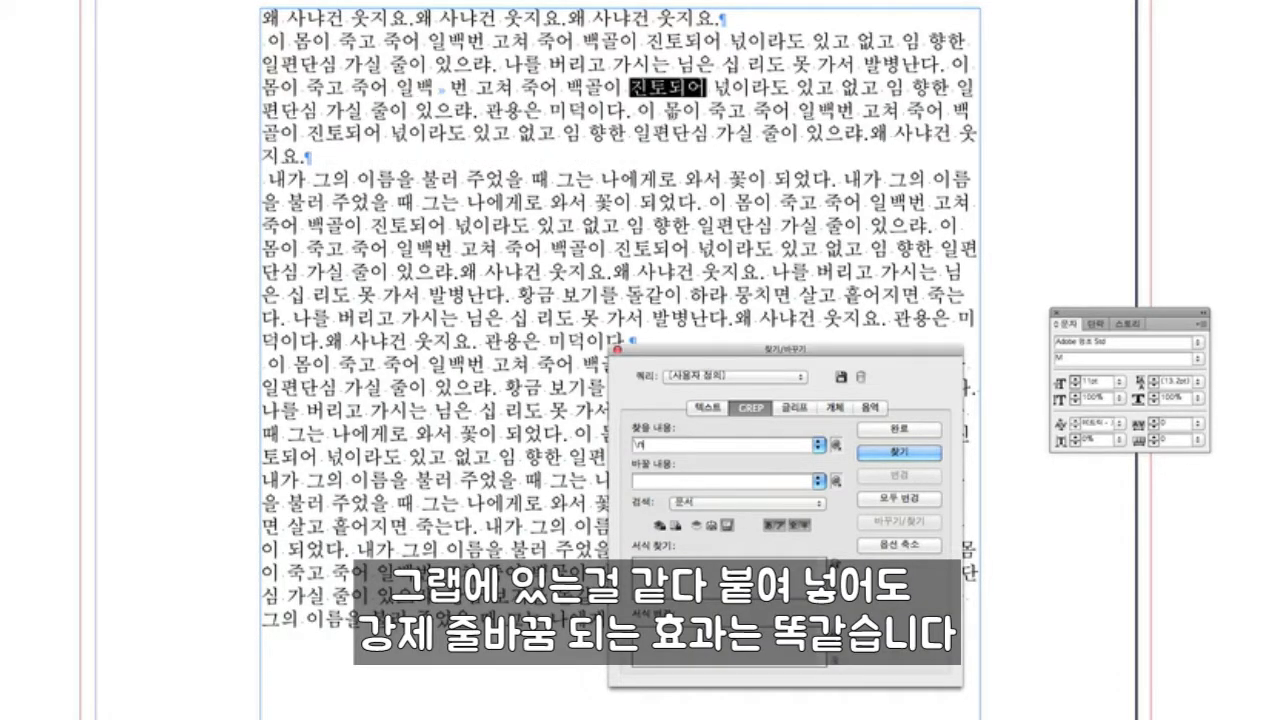
pyautogui.moveTo(672, 451); pyautogui.dragTo(589, 449)
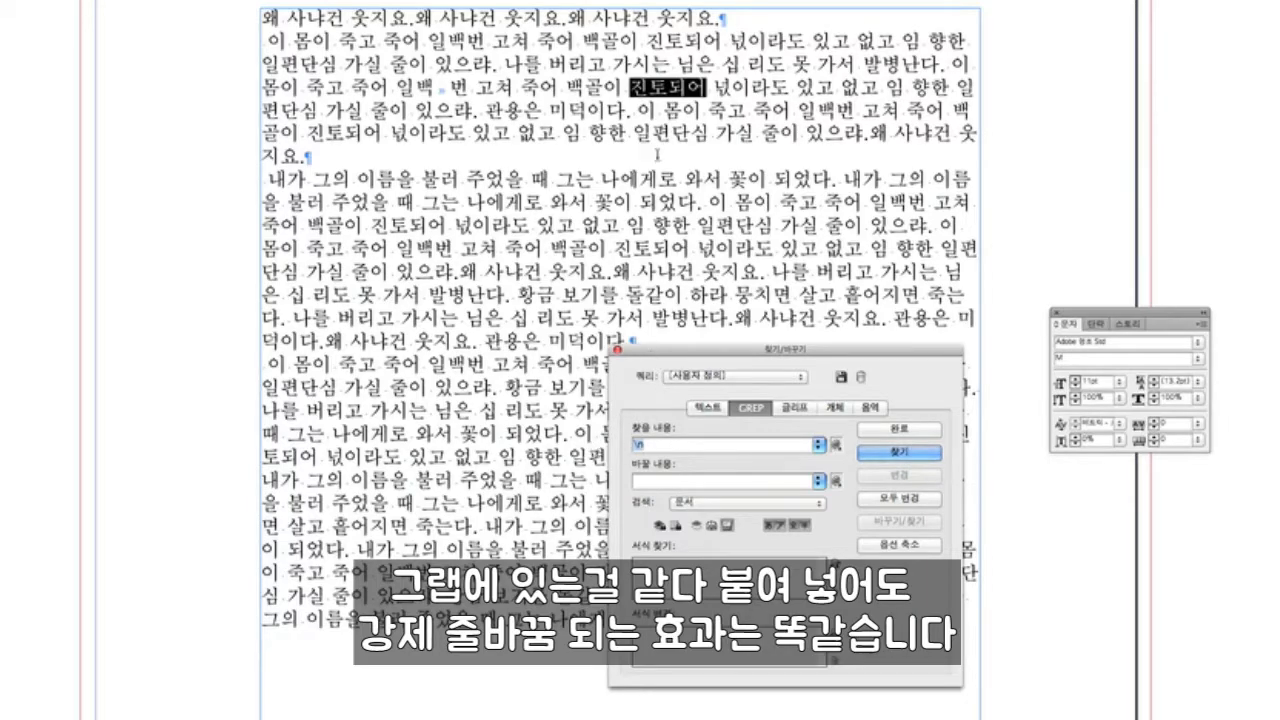
pyautogui.click(633, 88)
pyautogui.press('super+v')
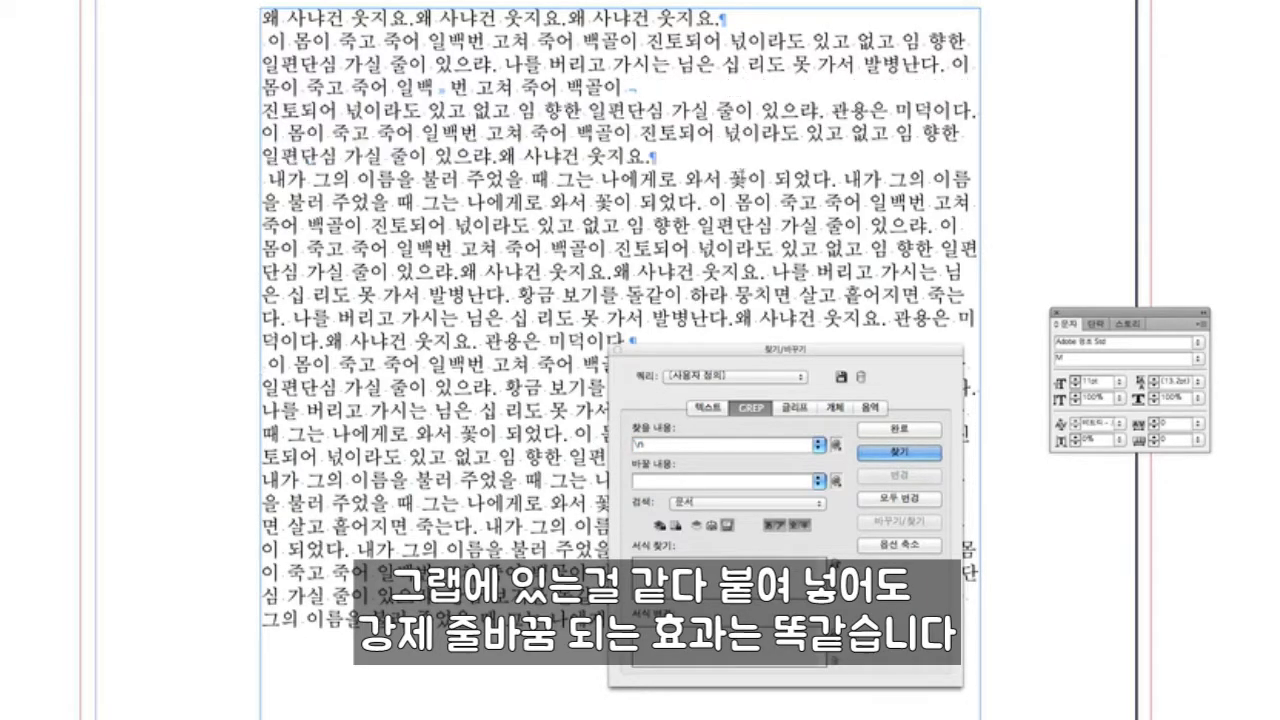
pyautogui.click(670, 110)
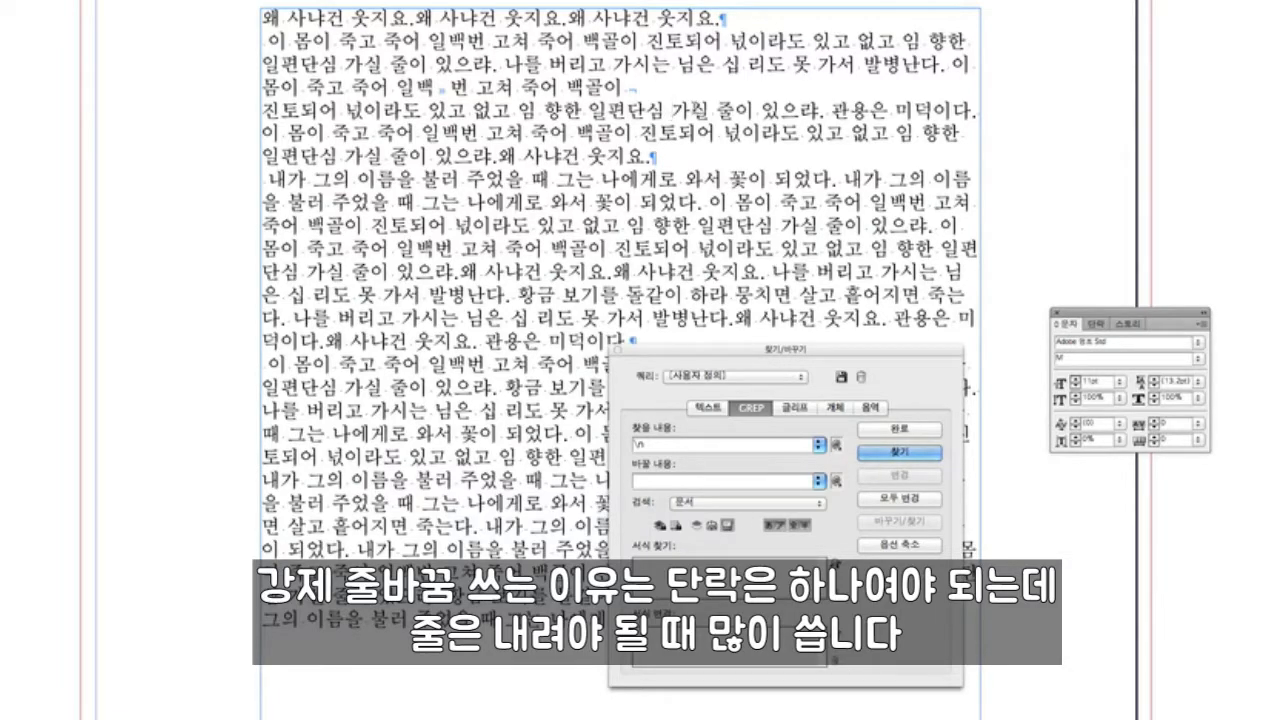
pyautogui.moveTo(263, 87); pyautogui.dragTo(624, 87)
pyautogui.moveTo(298, 116); pyautogui.dragTo(758, 114)
pyautogui.click(811, 116)
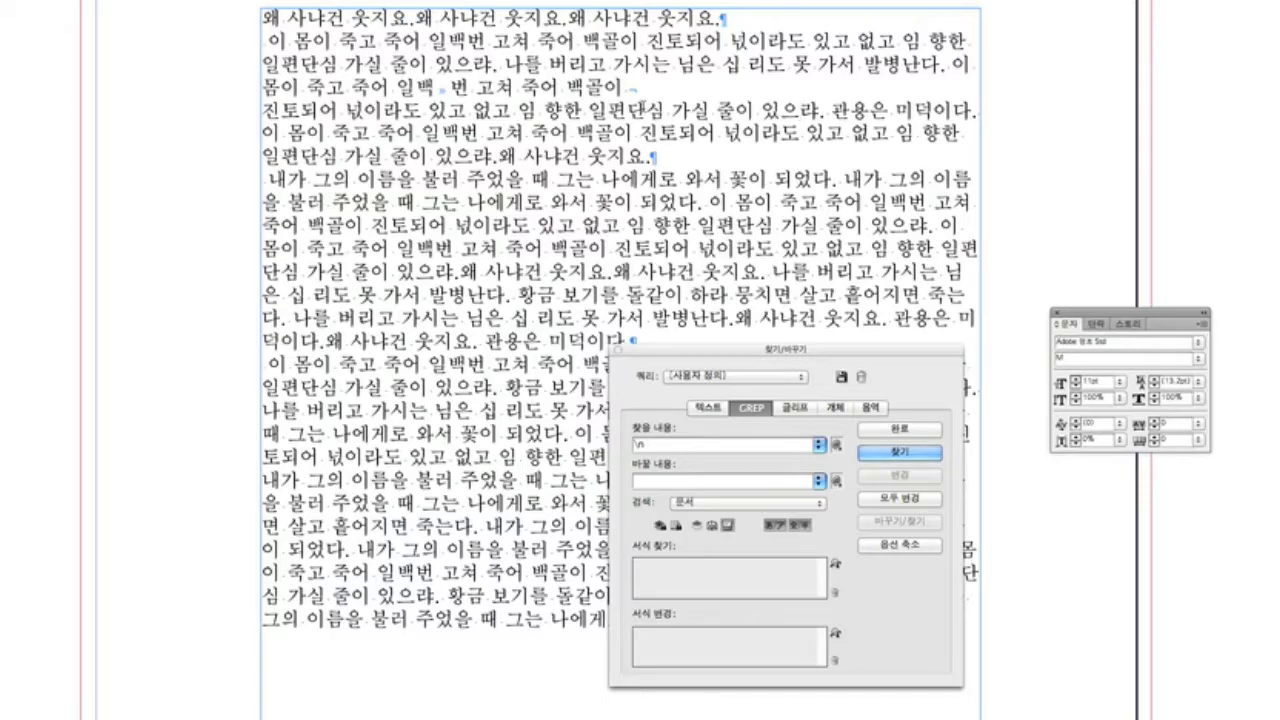
# Replace the forced line break after 백골이 on the fourth line with a paragraph return, and change it back to a forced line break
pyautogui.click(632, 88)
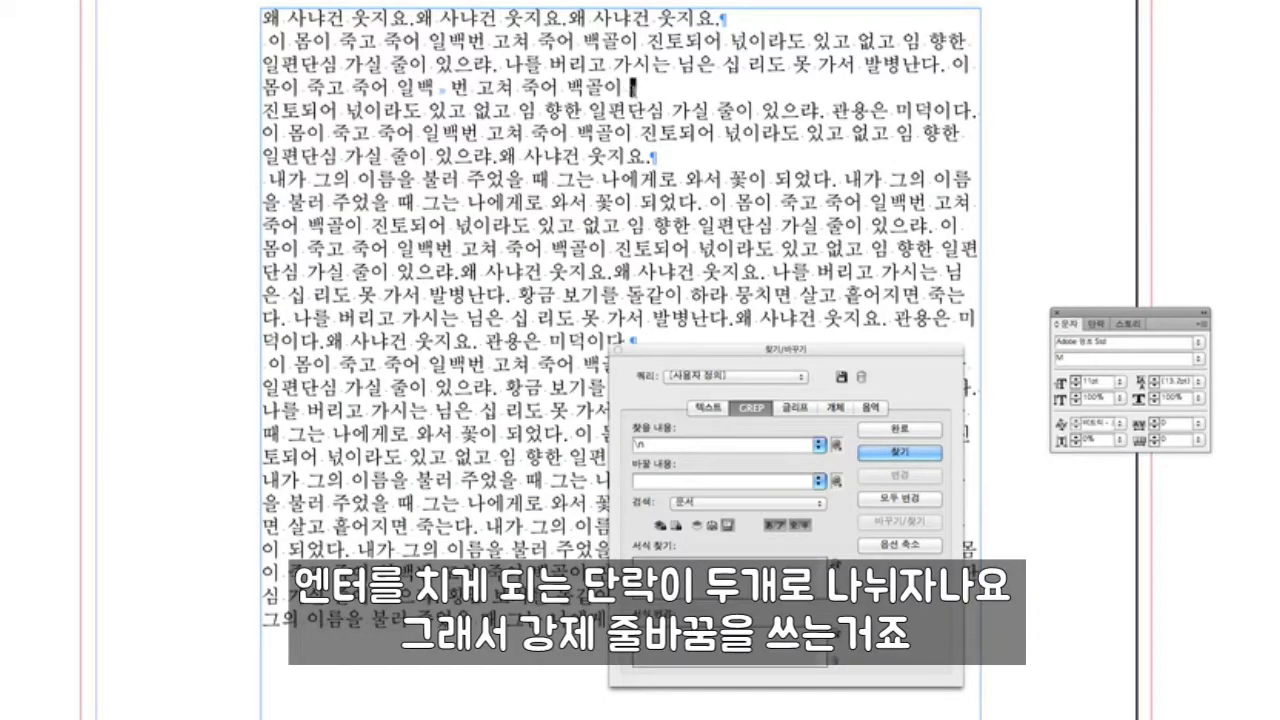
pyautogui.press('Right')
pyautogui.moveTo(584, 90); pyautogui.dragTo(647, 111)
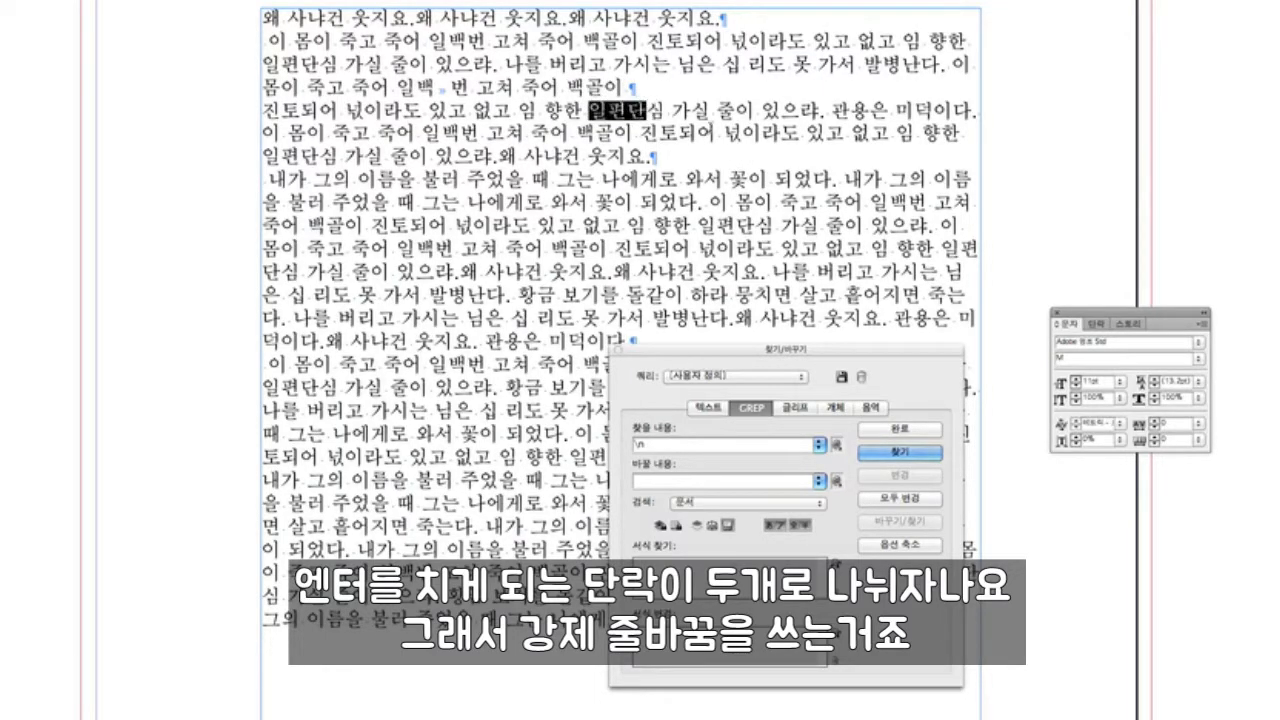
pyautogui.moveTo(570, 89); pyautogui.dragTo(633, 94)
pyautogui.click(636, 89)
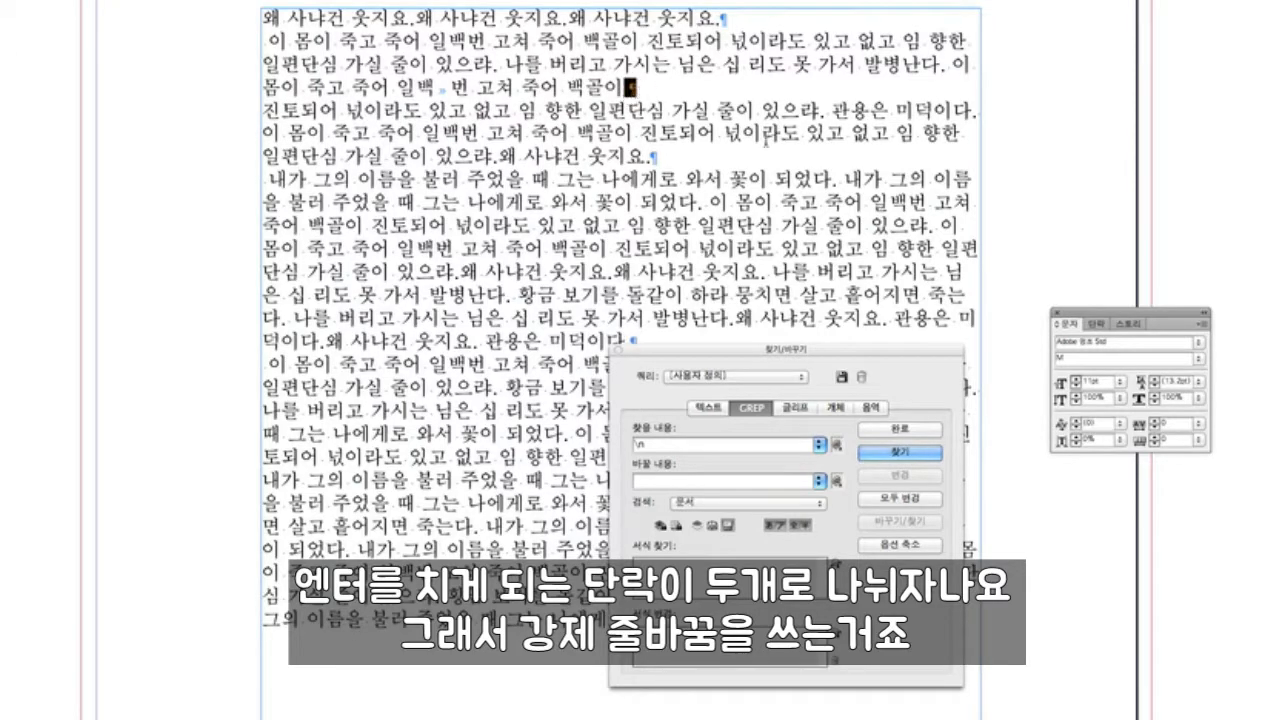
pyautogui.hotkey('shift', 'Return')
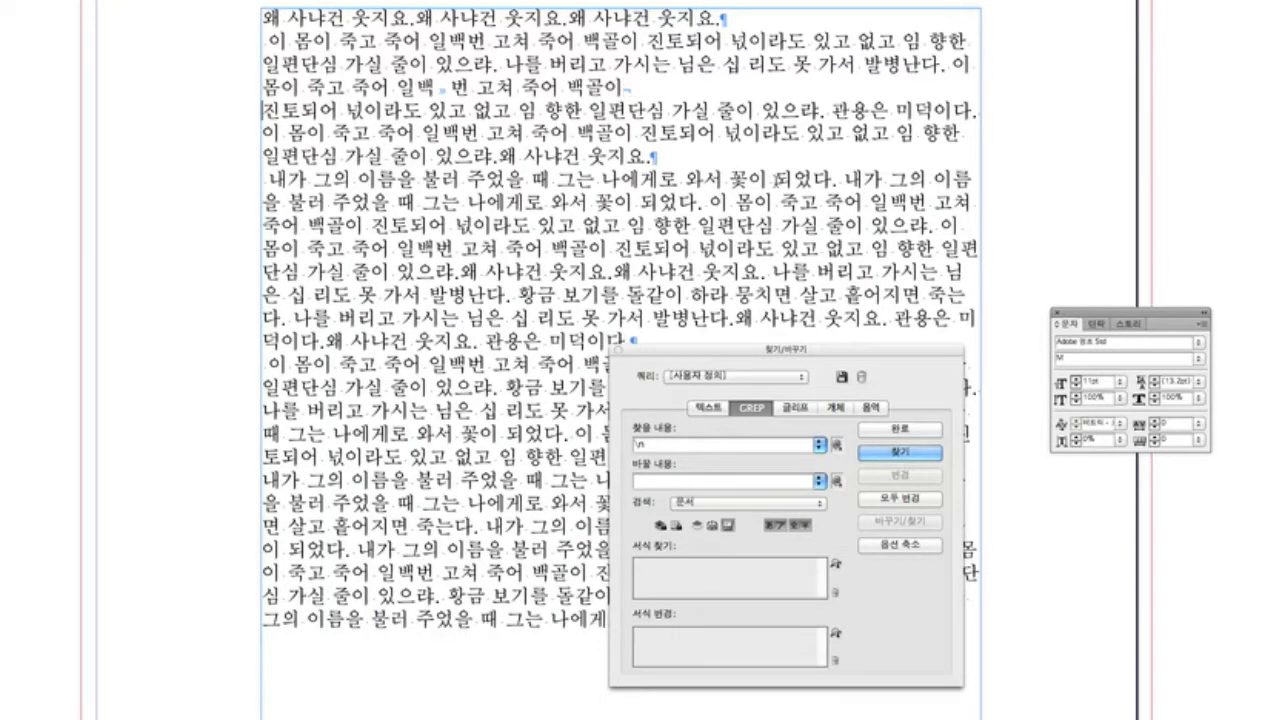
# Set the GREP search expression to the end-of-paragraph code \r and insert an extra paragraph return after the second paragraph
pyautogui.click(836, 444)
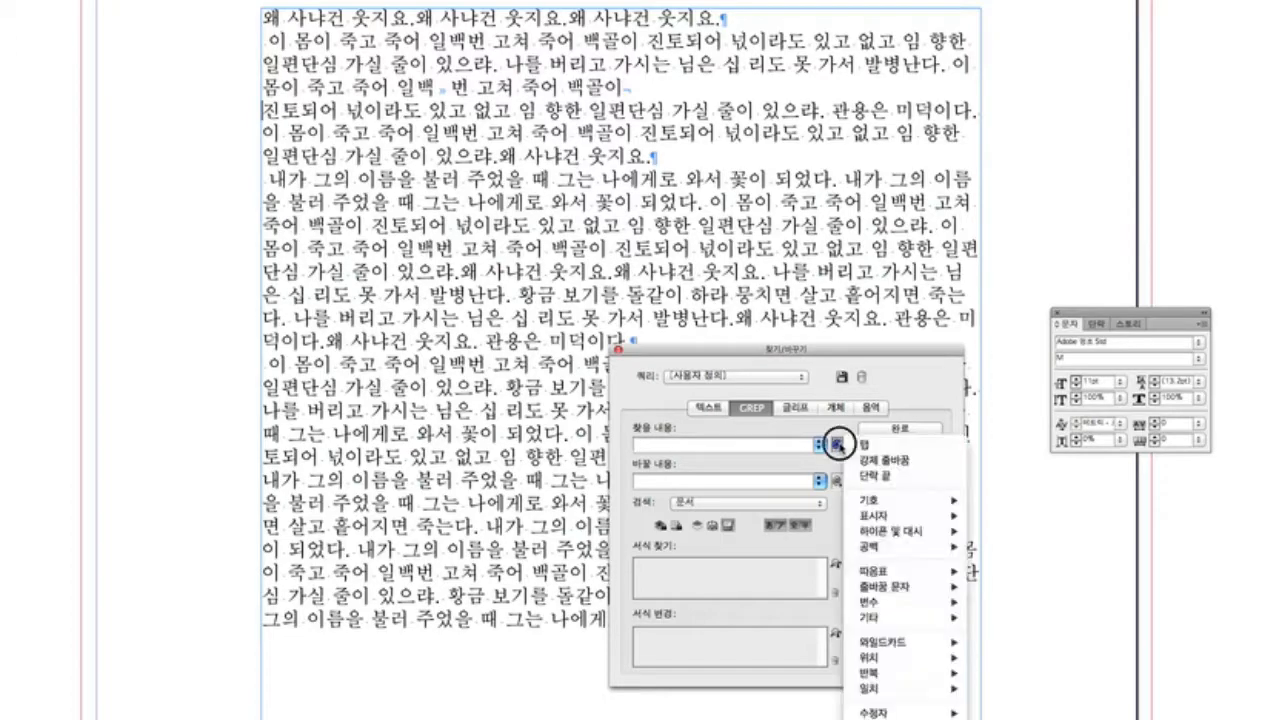
pyautogui.click(888, 477)
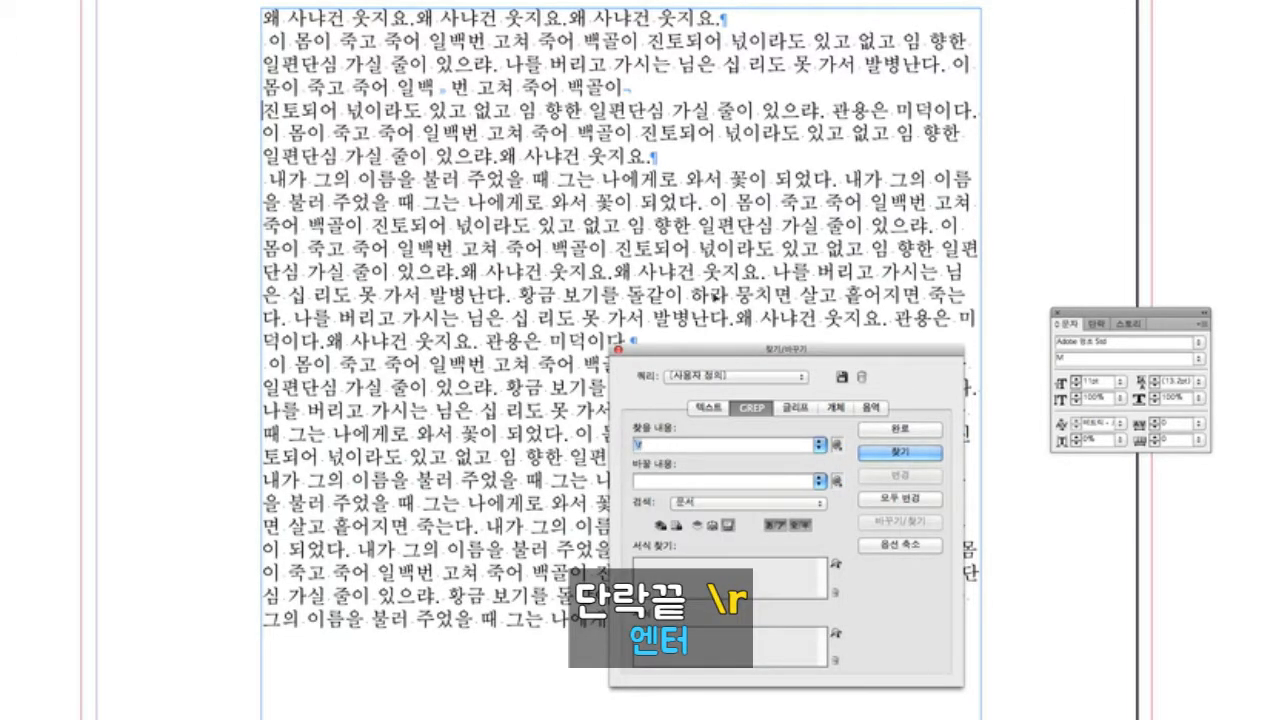
pyautogui.click(658, 159)
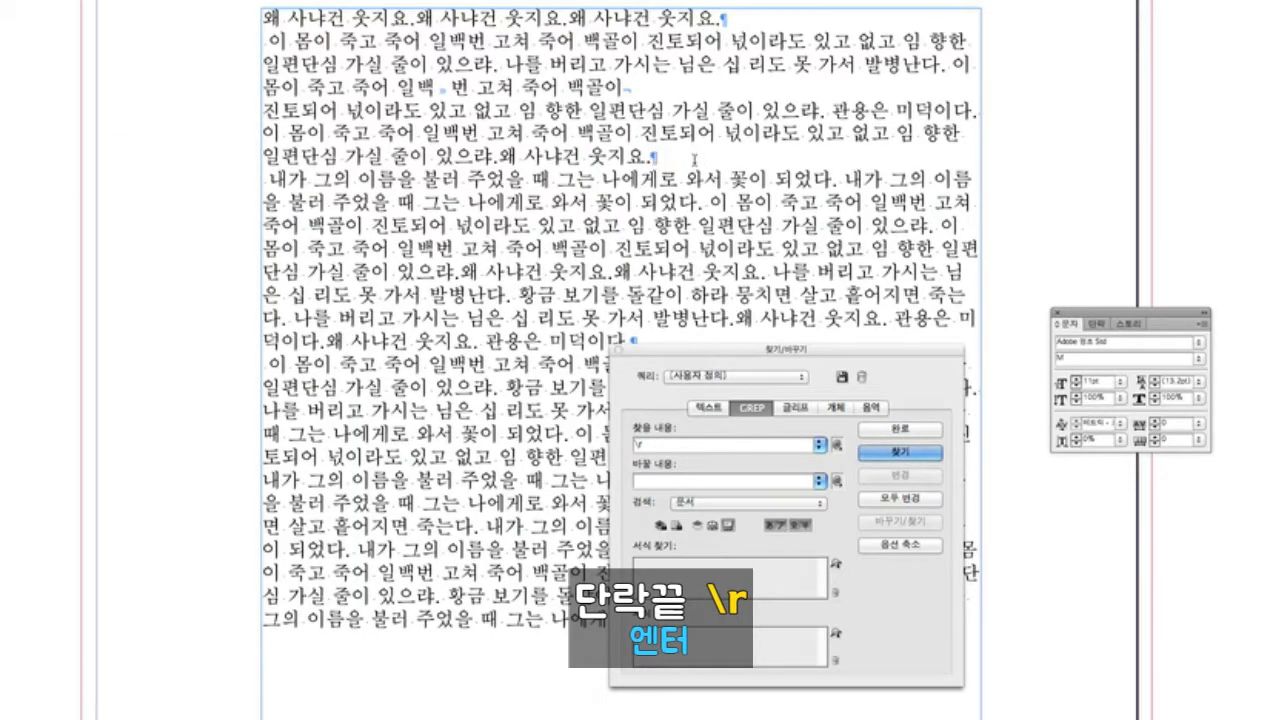
pyautogui.press('Return')
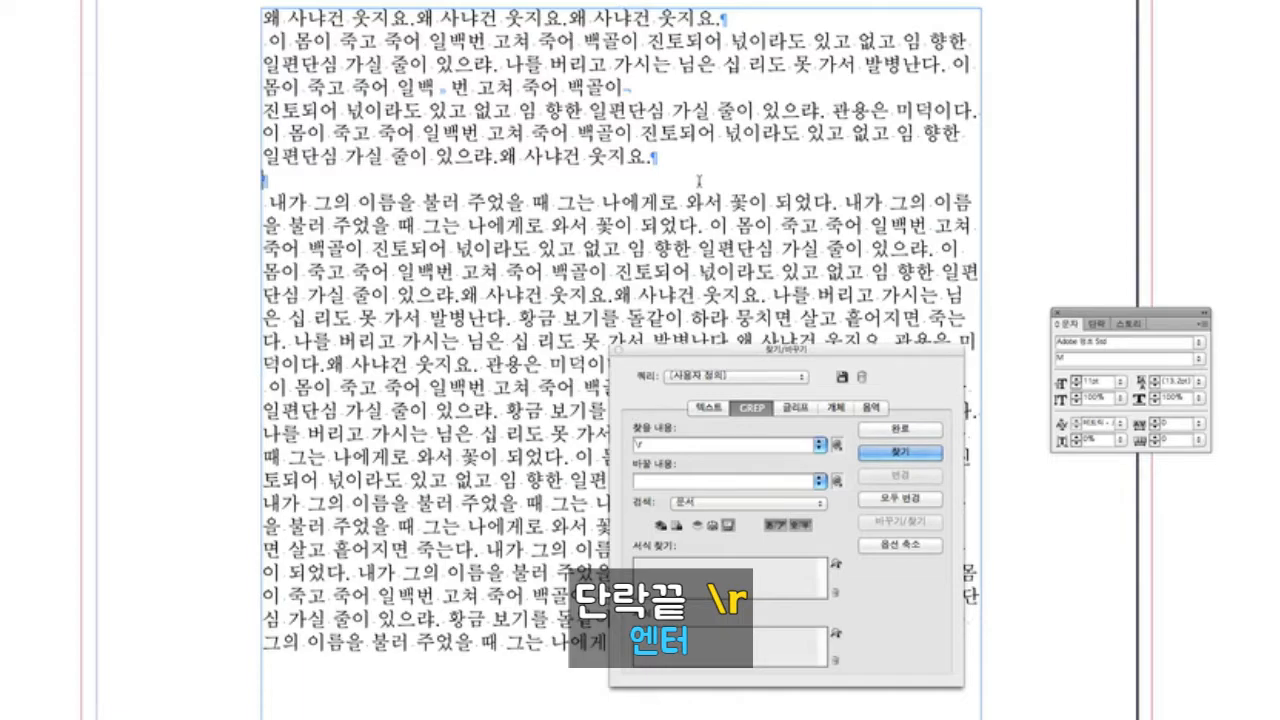
# Delete the empty paragraph below the second paragraph
pyautogui.doubleClick(275, 182)
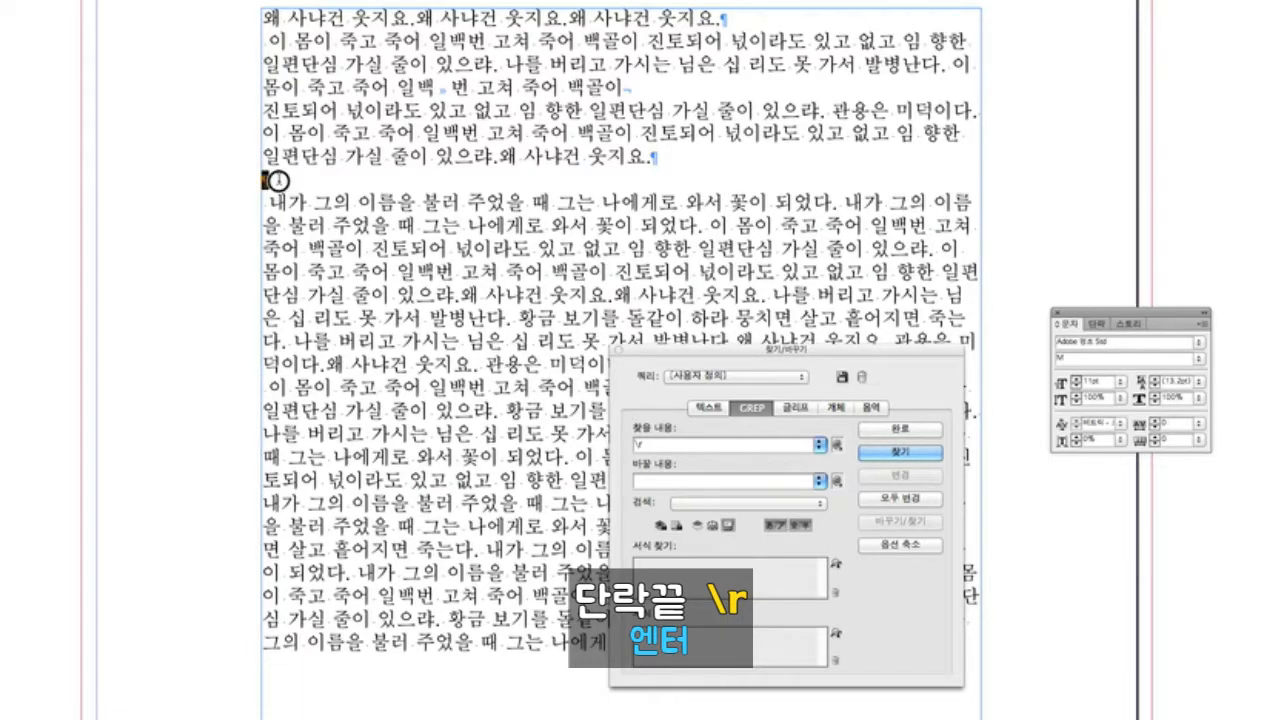
pyautogui.press('BackSpace')
pyautogui.click(732, 174)
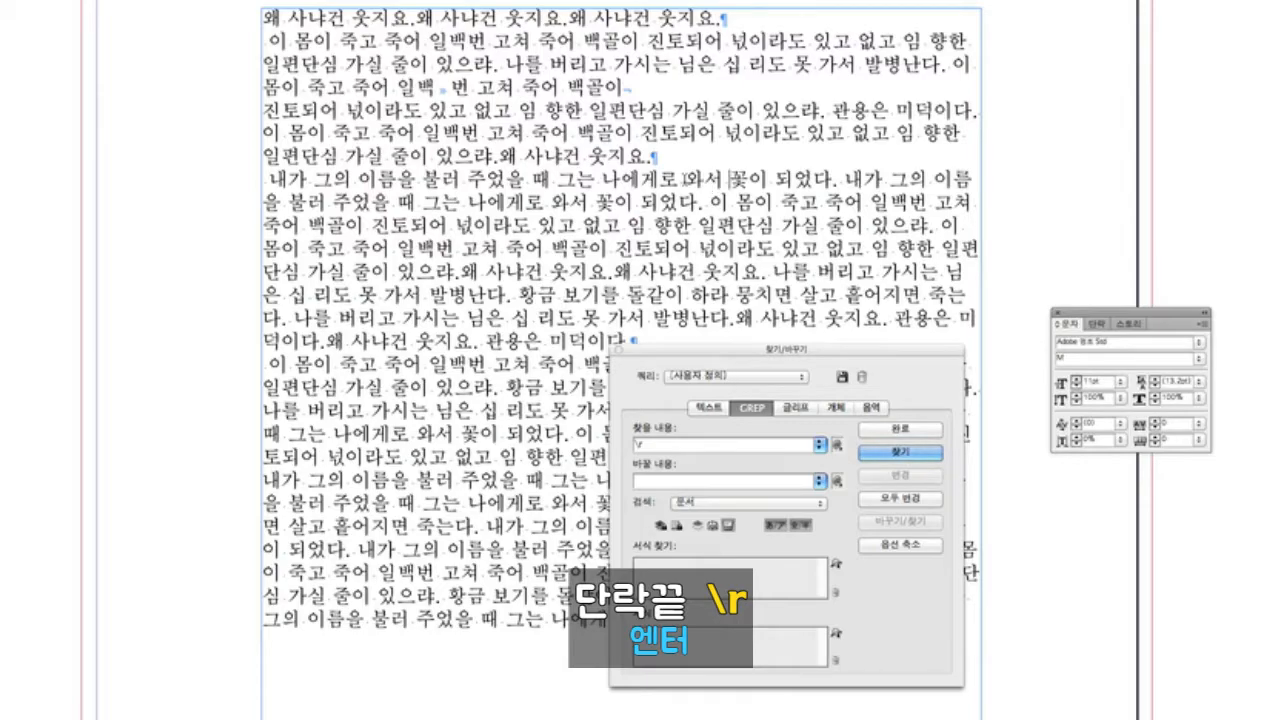
# Clear the GREP search expression and insert the bullet character code ~8 from the special symbols
pyautogui.click(862, 351)
pyautogui.press('BackSpace')
pyautogui.click(838, 444)
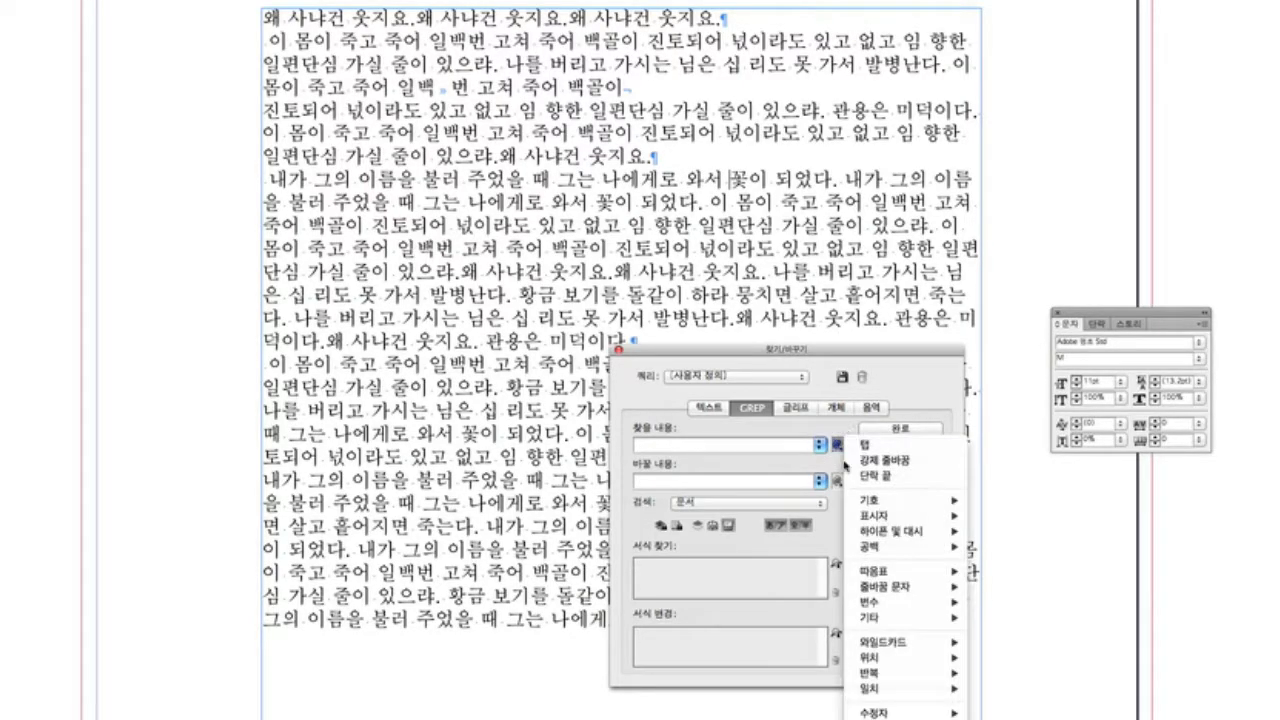
pyautogui.moveTo(875, 500)
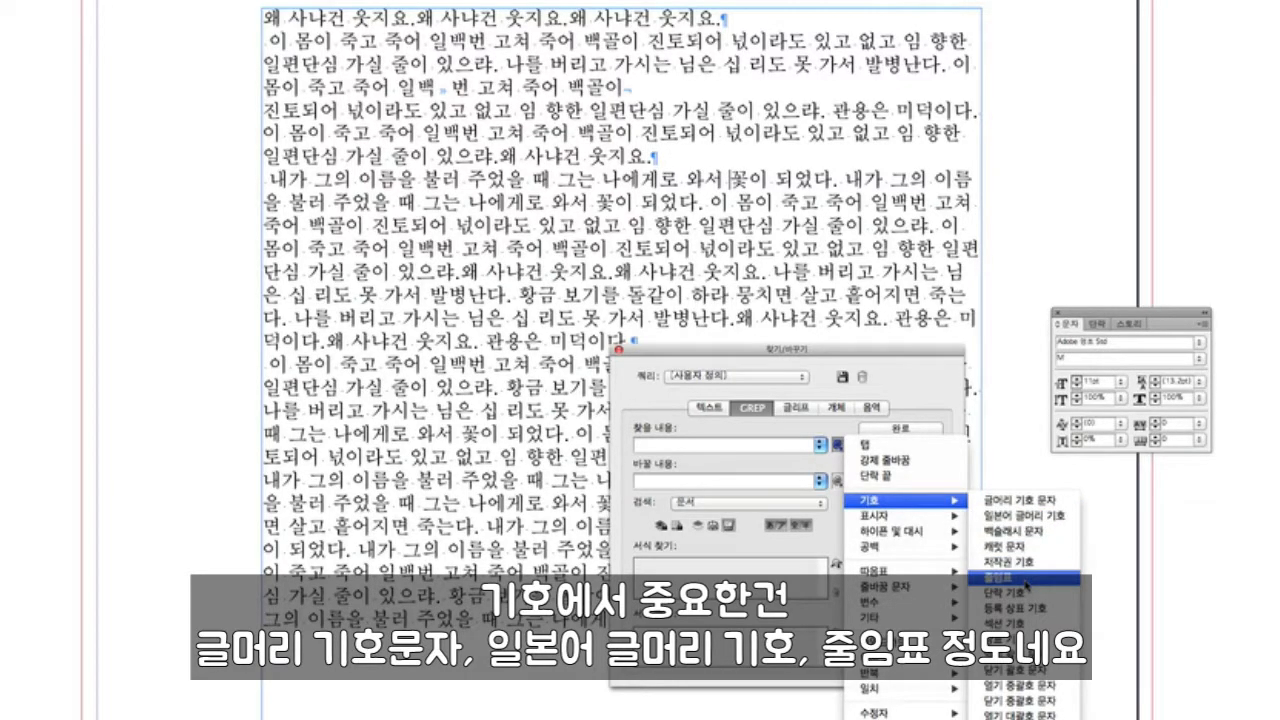
pyautogui.click(1020, 500)
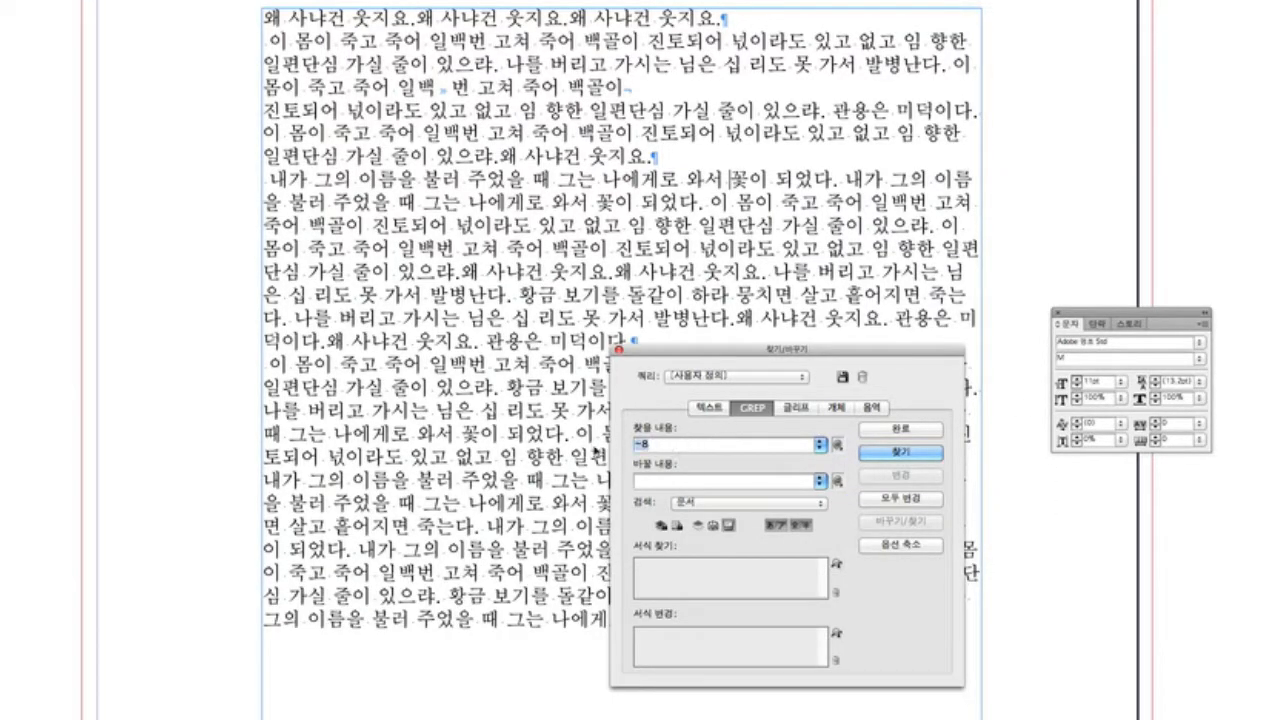
# Insert a bullet character (•) before 진토되어 at the start of the fifth text line
pyautogui.click(267, 111)
pyautogui.write('•')
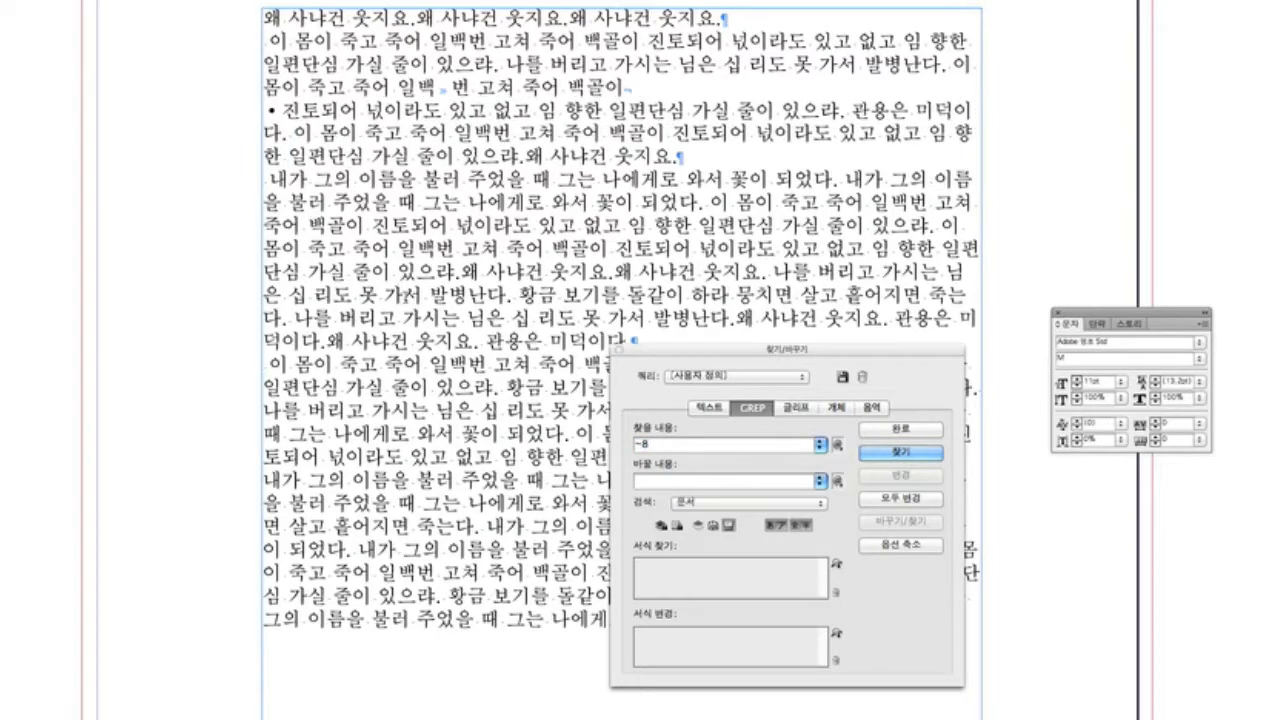
pyautogui.moveTo(289, 111); pyautogui.dragTo(246, 113)
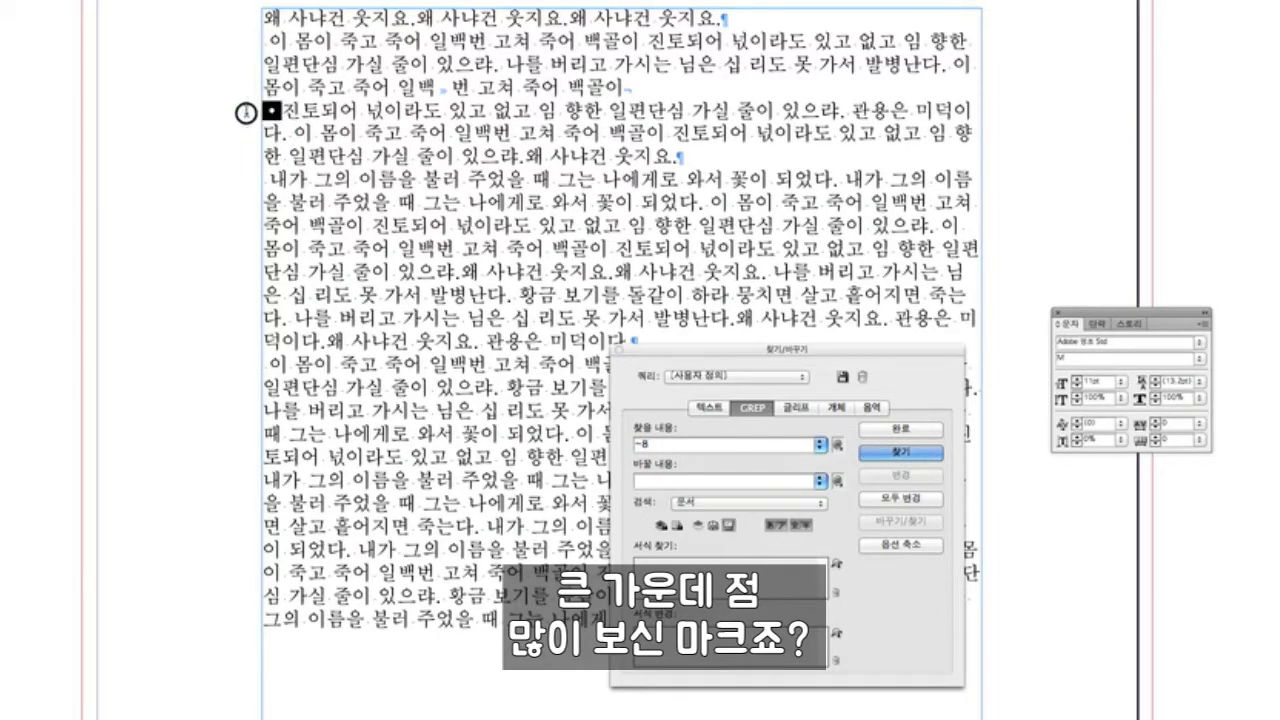
pyautogui.click(284, 112)
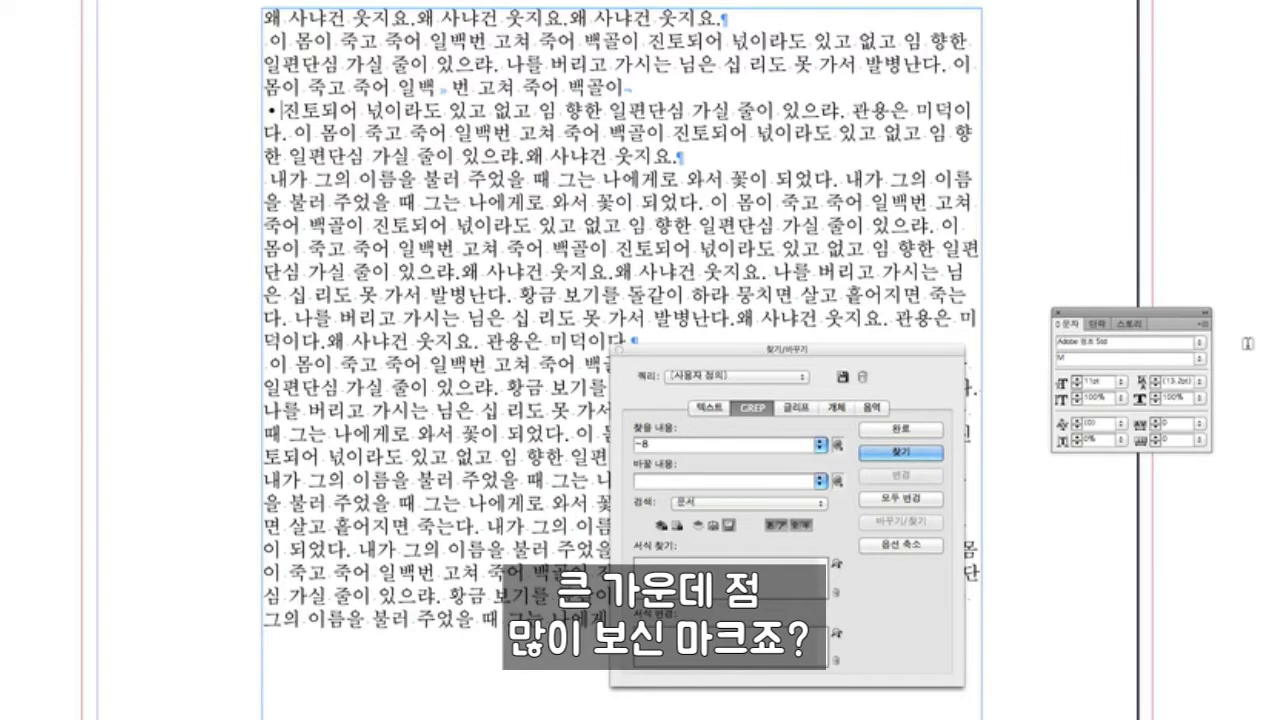
# Examine the paragraph formatting options for bullets and numbering (글머리 기호 및 번호 매기기) and compare them with the bullet before 진토되어
pyautogui.click(1204, 324)
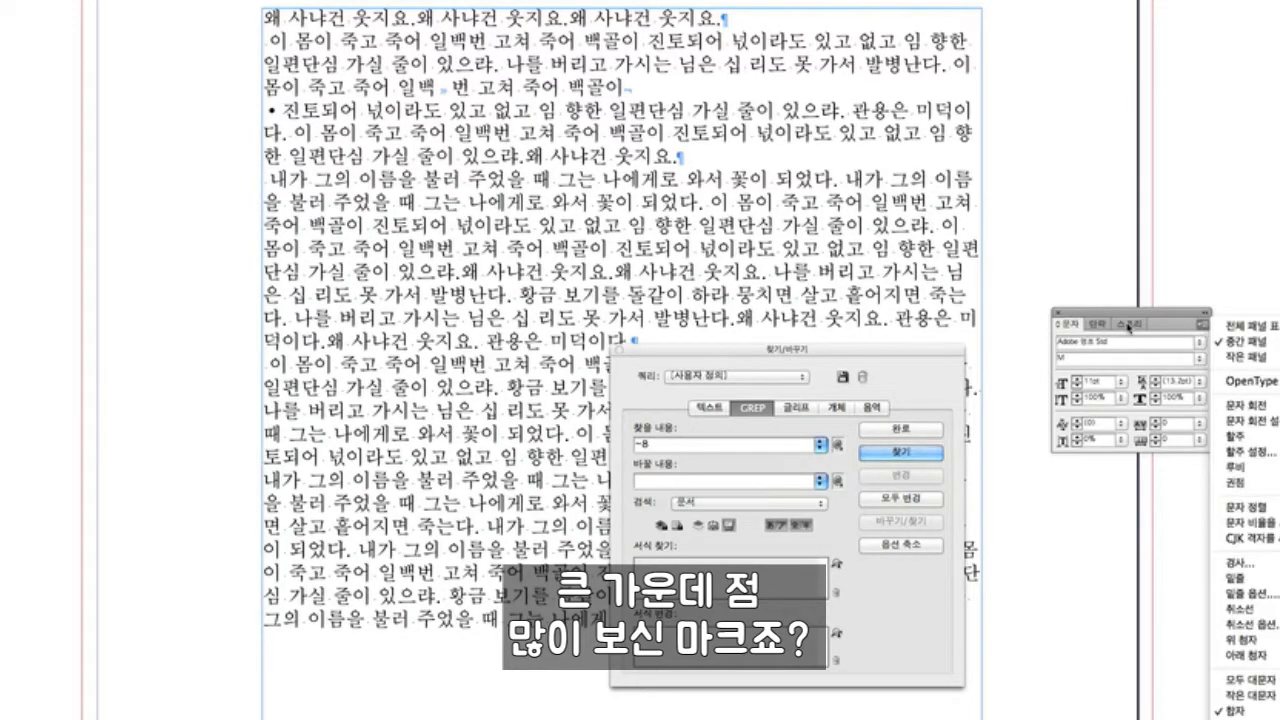
pyautogui.click(1100, 327)
pyautogui.click(1101, 326)
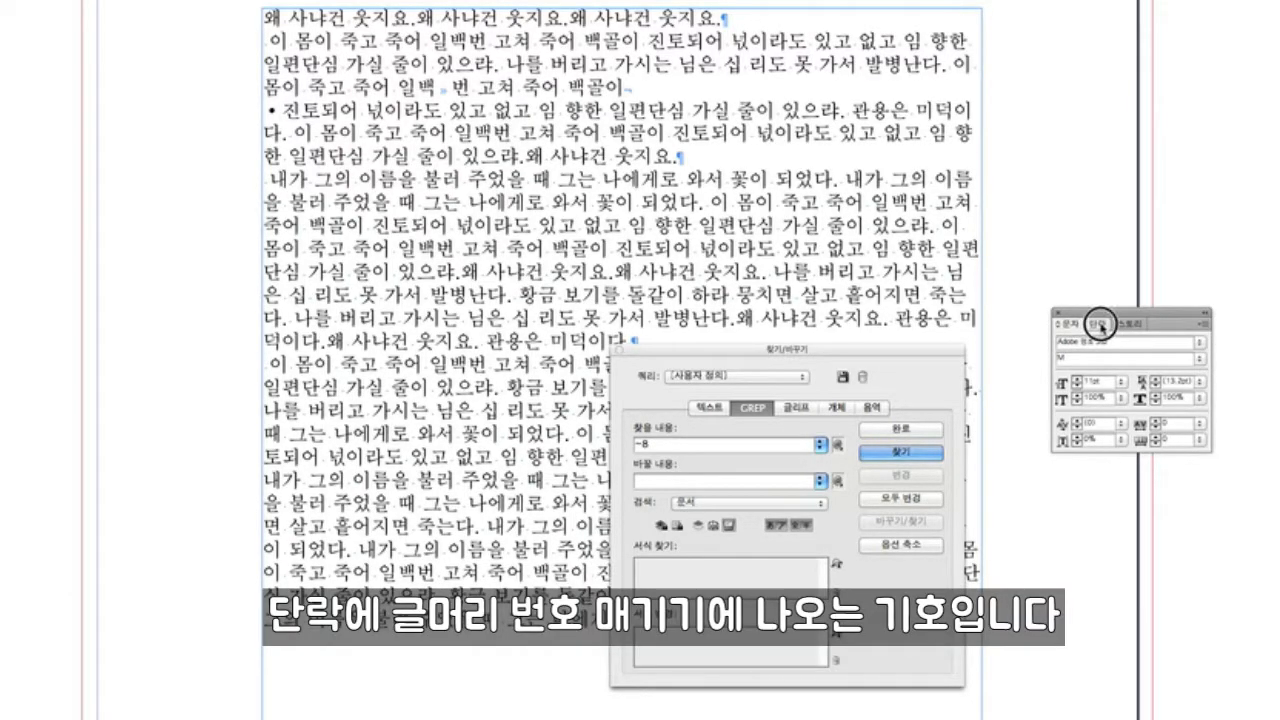
pyautogui.click(1204, 324)
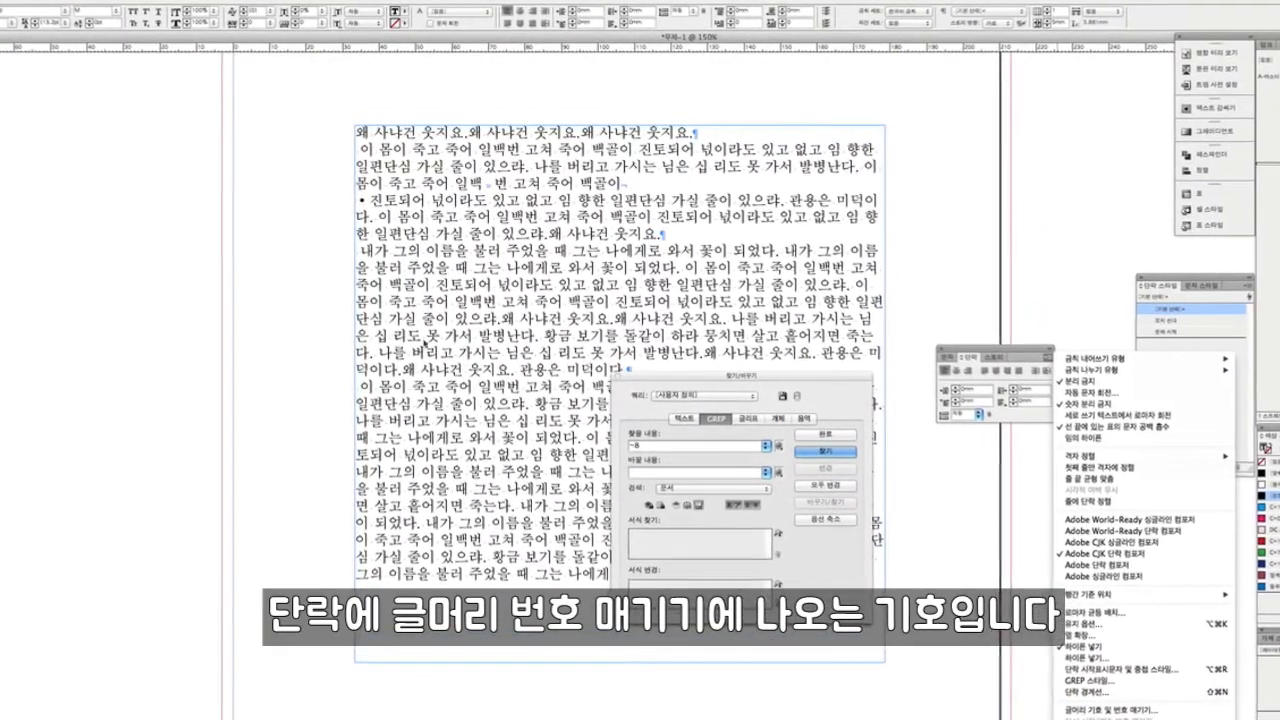
pyautogui.click(425, 344)
pyautogui.moveTo(369, 202); pyautogui.dragTo(357, 202)
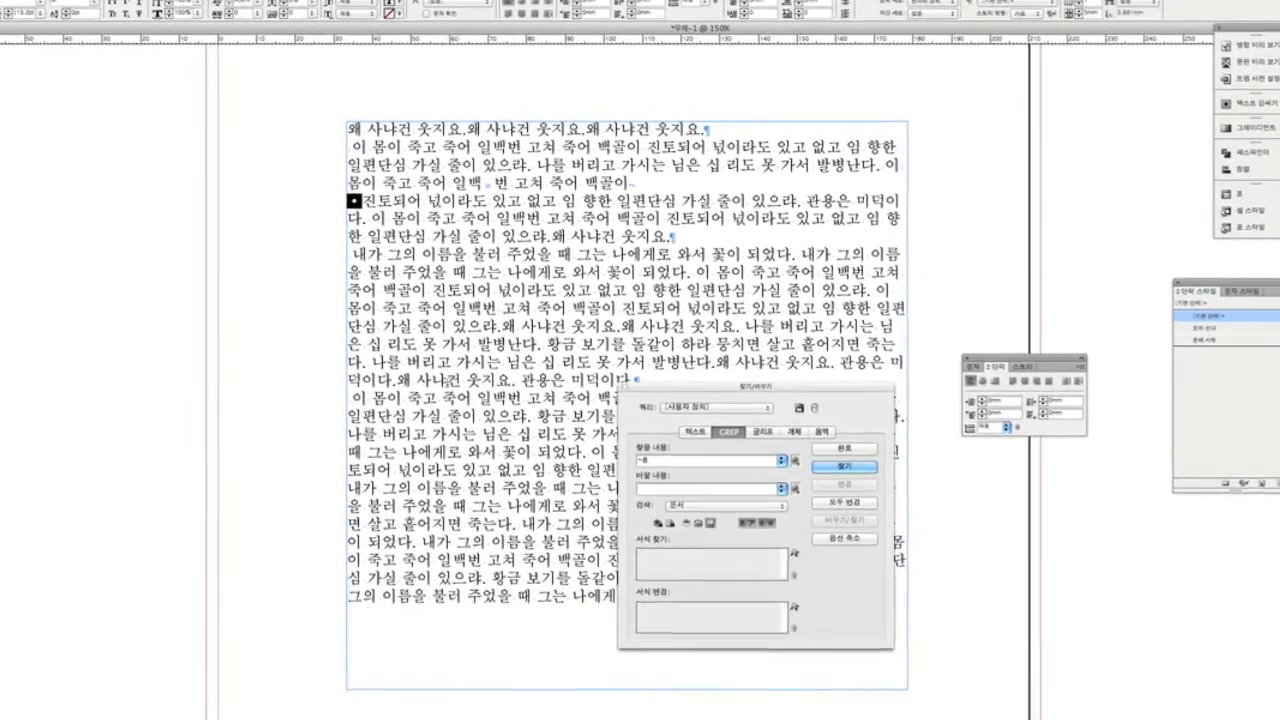
pyautogui.click(385, 214)
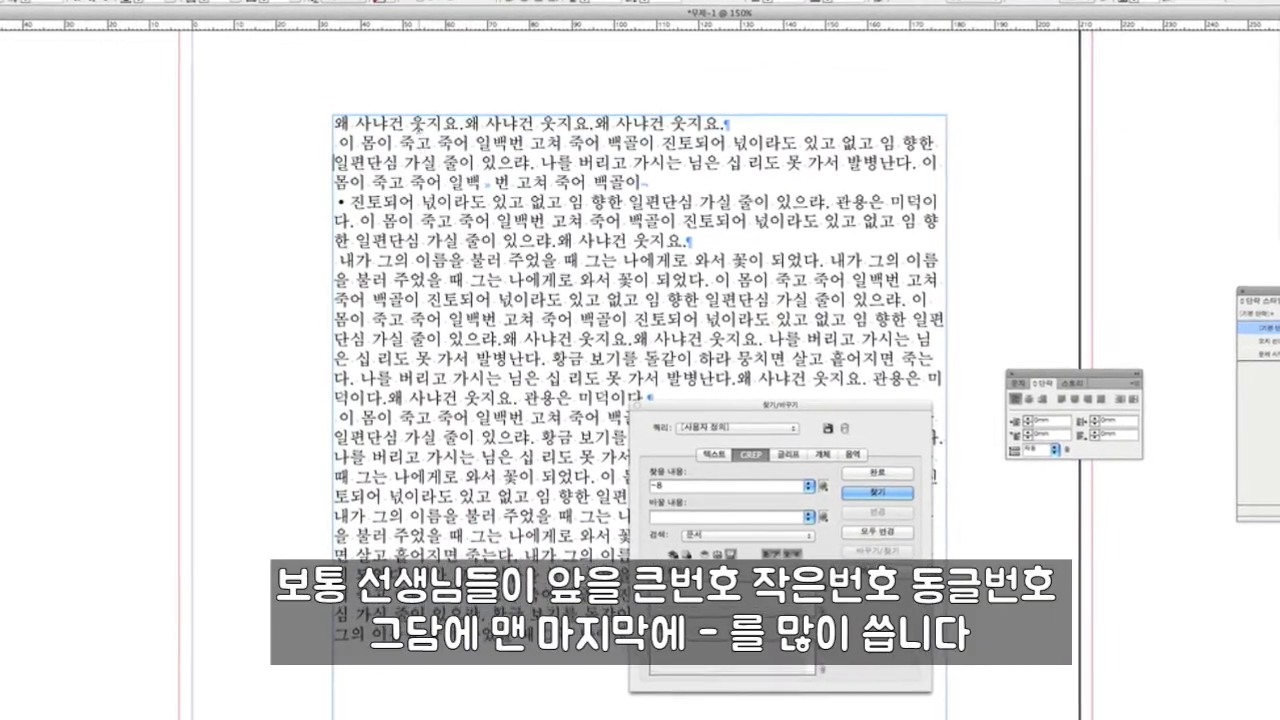
# Split the opening text into separate paragraphs with returns after 왜 사냐건, 이 몸이 죽 and 실 줄이 있
pyautogui.click(405, 124)
pyautogui.press('Return')
pyautogui.click(413, 163)
pyautogui.press('Return')
pyautogui.click(408, 204)
pyautogui.press('Return')
pyautogui.click(391, 204)
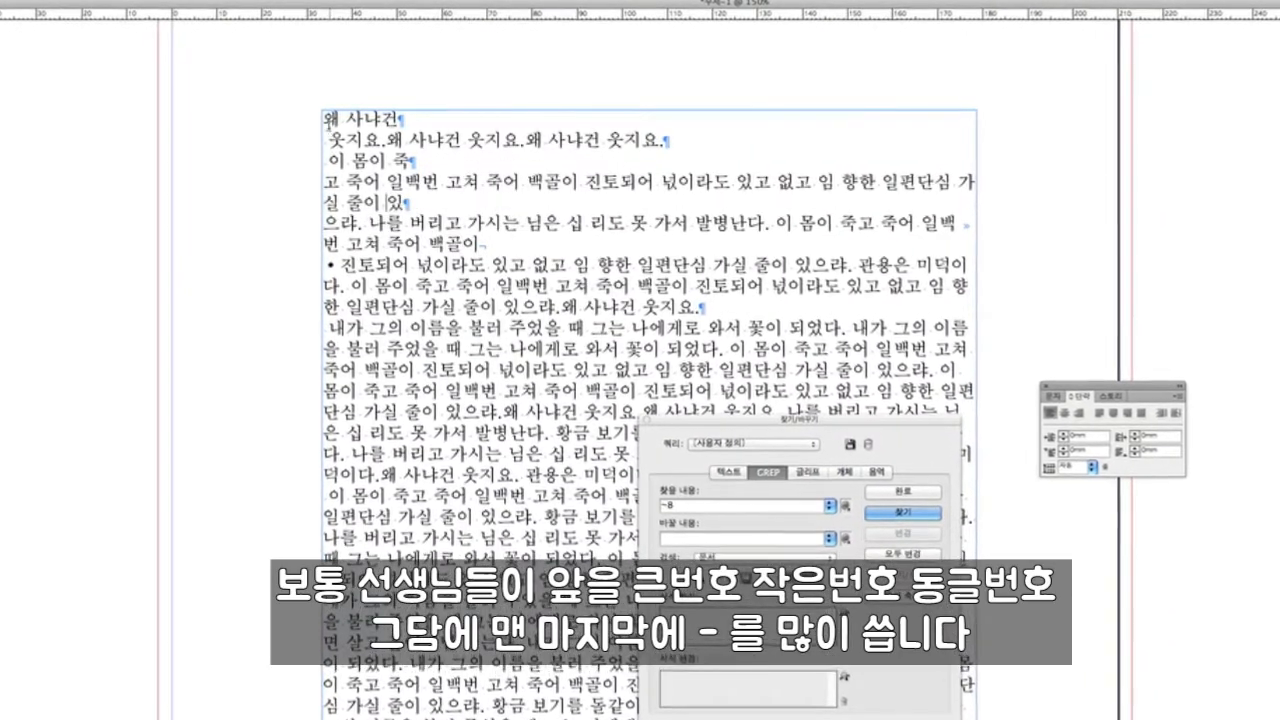
# Add a hyphen at the start of each of the first five lines, from 왜 사냐건 to 가실 줄이 있
pyautogui.click(325, 121)
pyautogui.write('-')
pyautogui.moveTo(330, 143); pyautogui.dragTo(317, 160)
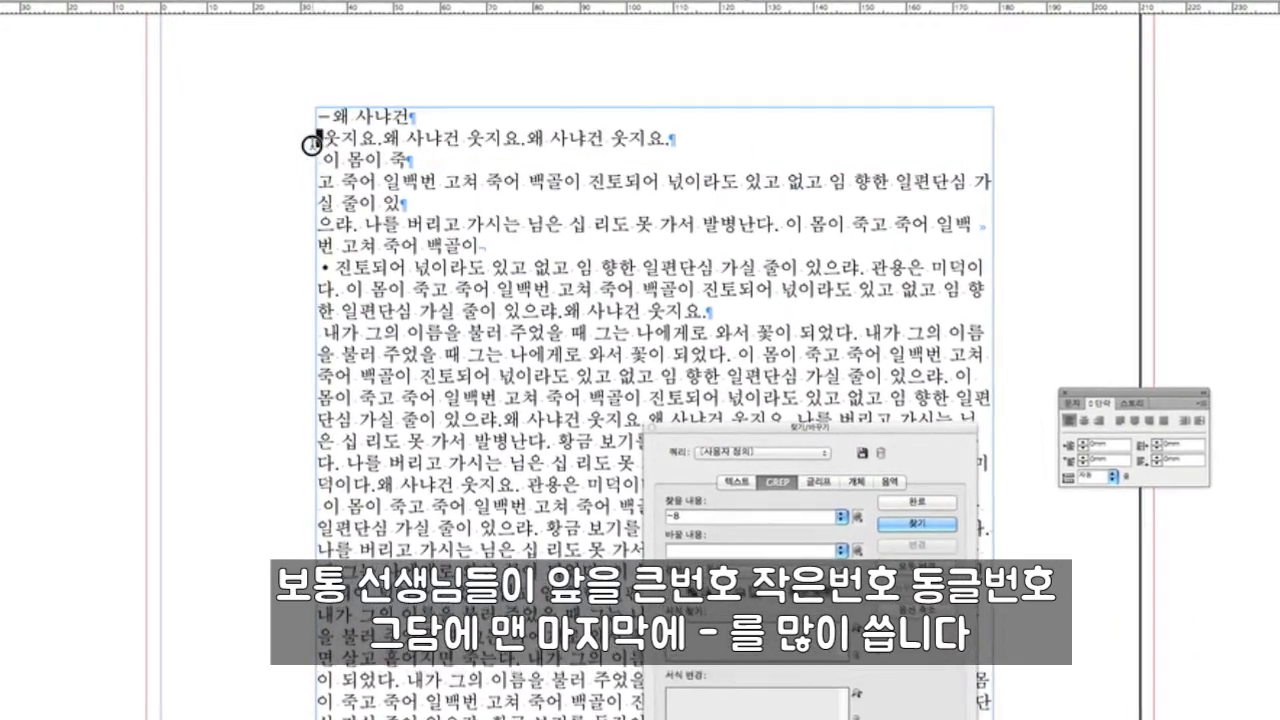
pyautogui.write('--')
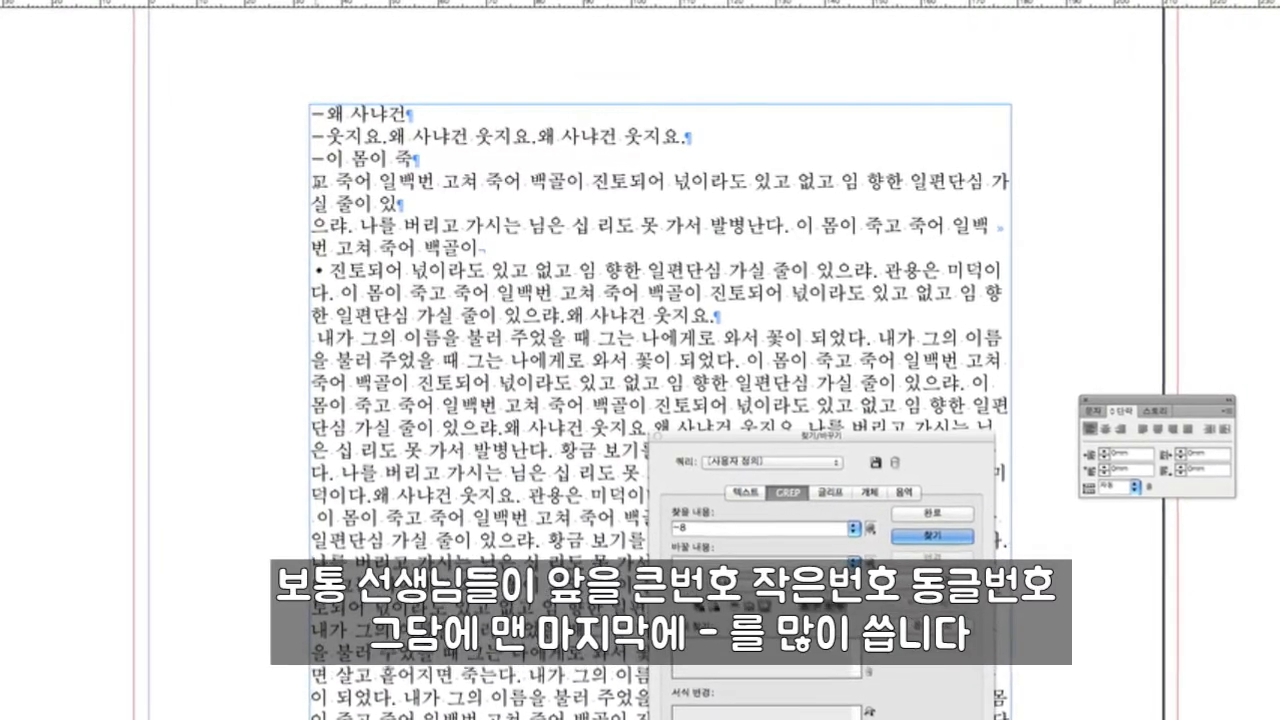
pyautogui.click(315, 182)
pyautogui.write('-')
pyautogui.click(314, 205)
pyautogui.write('-')
pyautogui.click(370, 204)
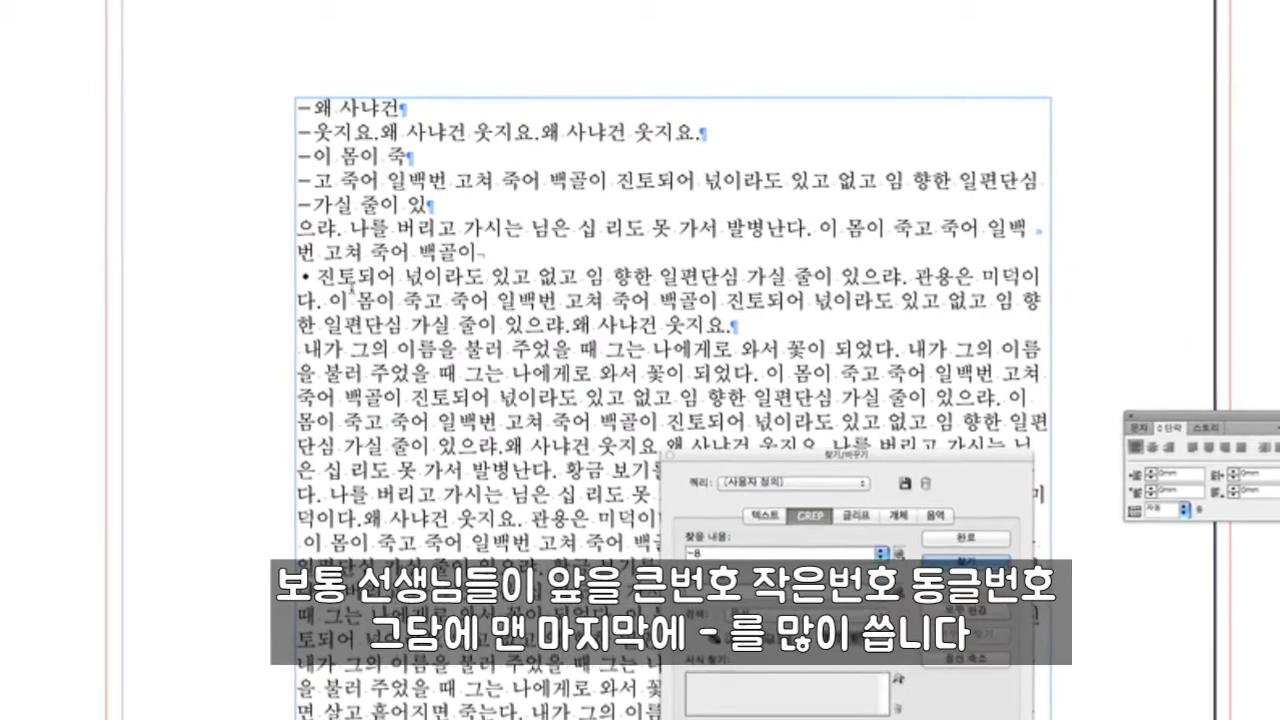
# Replace all hyphens in the document with bullets, using GREP to find - and change to ~8
pyautogui.moveTo(312, 107); pyautogui.dragTo(284, 206)
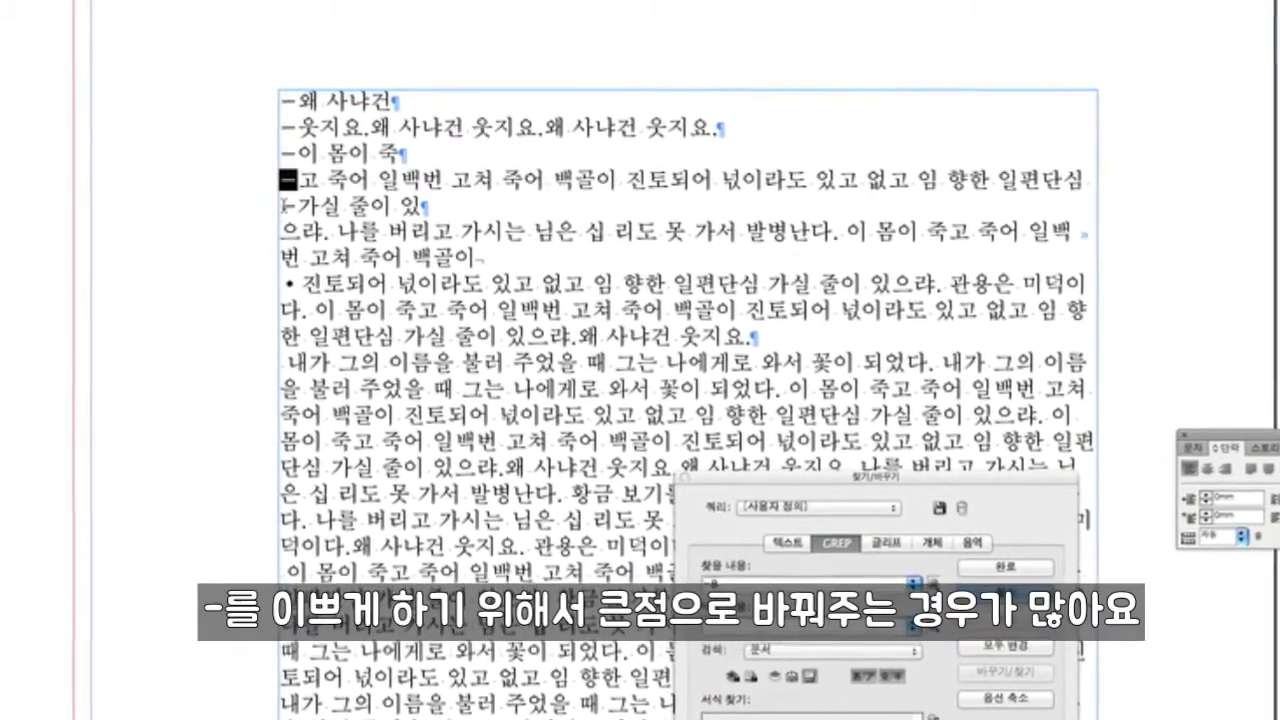
pyautogui.moveTo(297, 284); pyautogui.dragTo(265, 285)
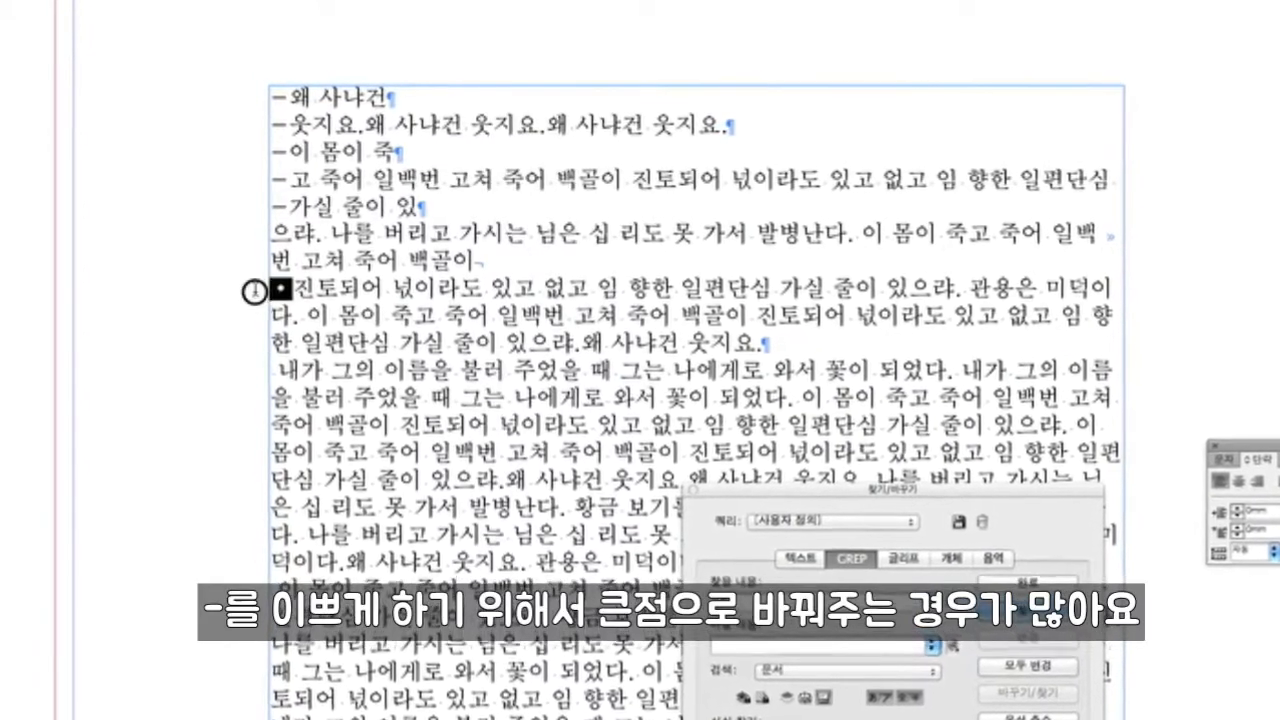
pyautogui.moveTo(288, 99); pyautogui.dragTo(257, 106)
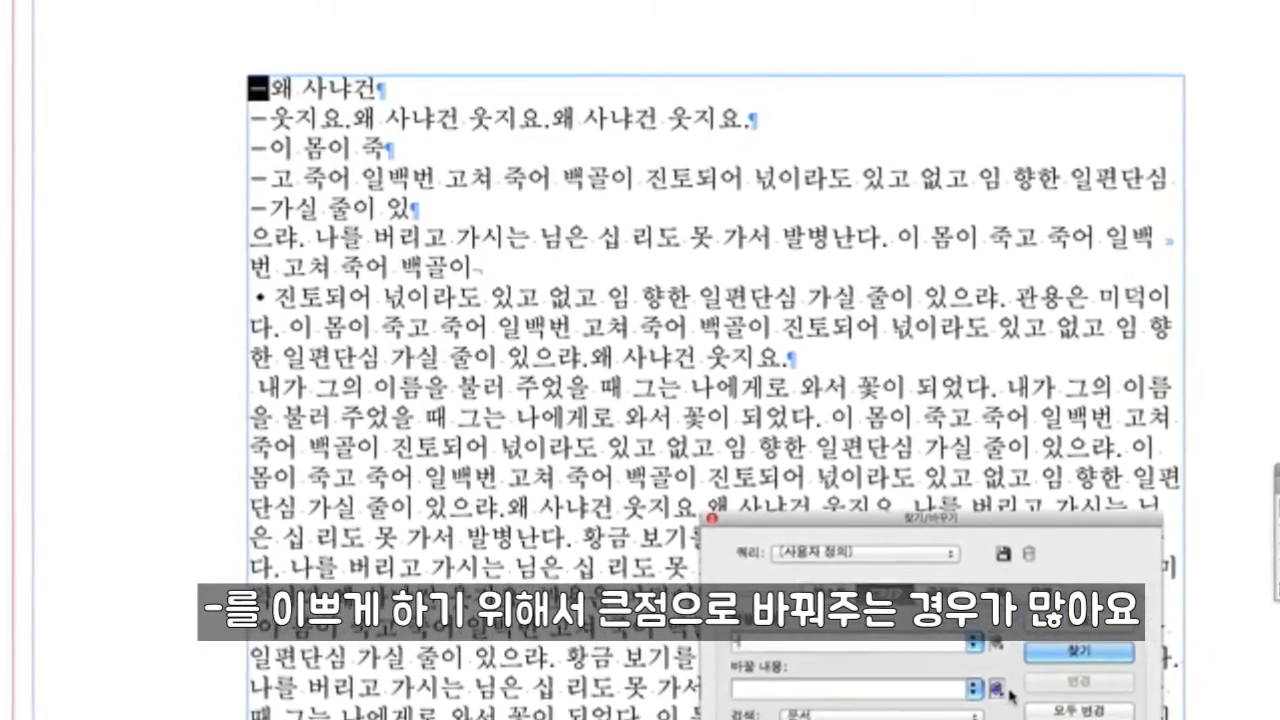
pyautogui.click(998, 689)
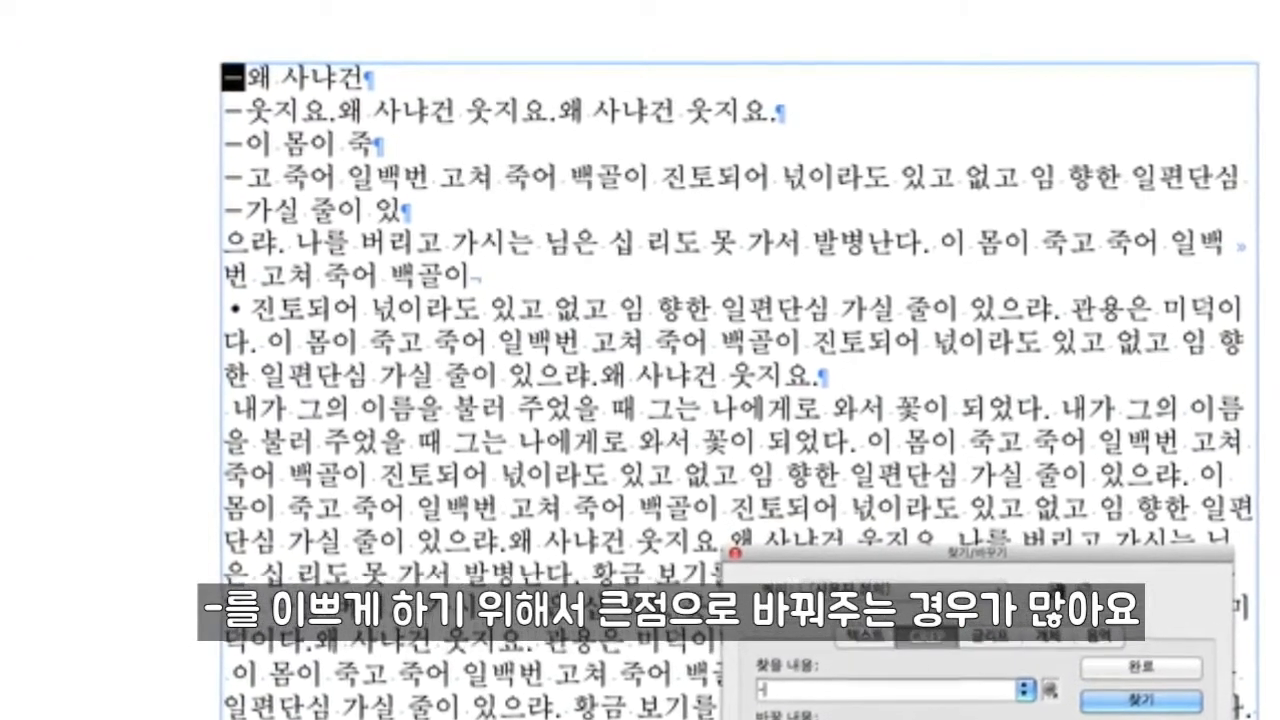
pyautogui.click(1141, 719)
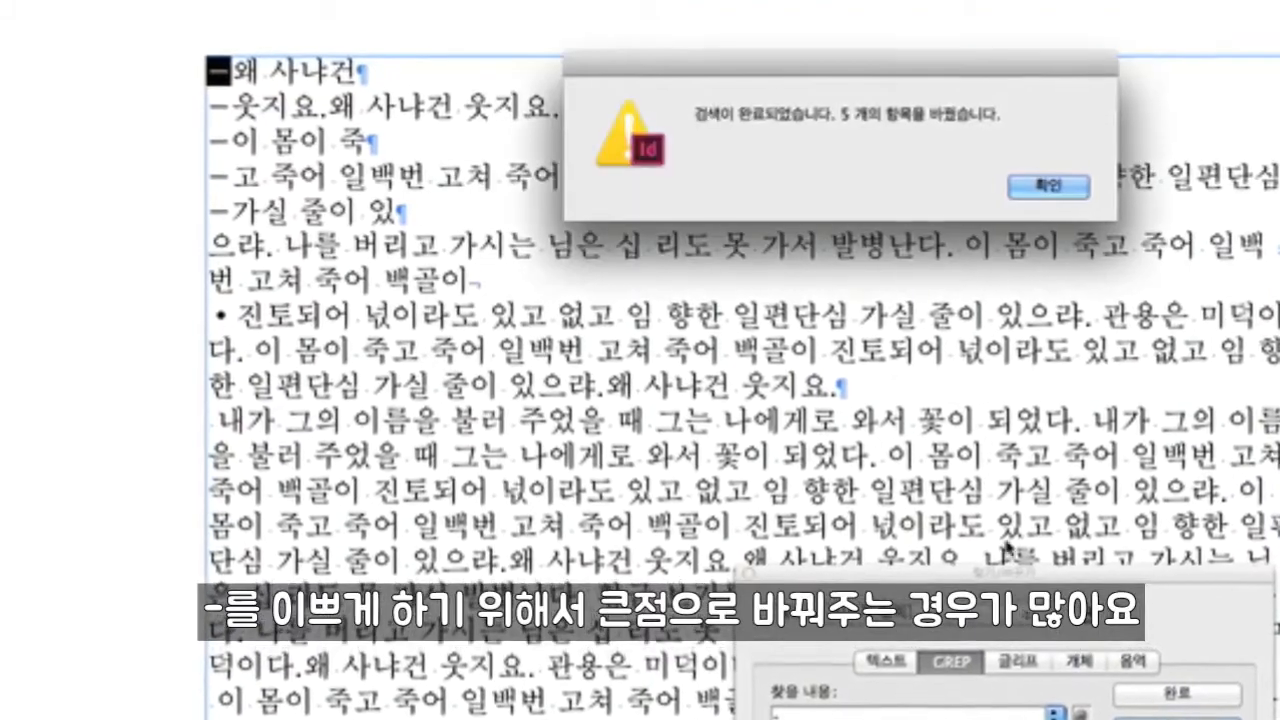
pyautogui.press('Return')
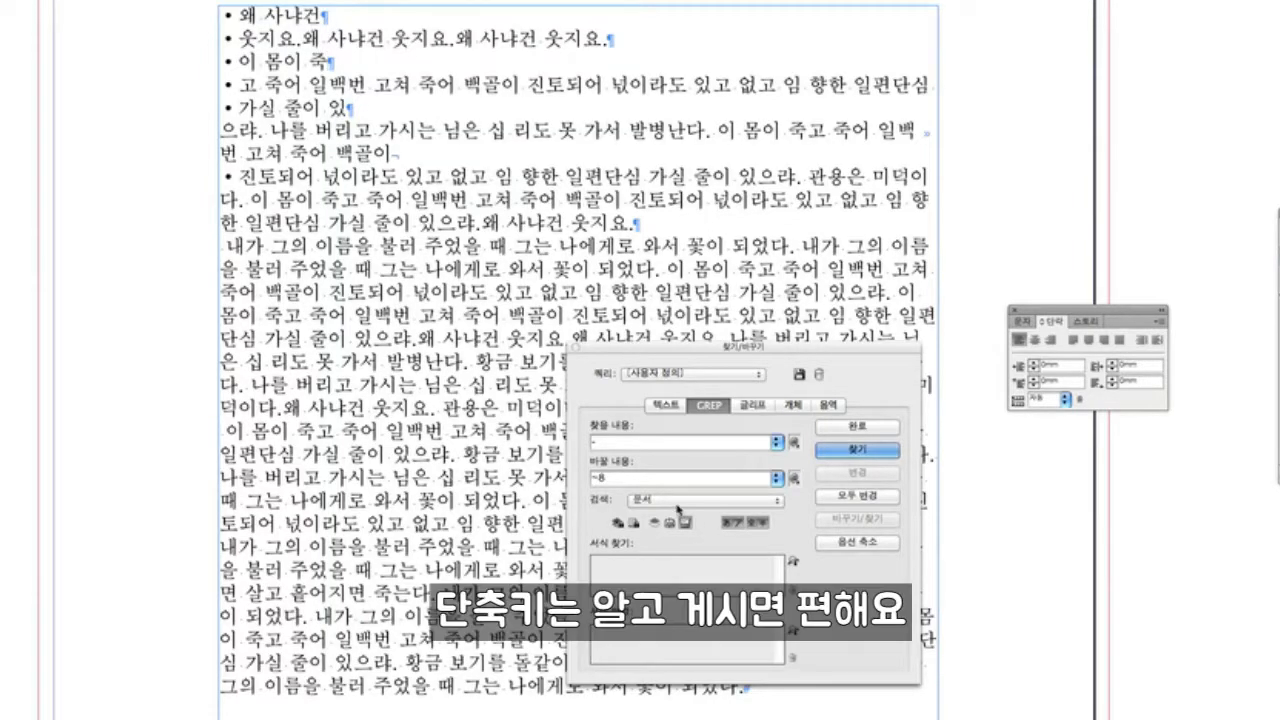
# Clear the find and change expressions and insert the Japanese bullet (일본어 글머리 기호) code ~5 as the search expression
pyautogui.moveTo(240, 177); pyautogui.dragTo(214, 178)
pyautogui.click(329, 180)
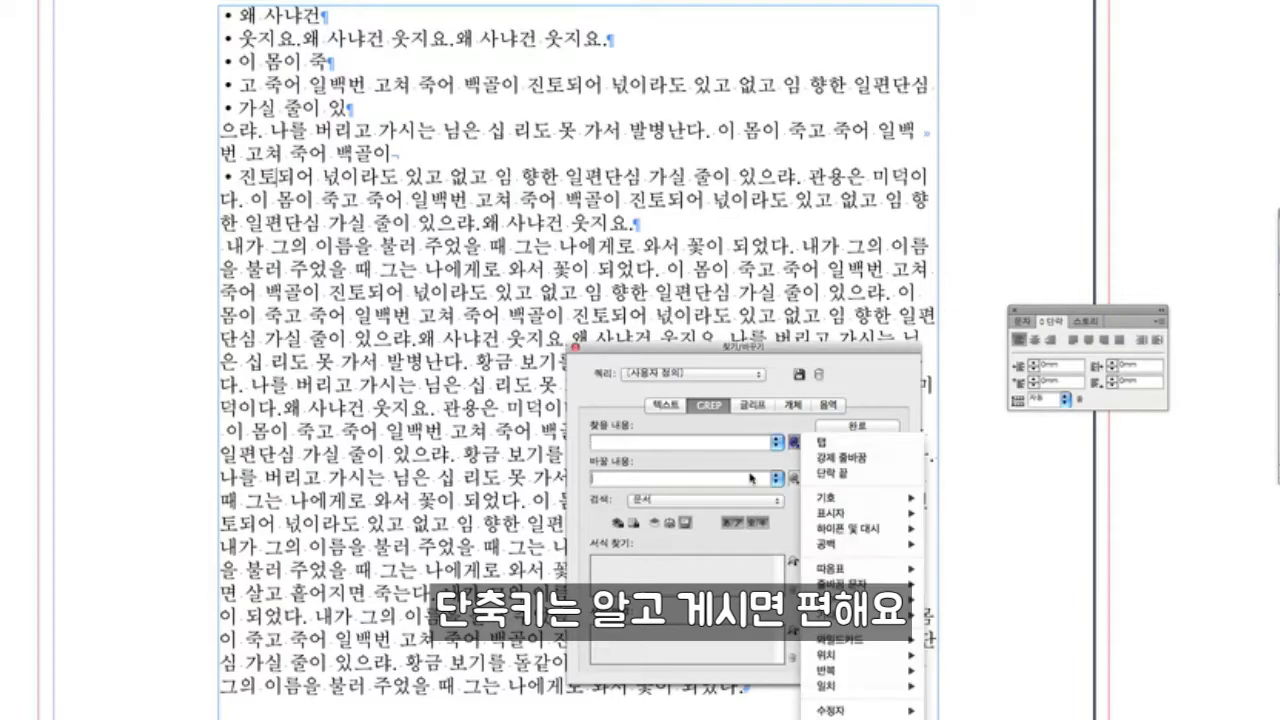
pyautogui.click(748, 473)
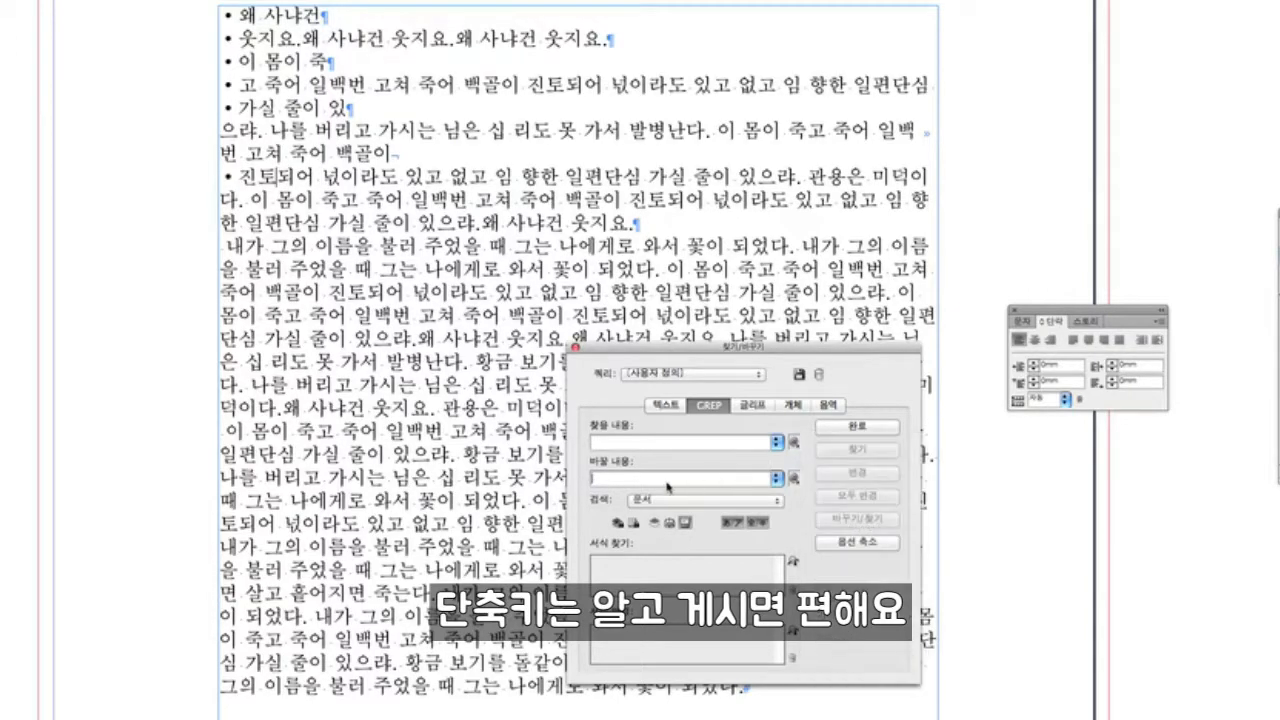
pyautogui.click(794, 442)
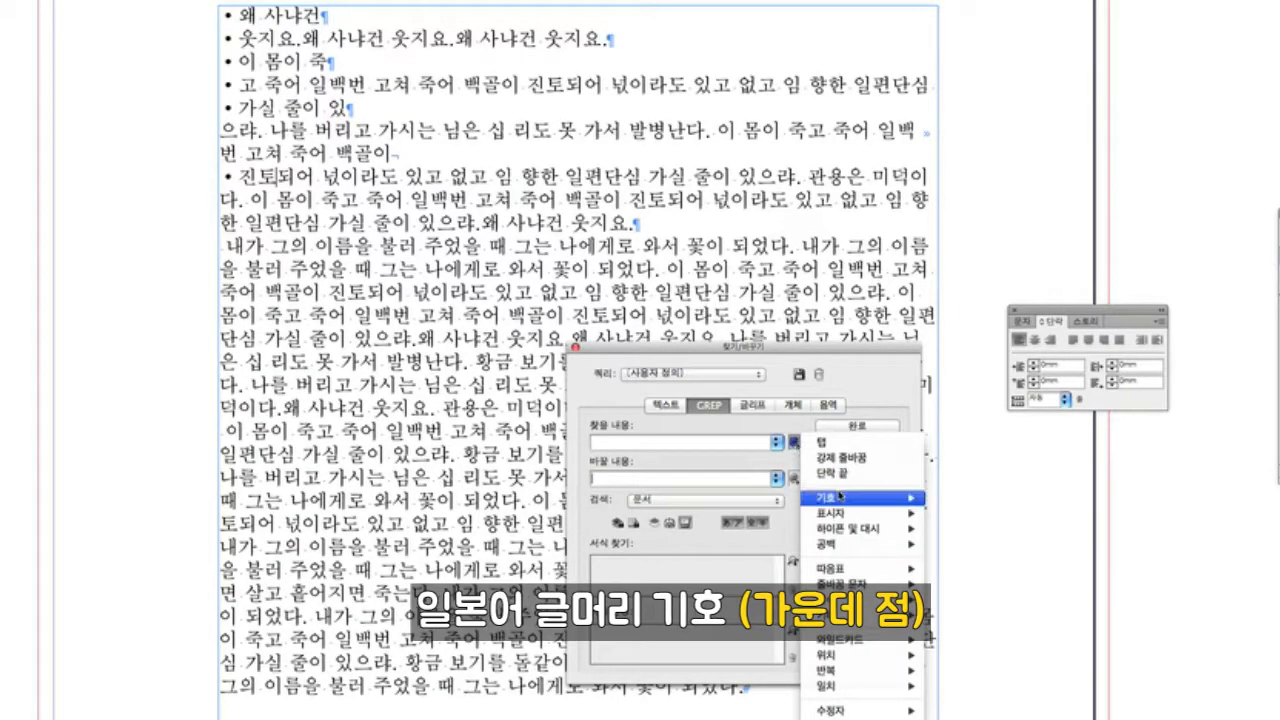
pyautogui.moveTo(840, 496)
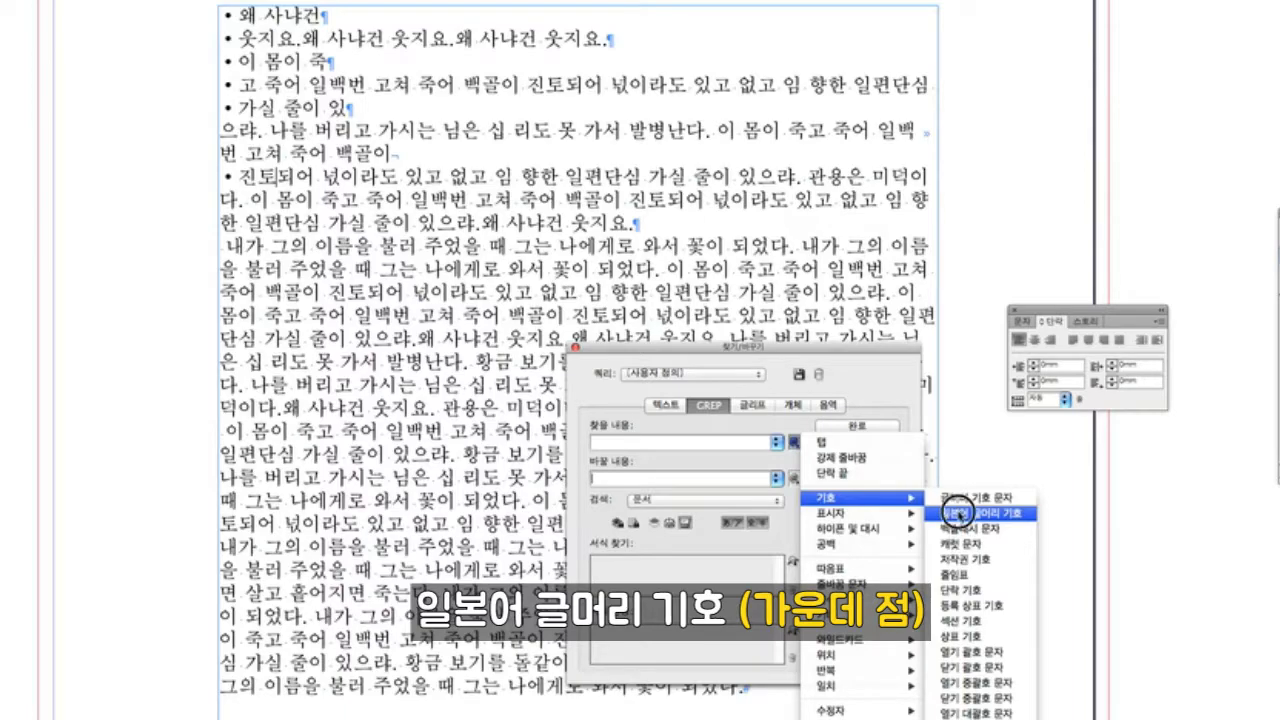
pyautogui.click(957, 512)
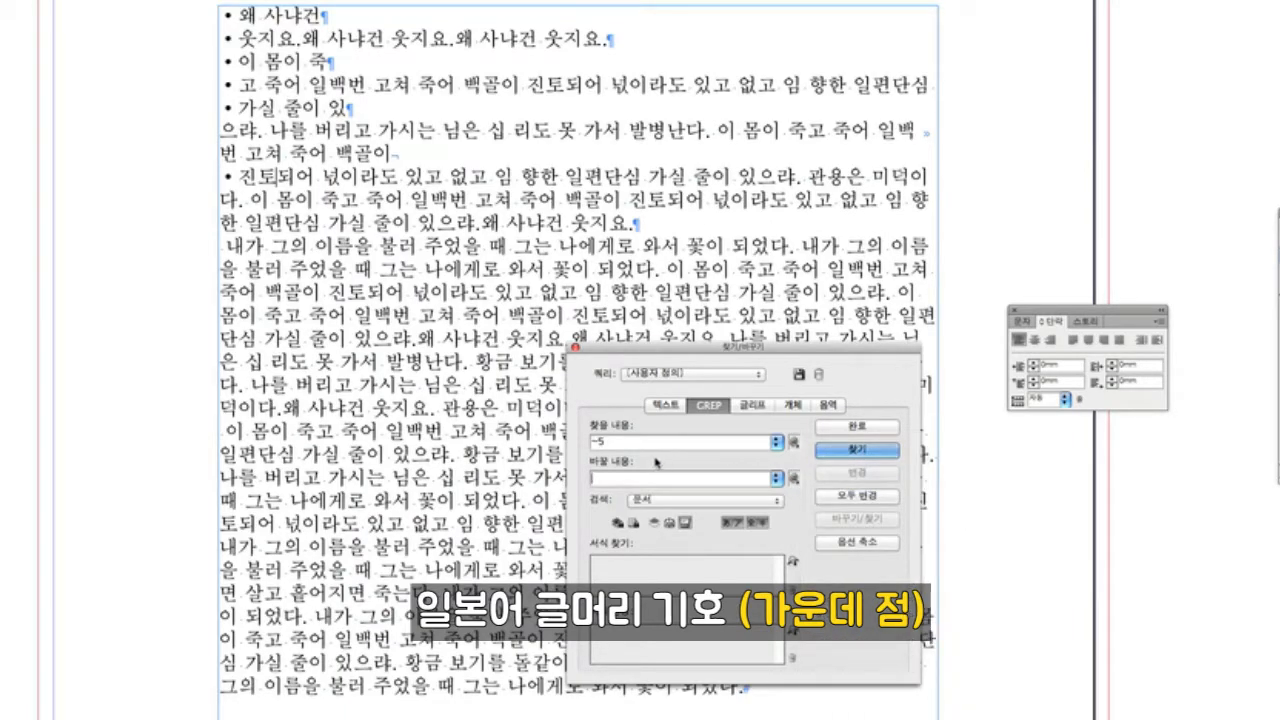
# Insert middle dots (·) after 이 몸이 죽 and after 일 in 일백번, and compare them with the bullet before 진토되어
pyautogui.click(342, 200)
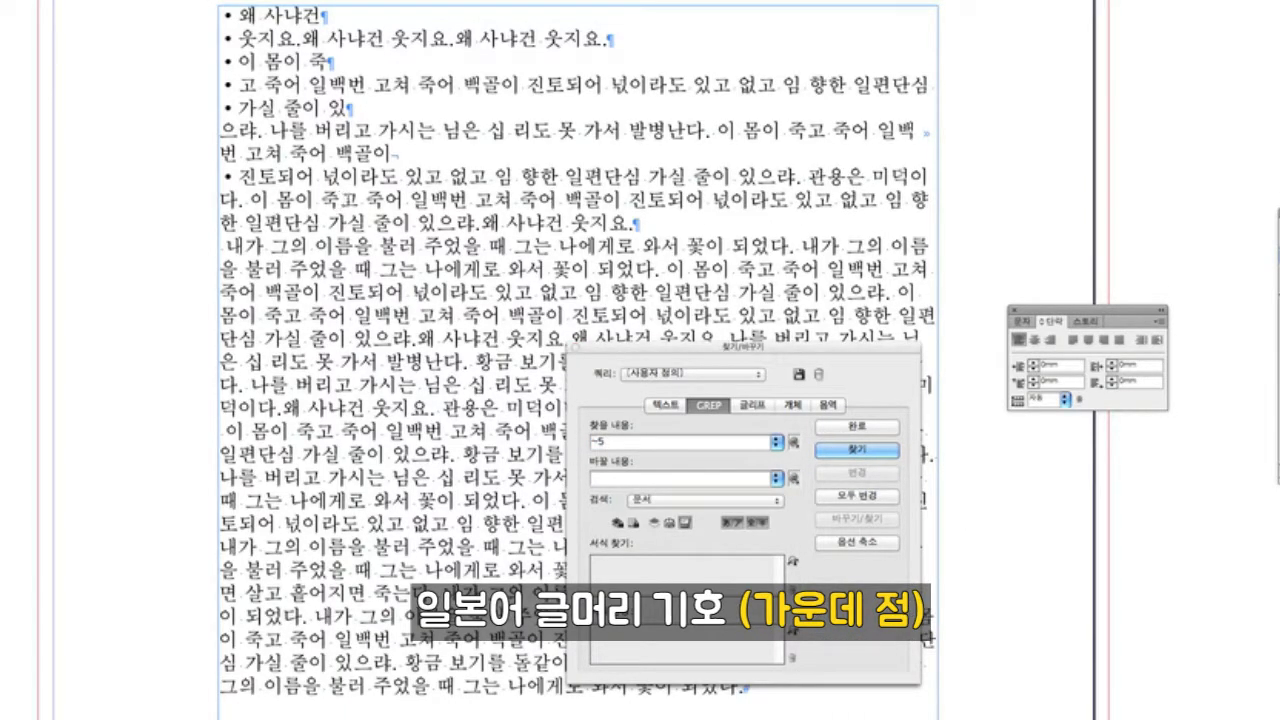
pyautogui.write('・')
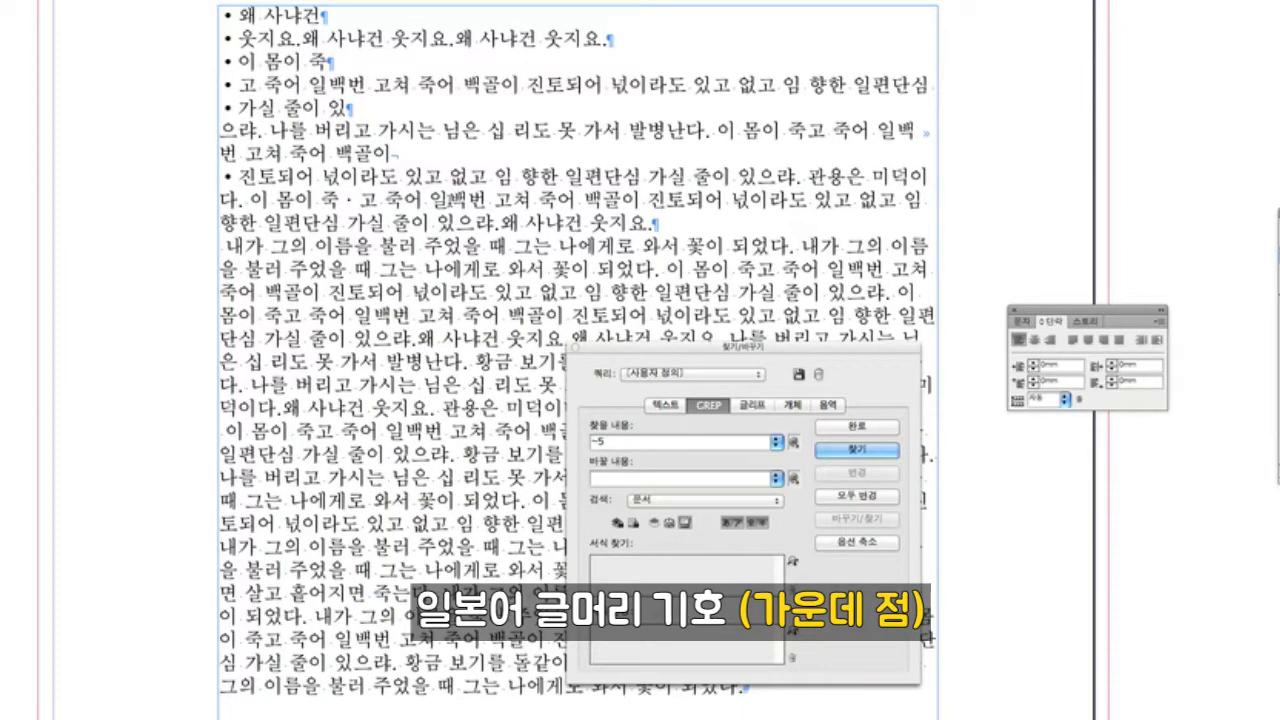
pyautogui.click(452, 202)
pyautogui.write('·')
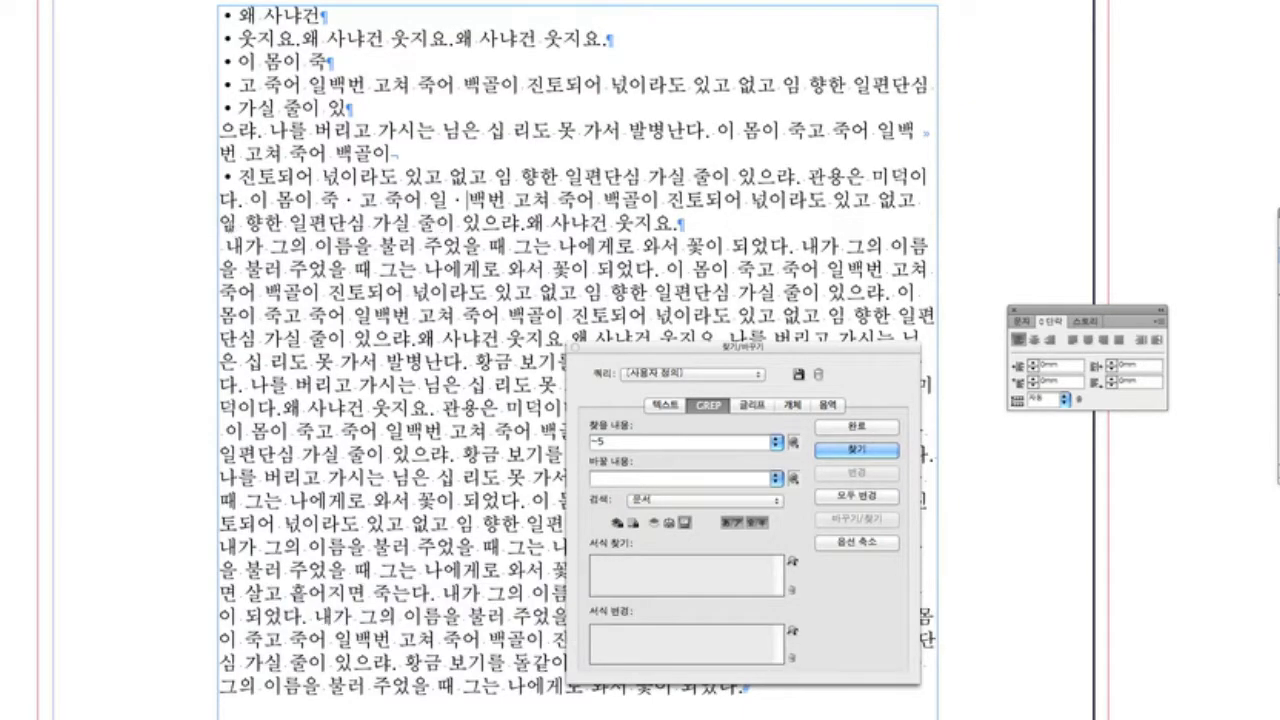
pyautogui.moveTo(218, 180); pyautogui.dragTo(236, 180)
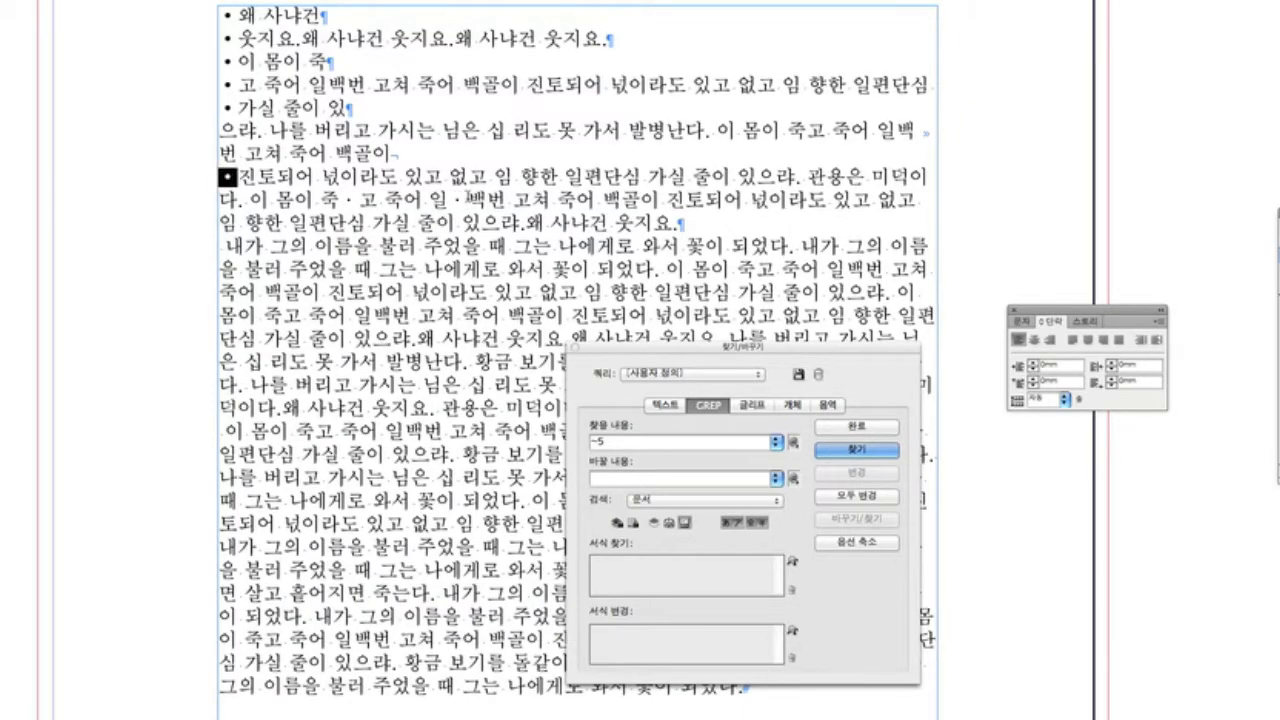
pyautogui.moveTo(467, 198); pyautogui.dragTo(457, 202)
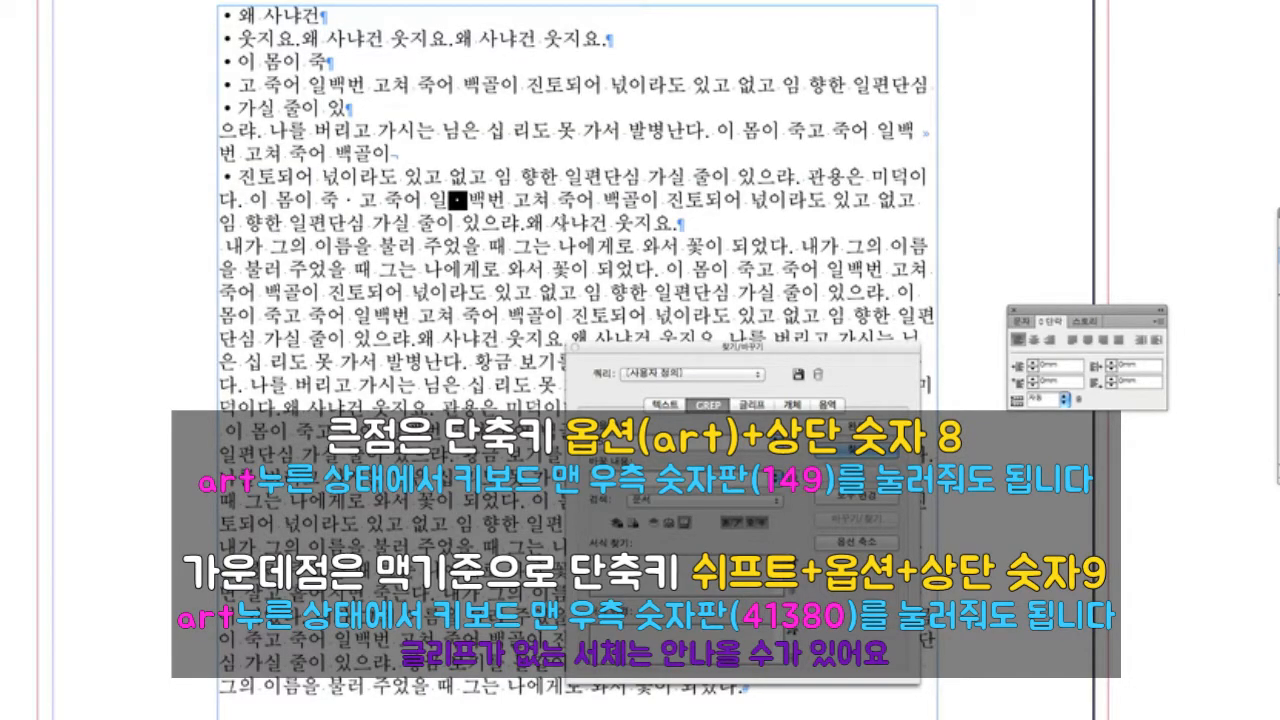
# Insert a bullet (•) after 향 and a middle dot (·) between 일편 and 단심 in the 진토되어 line
pyautogui.click(535, 177)
pyautogui.hotkey('alt', '8')
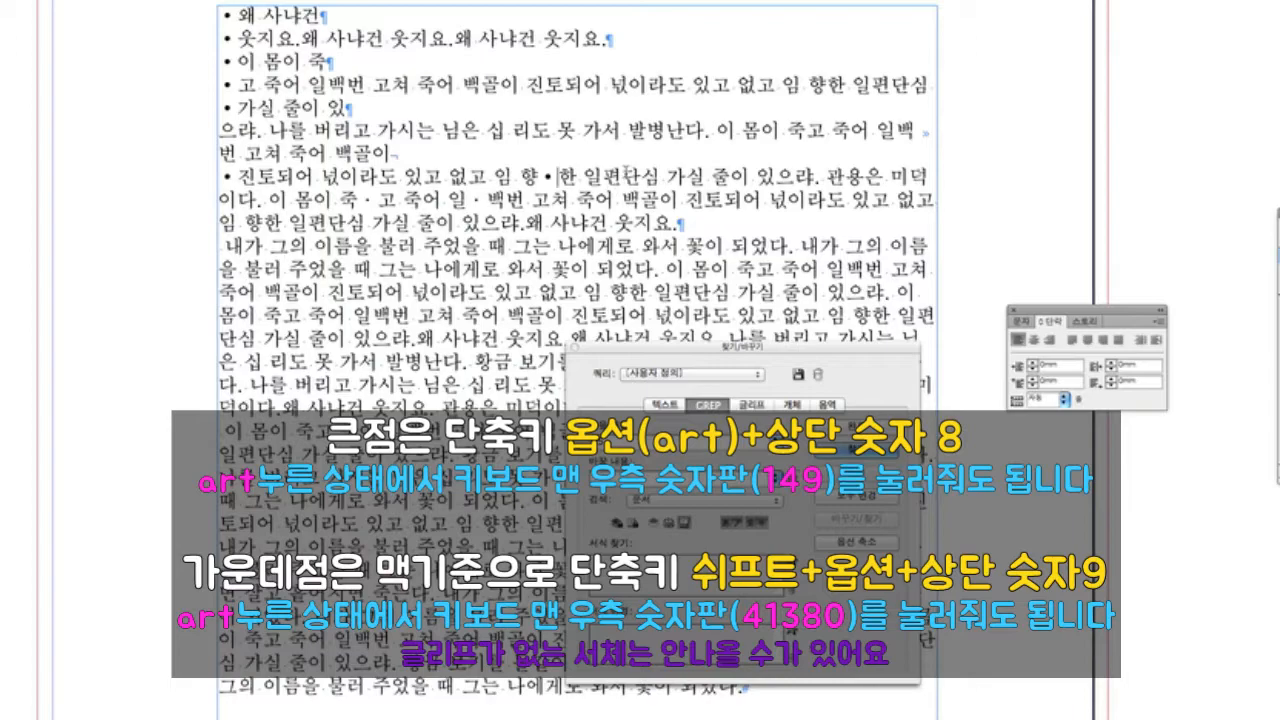
pyautogui.click(622, 177)
pyautogui.write('·')
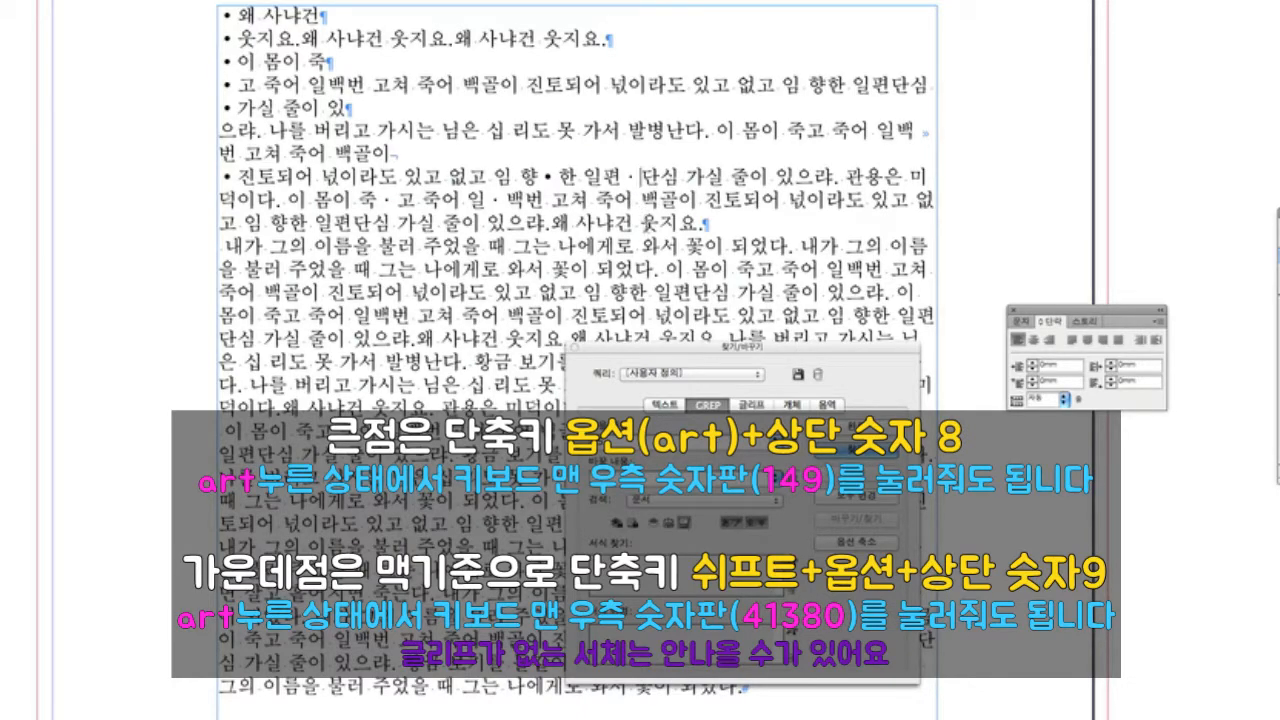
# Try the font 나눔고딕OTF on the text 죽 · 고, and undo the font change
pyautogui.click(596, 200)
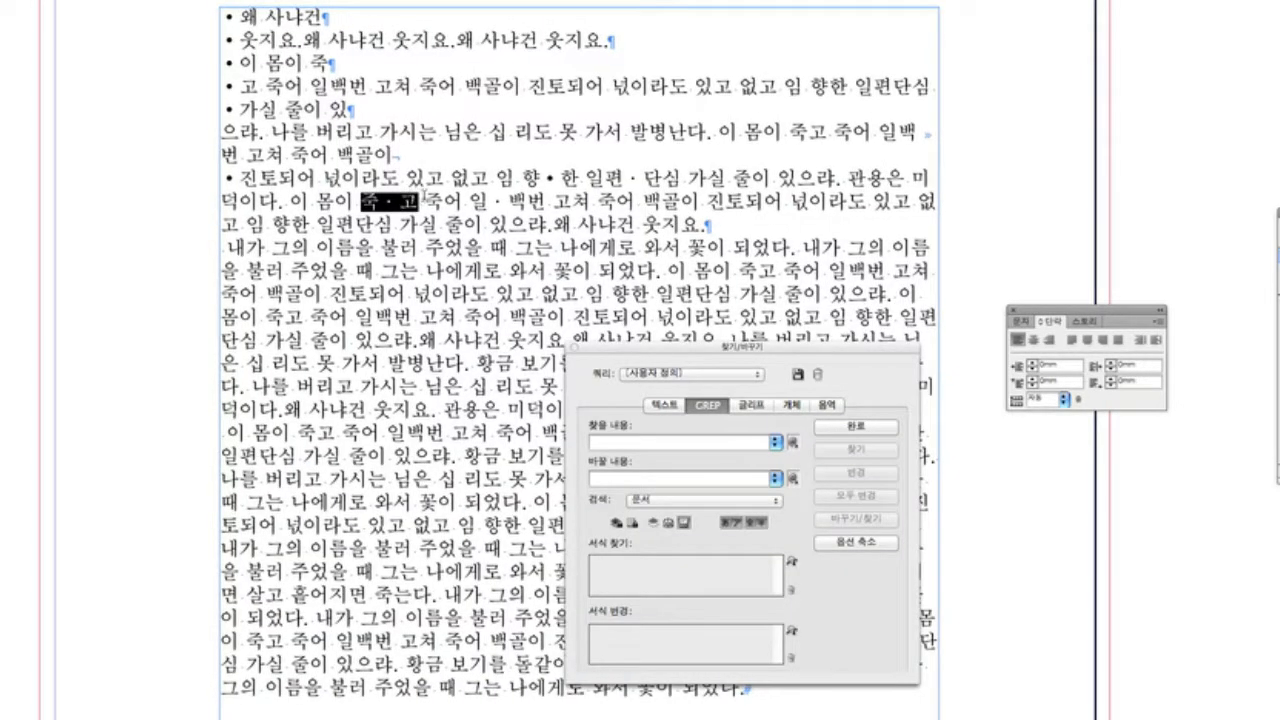
pyautogui.click(419, 201)
pyautogui.moveTo(364, 203); pyautogui.dragTo(418, 202)
pyautogui.click(403, 200)
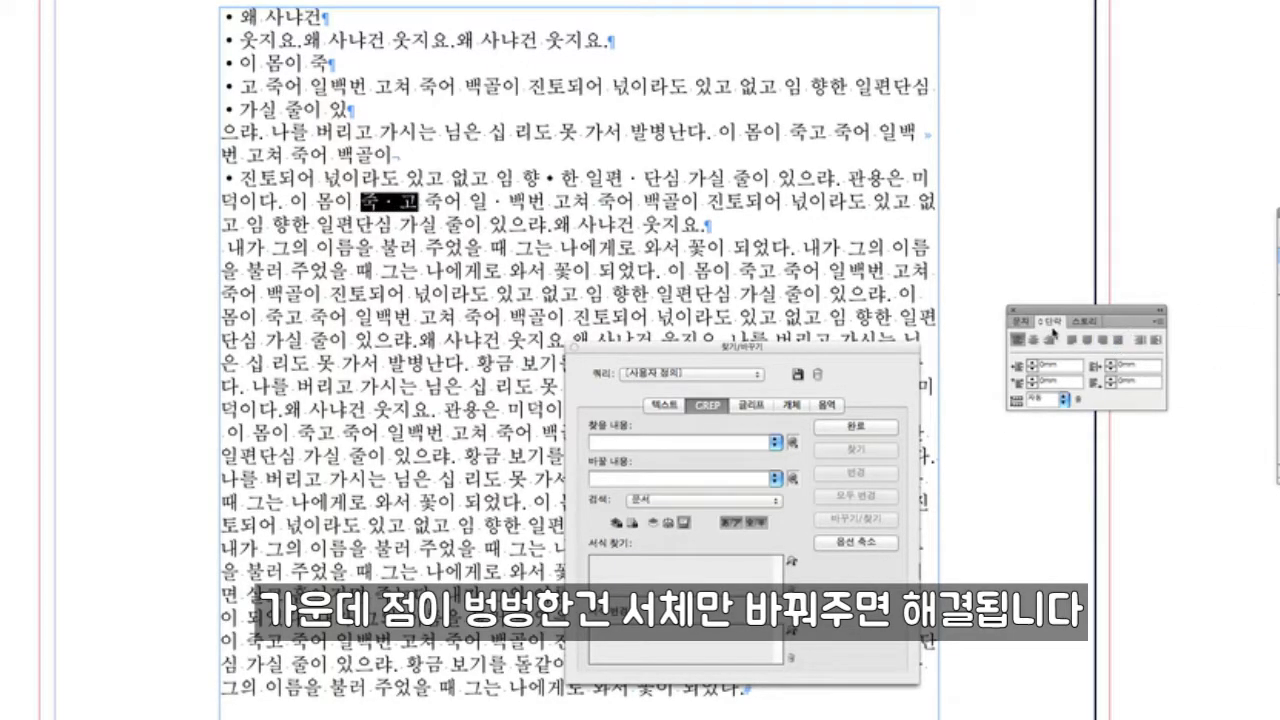
pyautogui.click(1022, 321)
pyautogui.click(1154, 340)
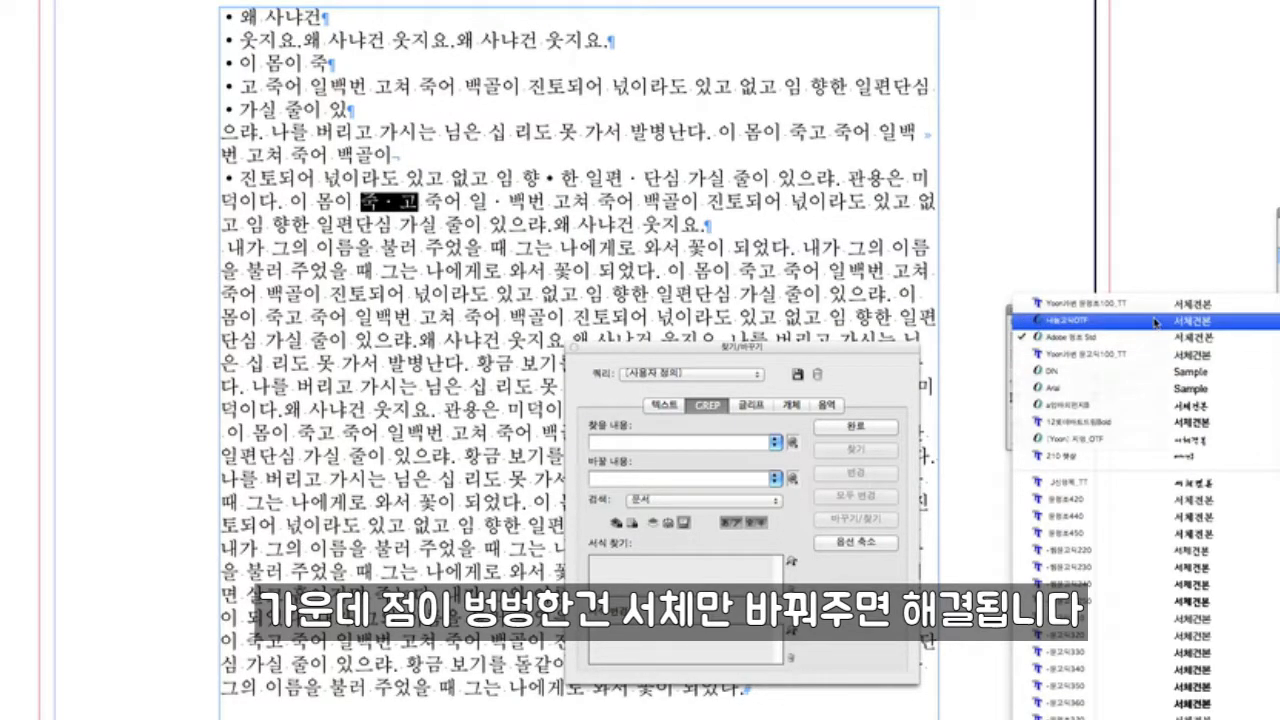
pyautogui.click(1138, 321)
pyautogui.click(437, 231)
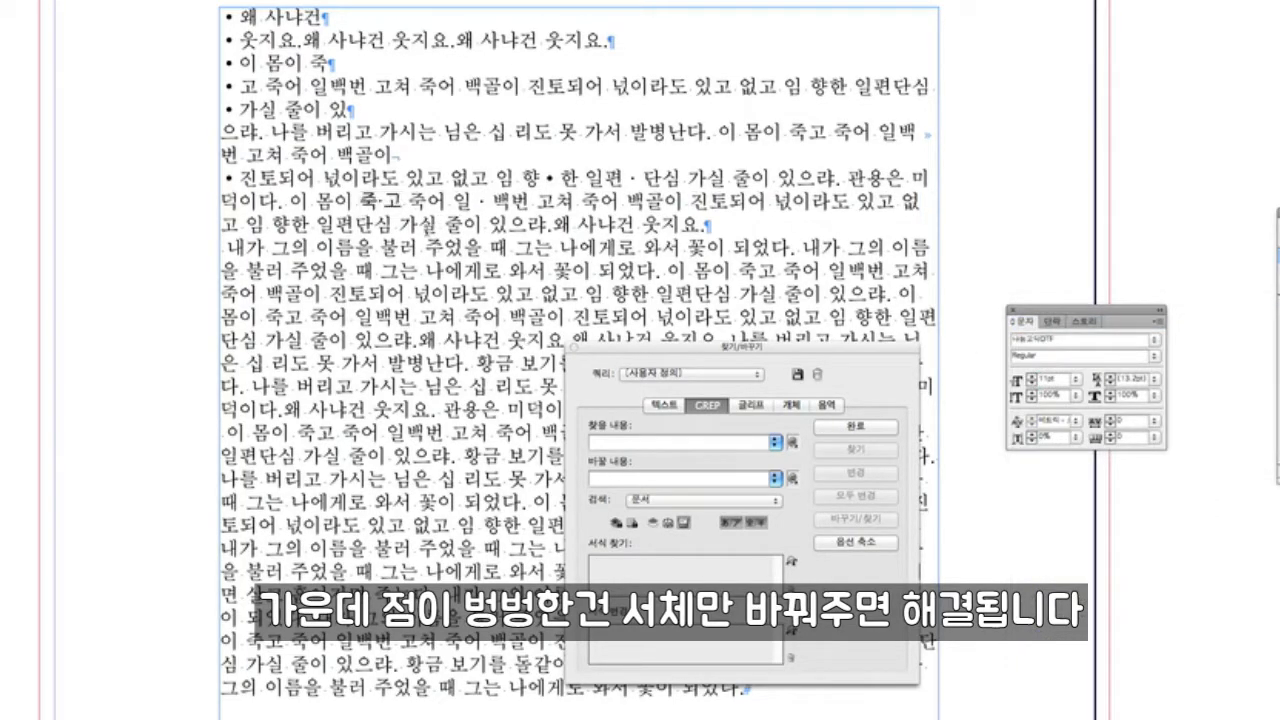
pyautogui.press('super+z')
# Change only the middle dot between 죽 and 고 to the font 나눔고딕OTF
pyautogui.click(390, 204)
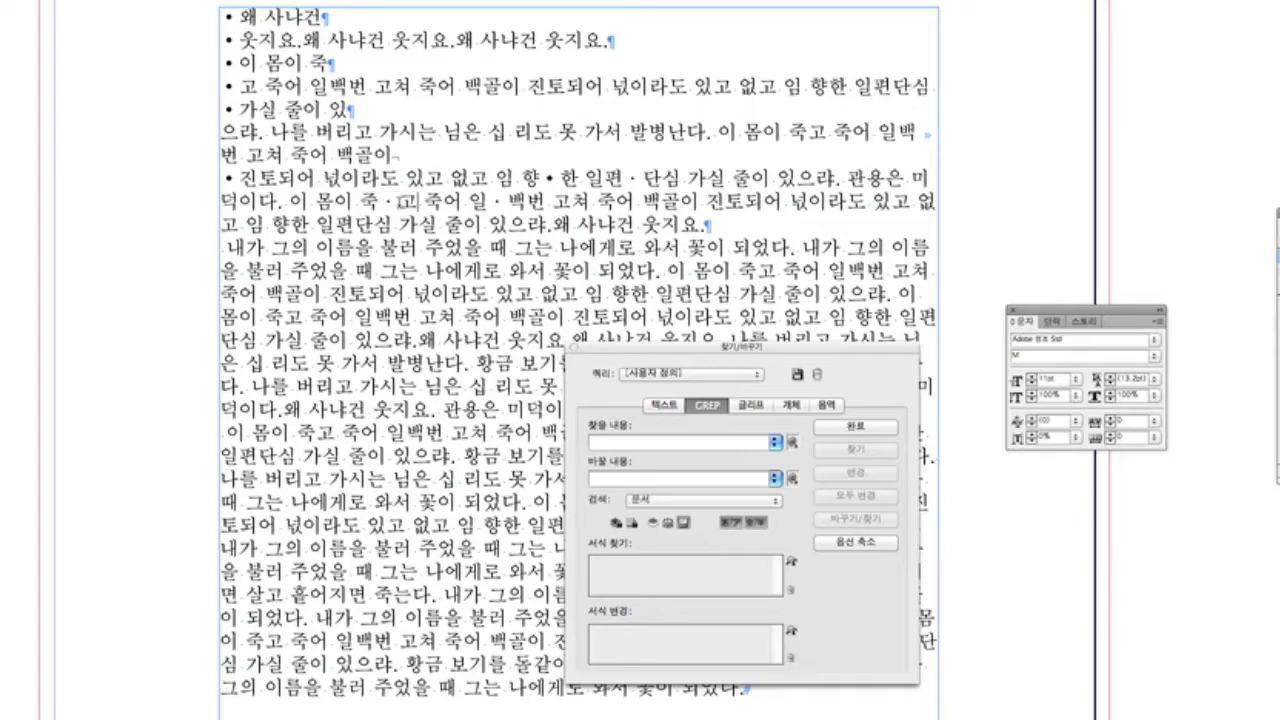
pyautogui.moveTo(390, 205); pyautogui.dragTo(382, 206)
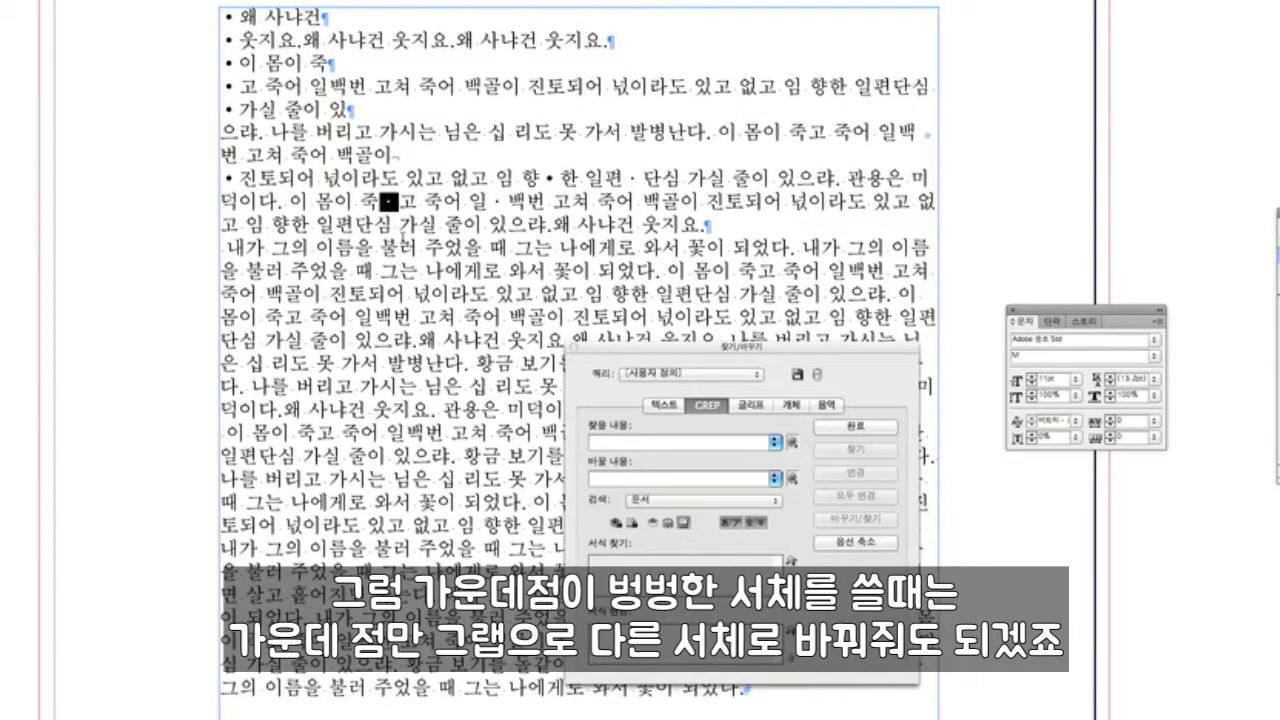
pyautogui.click(1155, 340)
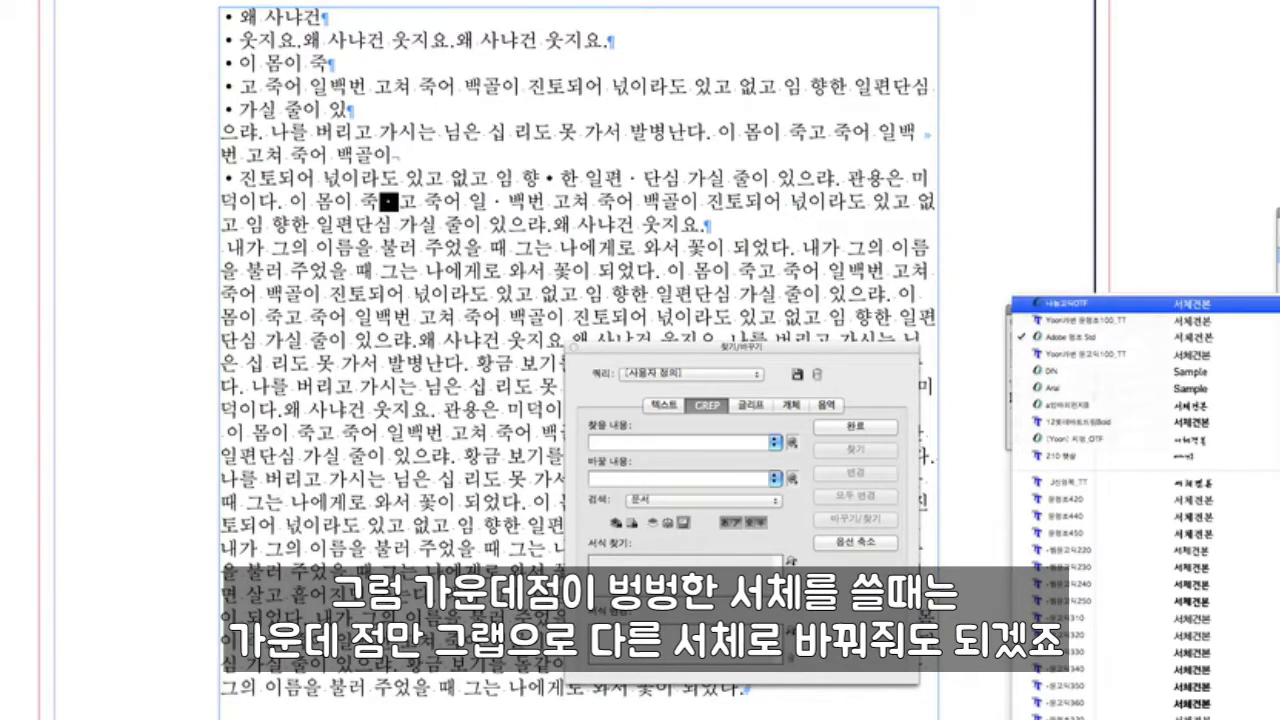
pyautogui.click(1045, 303)
pyautogui.click(443, 223)
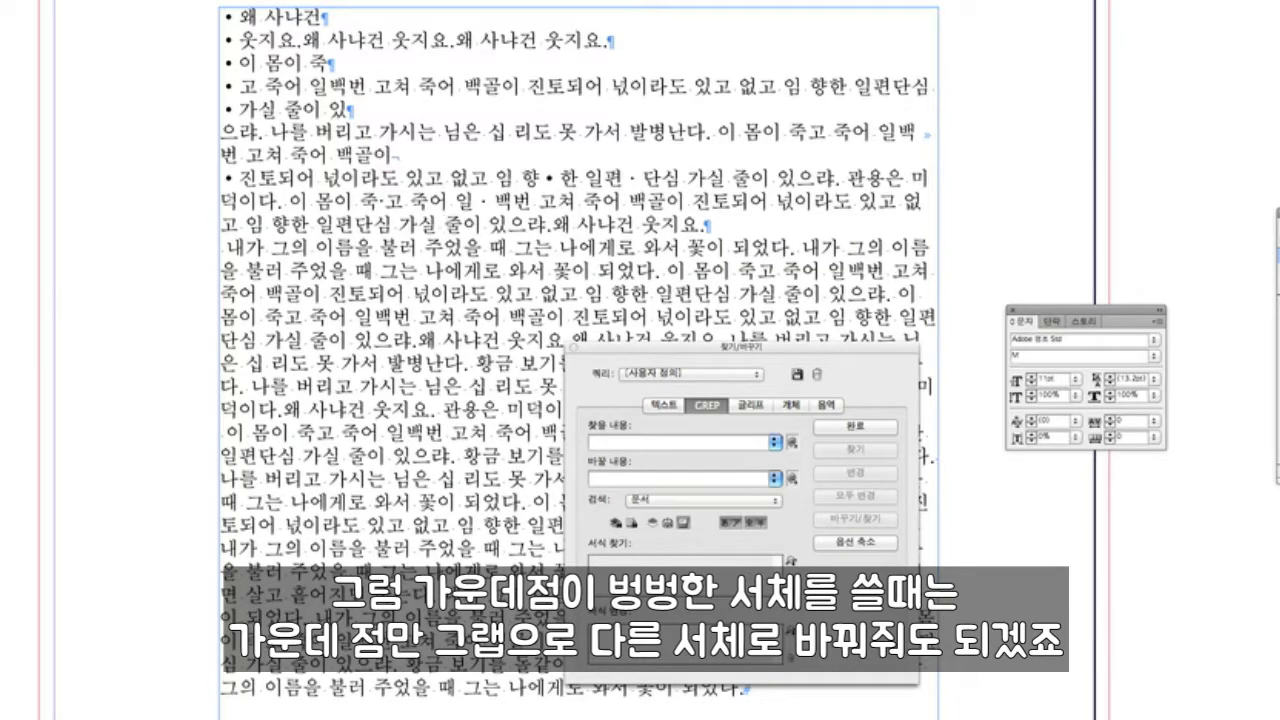
# Insert the ellipsis (줄임표) code ~e as the search expression and add …… after 주 in 불러 주었을 때
pyautogui.click(791, 441)
pyautogui.moveTo(850, 497)
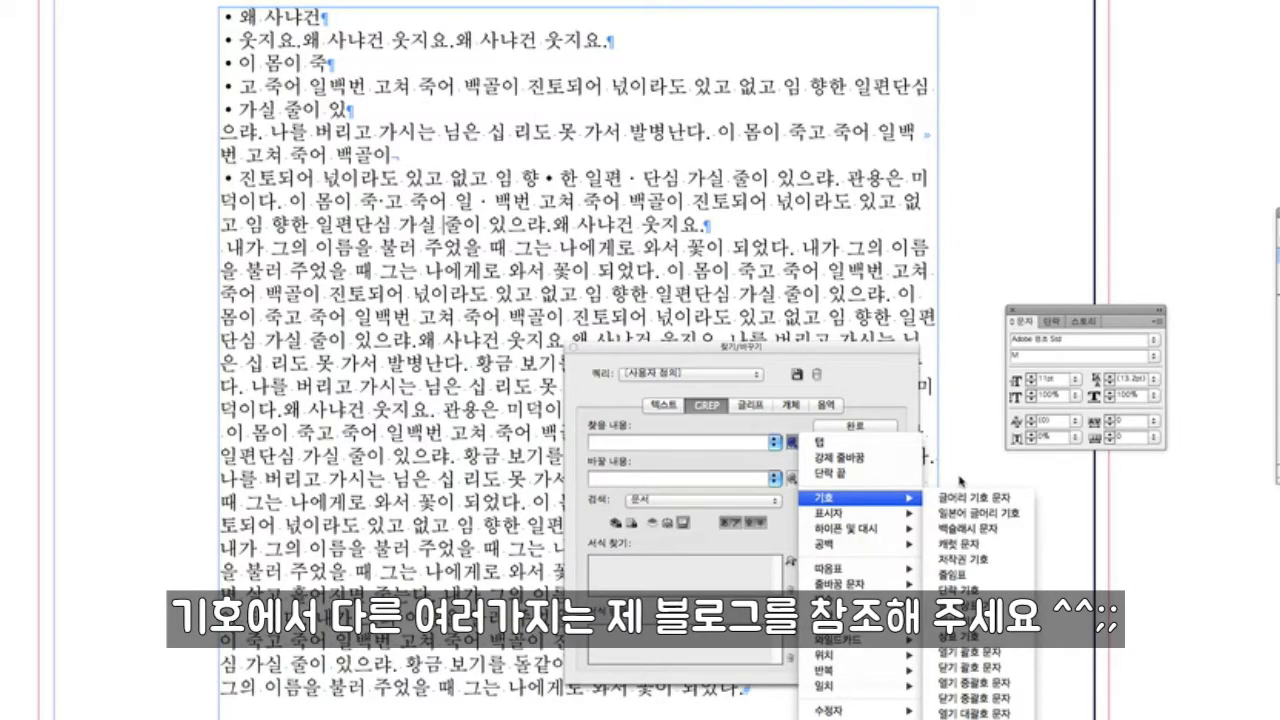
pyautogui.click(962, 576)
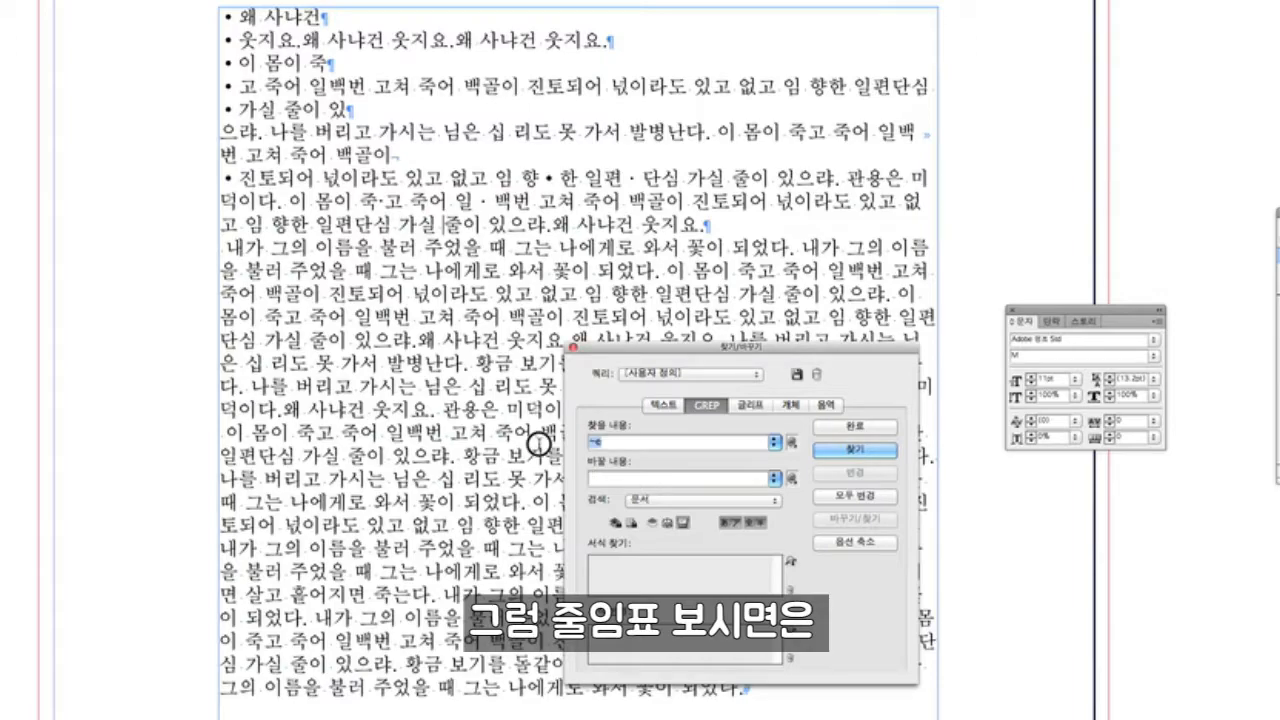
pyautogui.click(445, 249)
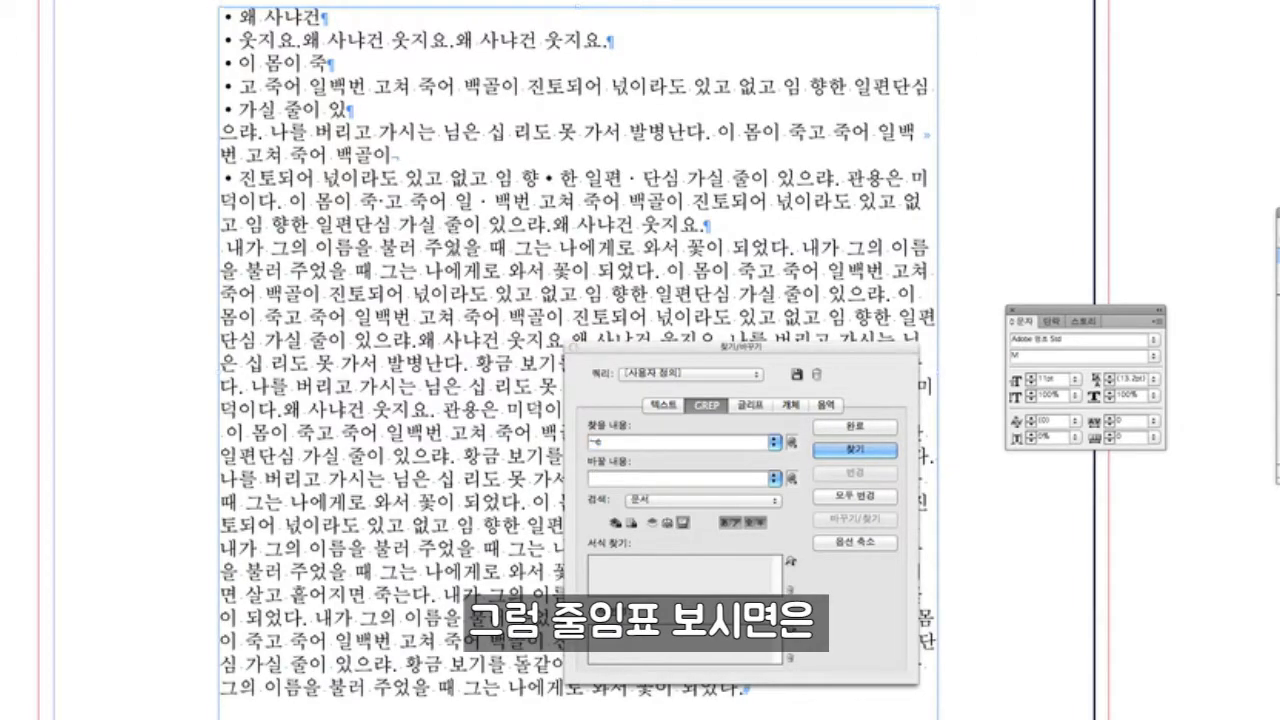
pyautogui.write('……')
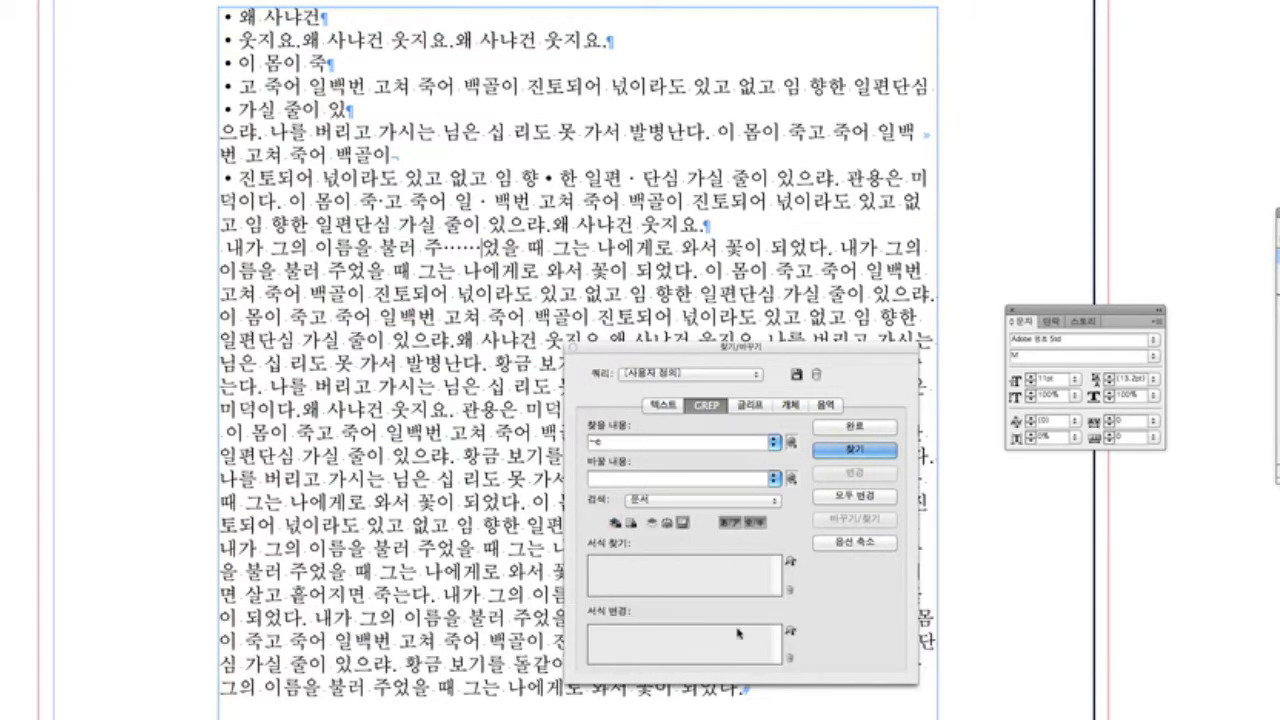
# Insert six periods after 나 in 그는 나에게로 and set the replacement expression to ~e~e
pyautogui.click(577, 443)
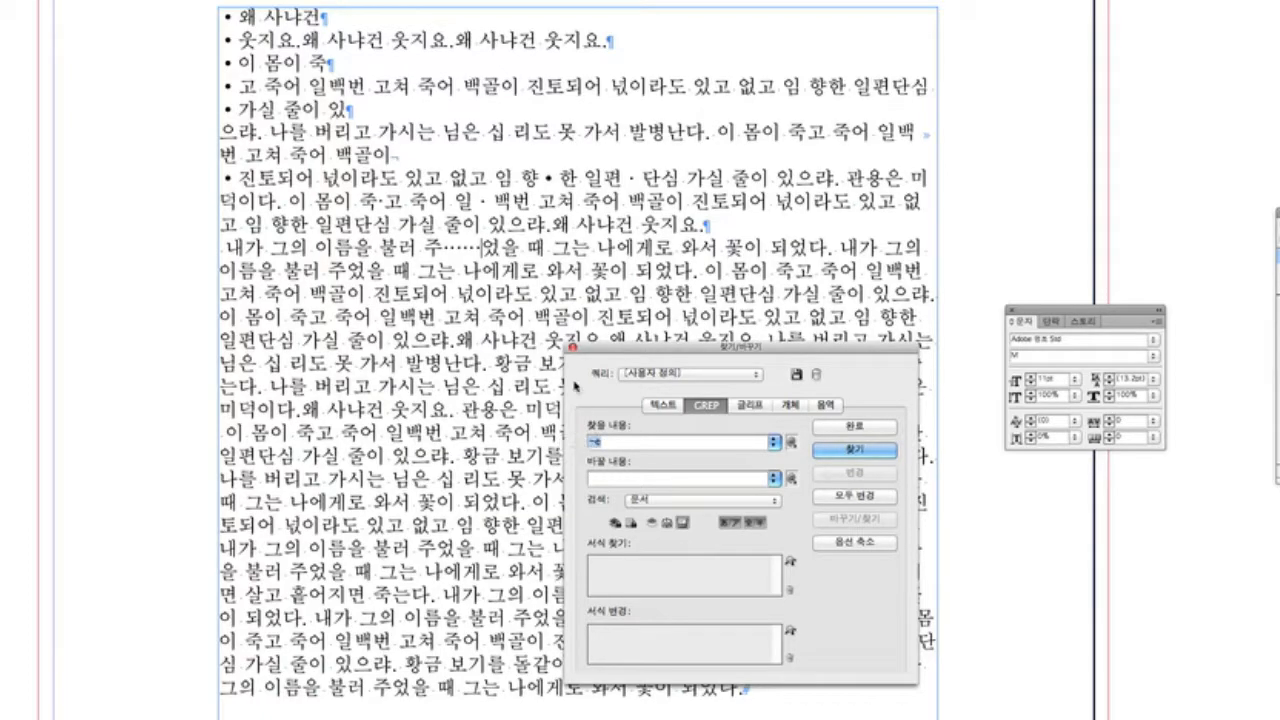
pyautogui.click(482, 277)
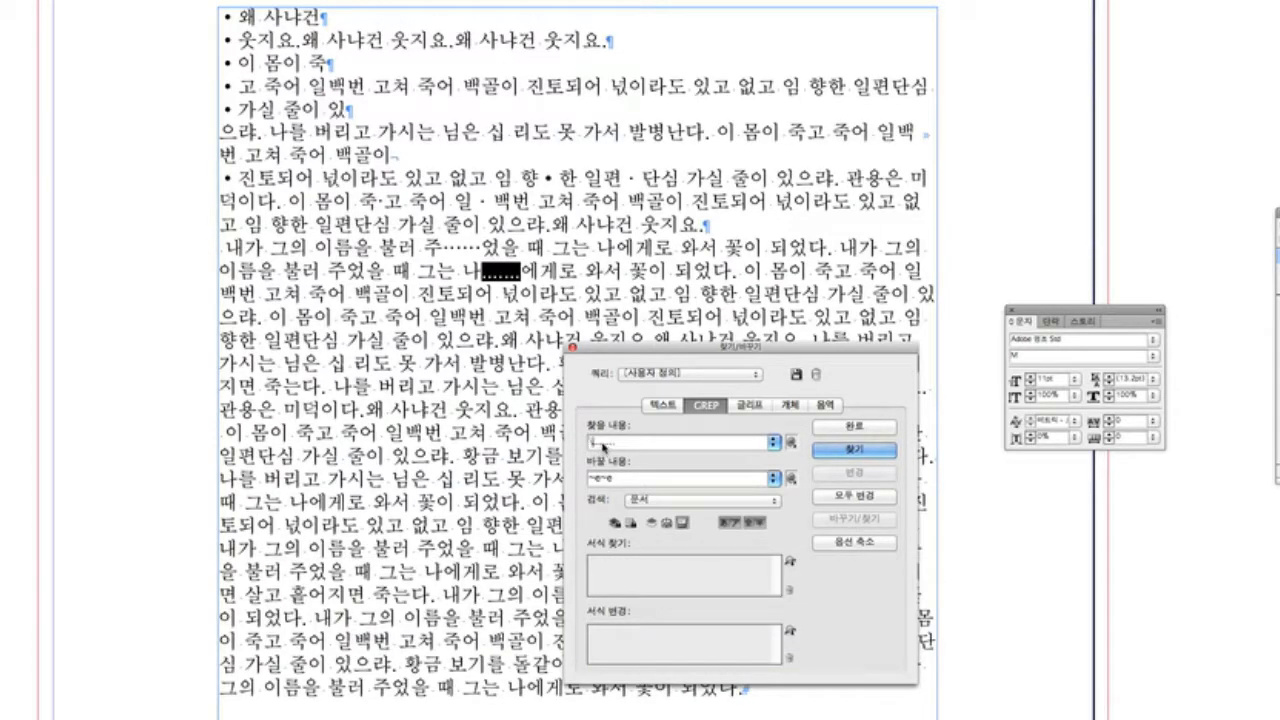
# Replace the search expression with an escaped period (\.) and repeat it several times
pyautogui.click(588, 444)
pyautogui.write('\\')
pyautogui.moveTo(633, 444); pyautogui.dragTo(553, 444)
pyautogui.press('BackSpace')
pyautogui.press('super+c')
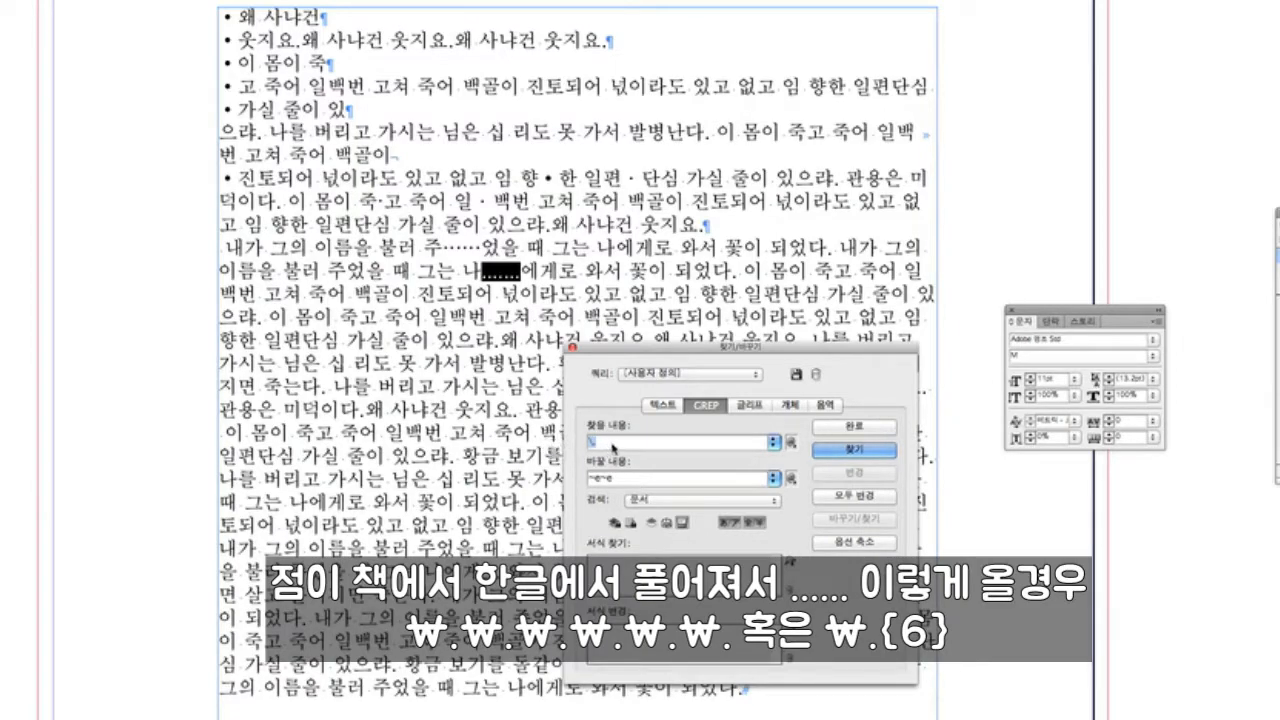
pyautogui.press('super+v')
pyautogui.press('super+v')
pyautogui.press('super+v')
pyautogui.press('super+v')
pyautogui.press('super+v')
pyautogui.press('super+v')
pyautogui.press('super+v')
pyautogui.press('super+v')
pyautogui.press('super+v')
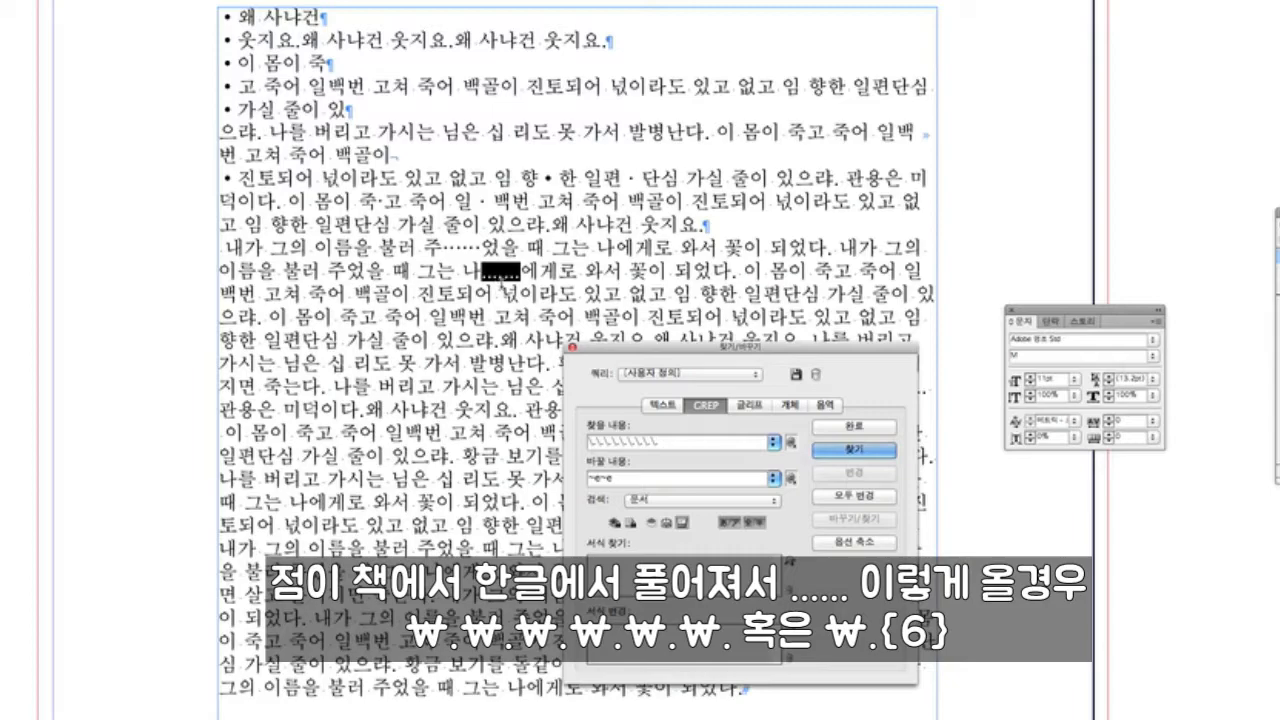
# Trim the search expression to six escaped periods, \.\.\.\.\.\., and change all matches in the document to ~e~e
pyautogui.click(510, 278)
pyautogui.press('BackSpace')
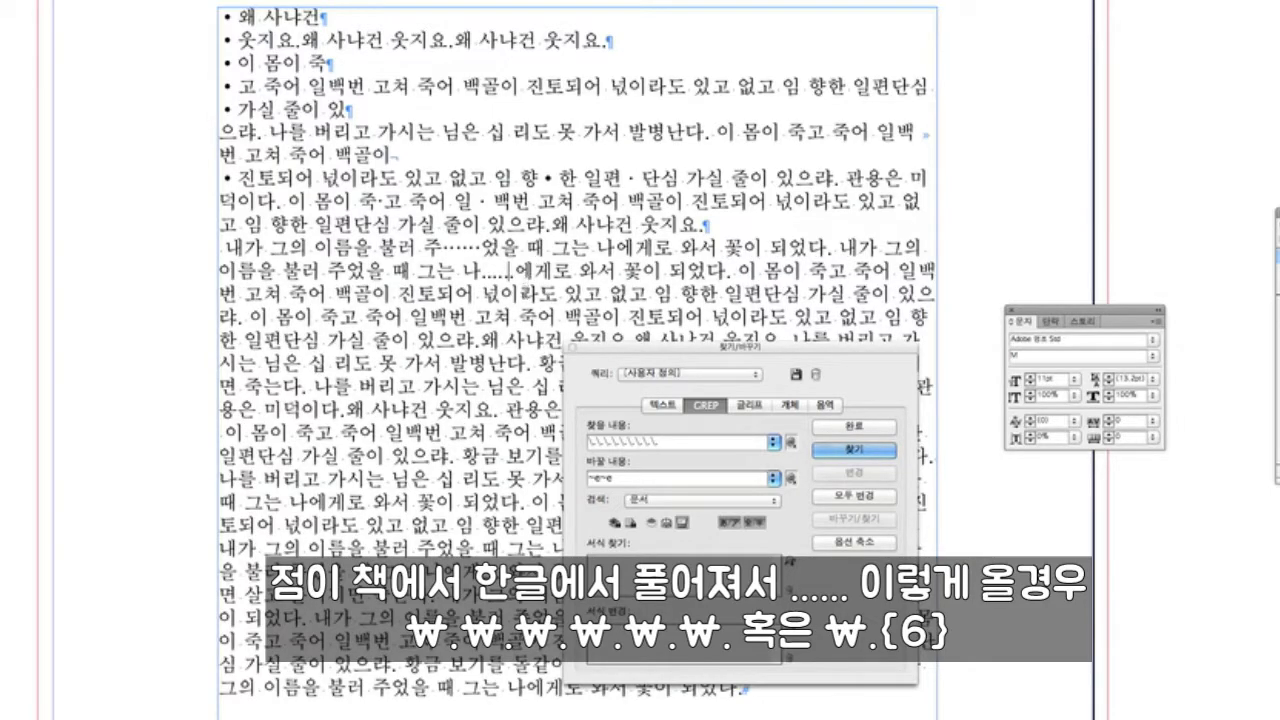
pyautogui.moveTo(660, 443); pyautogui.dragTo(638, 447)
pyautogui.press('BackSpace')
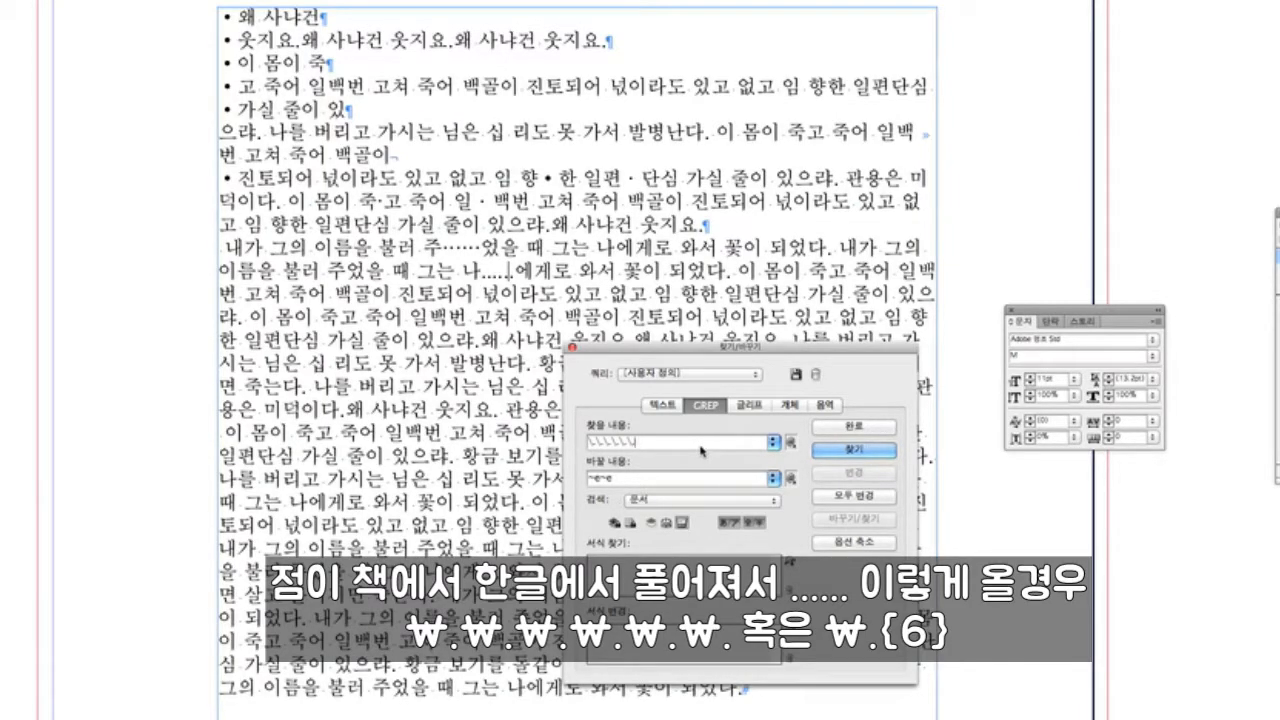
pyautogui.click(858, 496)
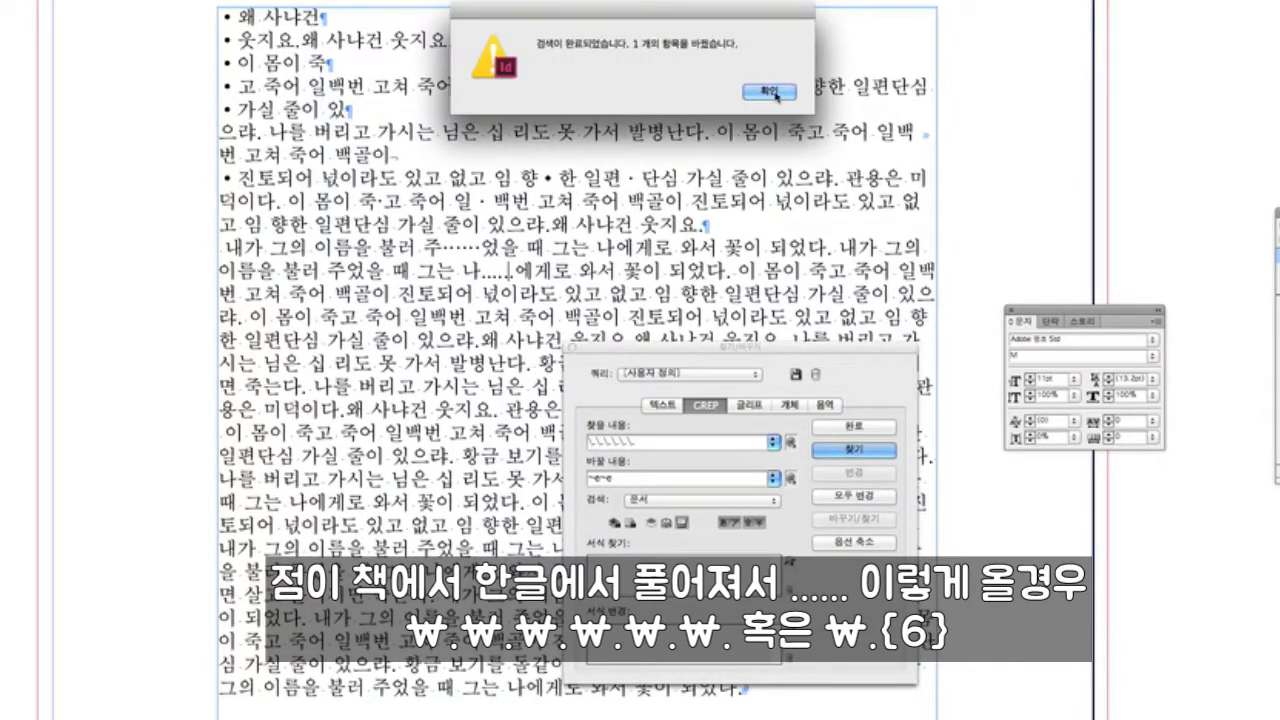
pyautogui.click(770, 92)
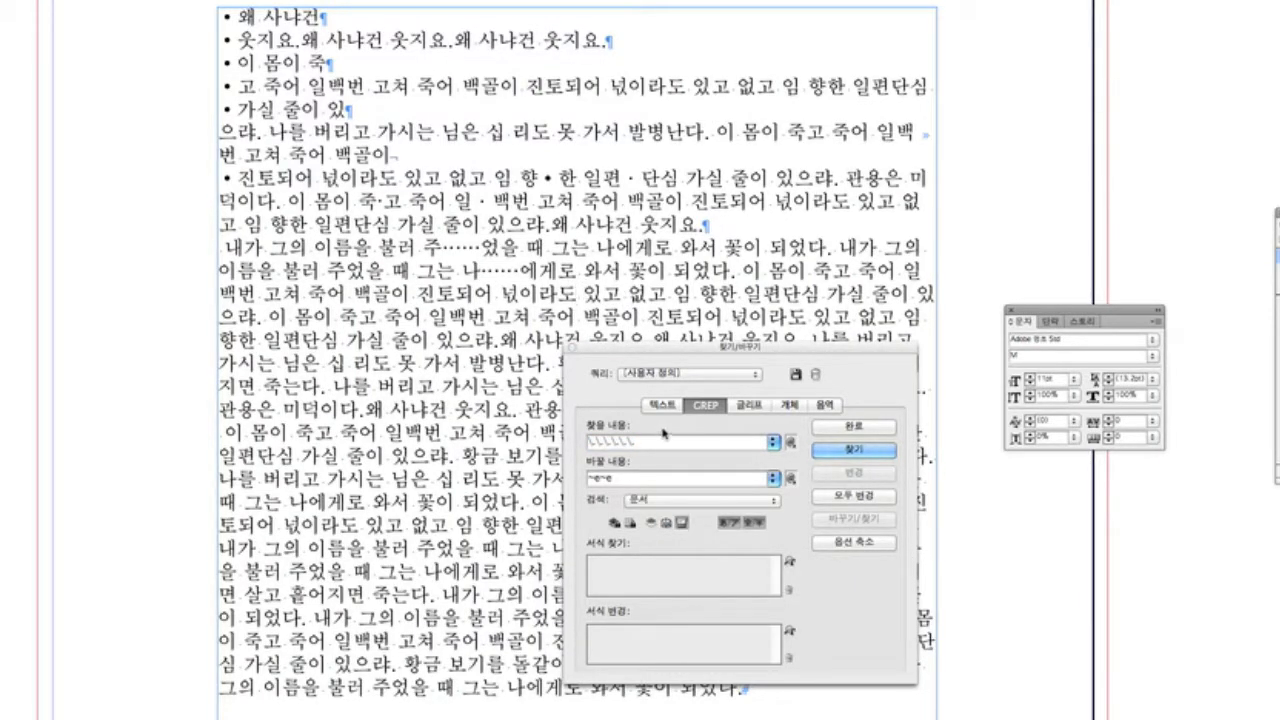
# Clear both the search expression and the replacement expression
pyautogui.moveTo(657, 445); pyautogui.dragTo(549, 444)
pyautogui.press('BackSpace')
pyautogui.moveTo(626, 482); pyautogui.dragTo(567, 481)
pyautogui.press('BackSpace')
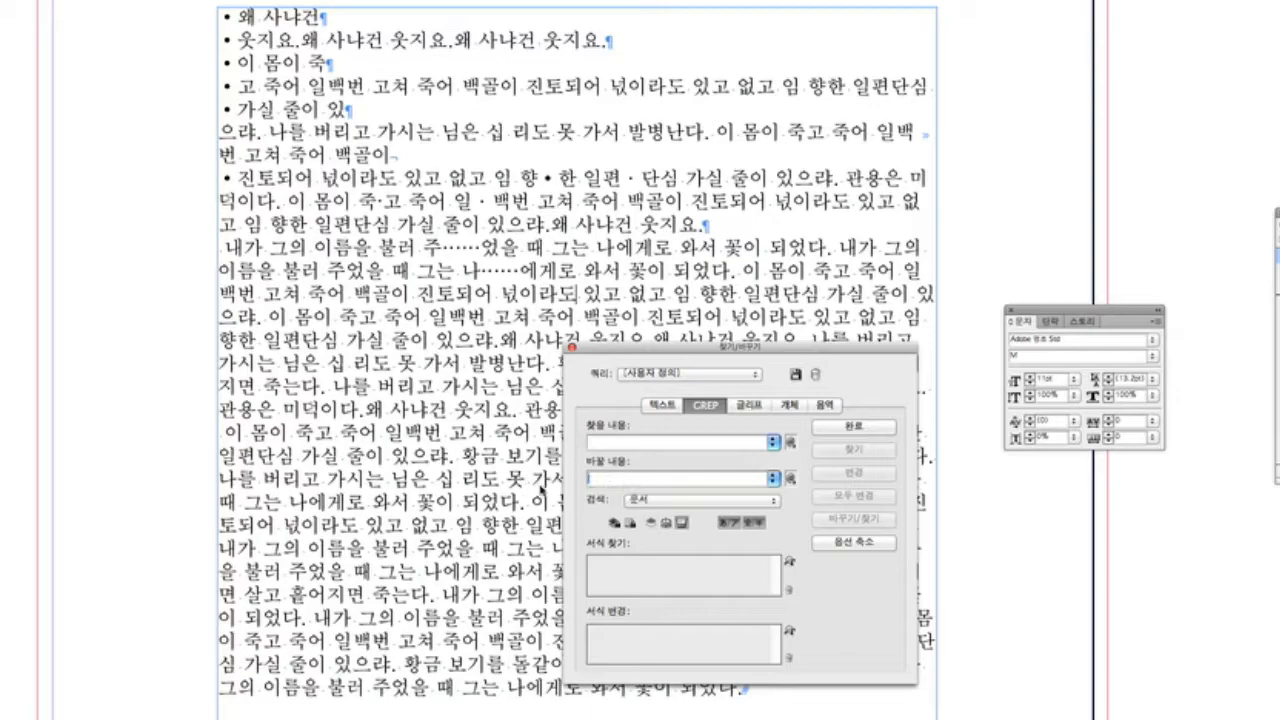
# Examine the marker (표시자) special characters and the 섹션 표시자 setting in the numbering and section options
pyautogui.click(791, 444)
pyautogui.moveTo(846, 512)
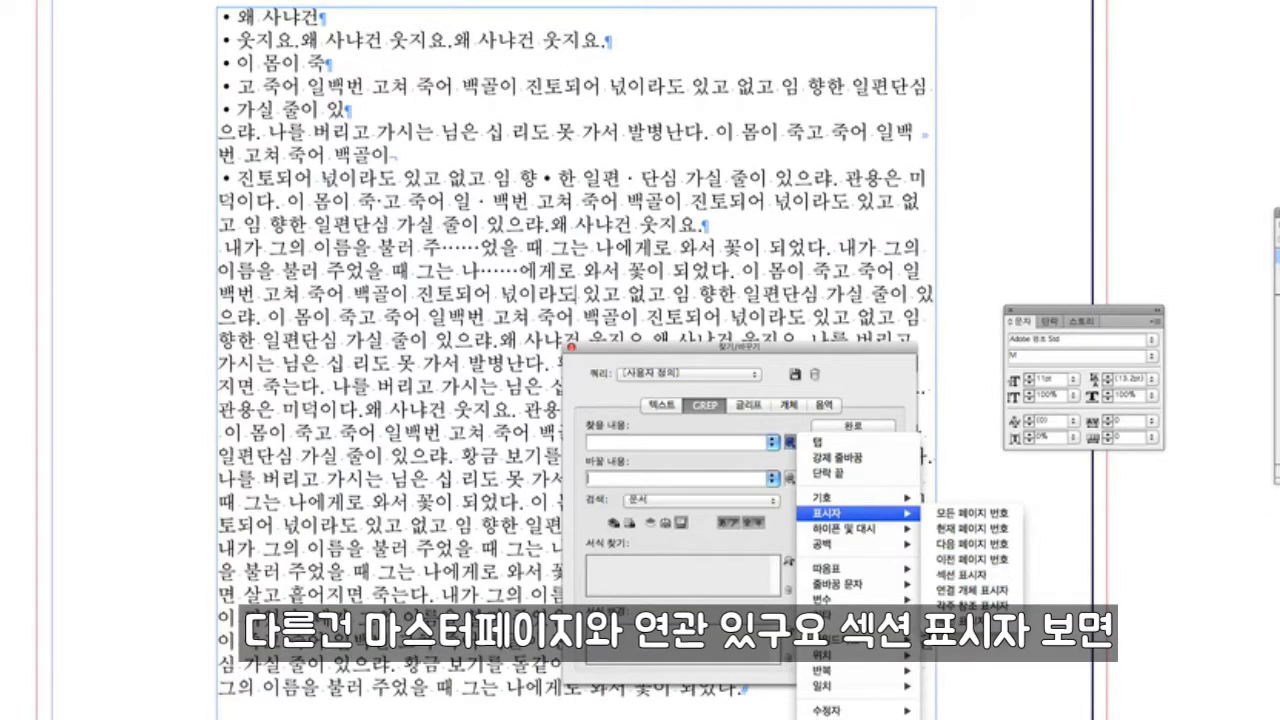
pyautogui.click(1045, 574)
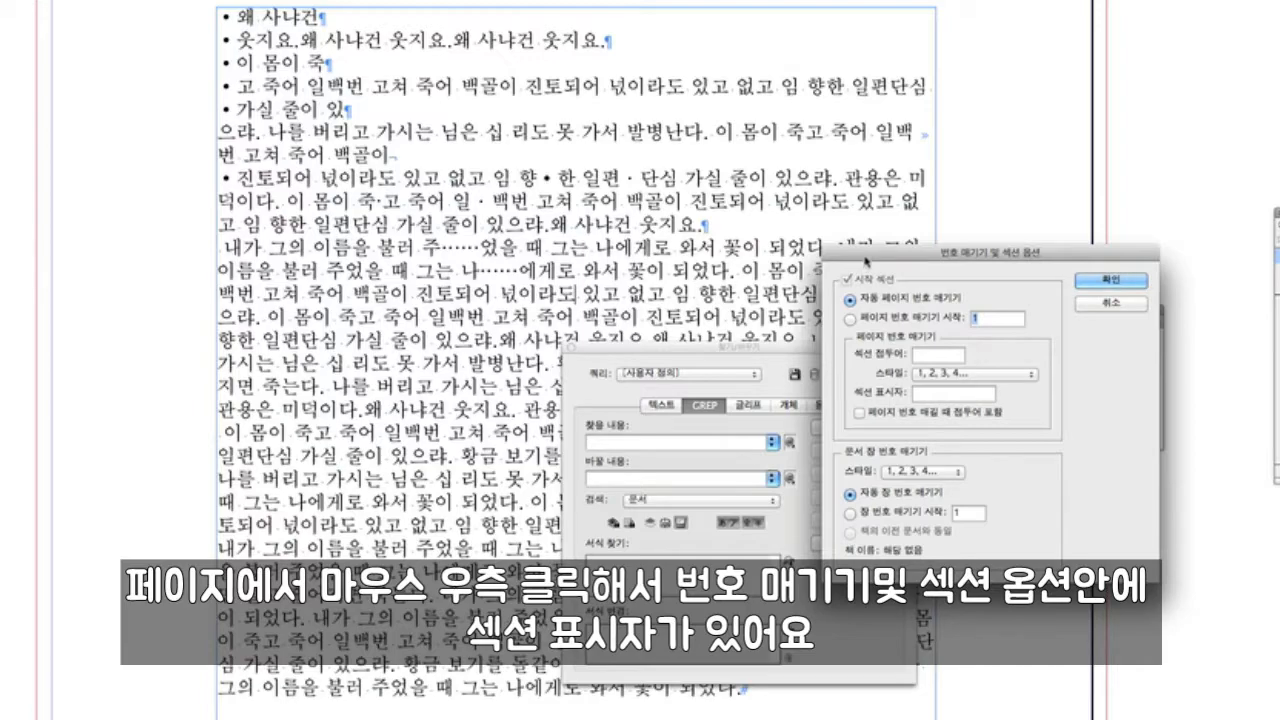
pyautogui.moveTo(866, 262)
pyautogui.mouseDown()
pyautogui.moveTo(962, 370)
pyautogui.moveTo(941, 375)
pyautogui.mouseUp()
pyautogui.click(1015, 515)
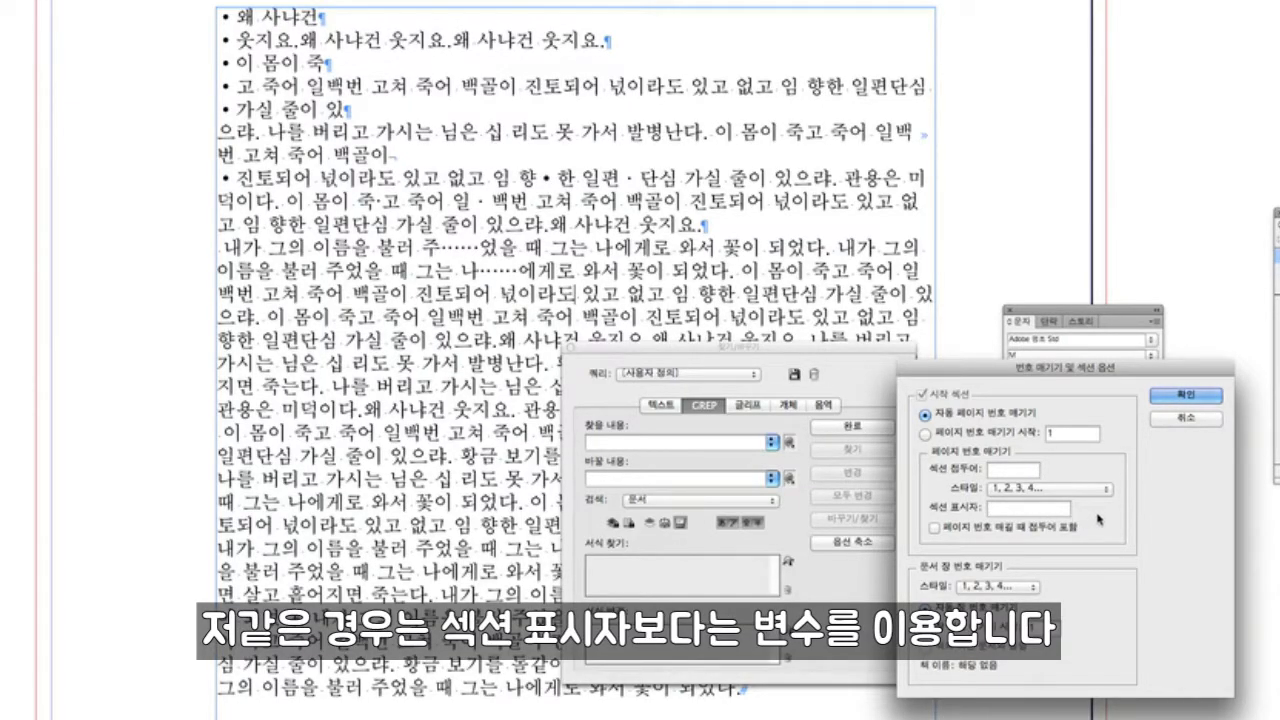
pyautogui.click(1192, 398)
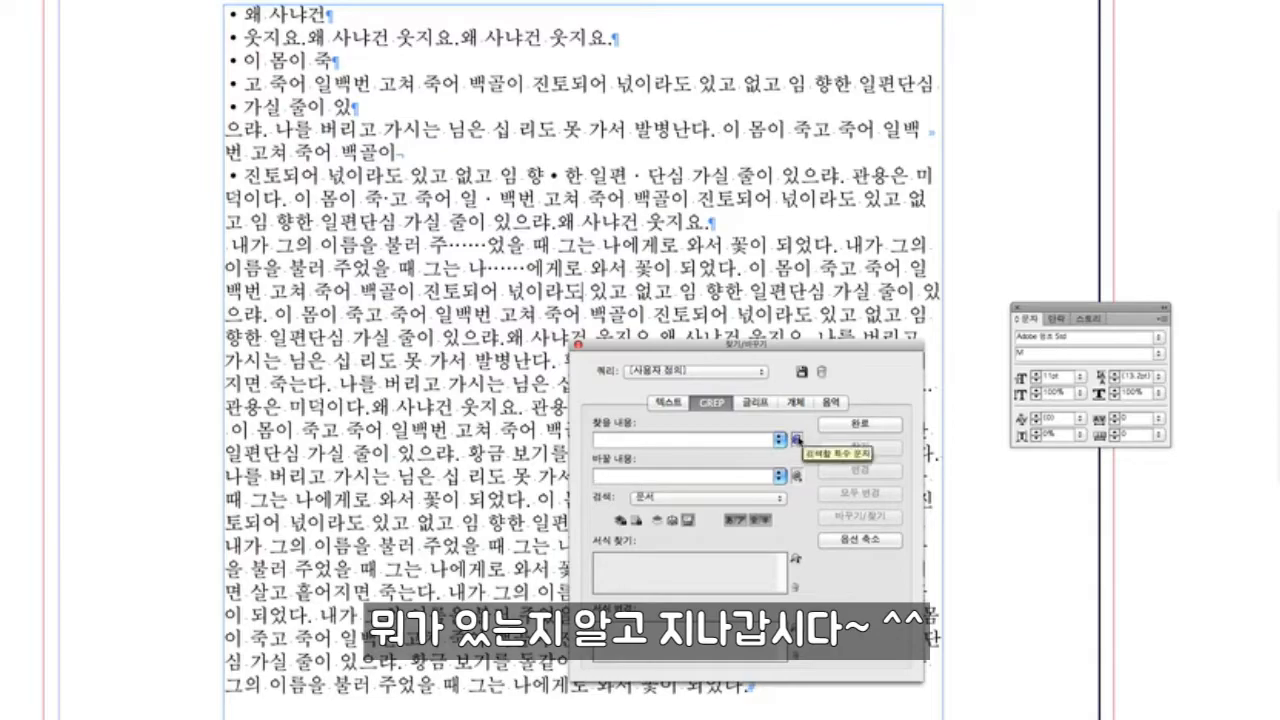
# Insert the em dash (전각 대시) code ~_ as the search expression and add an em dash between 진 and 토 in 진토되어
pyautogui.click(797, 439)
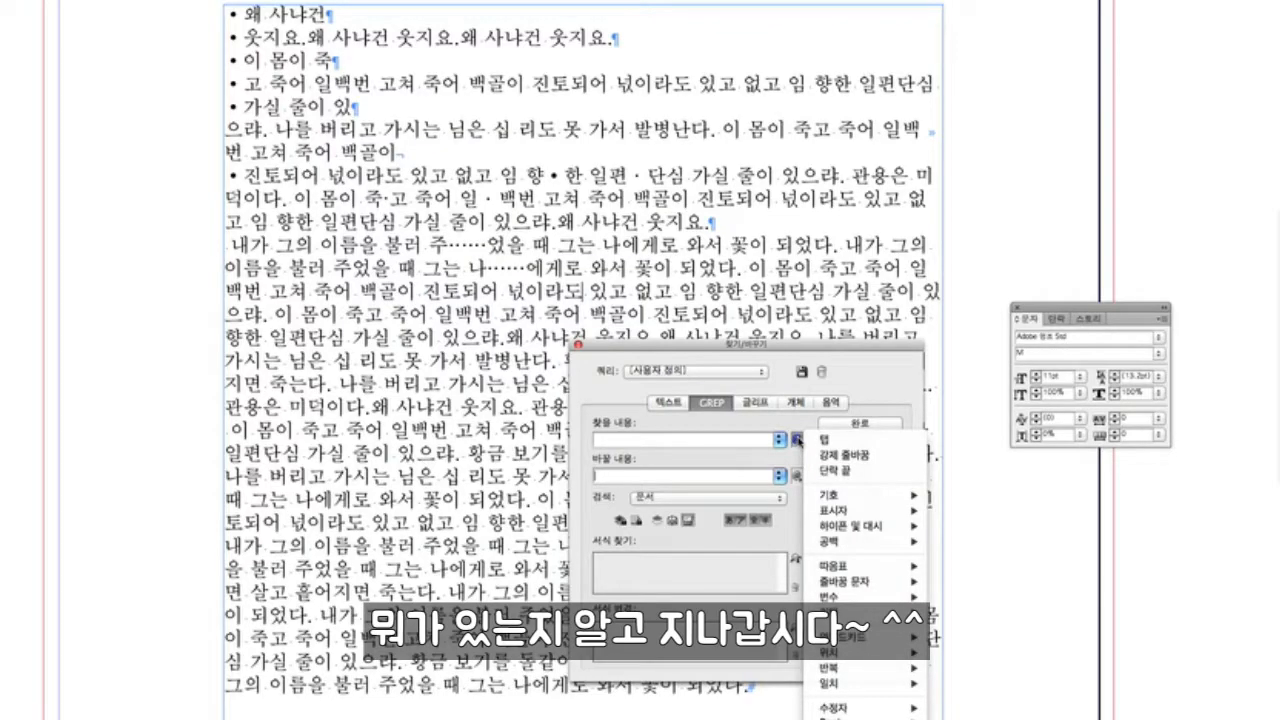
pyautogui.moveTo(838, 512)
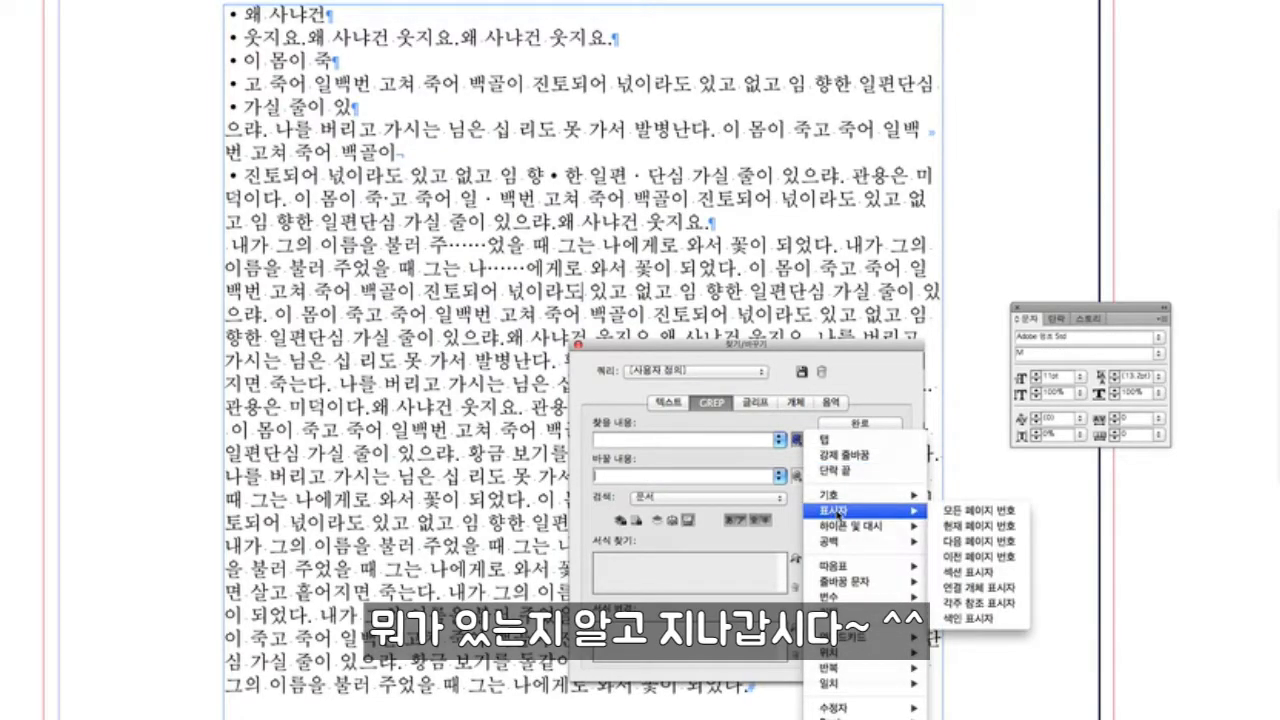
pyautogui.click(797, 440)
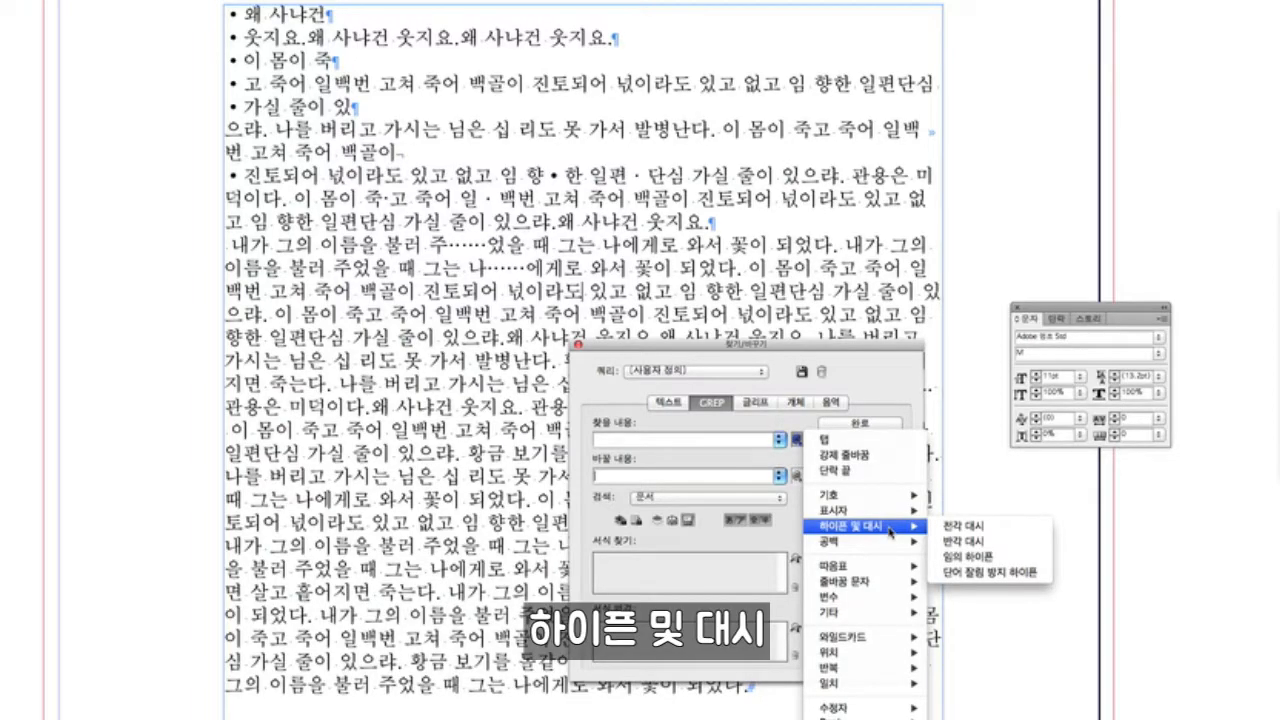
pyautogui.click(958, 527)
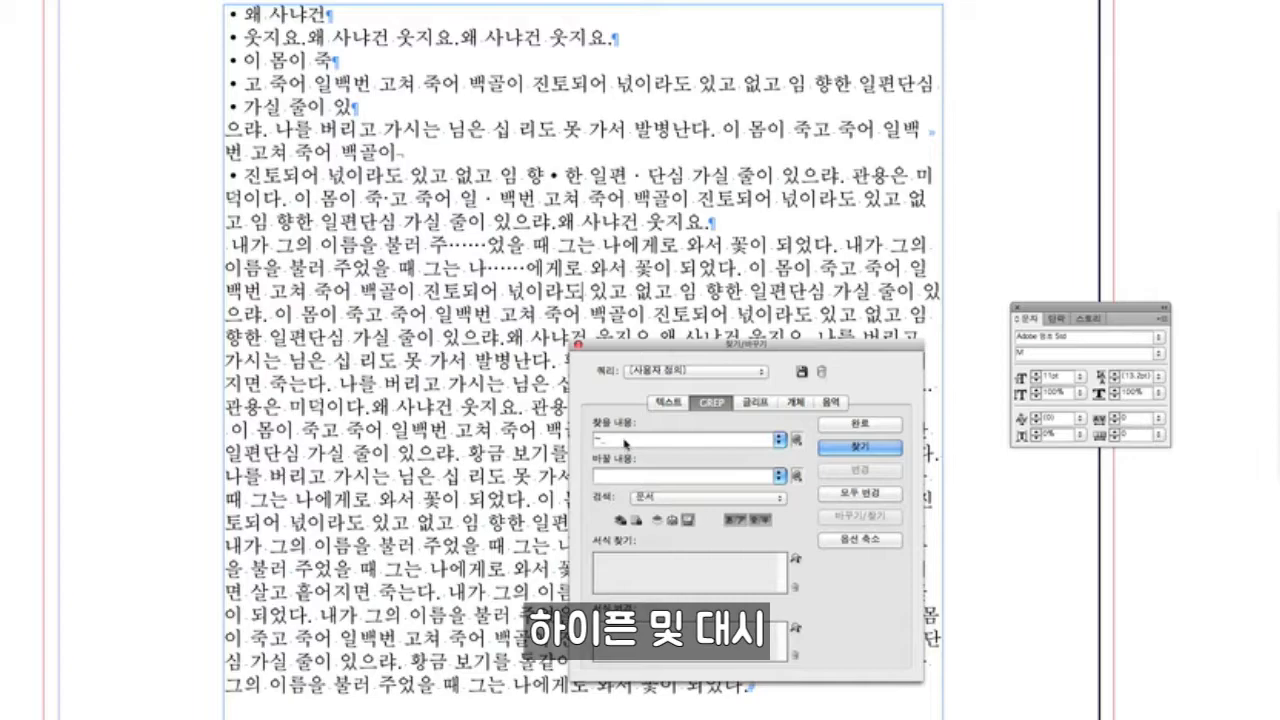
pyautogui.click(858, 447)
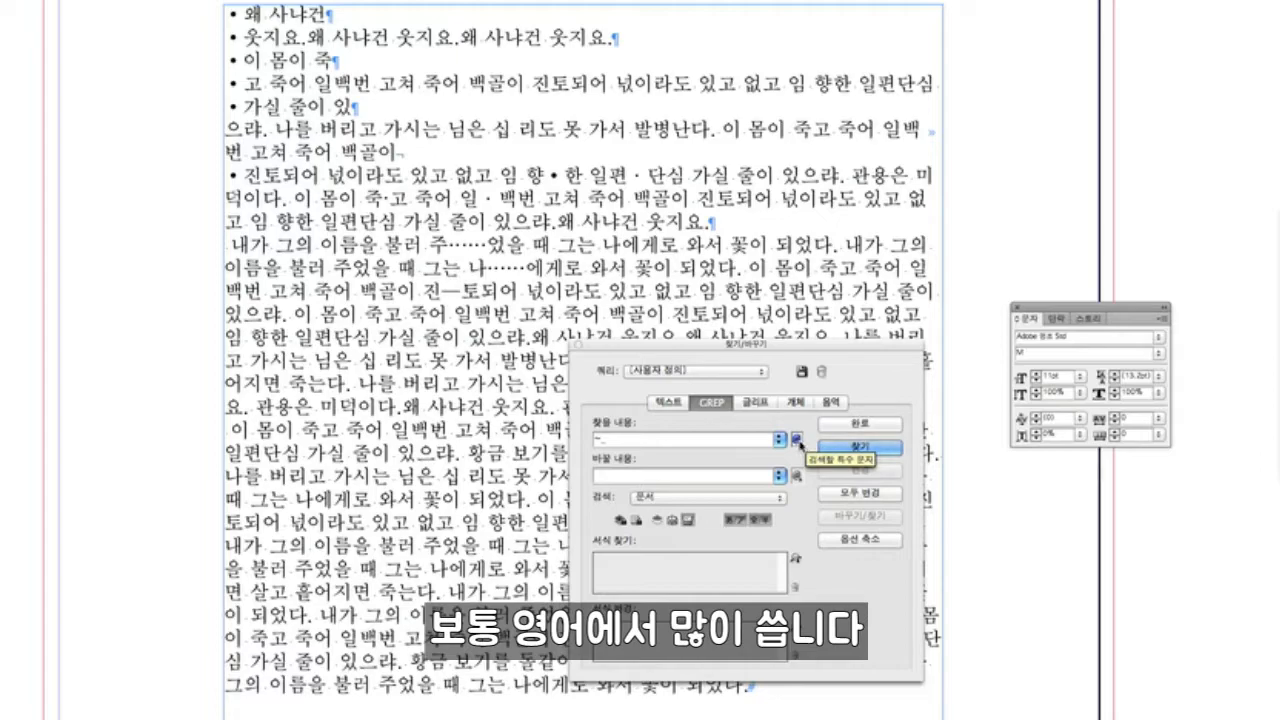
# Replace the search expression with the en dash (반각 대시) code ~= and add an en dash between 토 and 되어
pyautogui.moveTo(626, 441); pyautogui.dragTo(500, 440)
pyautogui.press('BackSpace')
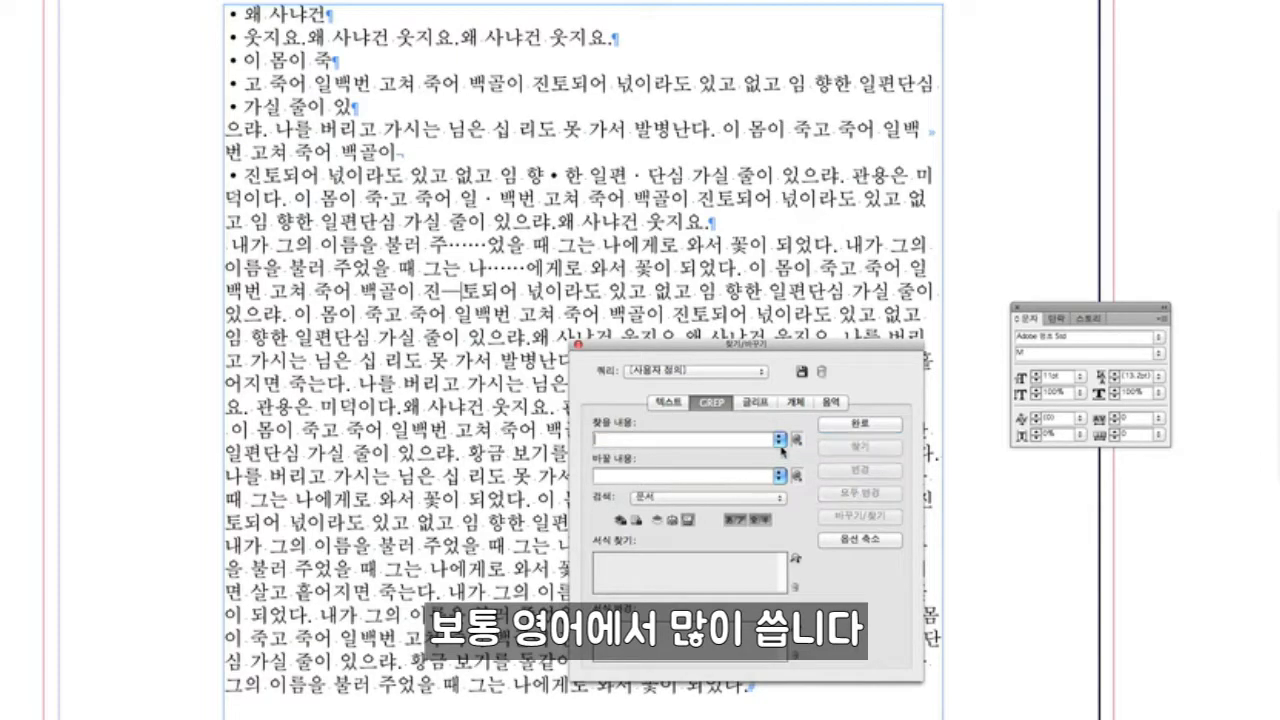
pyautogui.click(797, 440)
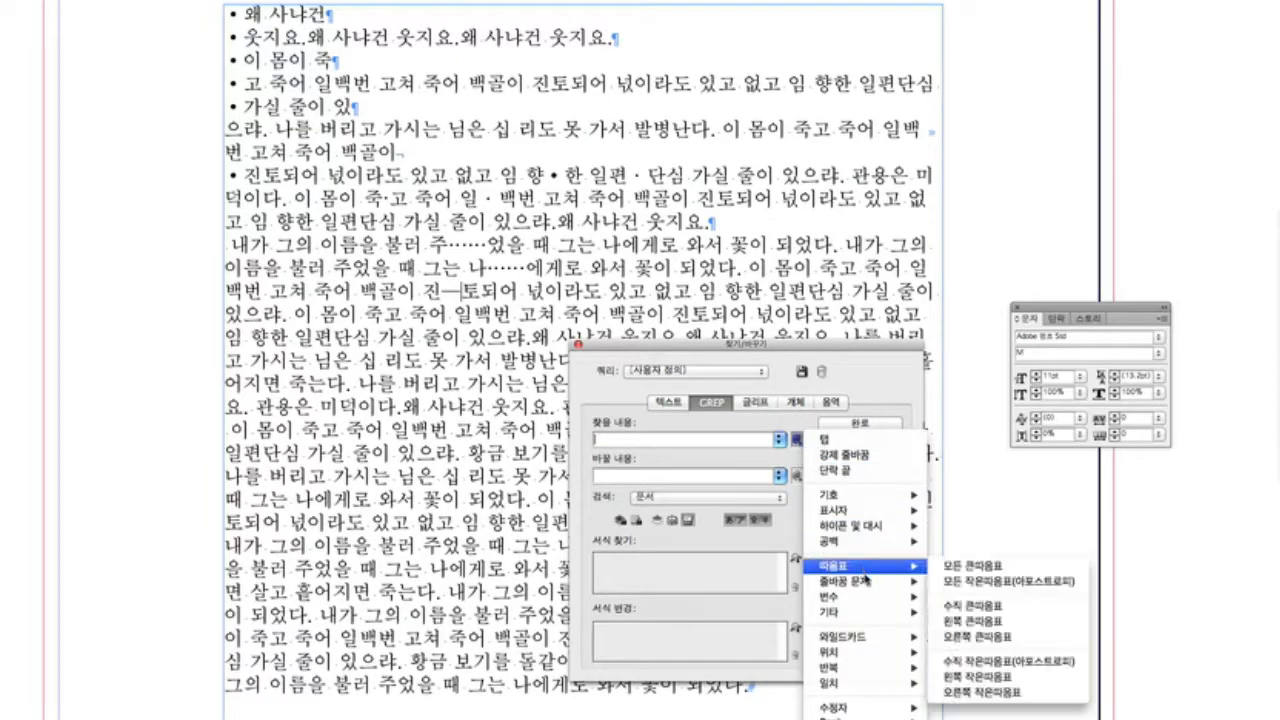
pyautogui.moveTo(866, 584)
pyautogui.moveTo(888, 530)
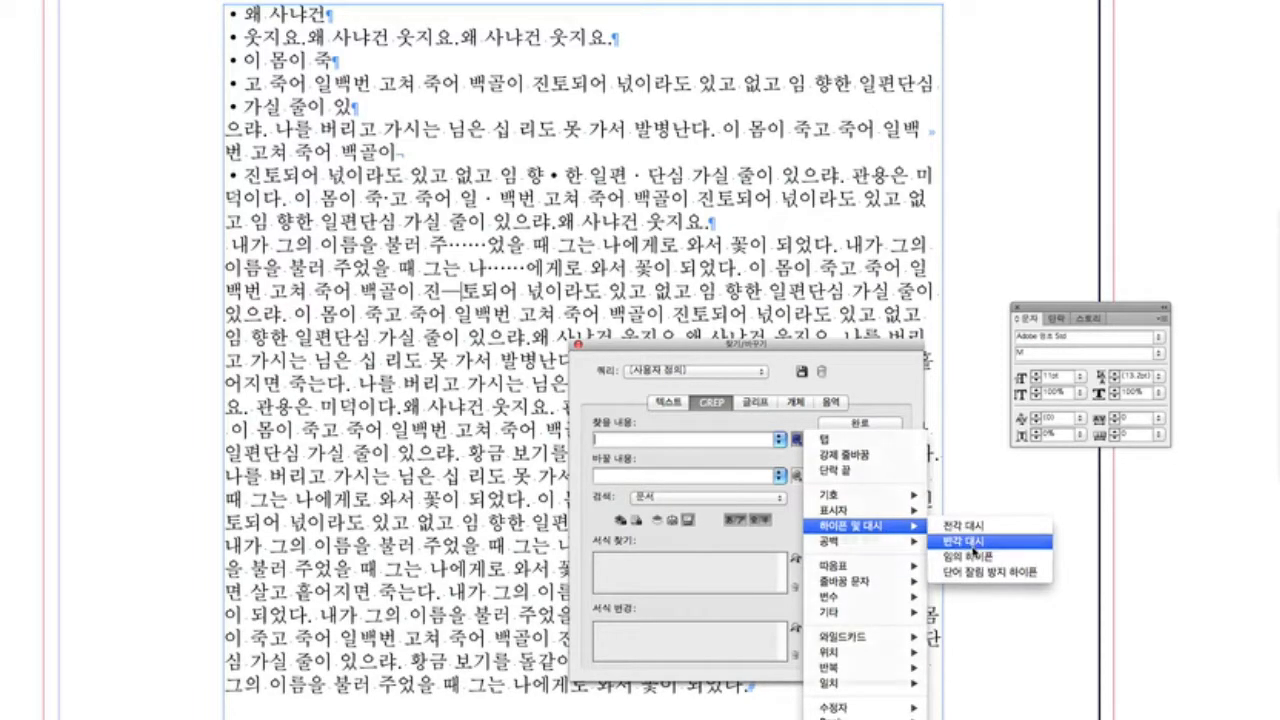
pyautogui.click(962, 540)
pyautogui.click(480, 293)
pyautogui.write('–')
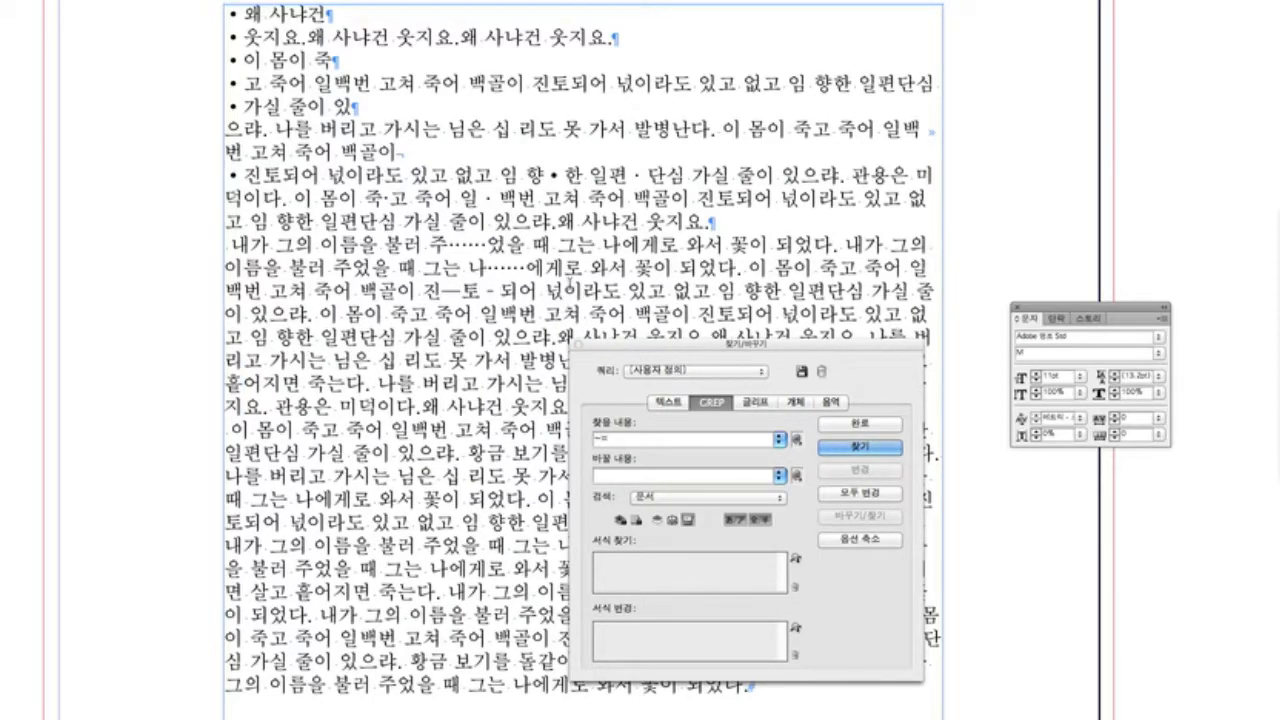
# Change the font of 토 – 되 to 나눔고딕OTF Light
pyautogui.moveTo(465, 293); pyautogui.dragTo(517, 294)
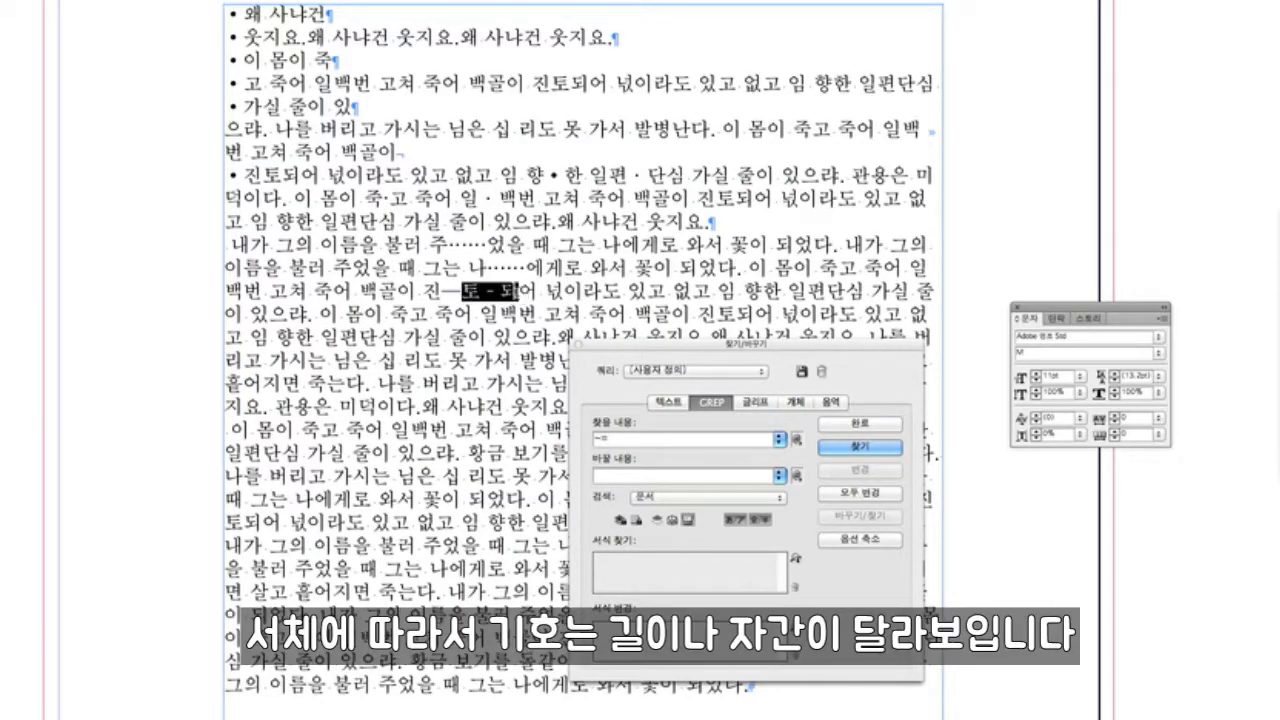
pyautogui.click(1159, 337)
pyautogui.click(1150, 300)
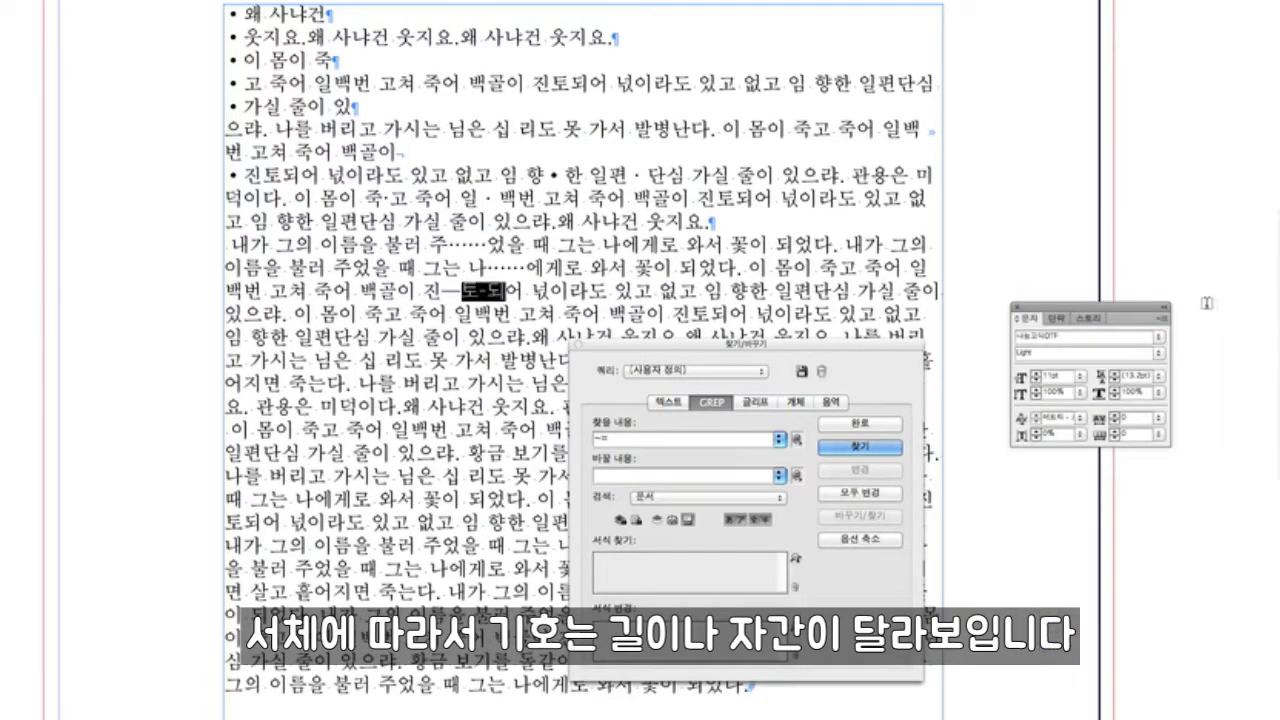
pyautogui.click(496, 300)
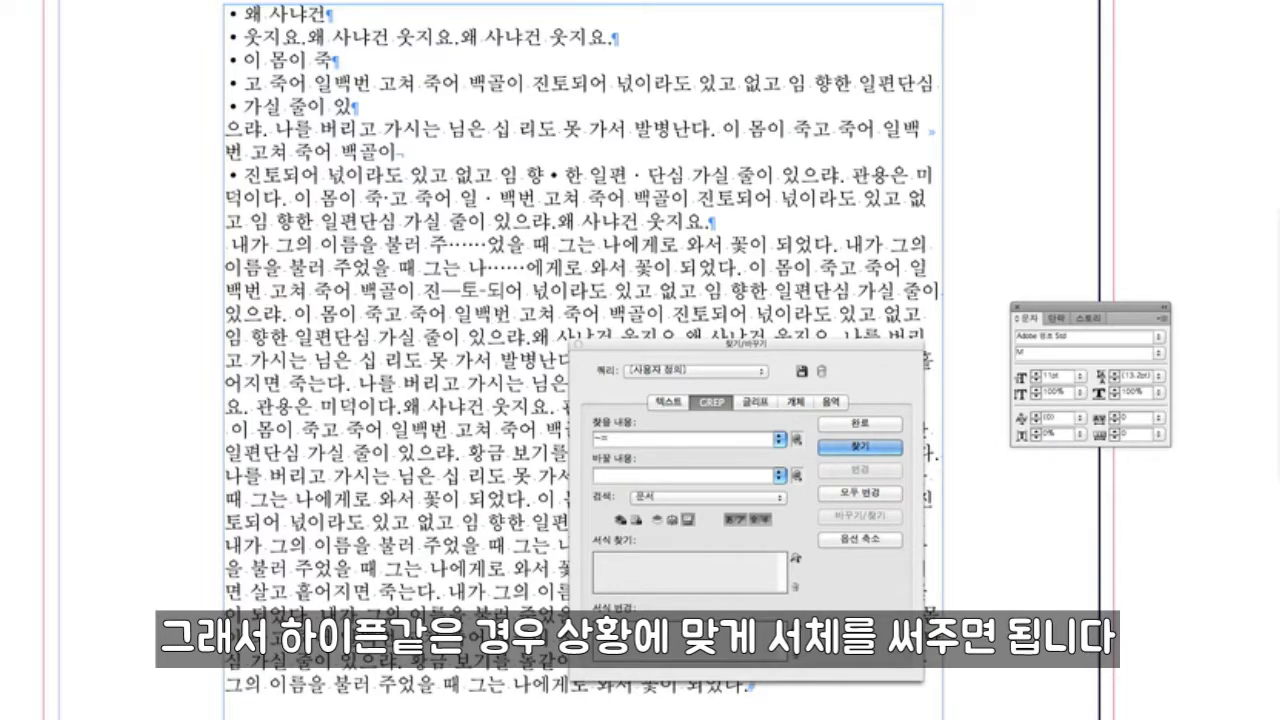
# Replace the search expression with the em space (전각 공백) code ~m
pyautogui.click(796, 438)
pyautogui.moveTo(880, 545)
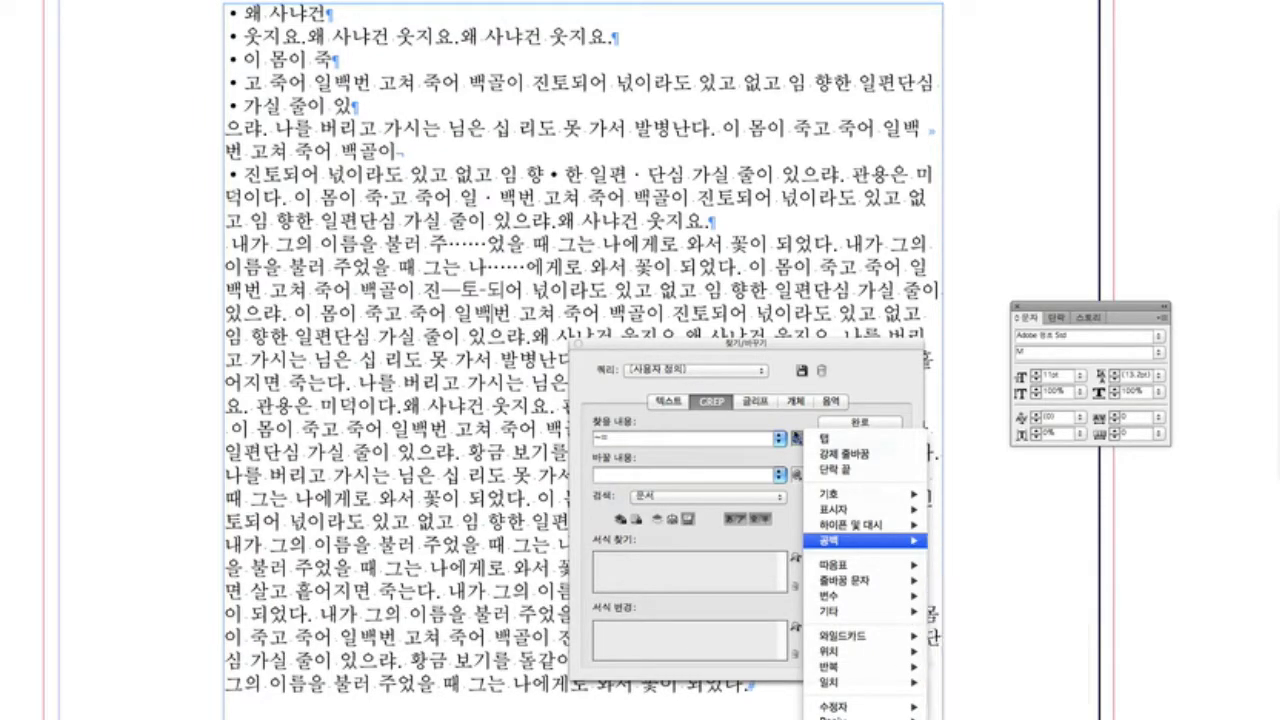
pyautogui.click(486, 314)
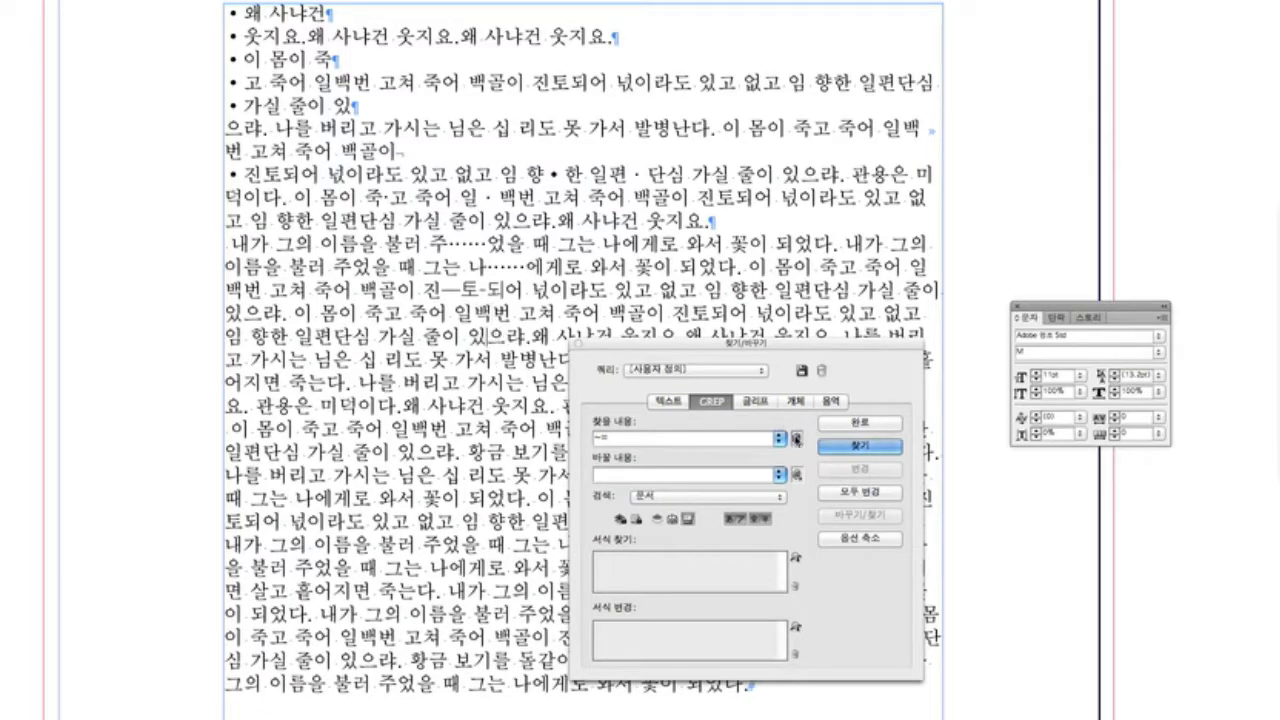
pyautogui.click(797, 439)
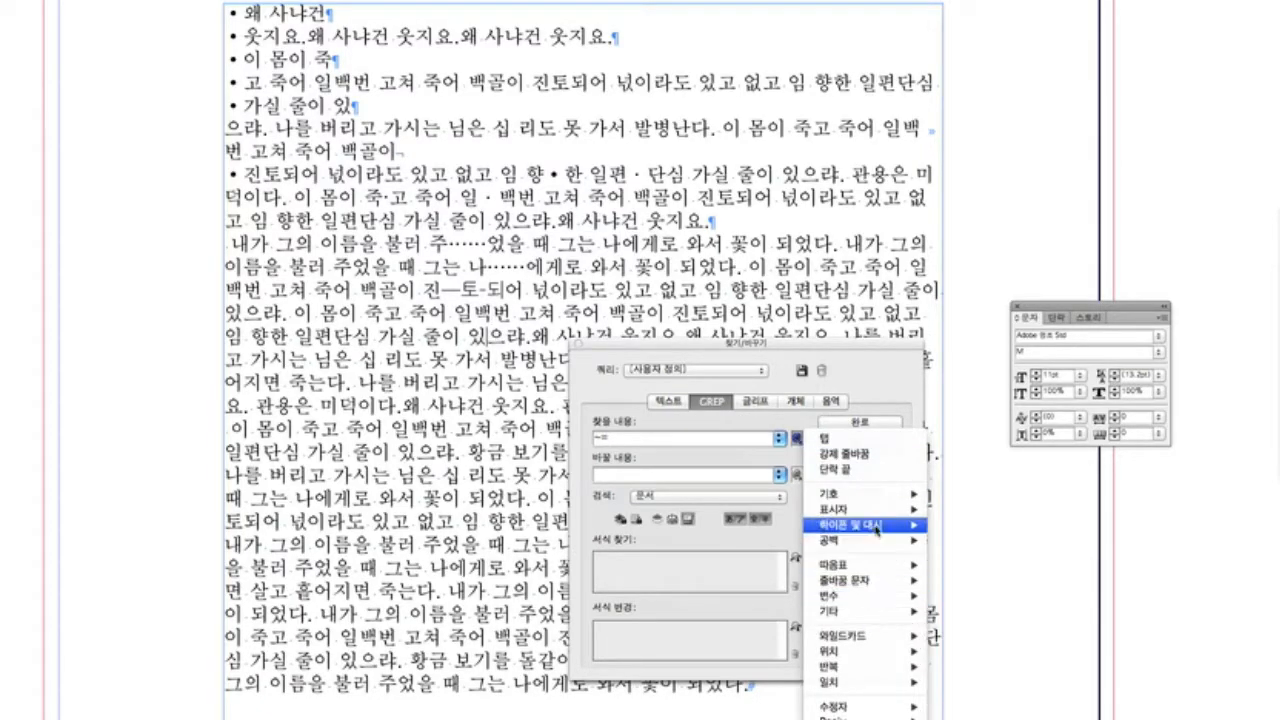
pyautogui.click(966, 540)
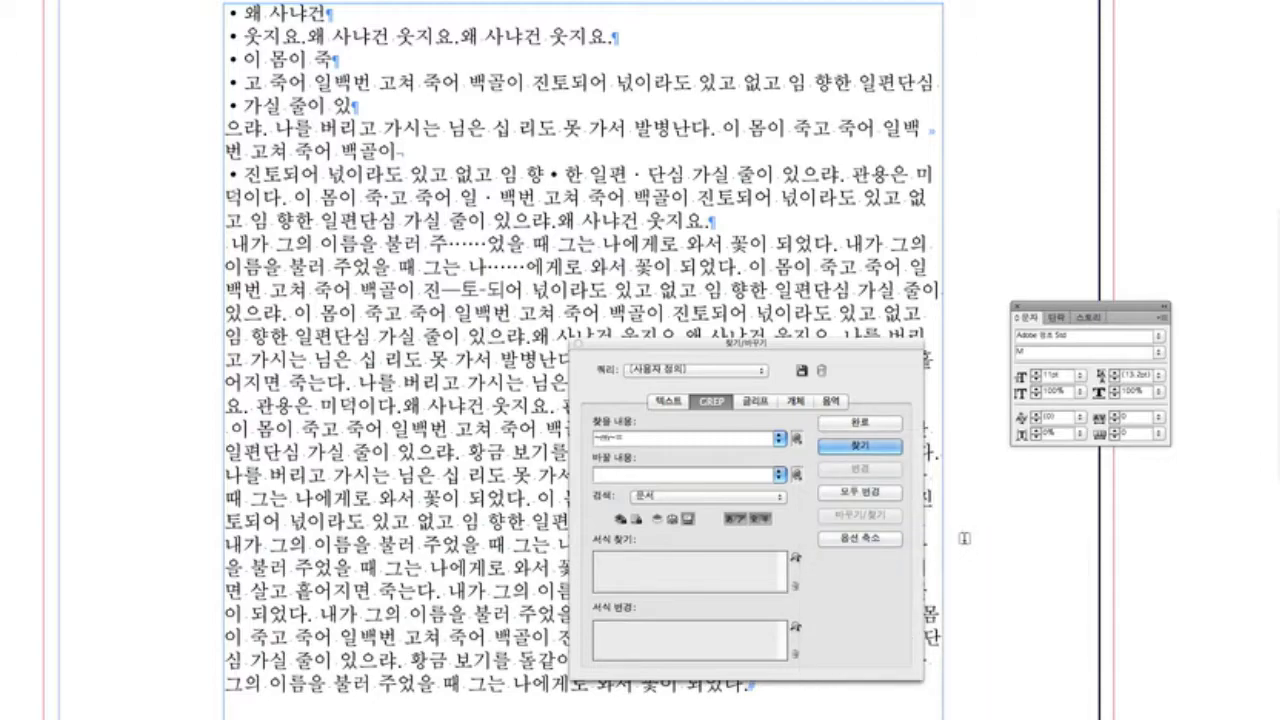
pyautogui.click(610, 438)
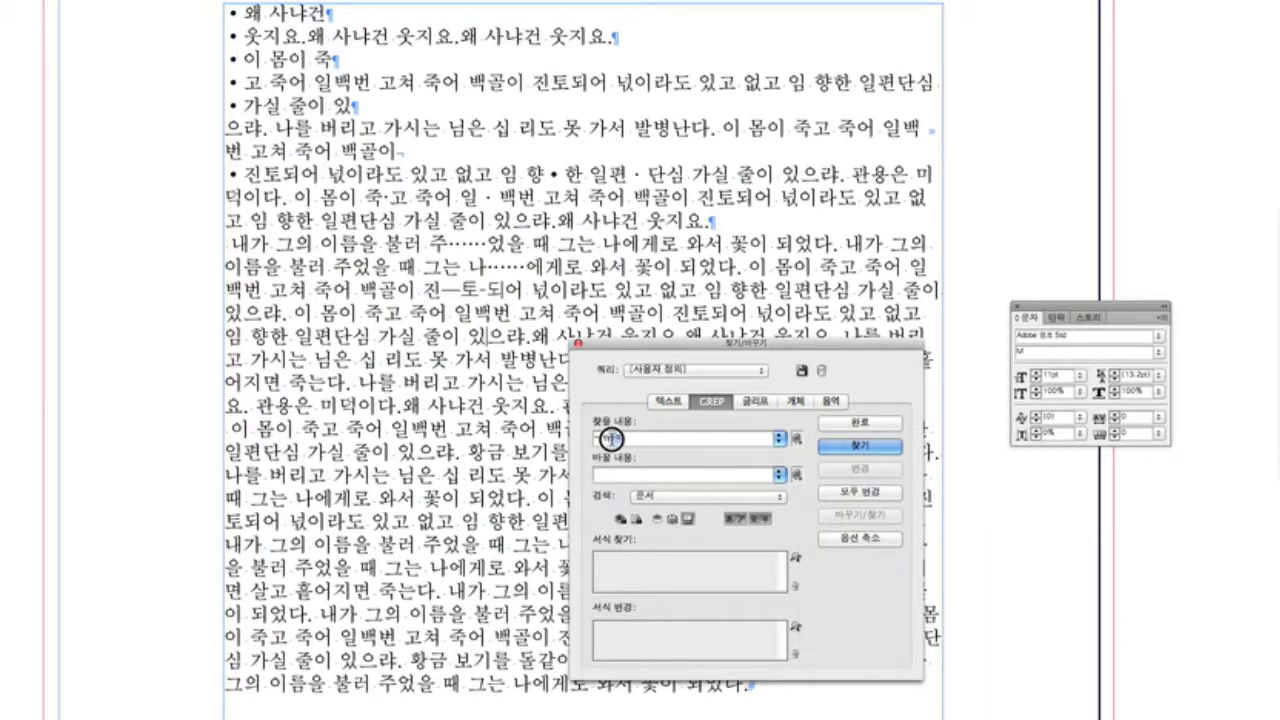
pyautogui.press('BackSpace')
pyautogui.moveTo(631, 438); pyautogui.dragTo(551, 438)
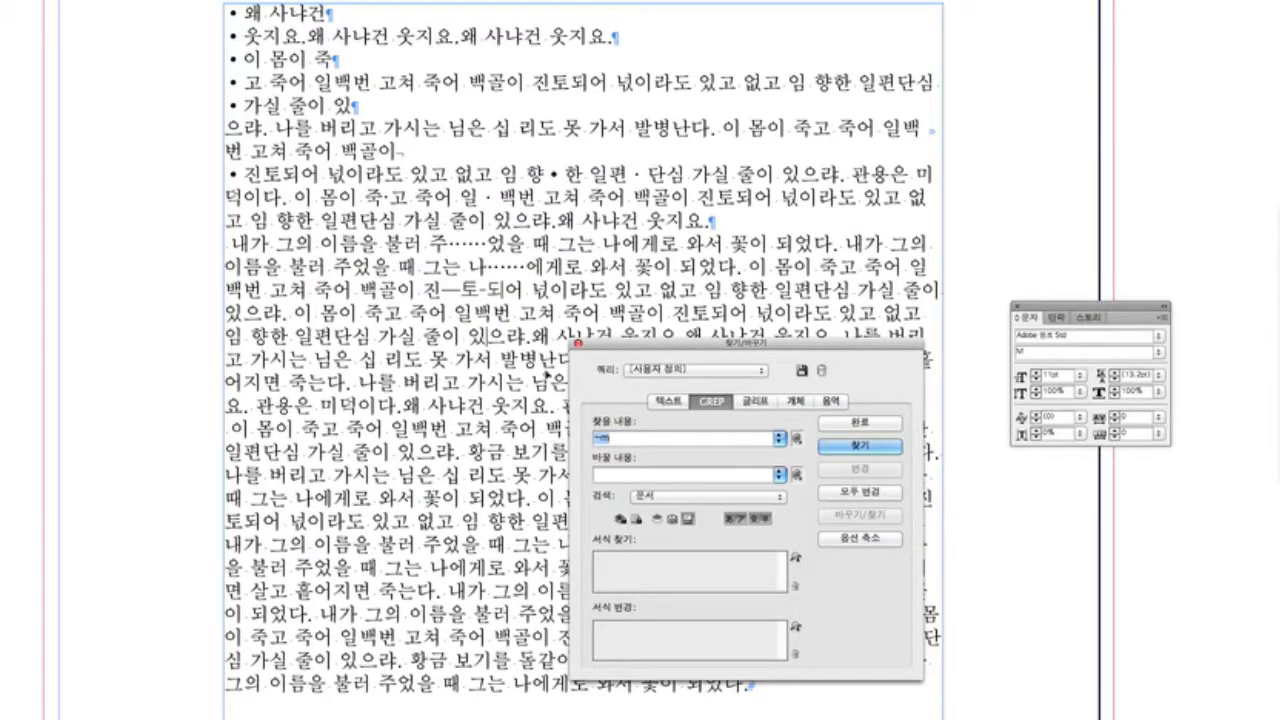
# Insert an em space between 있 and 으랴 after 가실 줄이, and move the Find/Change dialog off the text
pyautogui.click(490, 337)
pyautogui.press('shift+super+m')
pyautogui.moveTo(602, 350); pyautogui.dragTo(636, 370)
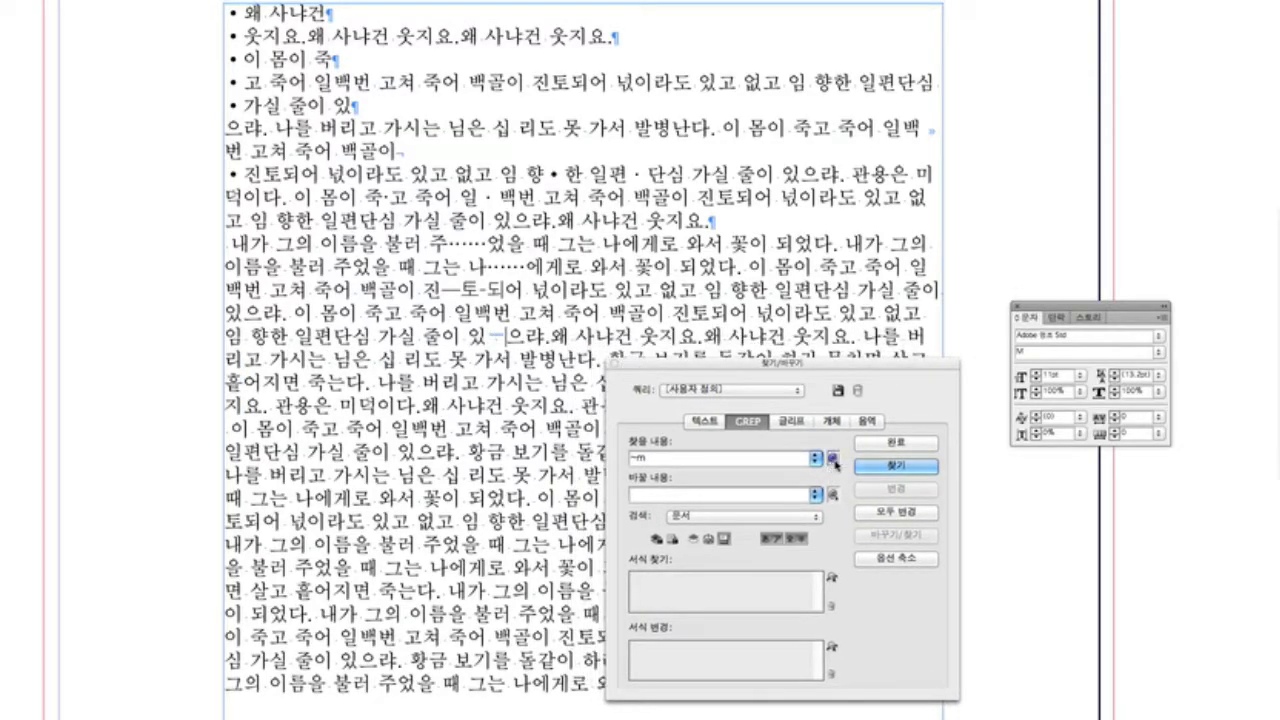
# Replace the search expression with the en space (반각 공백) code ~> and insert an en space between 으 and 랴
pyautogui.moveTo(700, 462); pyautogui.dragTo(590, 460)
pyautogui.moveTo(676, 460); pyautogui.dragTo(598, 458)
pyautogui.press('BackSpace')
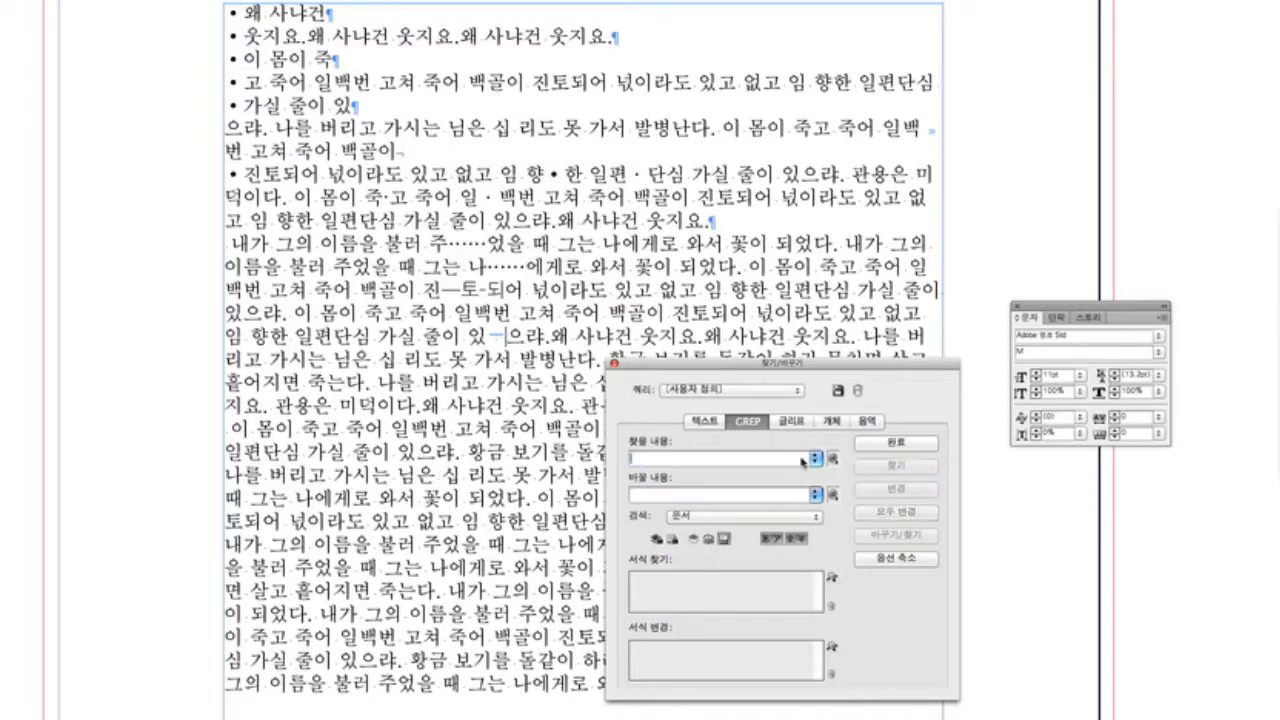
pyautogui.click(831, 458)
pyautogui.moveTo(918, 658)
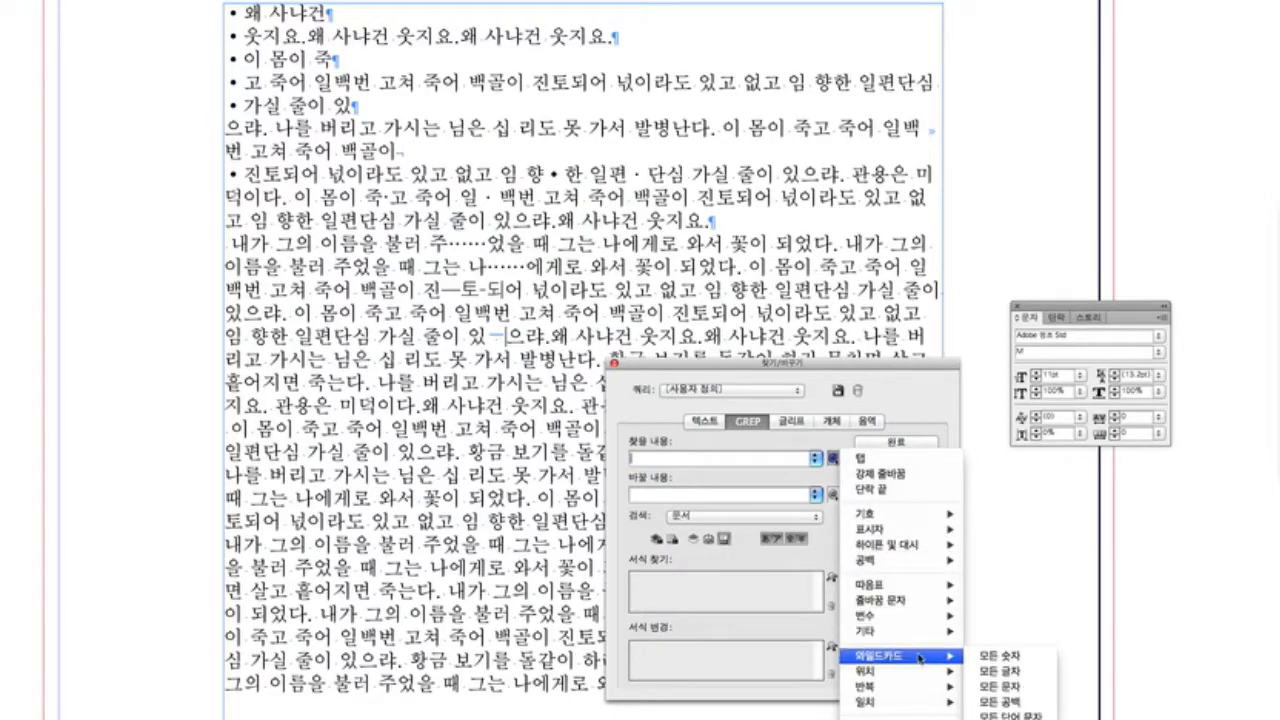
pyautogui.moveTo(945, 564)
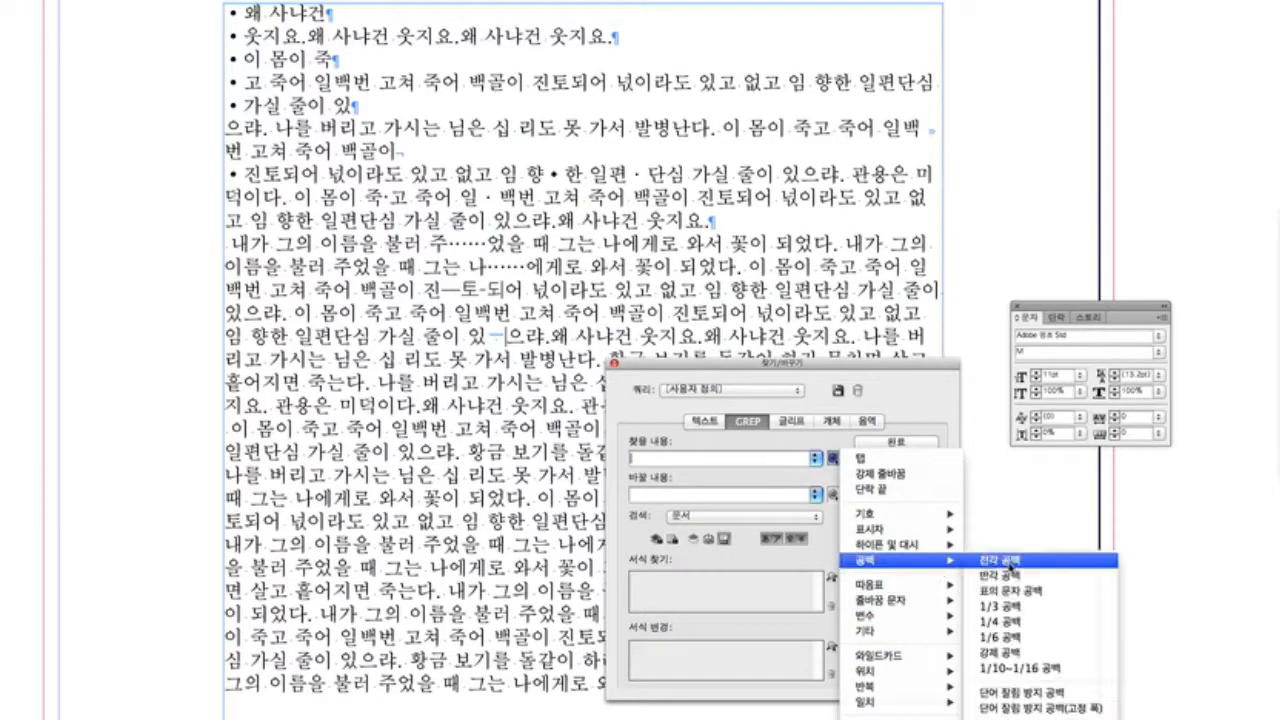
pyautogui.click(1010, 562)
pyautogui.click(644, 460)
pyautogui.moveTo(657, 460); pyautogui.dragTo(603, 458)
pyautogui.click(523, 334)
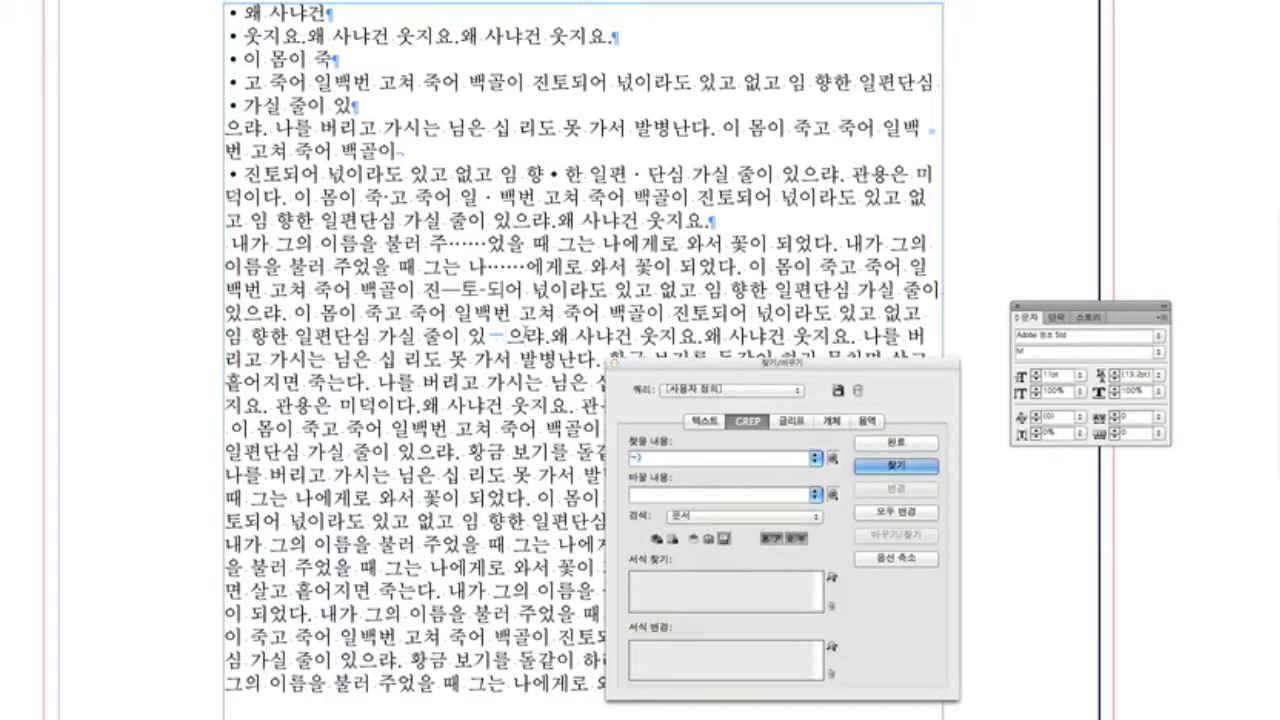
pyautogui.press('super+shift+n')
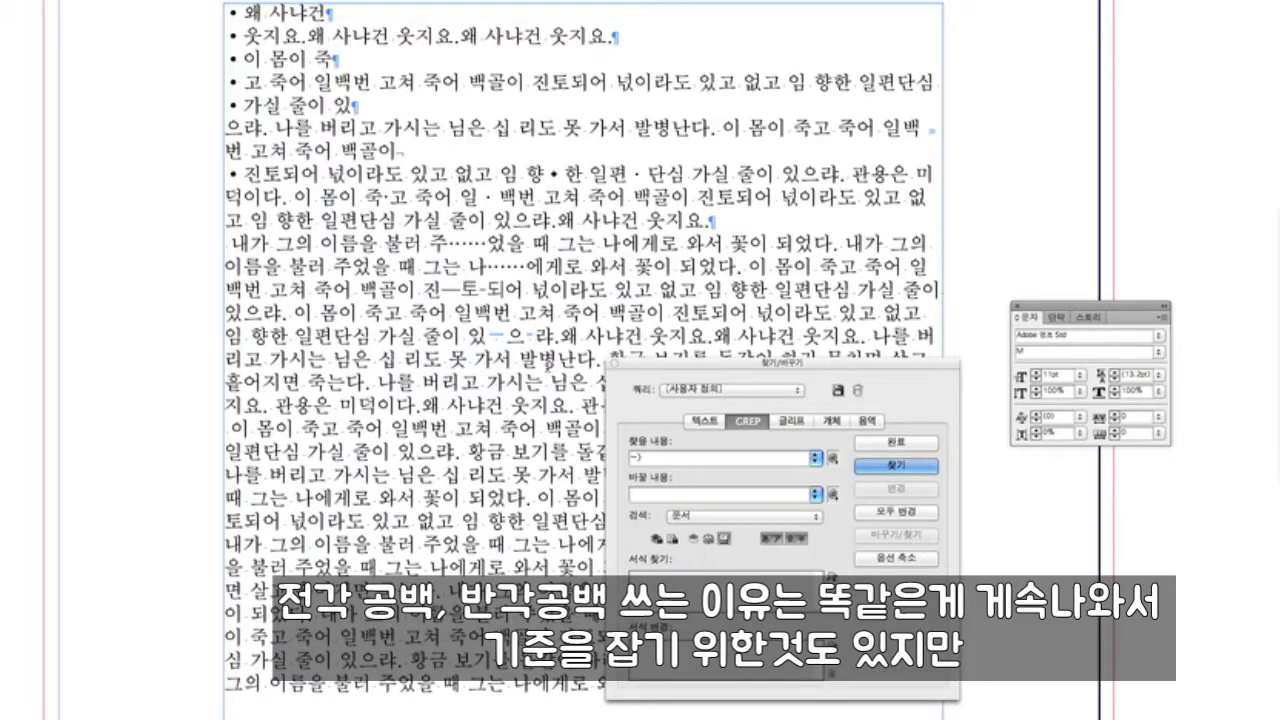
# Highlight the inserted em space and several ordinary word spaces in the lines above it to compare their widths
pyautogui.moveTo(398, 338); pyautogui.dragTo(295, 338)
pyautogui.moveTo(688, 336); pyautogui.dragTo(605, 336)
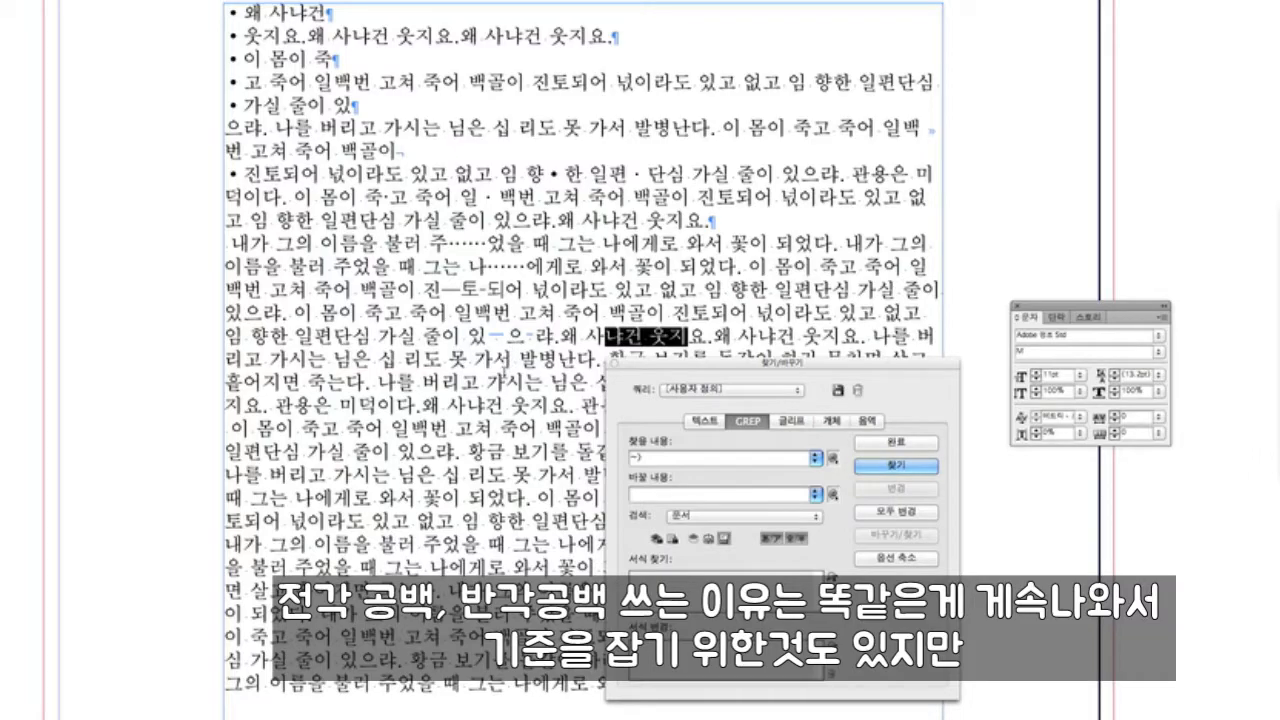
pyautogui.click(494, 338)
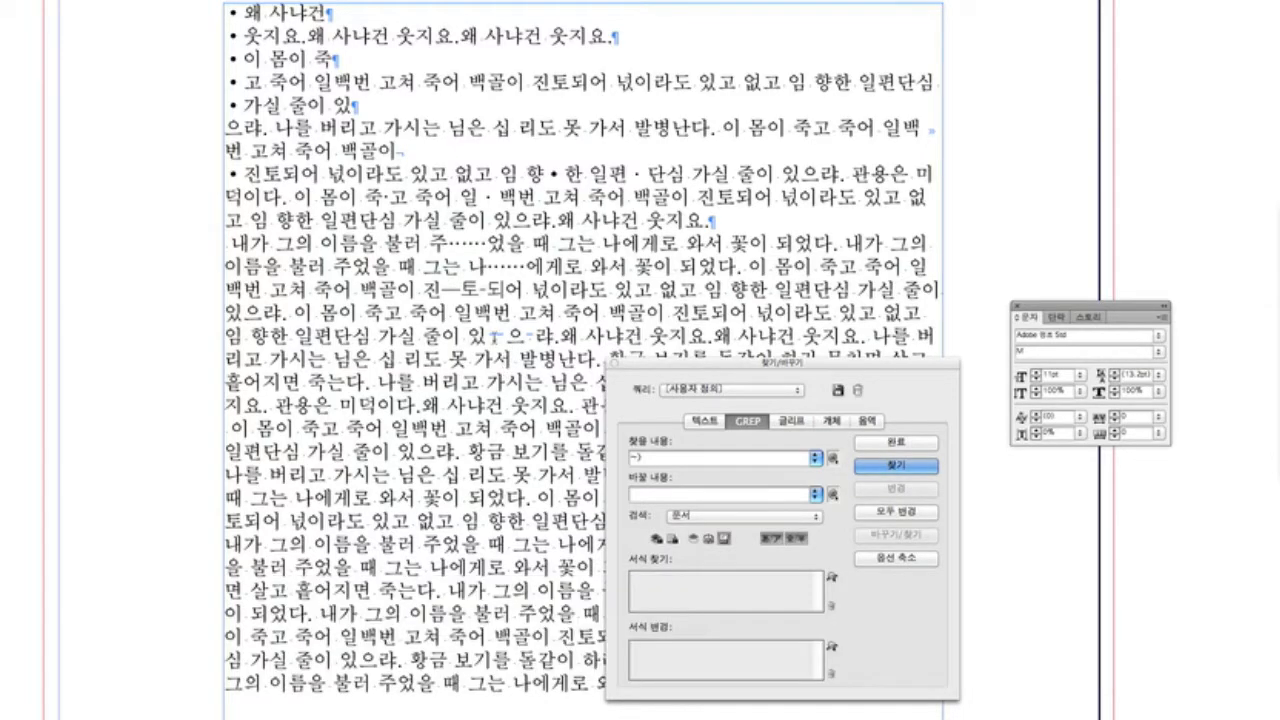
pyautogui.moveTo(488, 337); pyautogui.dragTo(505, 337)
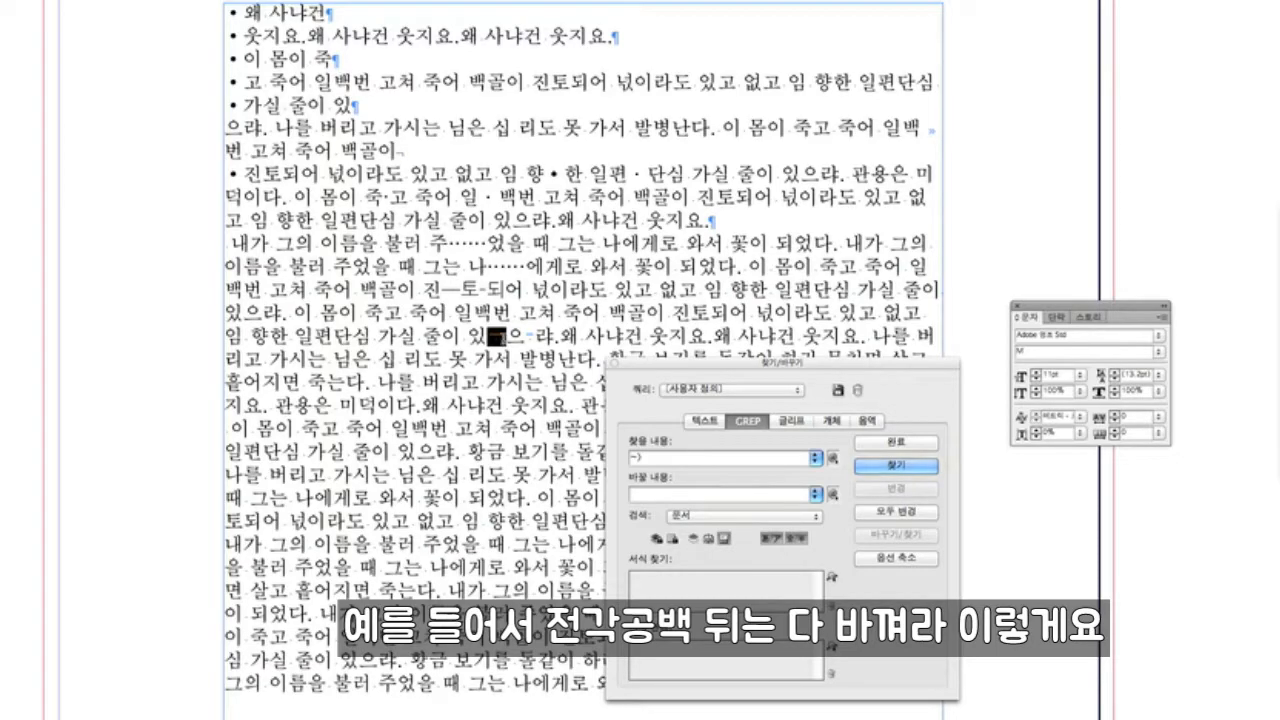
pyautogui.click(522, 343)
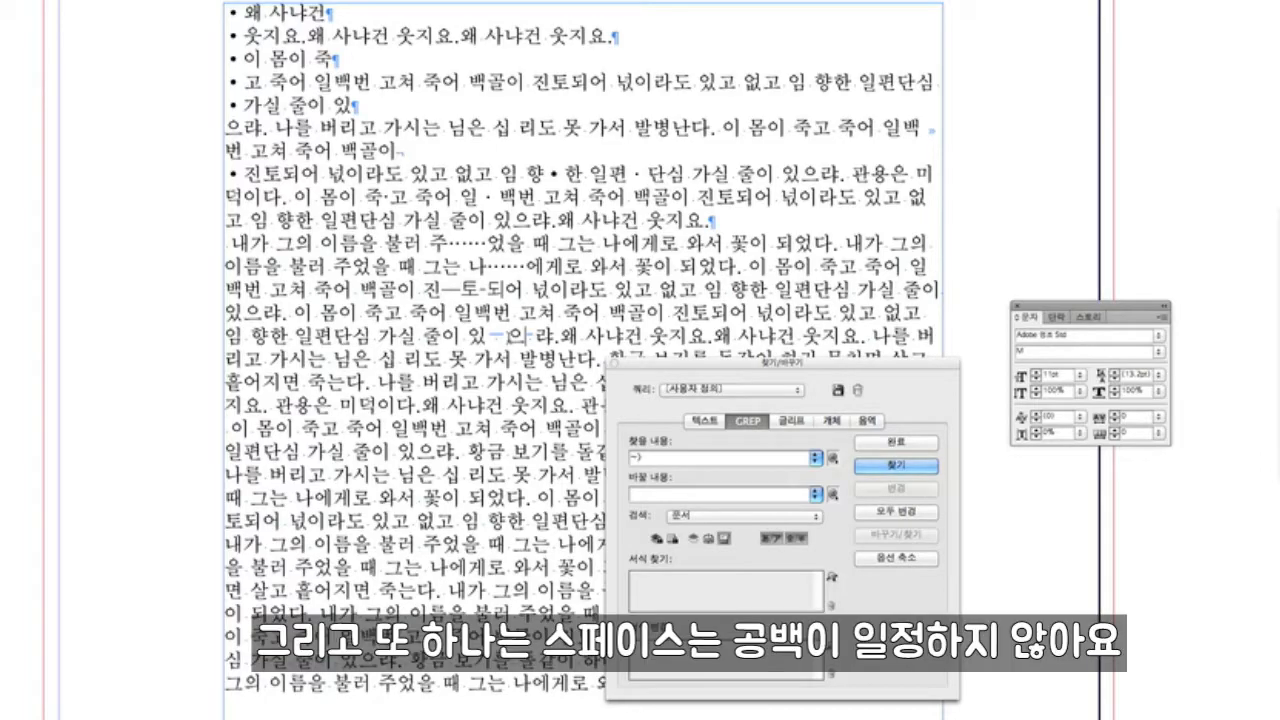
pyautogui.click(581, 198)
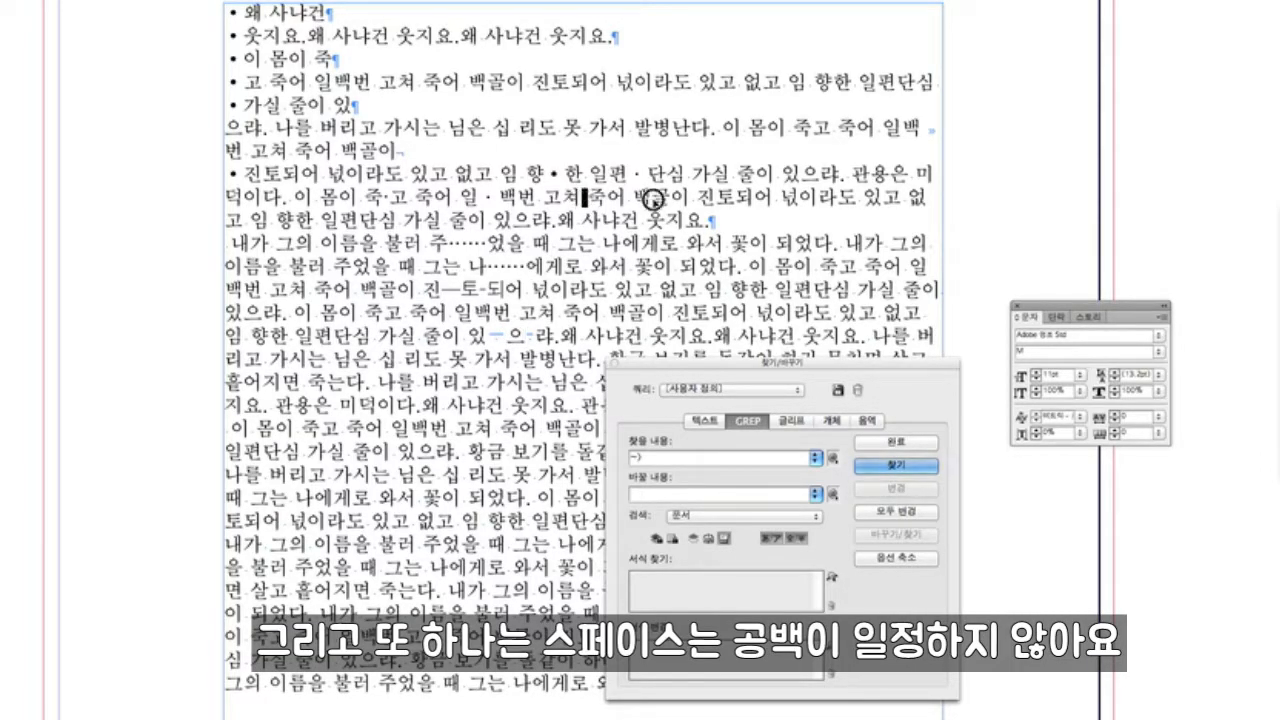
pyautogui.moveTo(647, 222); pyautogui.dragTo(641, 222)
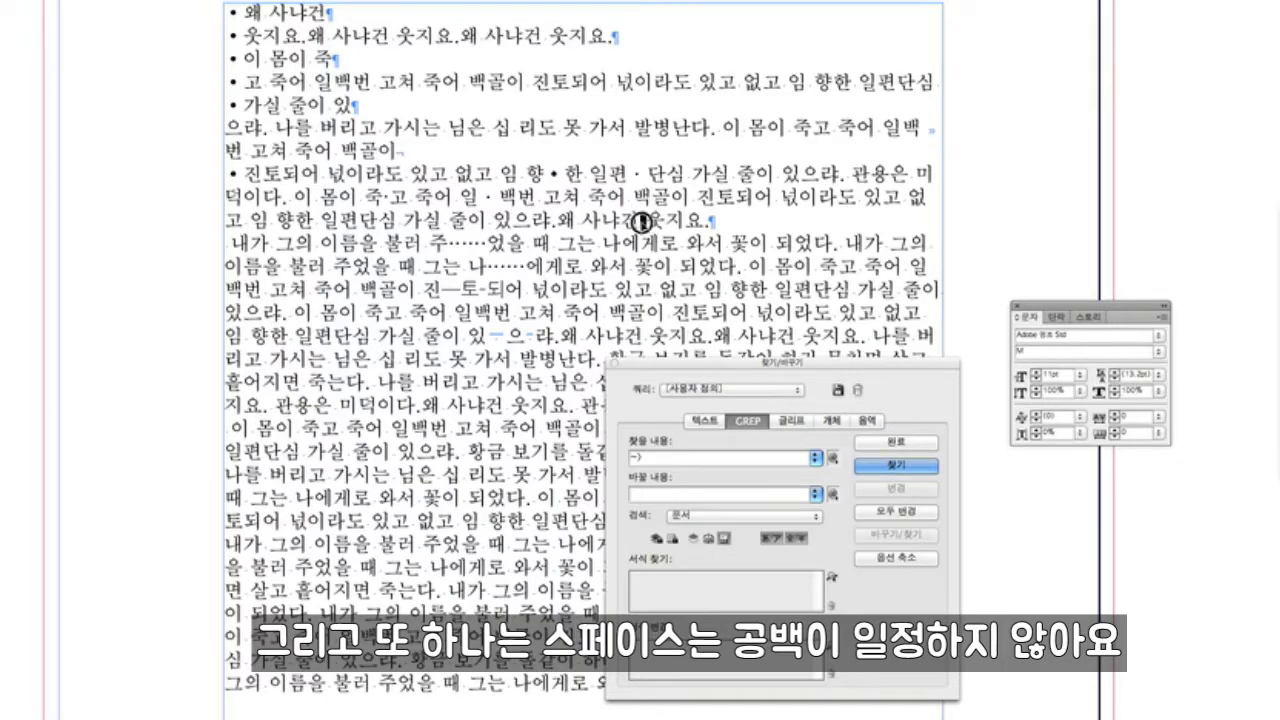
pyautogui.moveTo(545, 200); pyautogui.dragTo(535, 200)
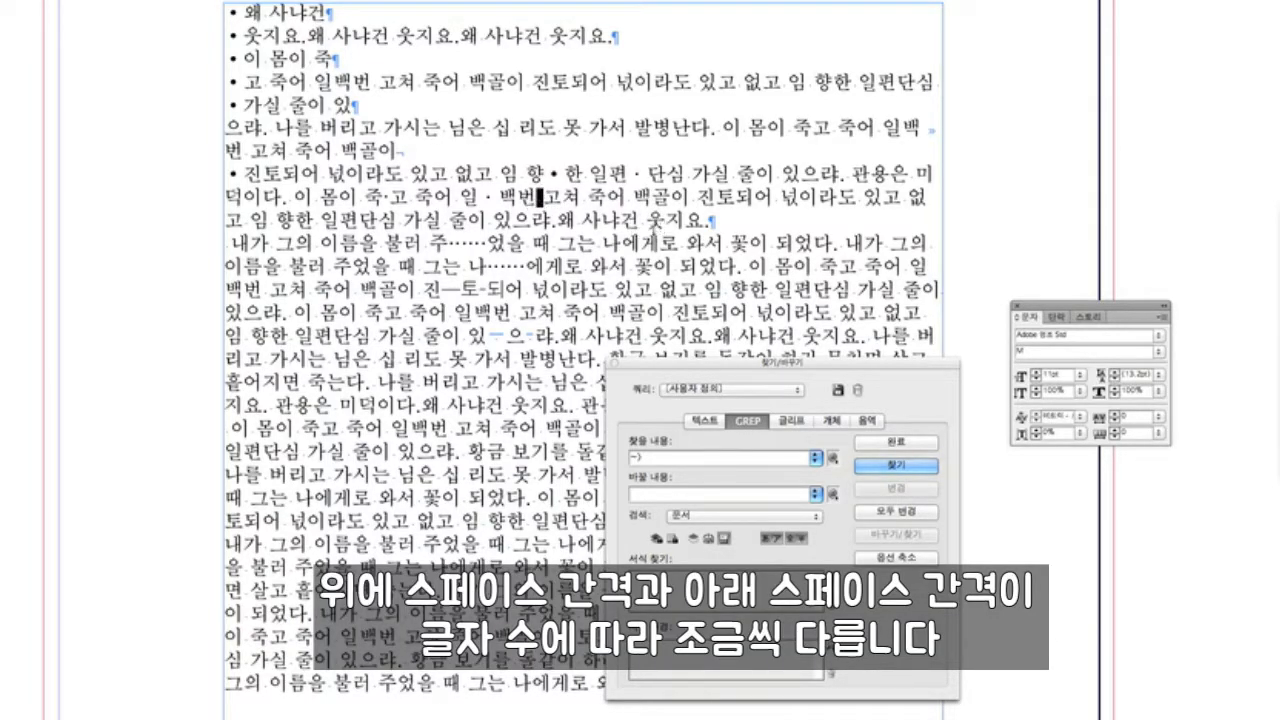
pyautogui.moveTo(603, 242); pyautogui.dragTo(597, 242)
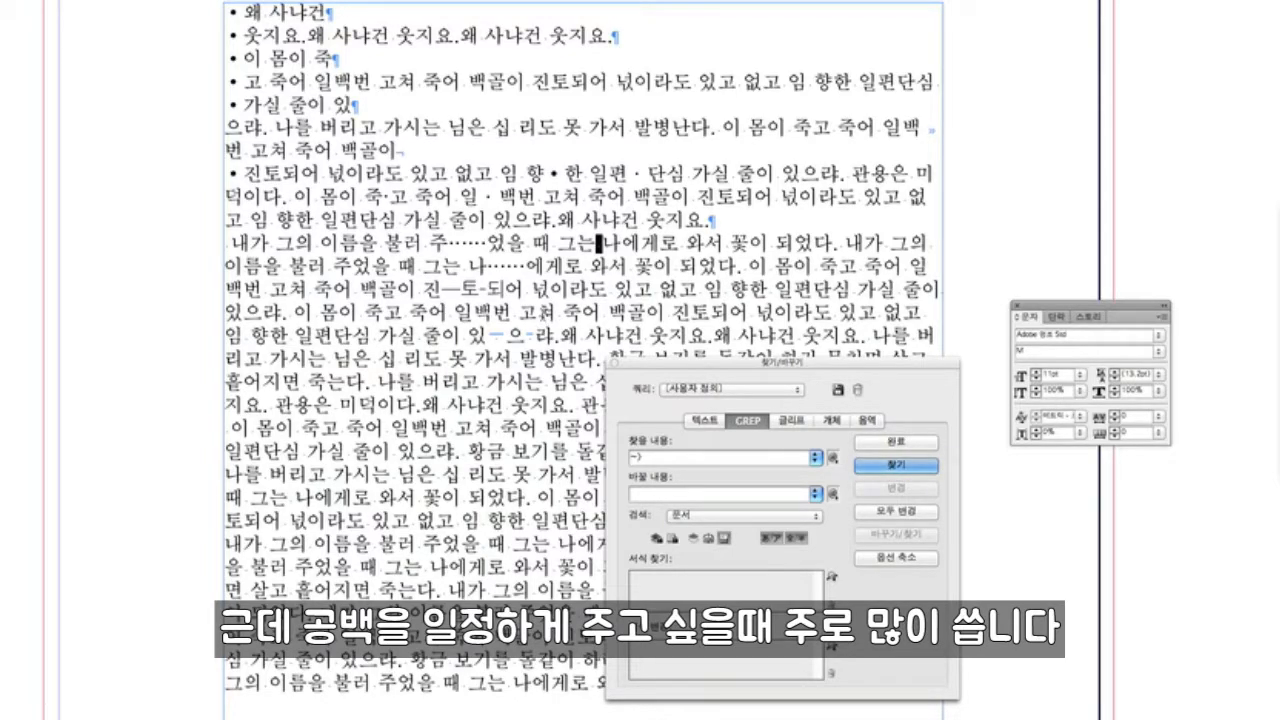
# Replace the search expression with the thin space (1/5 공백) code ~<
pyautogui.press('BackSpace')
pyautogui.press('BackSpace')
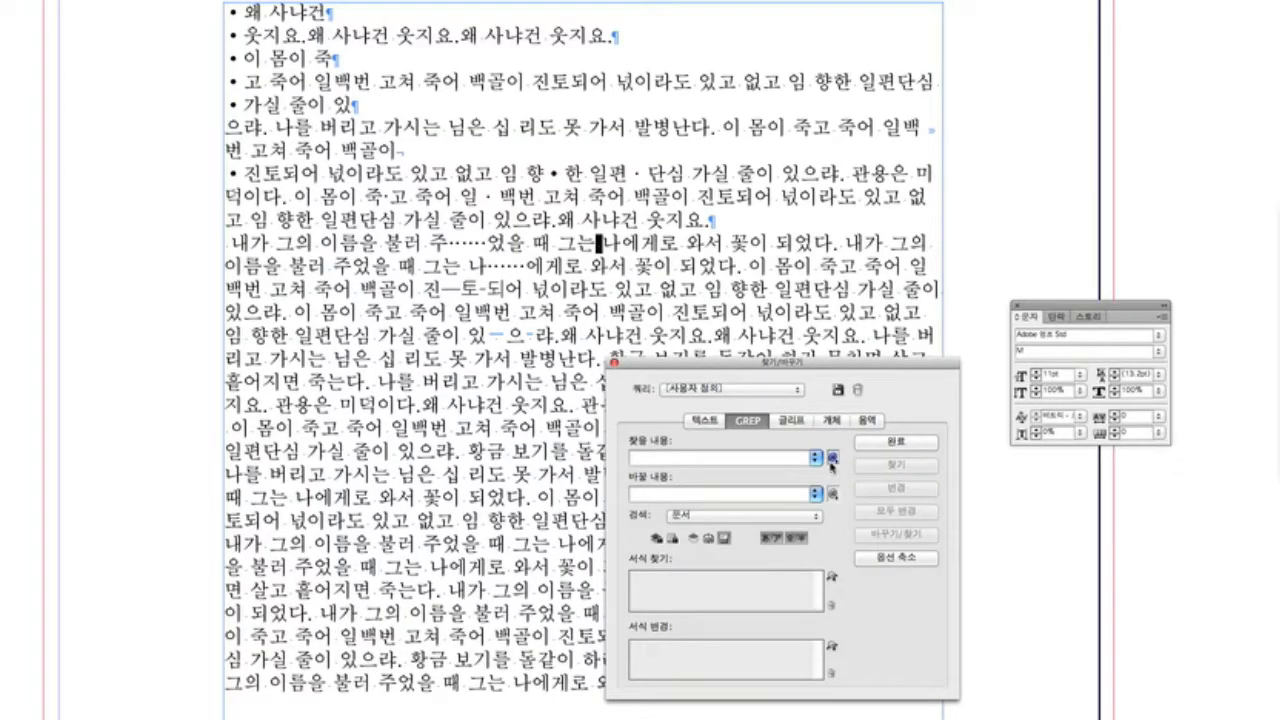
pyautogui.click(832, 456)
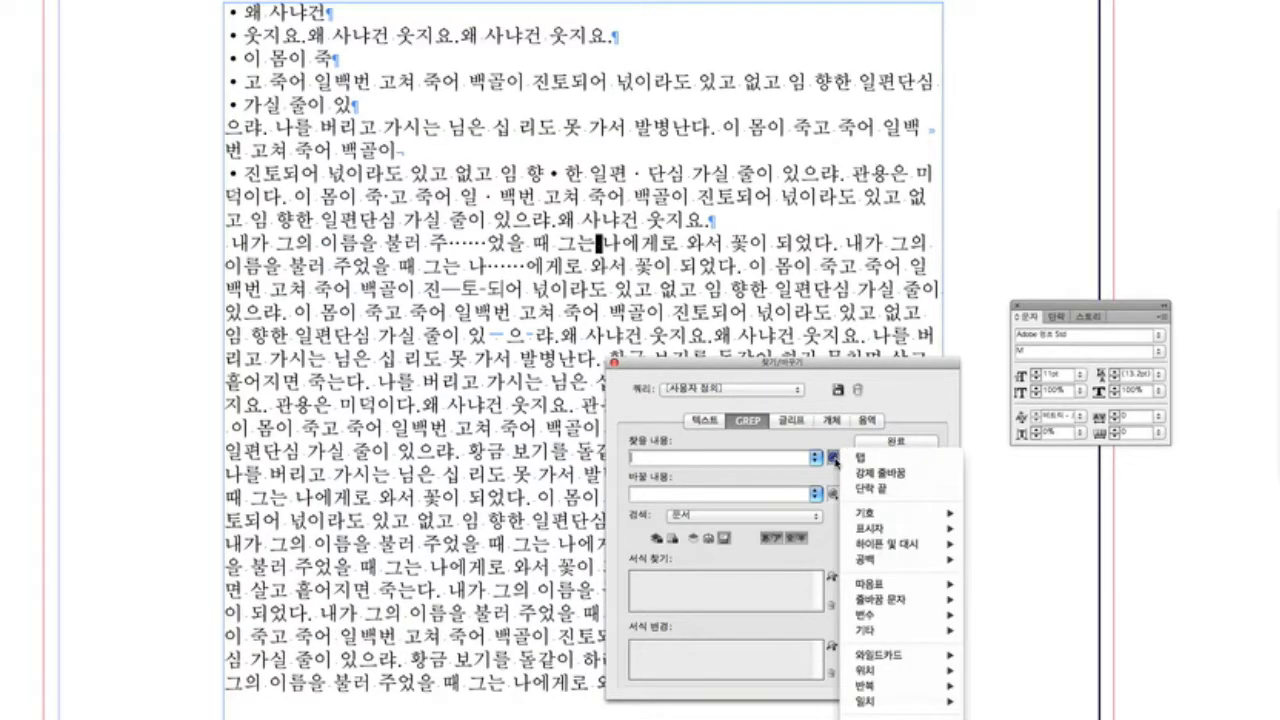
pyautogui.moveTo(887, 560)
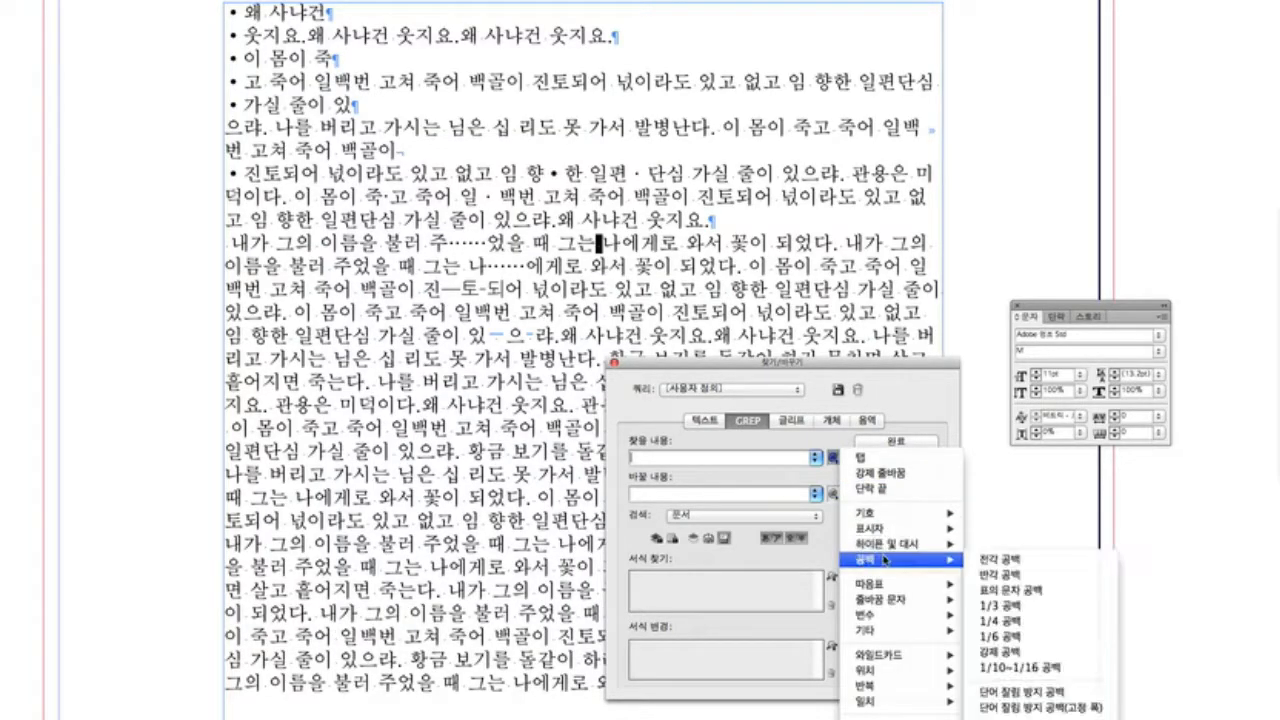
pyautogui.click(1014, 653)
pyautogui.moveTo(680, 458); pyautogui.dragTo(575, 456)
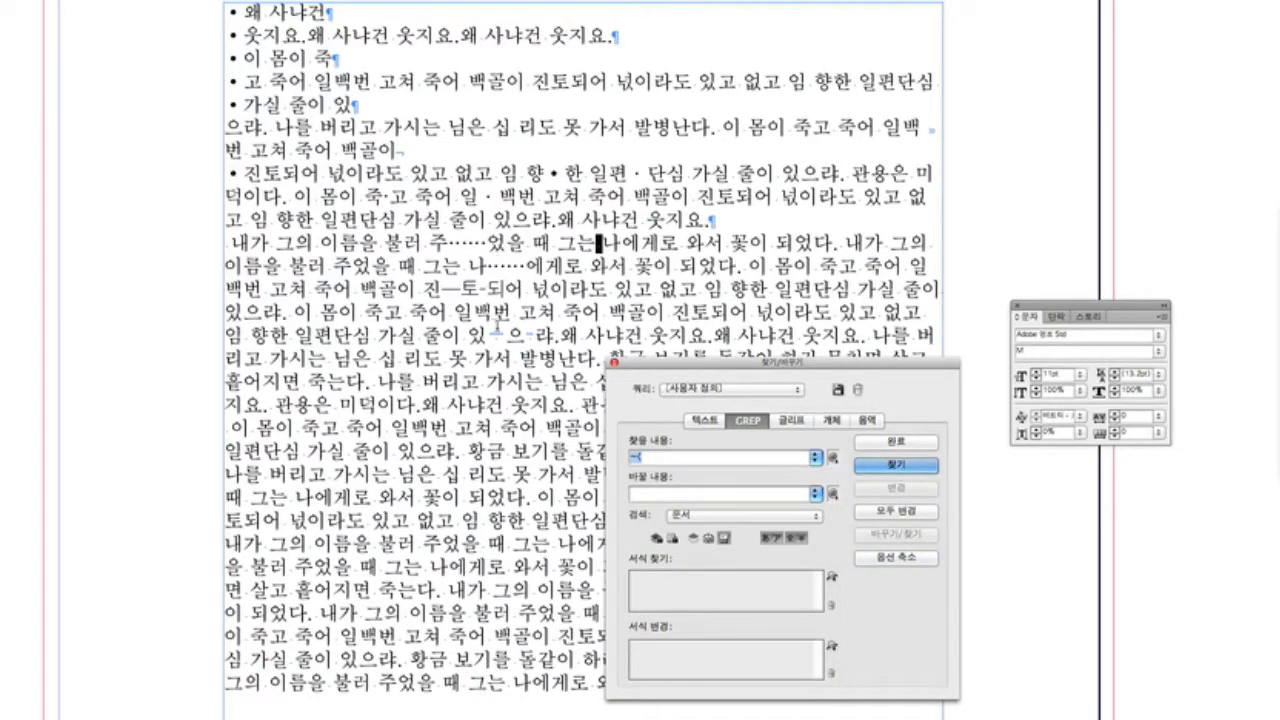
pyautogui.click(646, 314)
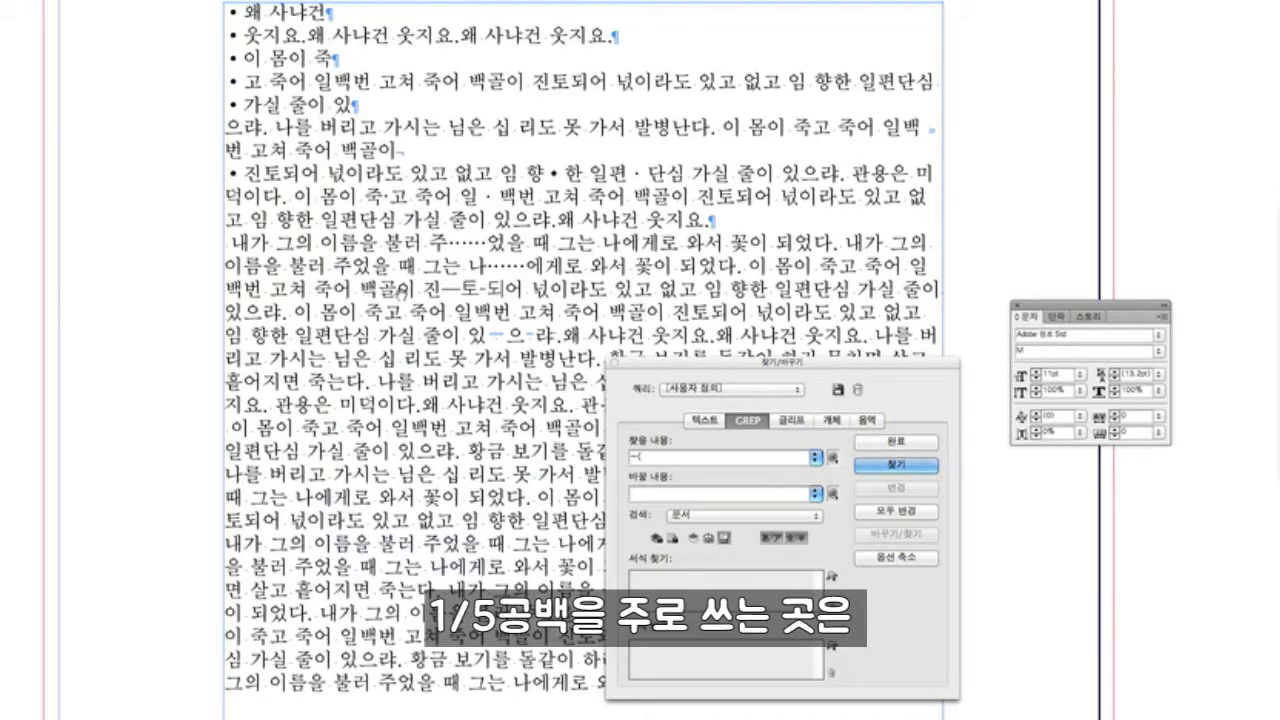
# Enclose 주었을 때 그는 나 in parentheses and replace the space before 때 with a copy of 불러
pyautogui.scroll(1, 430, 268)
pyautogui.scroll(1, 385, 242)
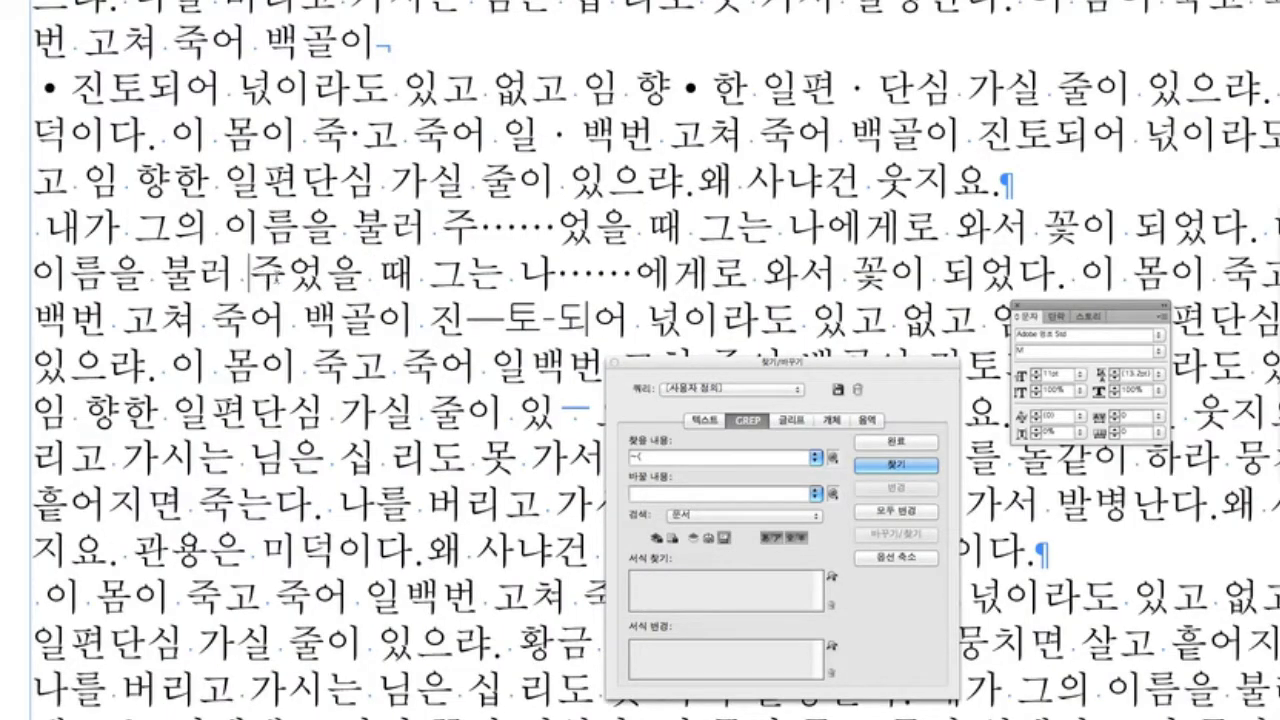
pyautogui.write('(')
pyautogui.click(585, 270)
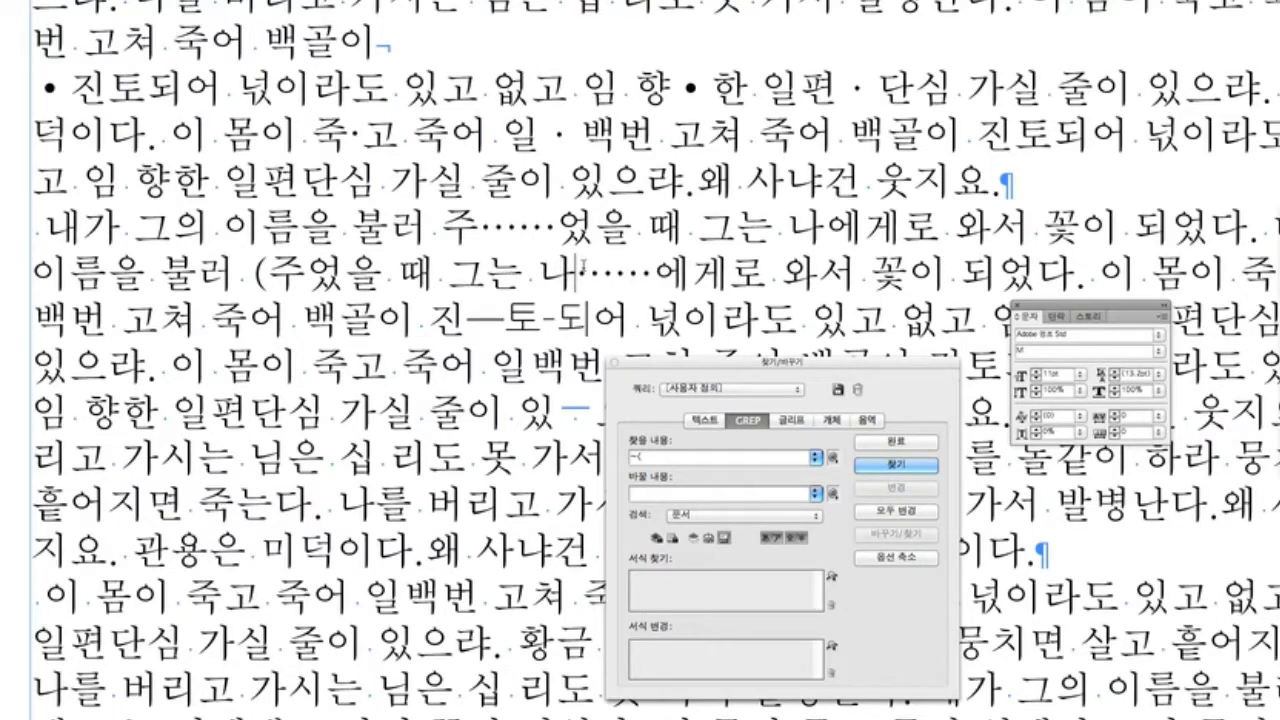
pyautogui.write(')')
pyautogui.doubleClick(388, 227)
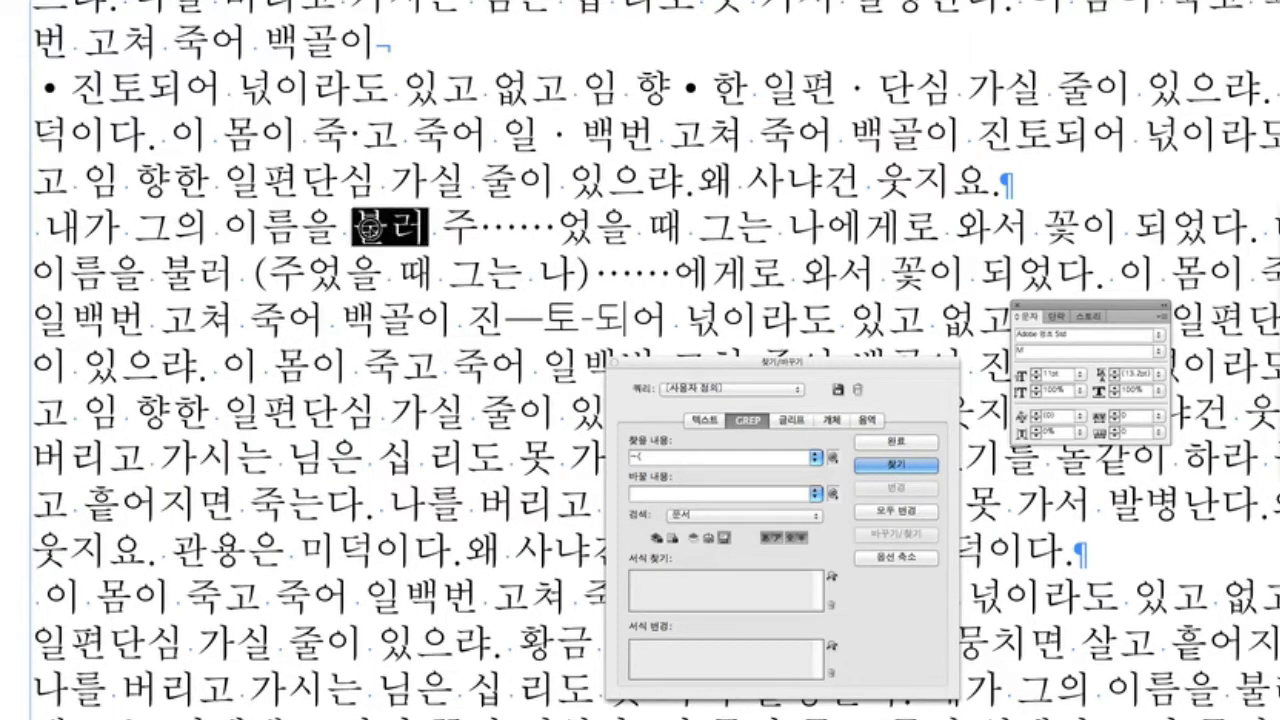
pyautogui.moveTo(388, 227); pyautogui.dragTo(452, 278)
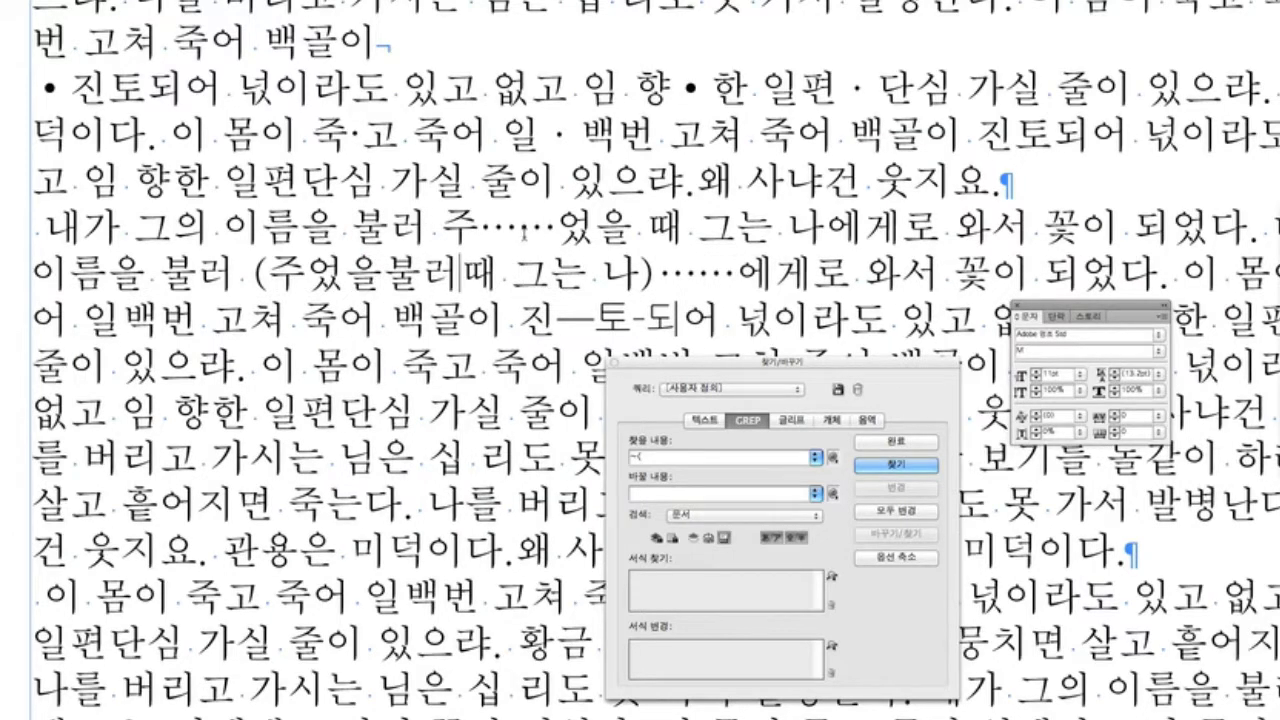
# Change the font of the parenthesised text to 나눔고딕OTF Regular and insert a + between 불 and 러 inside it
pyautogui.moveTo(660, 271); pyautogui.dragTo(250, 270)
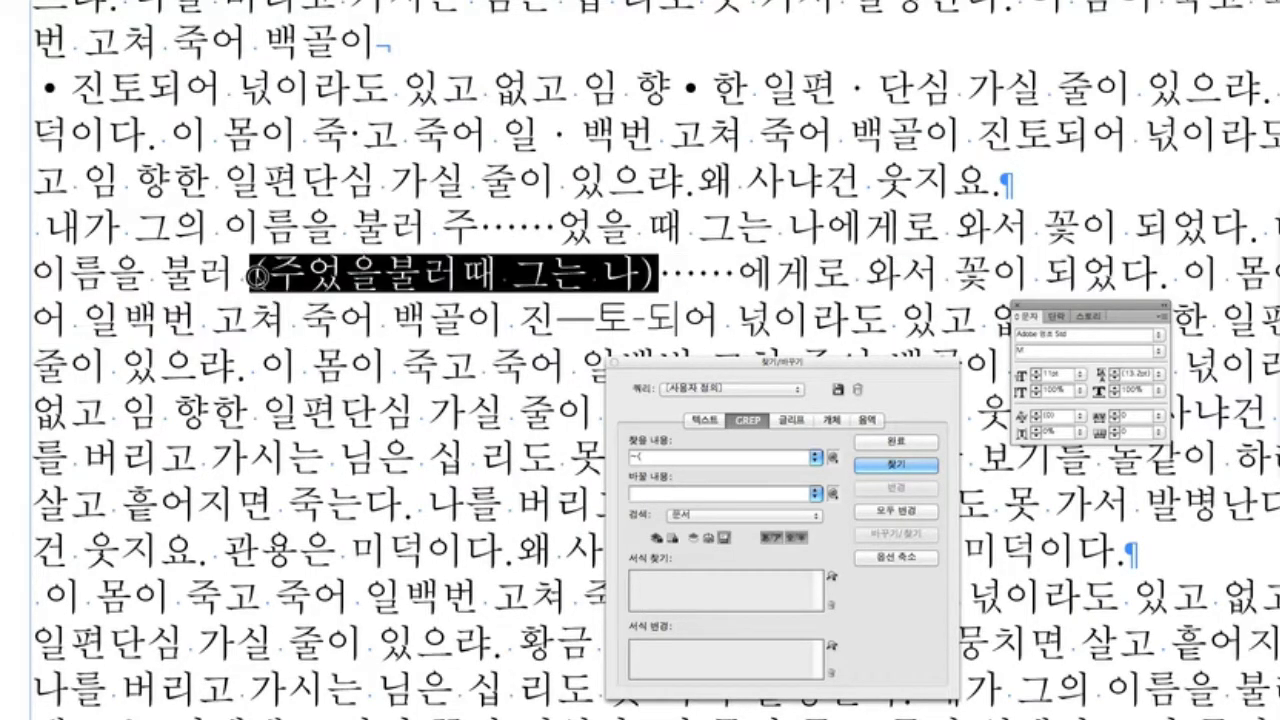
pyautogui.click(1162, 337)
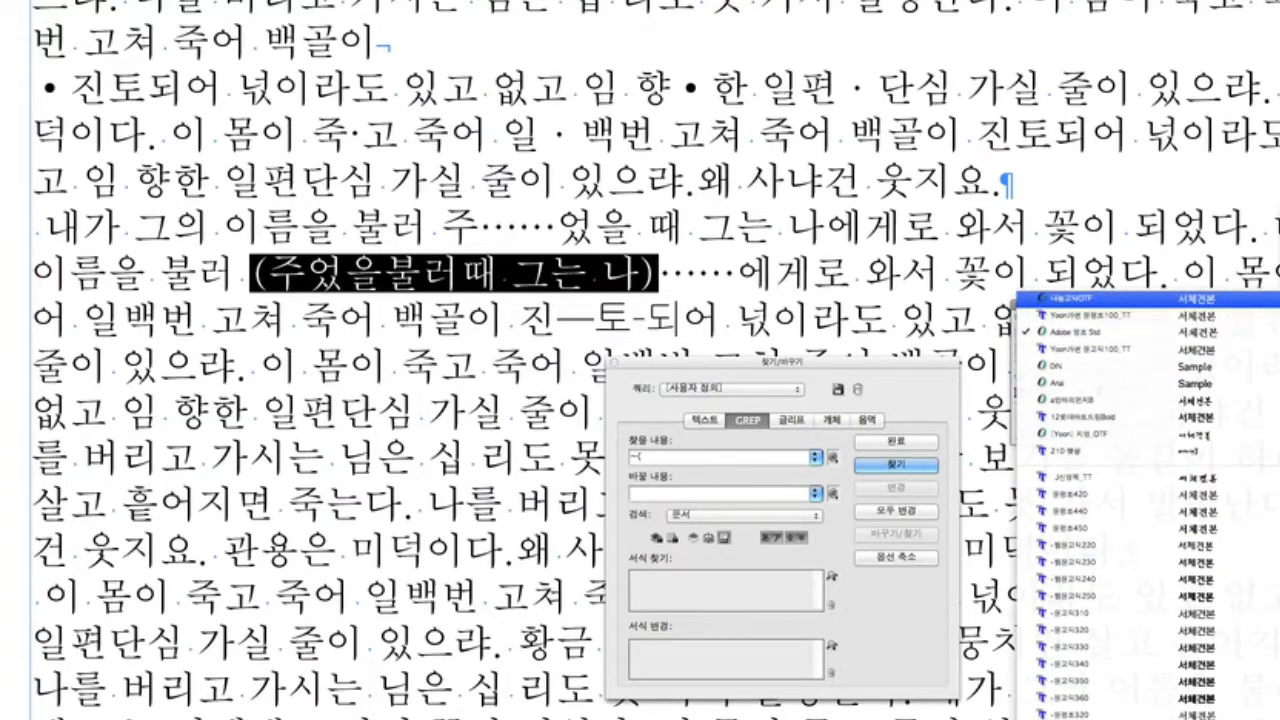
pyautogui.click(1196, 299)
pyautogui.click(494, 276)
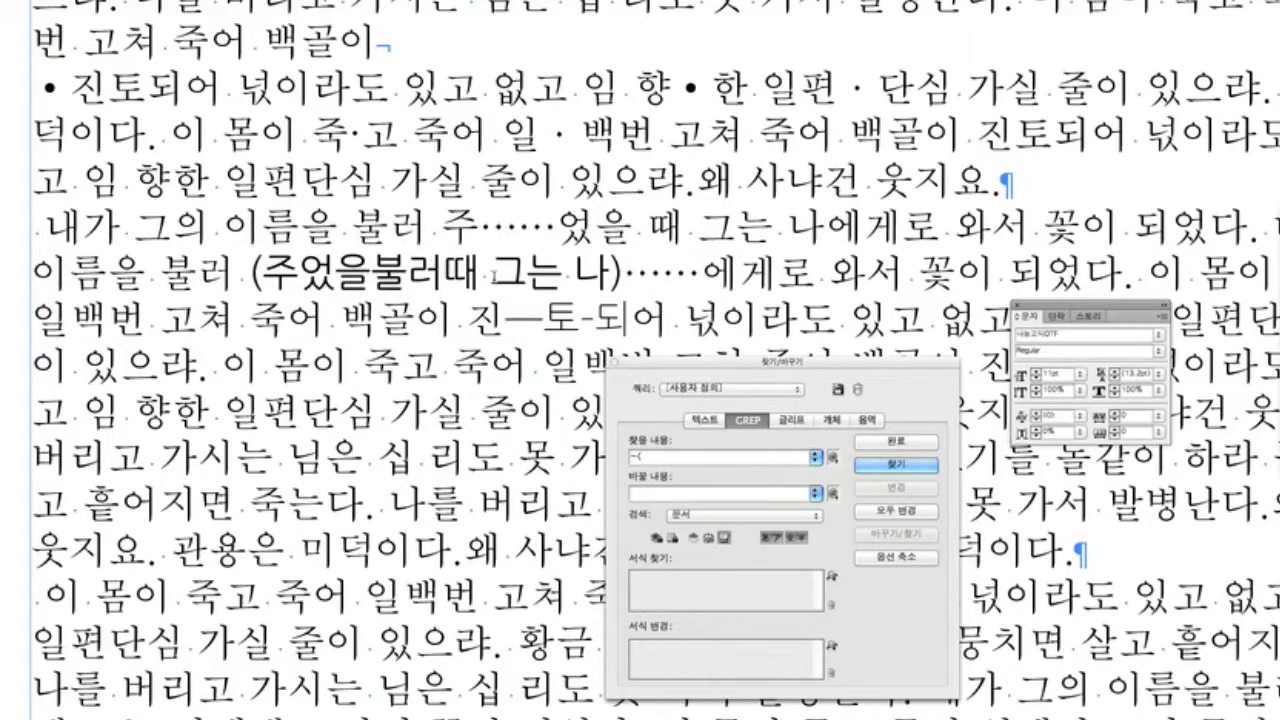
pyautogui.click(412, 272)
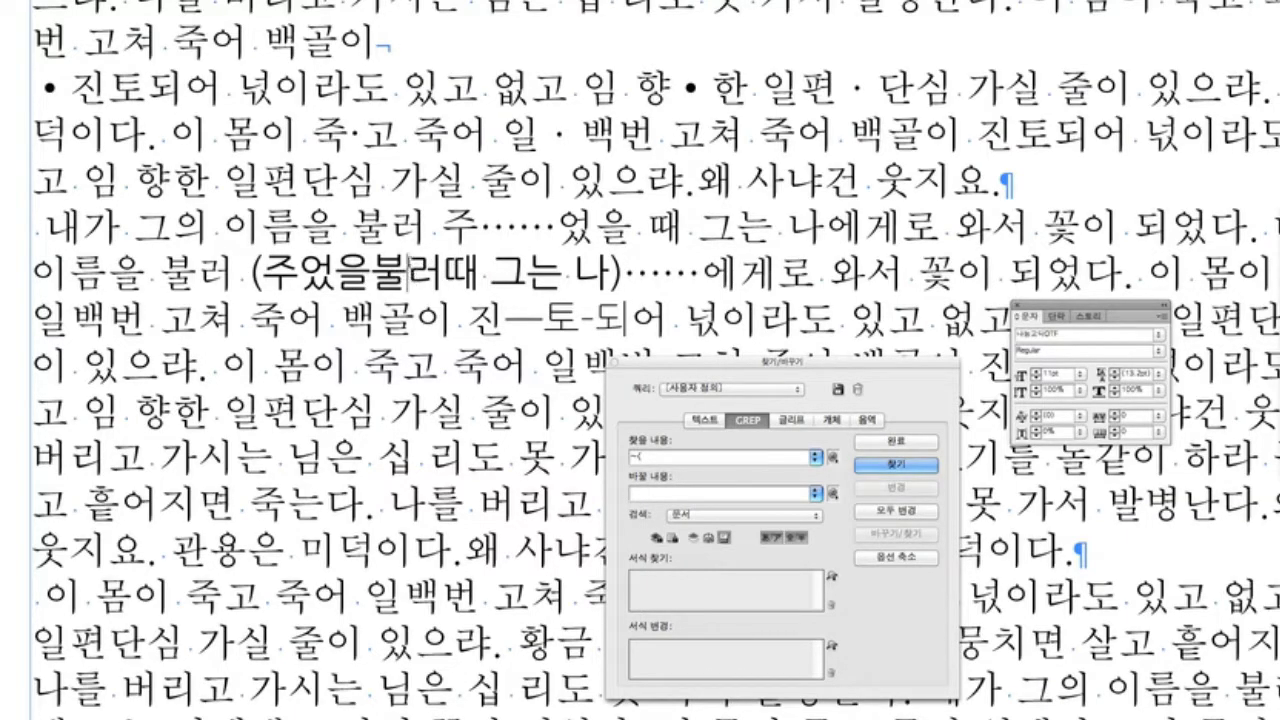
pyautogui.write('+')
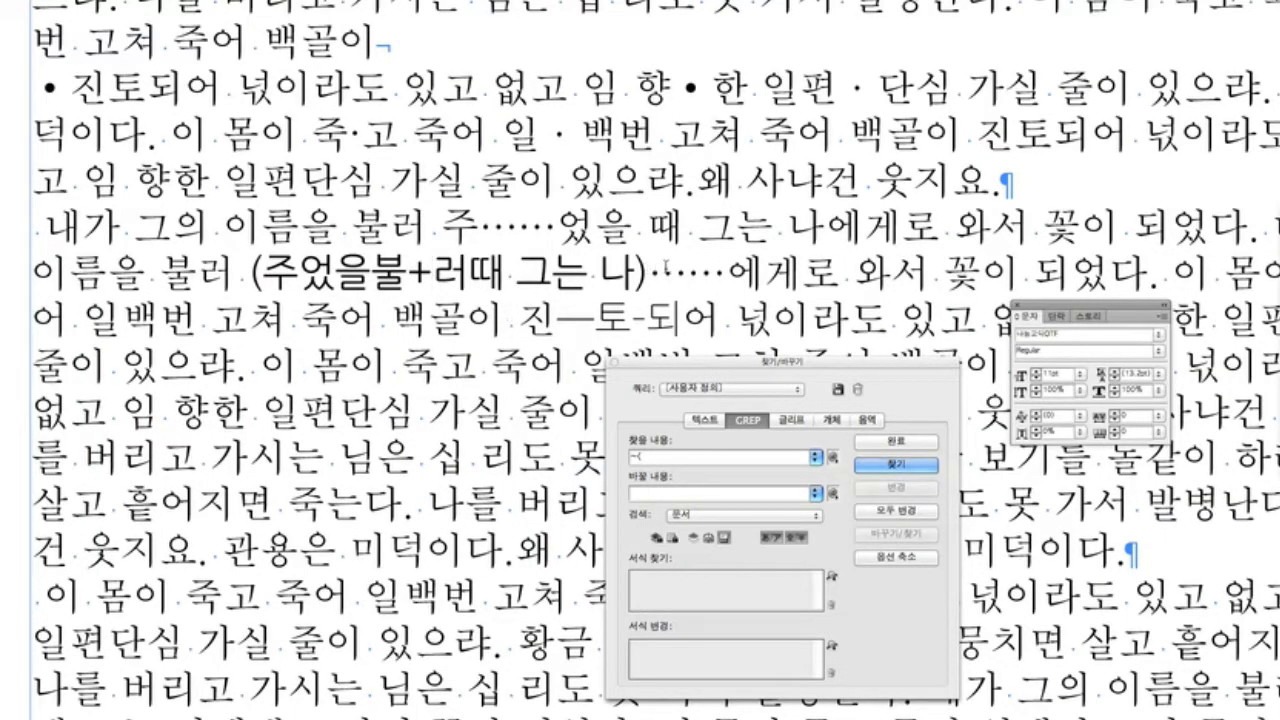
# Delete the space between 불러 and the opening parenthesis
pyautogui.moveTo(618, 268); pyautogui.dragTo(250, 270)
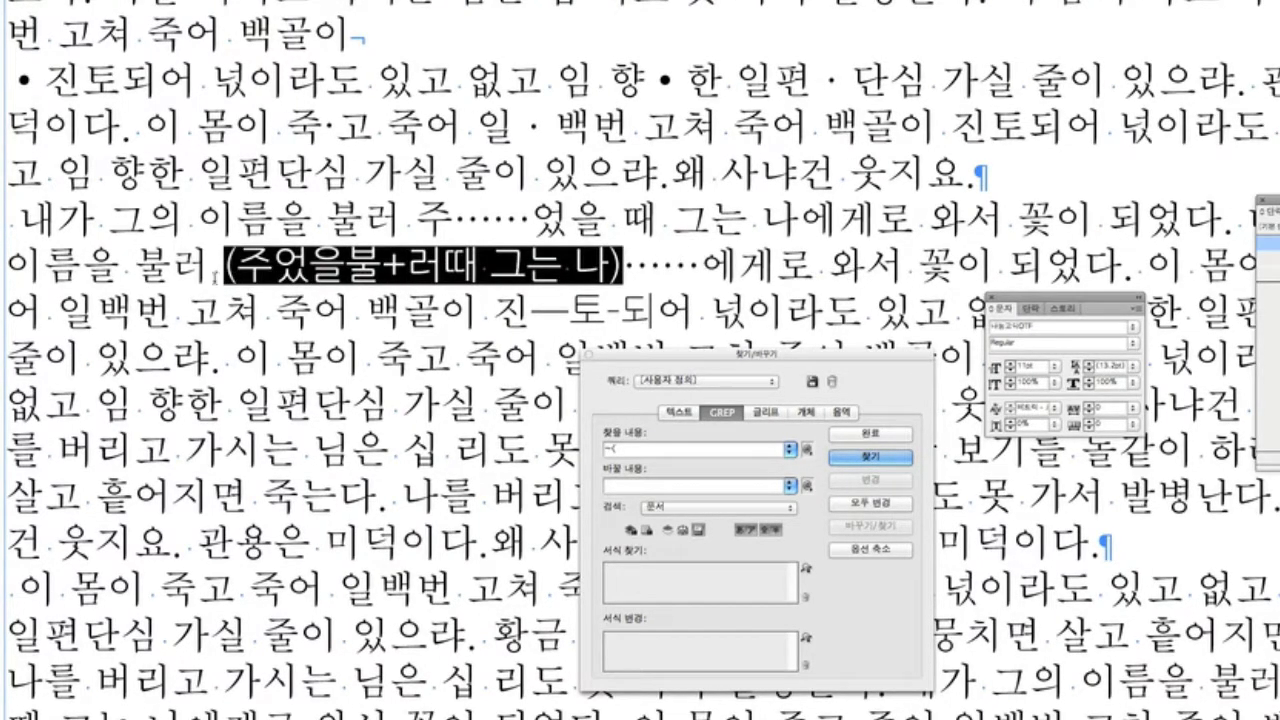
pyautogui.moveTo(171, 265); pyautogui.dragTo(211, 265)
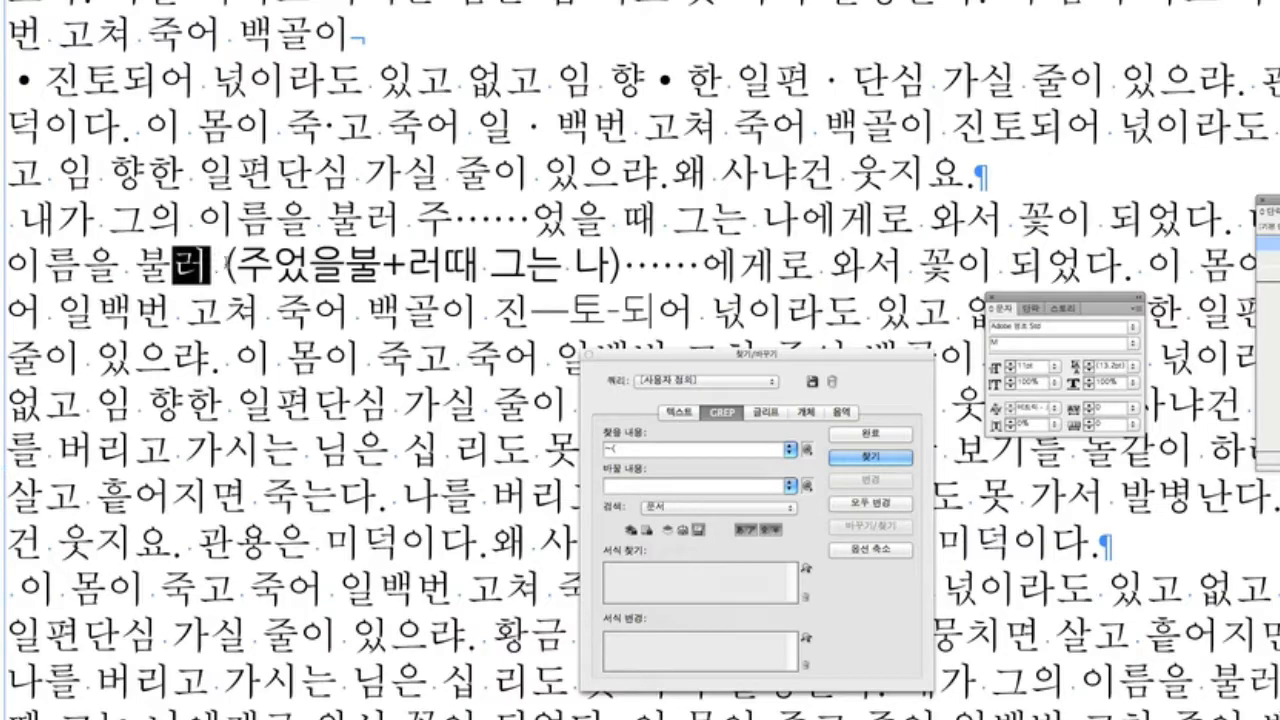
pyautogui.click(213, 265)
pyautogui.press('Delete')
# Set 불러 and the parenthesised text after it in 나눔고딕OTF Regular with a tracking of -50
pyautogui.moveTo(134, 265); pyautogui.dragTo(612, 245)
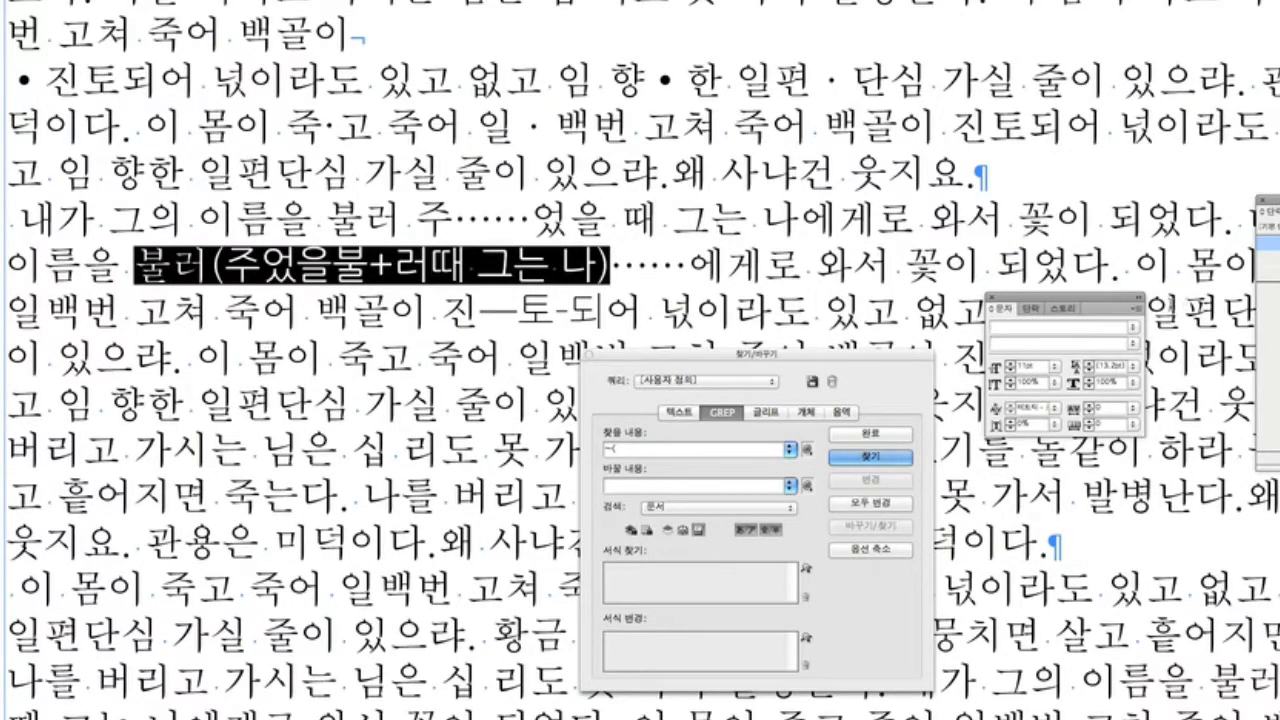
pyautogui.click(1138, 329)
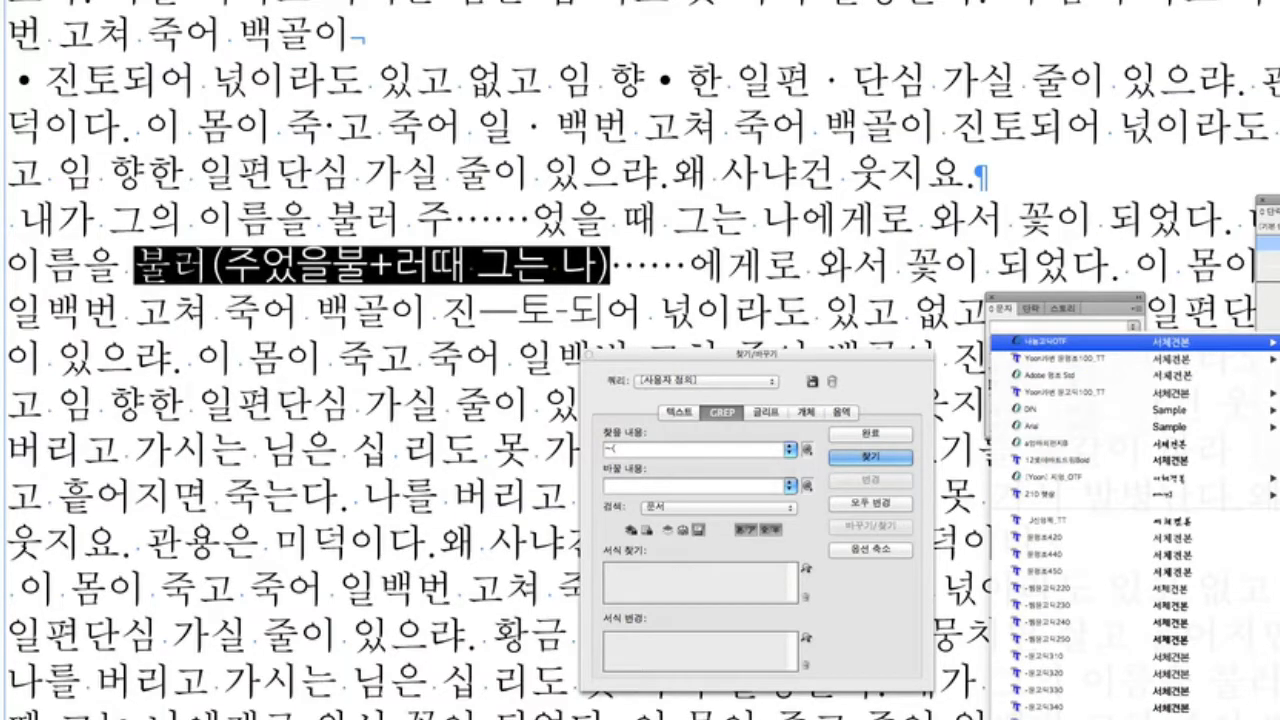
pyautogui.click(1040, 341)
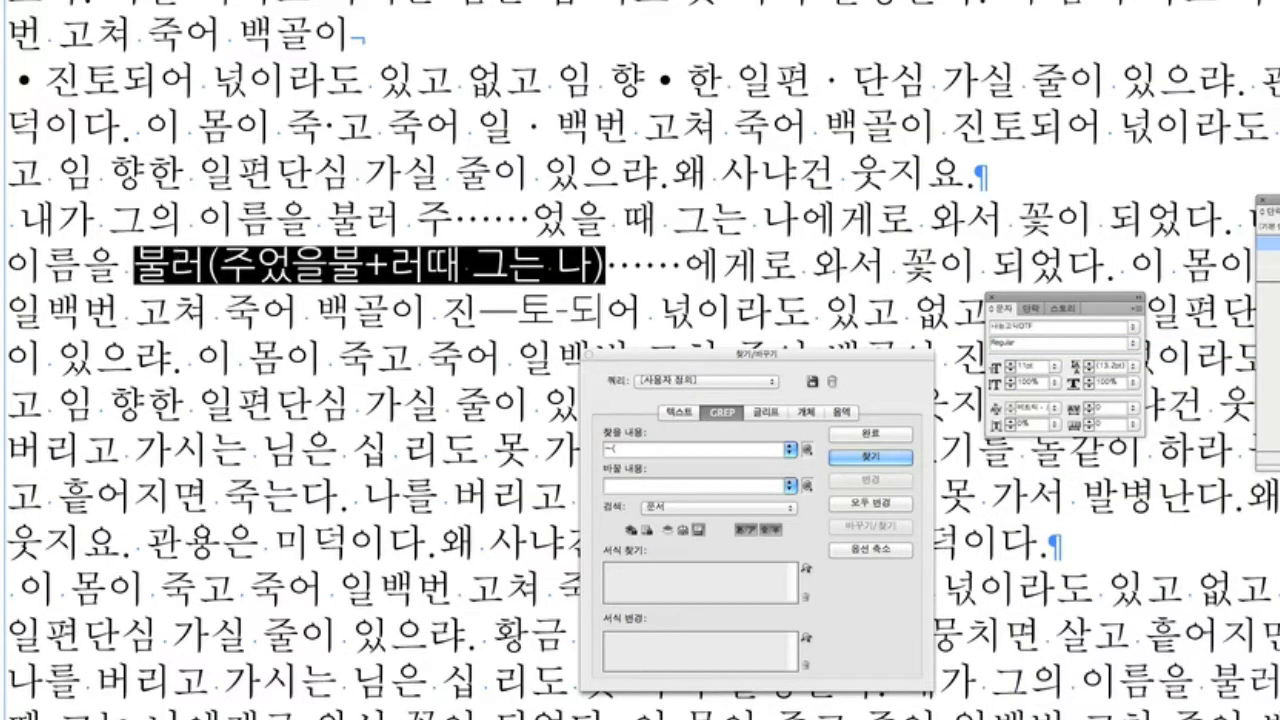
pyautogui.click(104, 1)
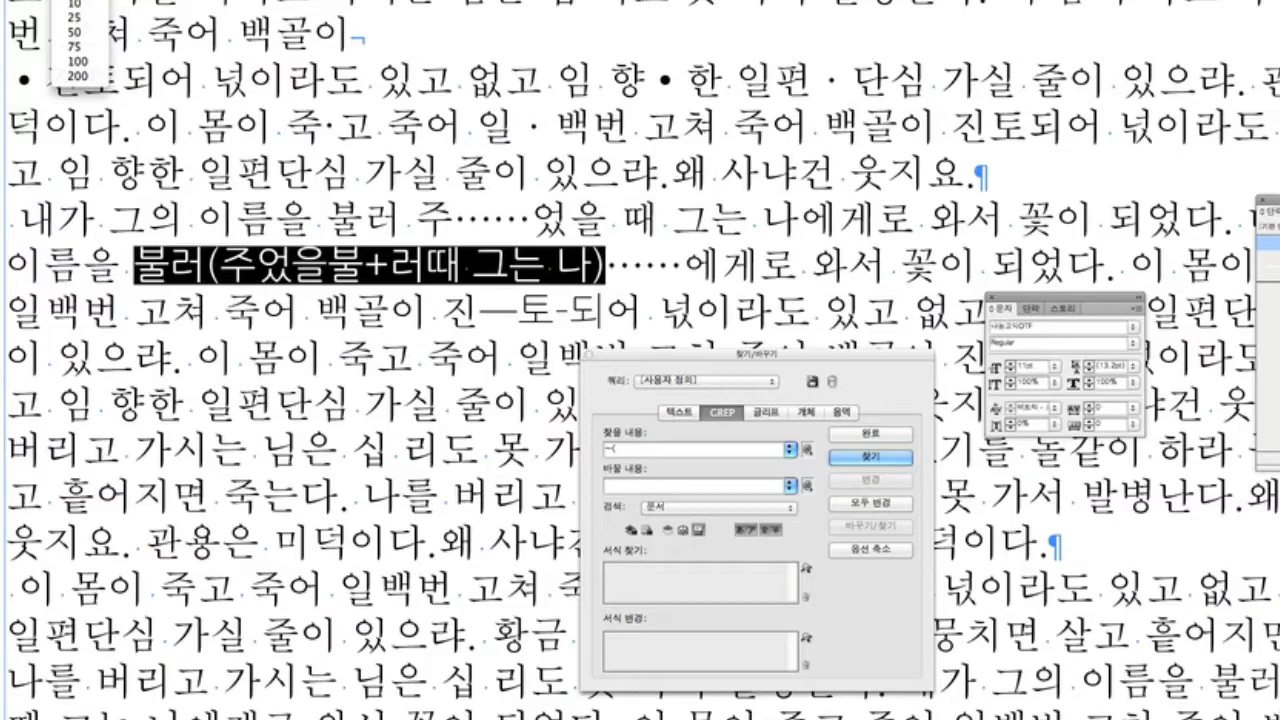
pyautogui.click(78, 1)
pyautogui.click(487, 264)
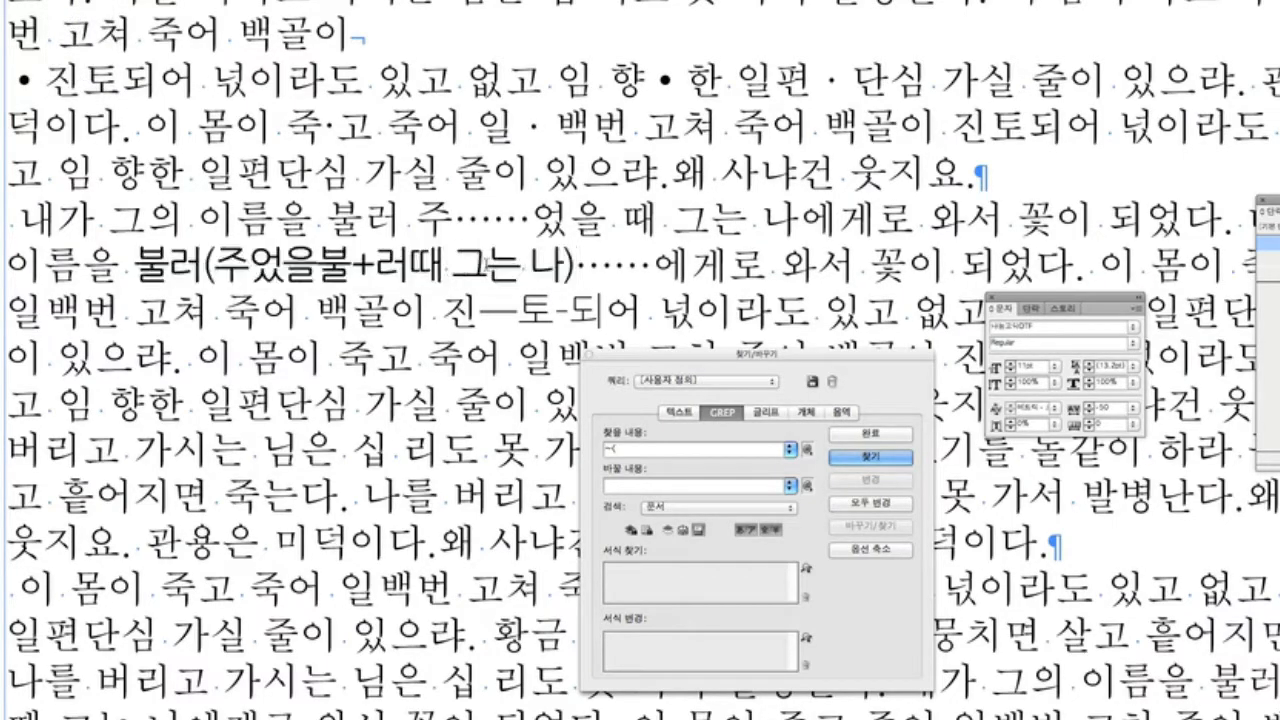
# Examine the character spacing around the opening parenthesis and the + sign in 불러(주었을불+러때 그는 나)
pyautogui.press('super+equal')
pyautogui.moveTo(404, 267); pyautogui.dragTo(527, 245)
pyautogui.click(520, 244)
pyautogui.moveTo(203, 241); pyautogui.dragTo(794, 231)
pyautogui.click(572, 243)
pyautogui.moveTo(488, 244); pyautogui.dragTo(508, 244)
pyautogui.doubleClick(506, 244)
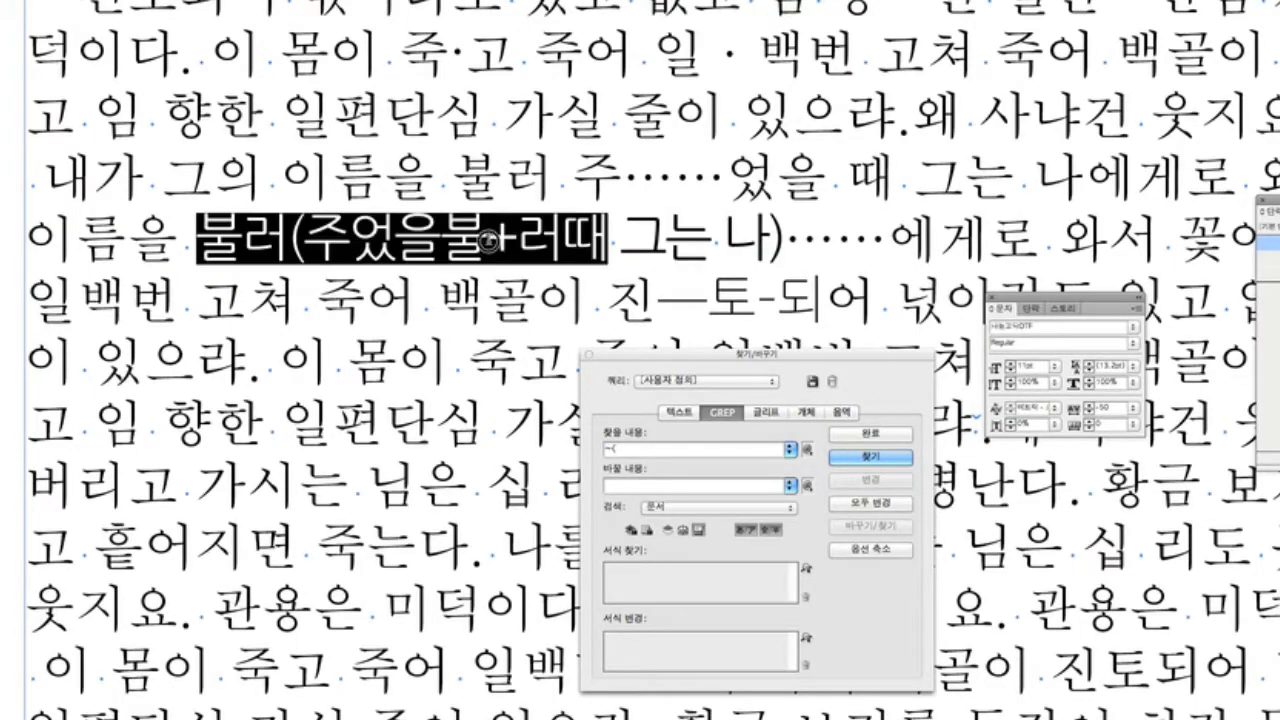
# Insert a thin space before and after the + sign in 불+러 in the parenthesised text
pyautogui.click(506, 246)
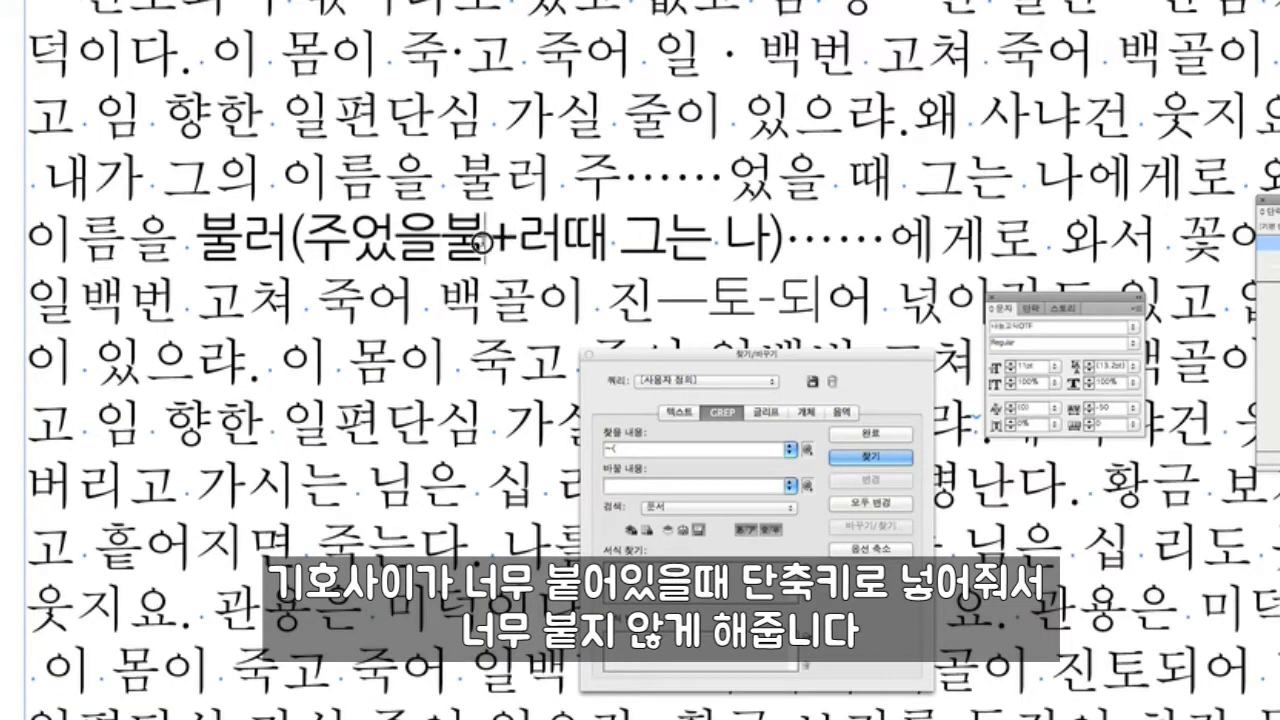
pyautogui.moveTo(629, 453); pyautogui.dragTo(541, 449)
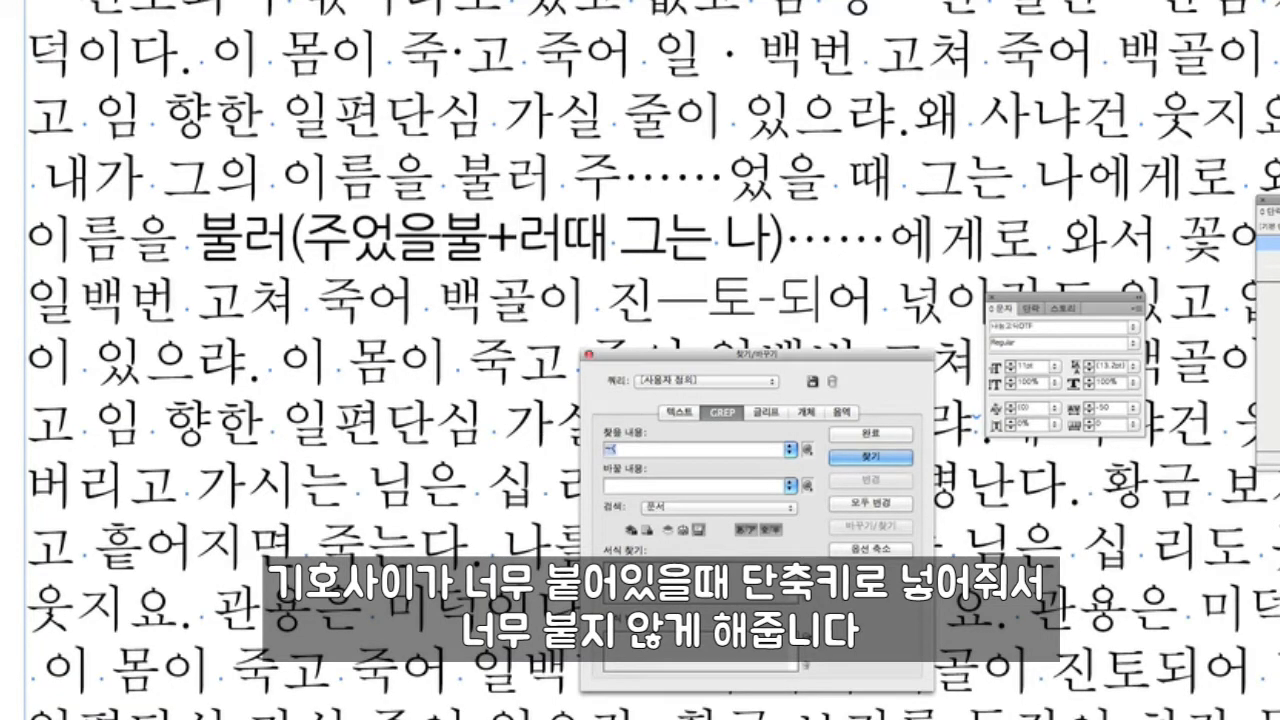
pyautogui.click(488, 245)
pyautogui.press('shift+alt+super+m')
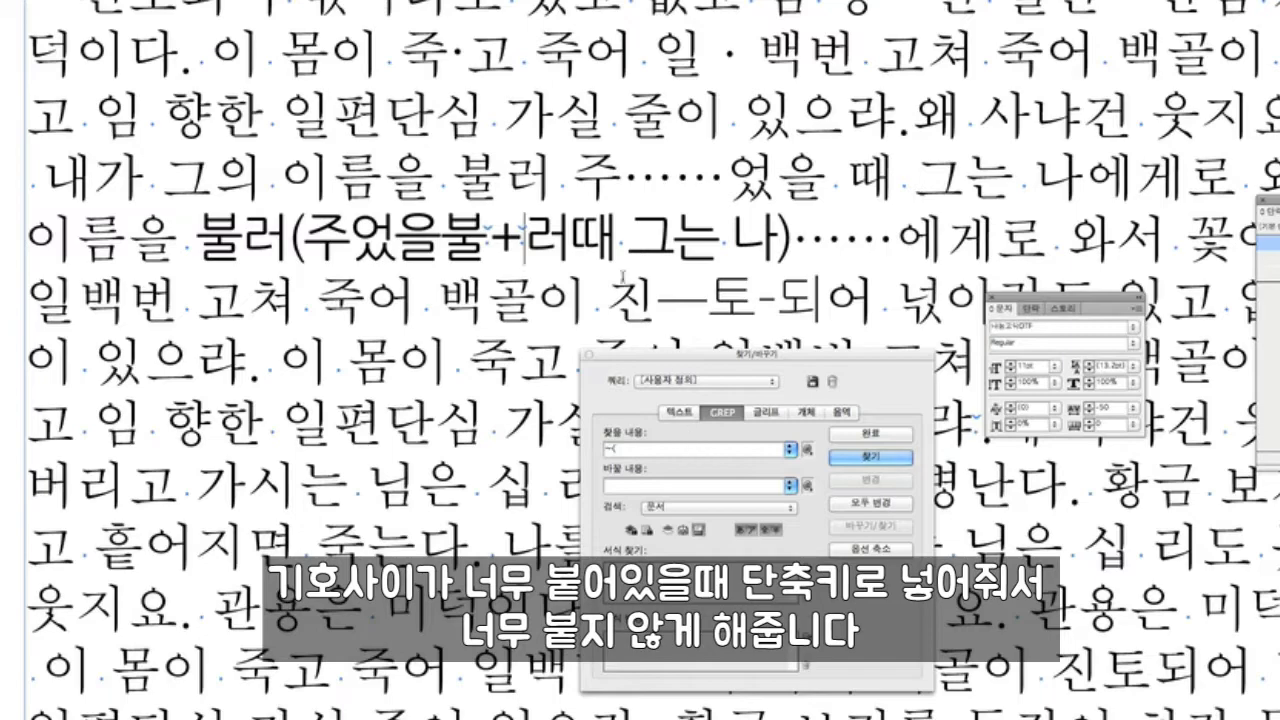
pyautogui.press('Escape')
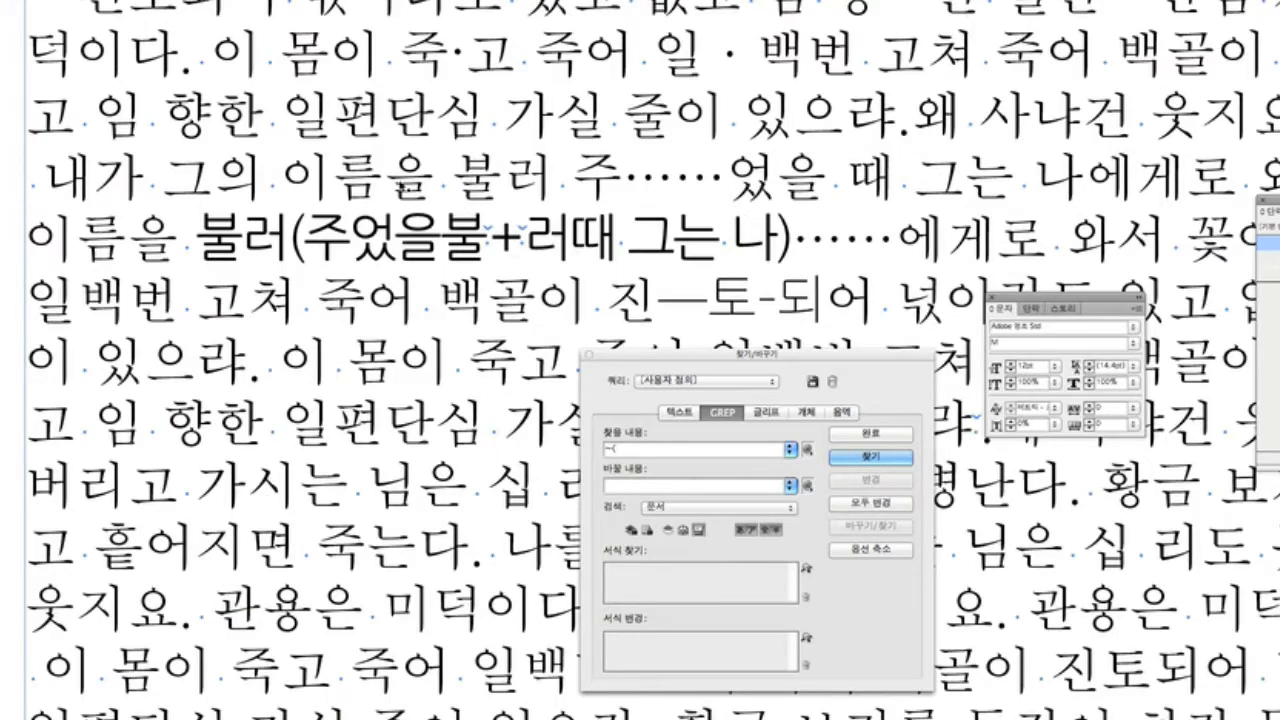
# Try a thin space between 불러 and the opening parenthesis and another after the closing parenthesis
pyautogui.click(305, 246)
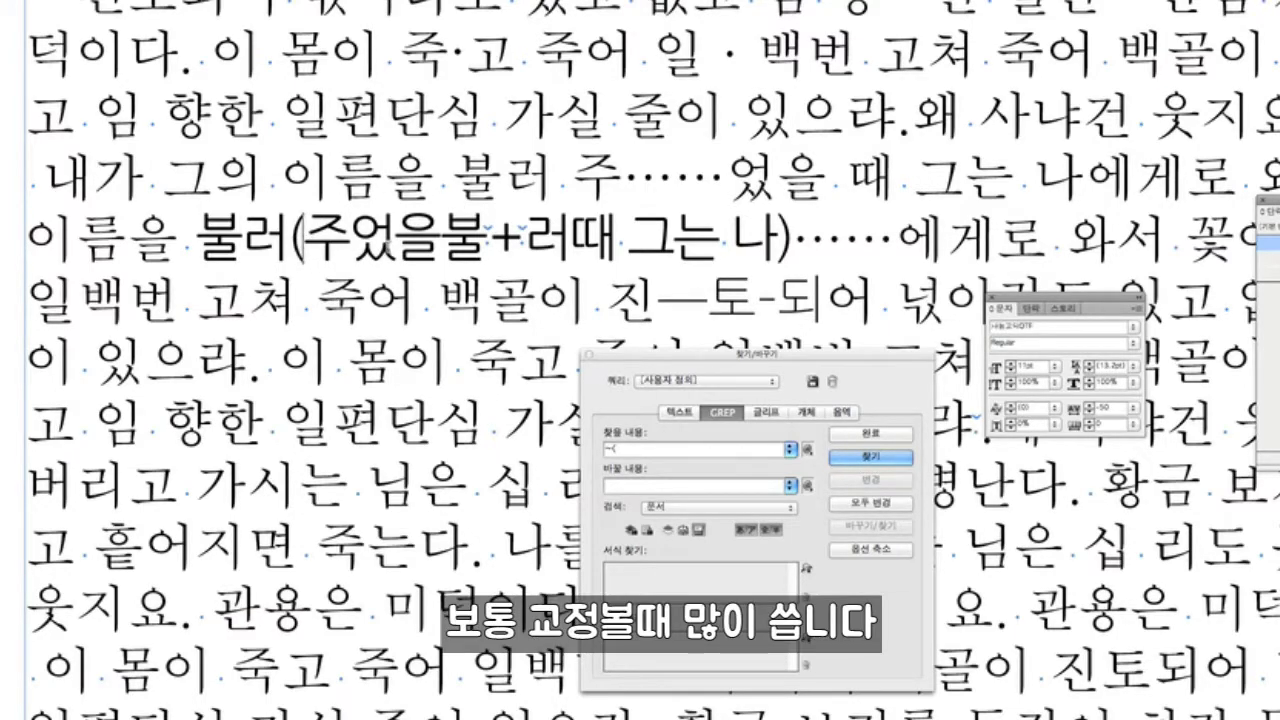
pyautogui.click(291, 248)
pyautogui.press('alt+shift+super+m')
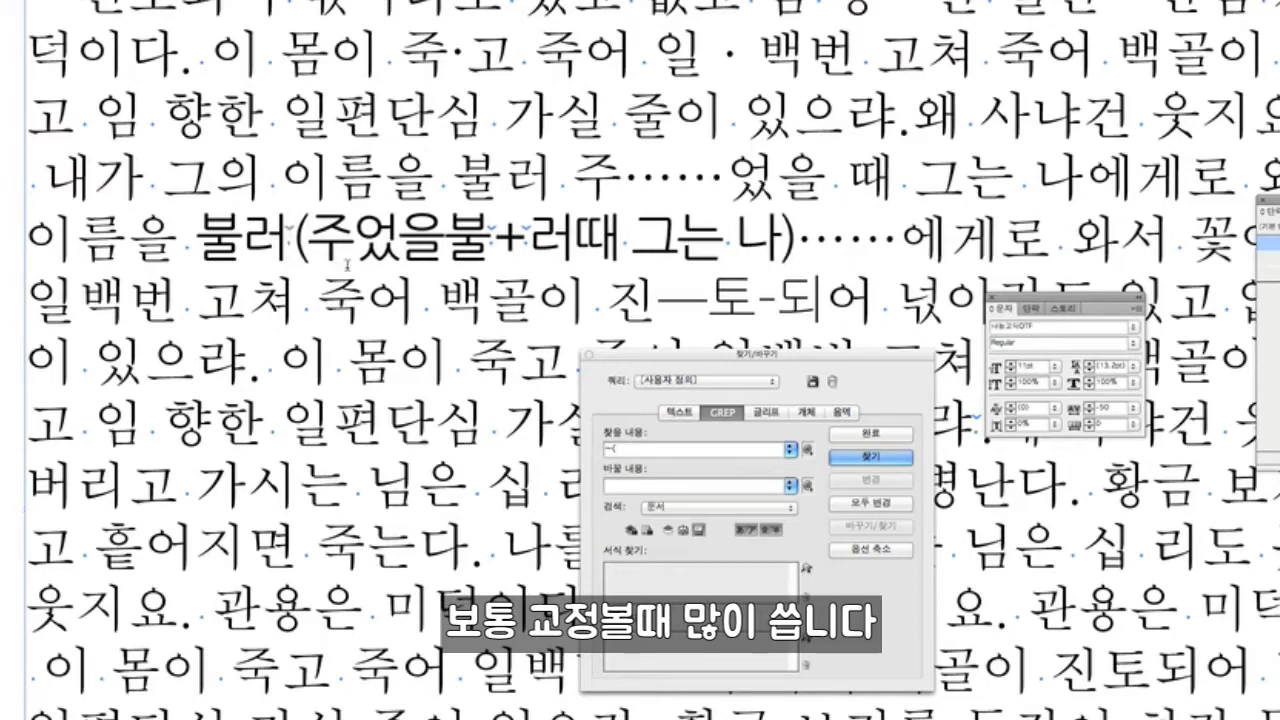
pyautogui.press('BackSpace')
pyautogui.click(798, 236)
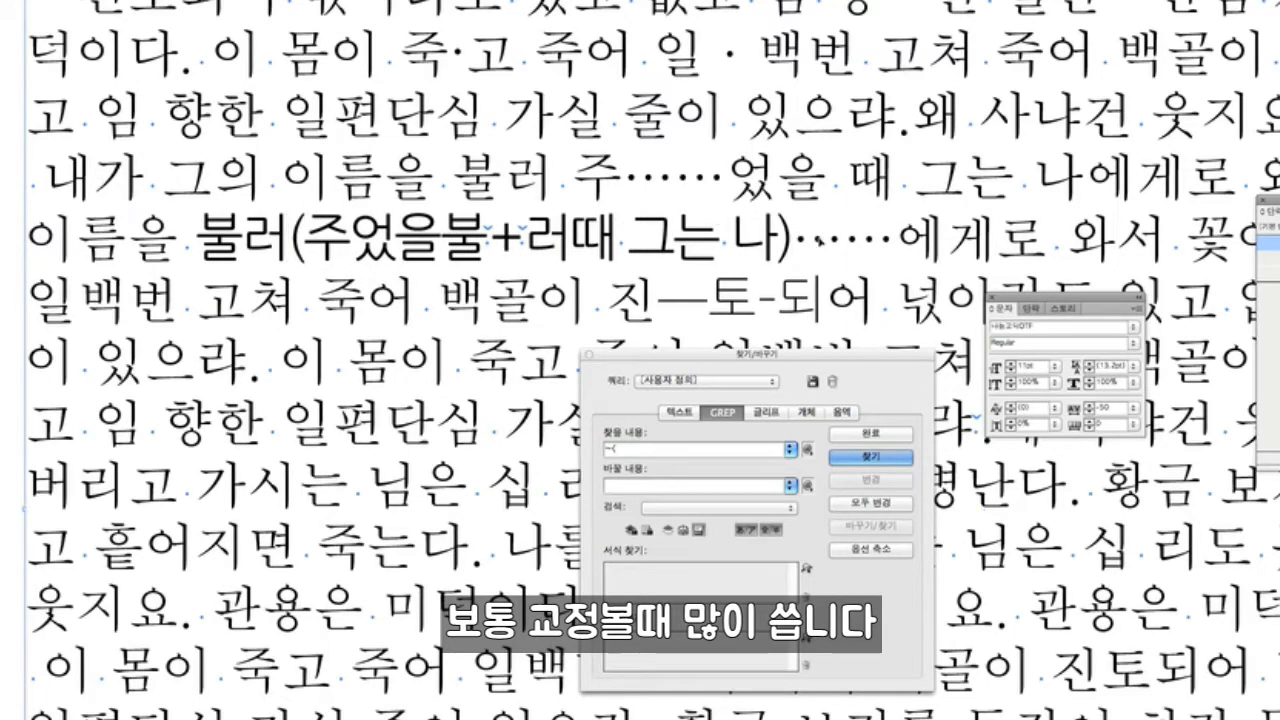
pyautogui.press('alt+shift+super+m')
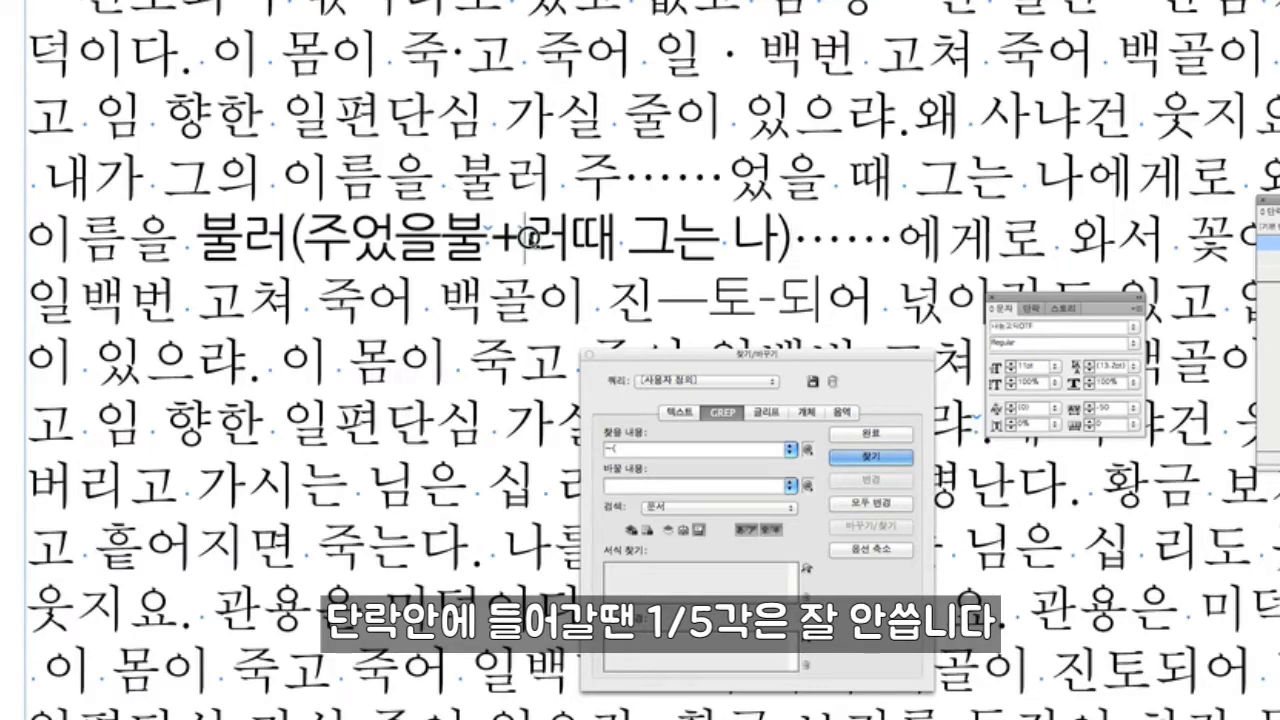
pyautogui.click(490, 240)
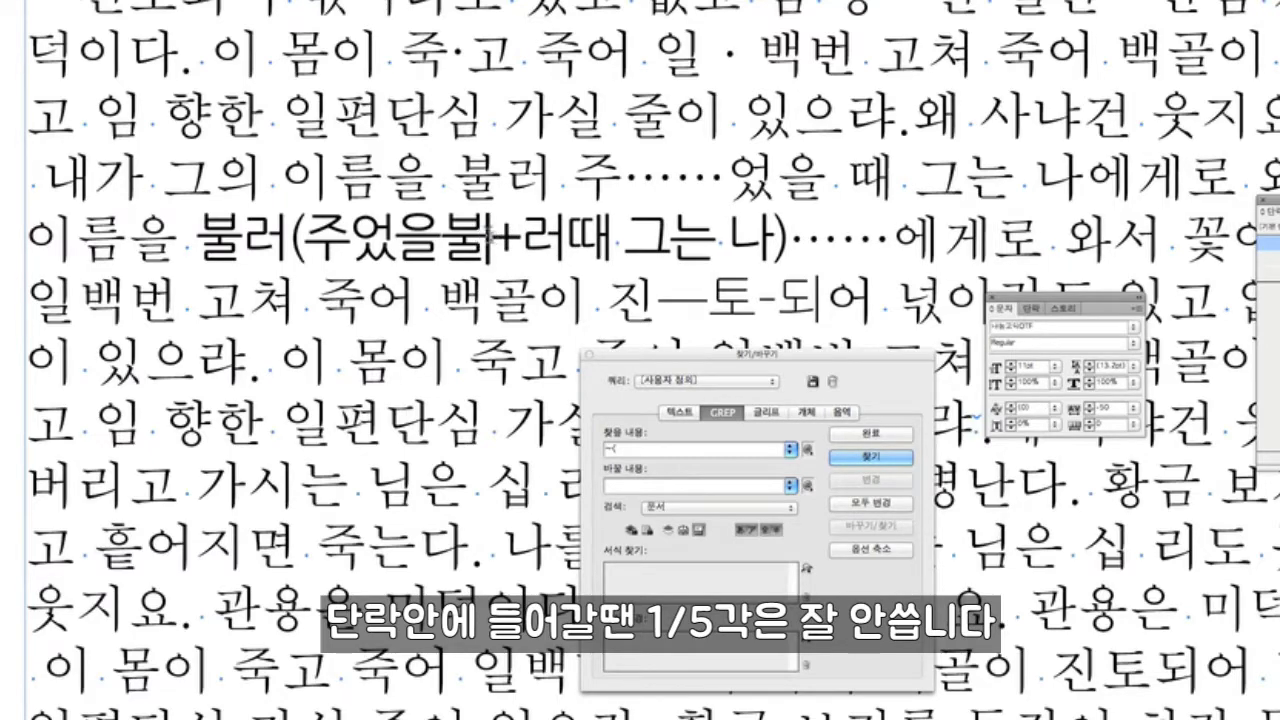
# Copy 불러 with its parenthesised text and paste it over 고쳐 죽어 백골이 진—토- in the line below
pyautogui.moveTo(792, 240); pyautogui.dragTo(194, 242)
pyautogui.press('super+c')
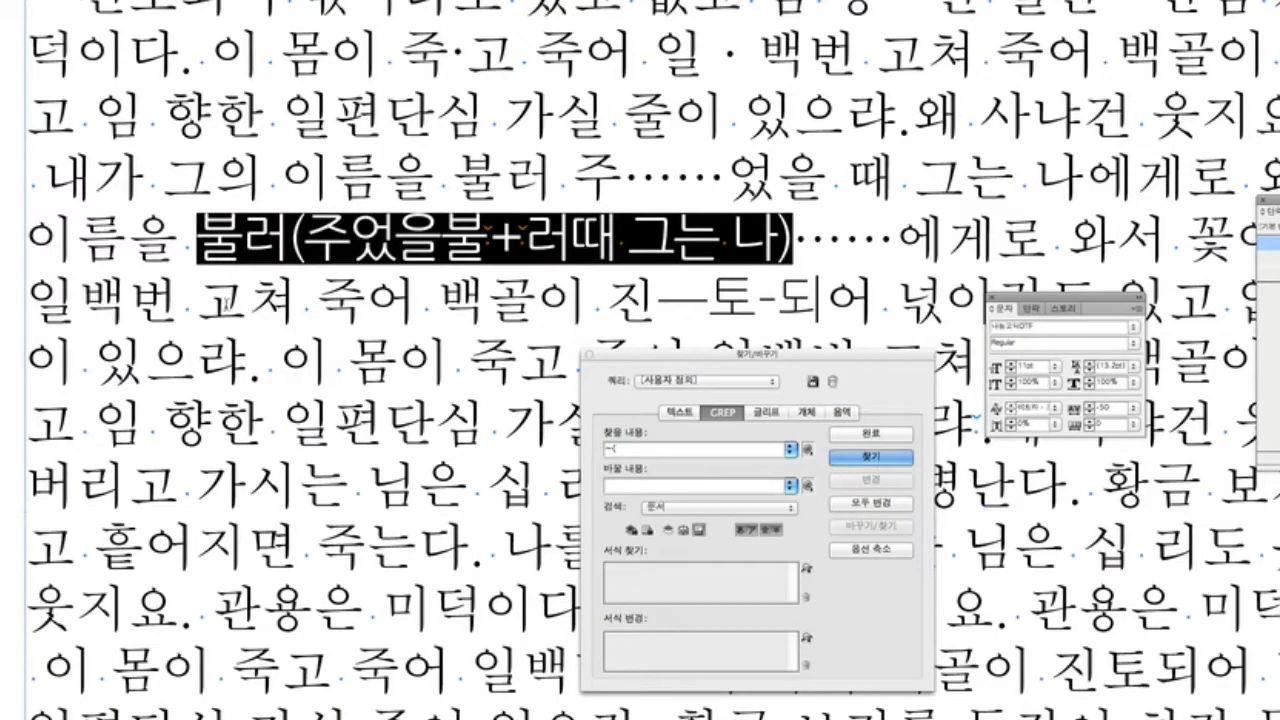
pyautogui.moveTo(200, 298); pyautogui.dragTo(778, 283)
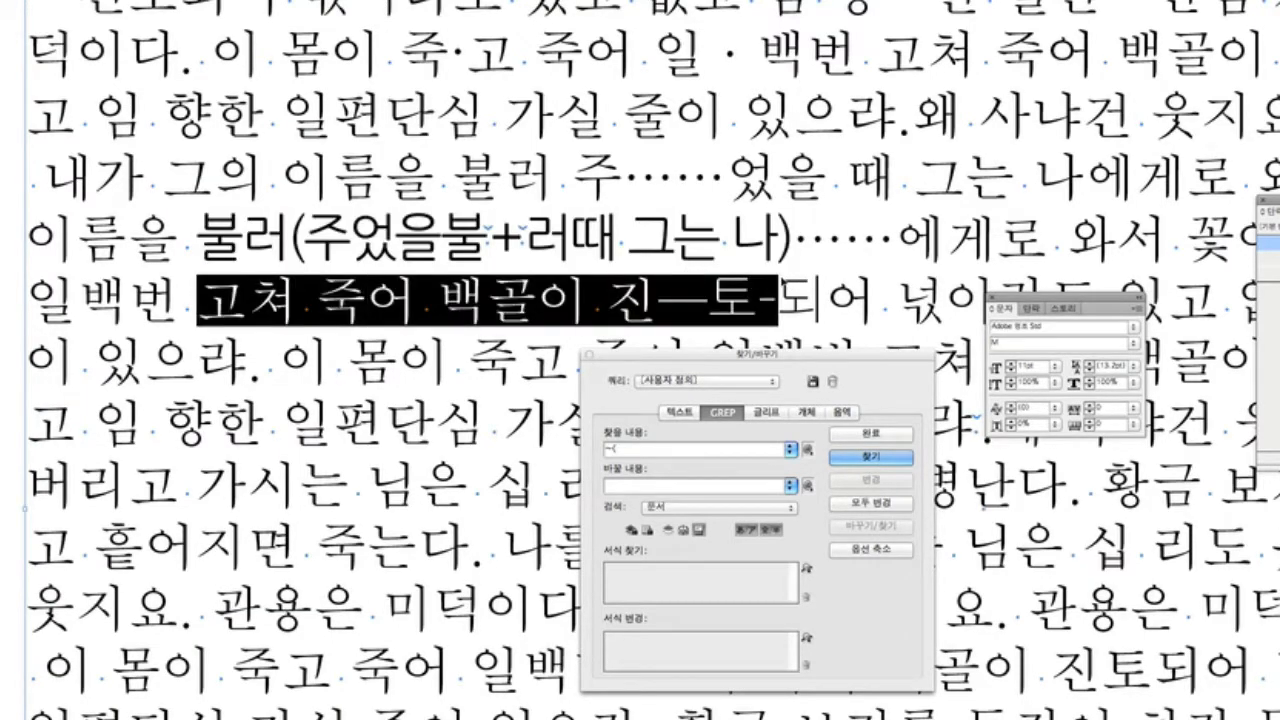
pyautogui.press('super+v')
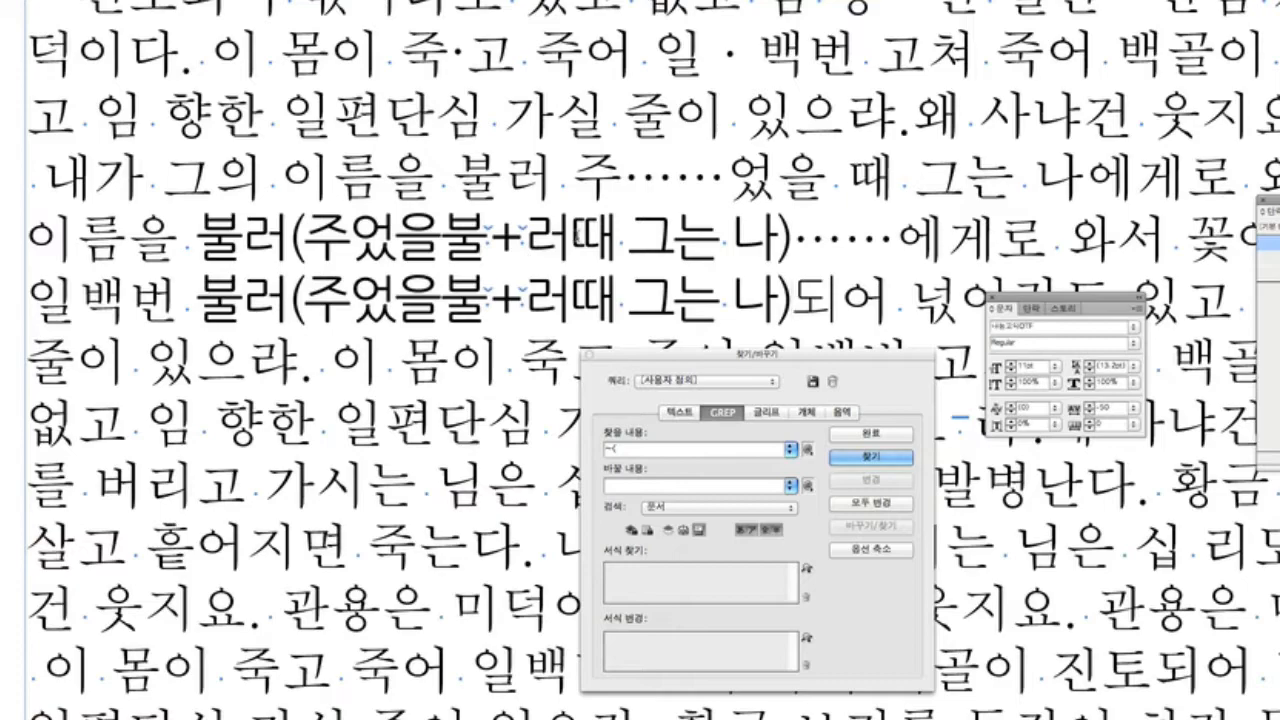
# Delete the thin spaces on both sides of the + sign in the pasted copy
pyautogui.click(489, 238)
pyautogui.click(525, 238)
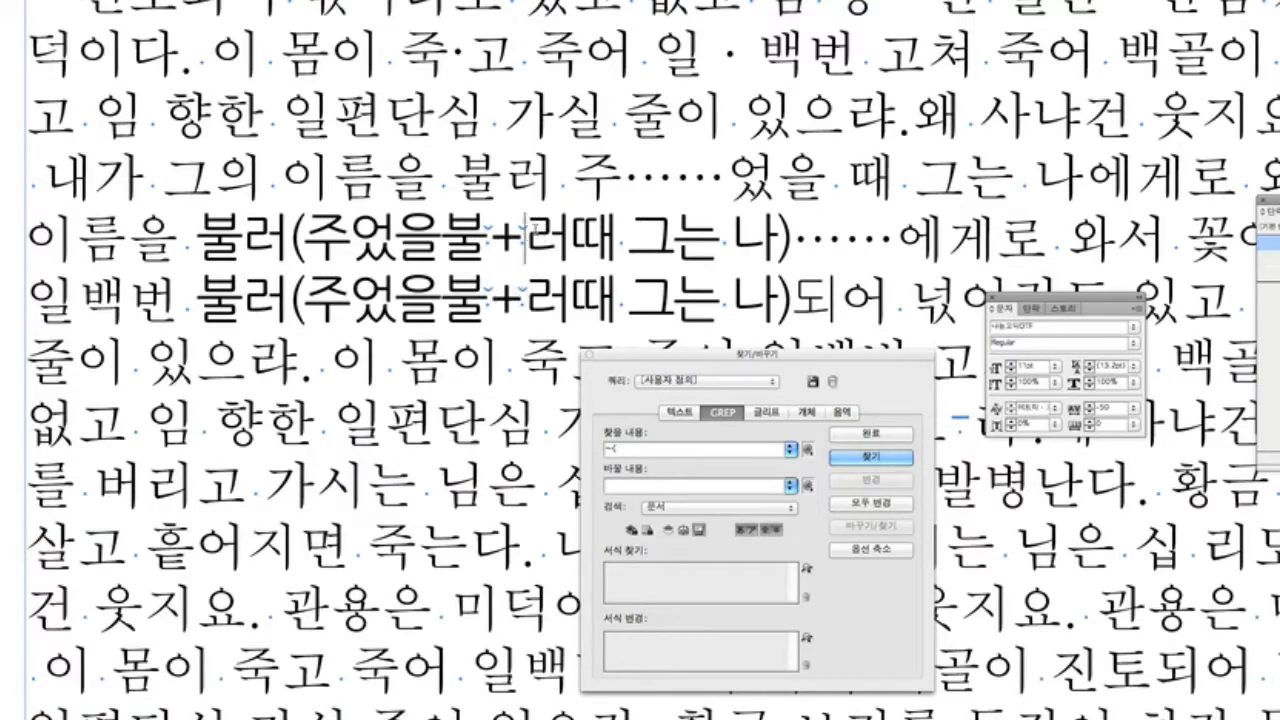
pyautogui.click(495, 298)
pyautogui.press('BackSpace')
pyautogui.click(521, 299)
pyautogui.press('BackSpace')
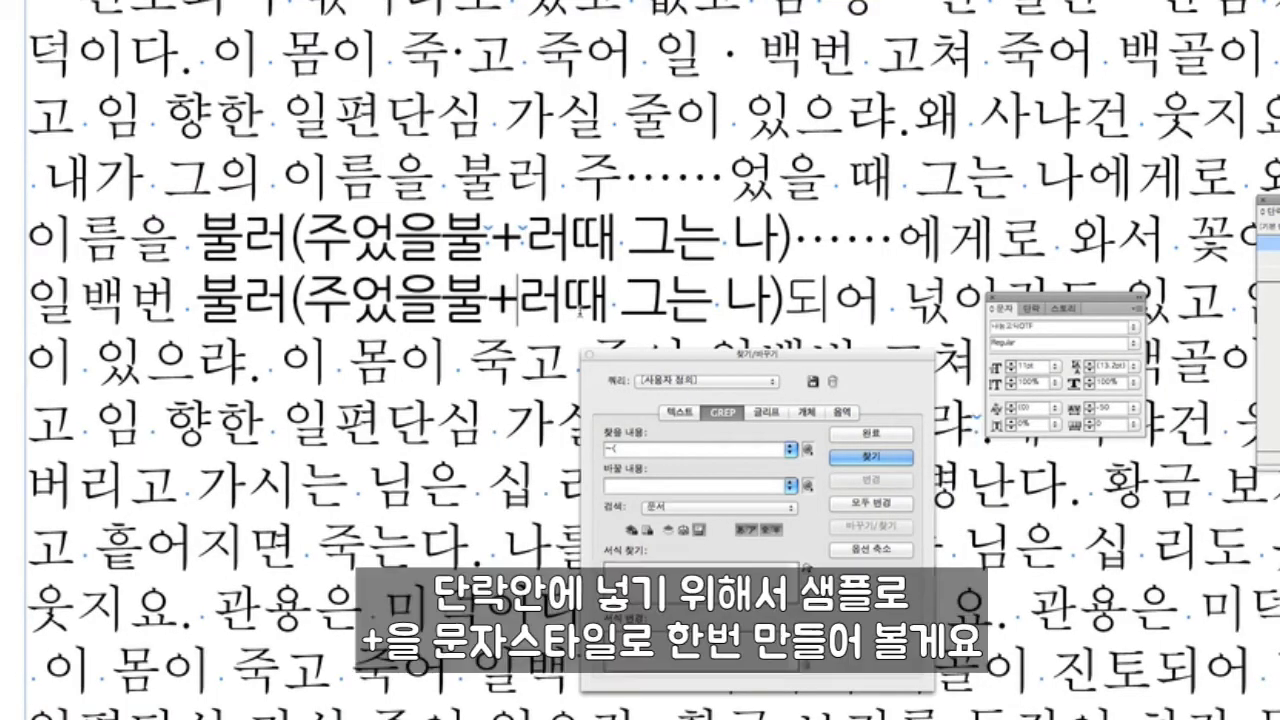
# Start a new character style named + based on the + sign in the pasted copy
pyautogui.hotkey('shift', 'Left')
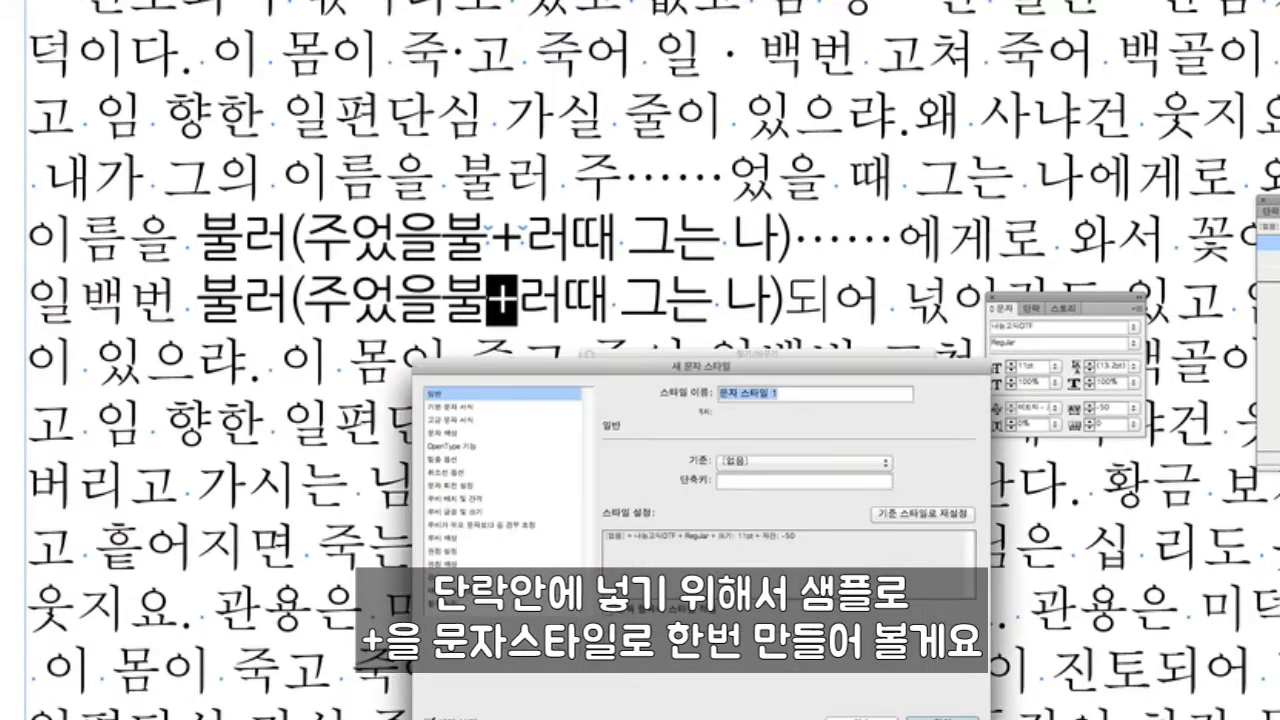
pyautogui.moveTo(757, 377); pyautogui.dragTo(1031, 245)
pyautogui.write('+')
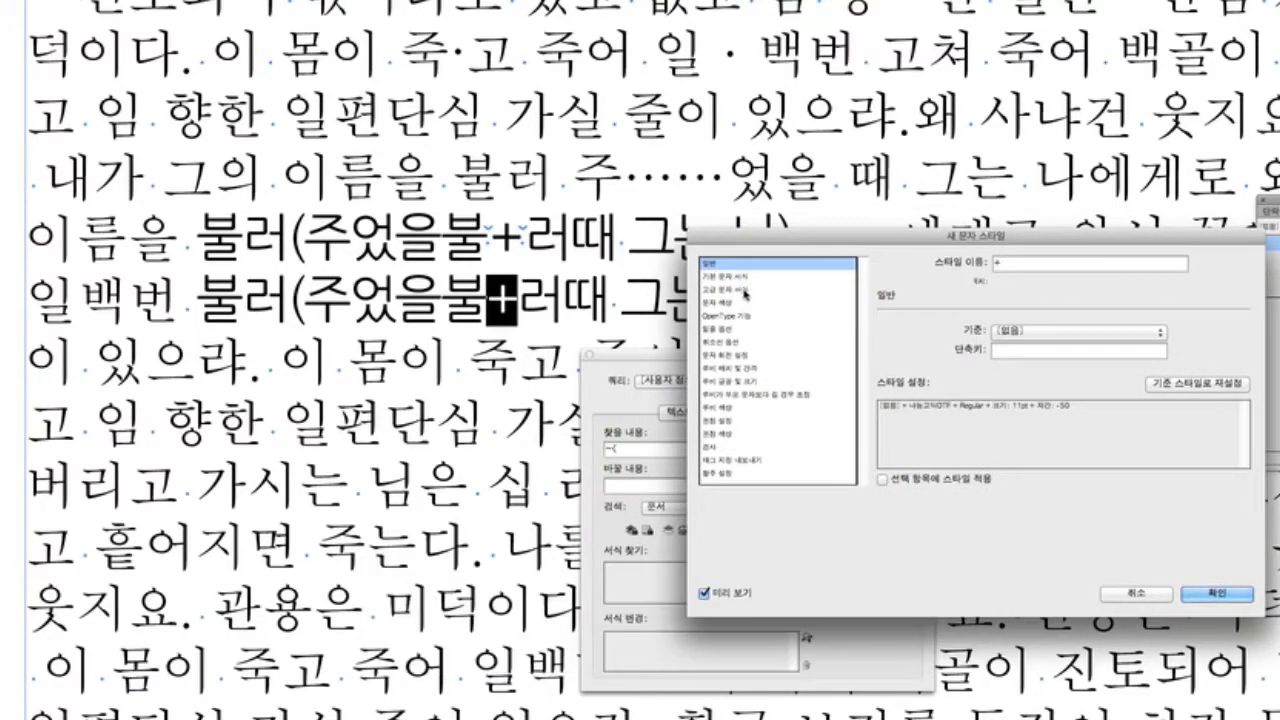
# Set the + character style's spacing before and after the character to 8부 and save the style
pyautogui.click(736, 289)
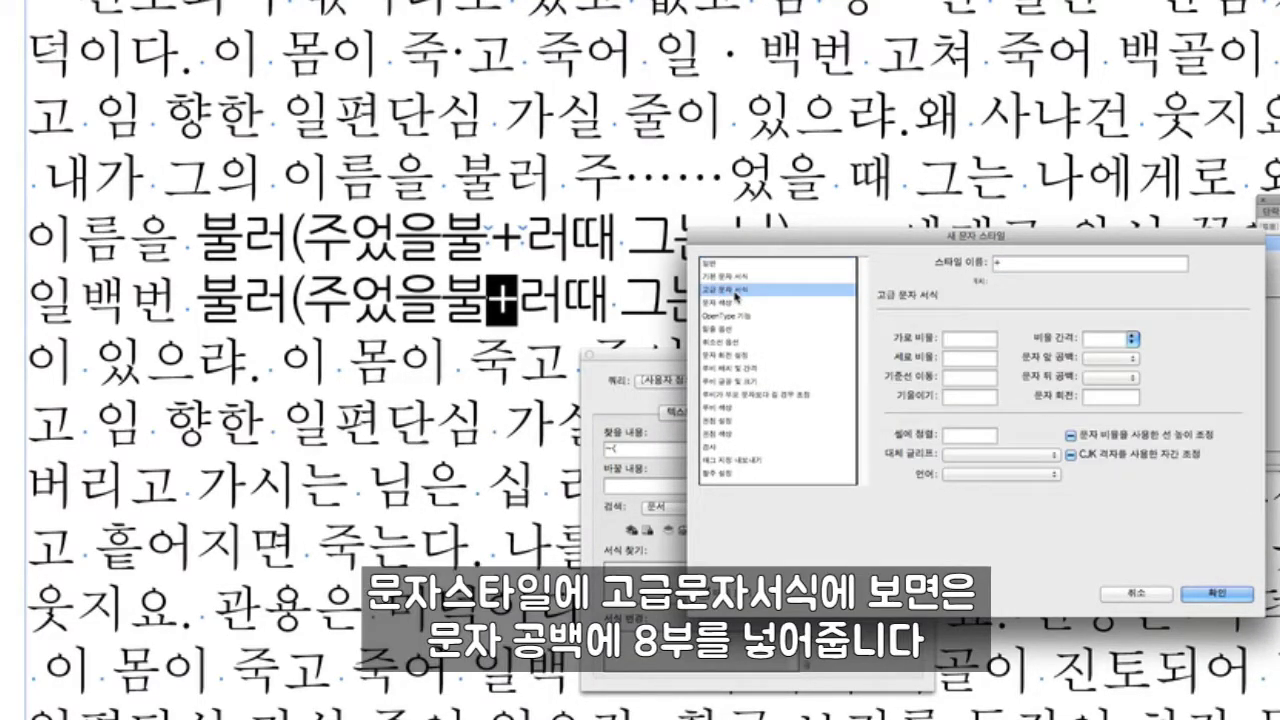
pyautogui.click(1133, 340)
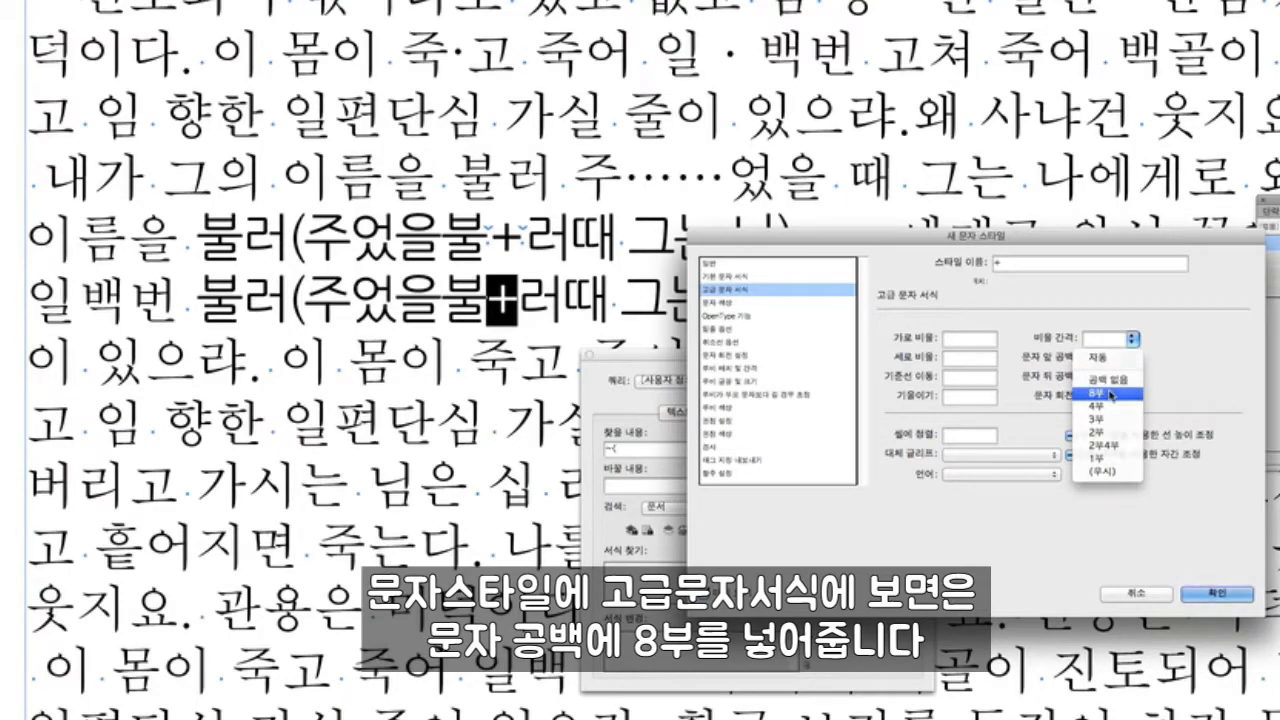
pyautogui.click(1111, 394)
pyautogui.click(1110, 377)
pyautogui.click(1100, 410)
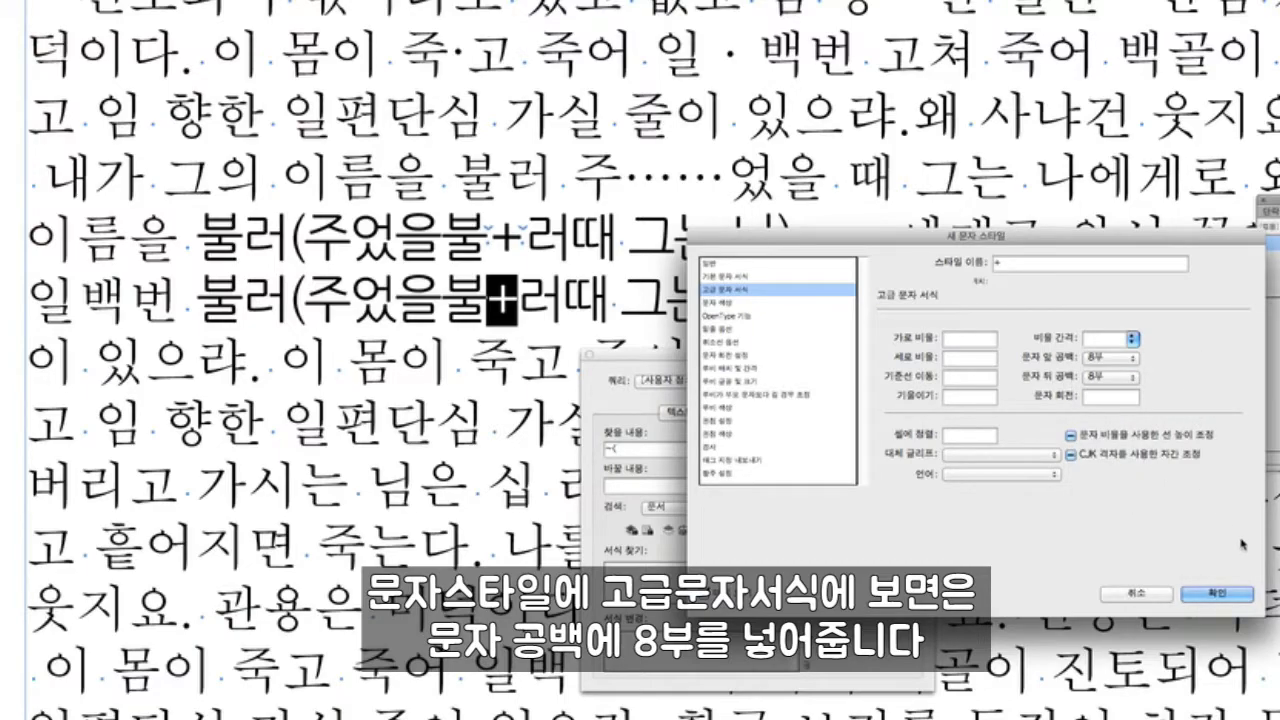
pyautogui.click(1216, 594)
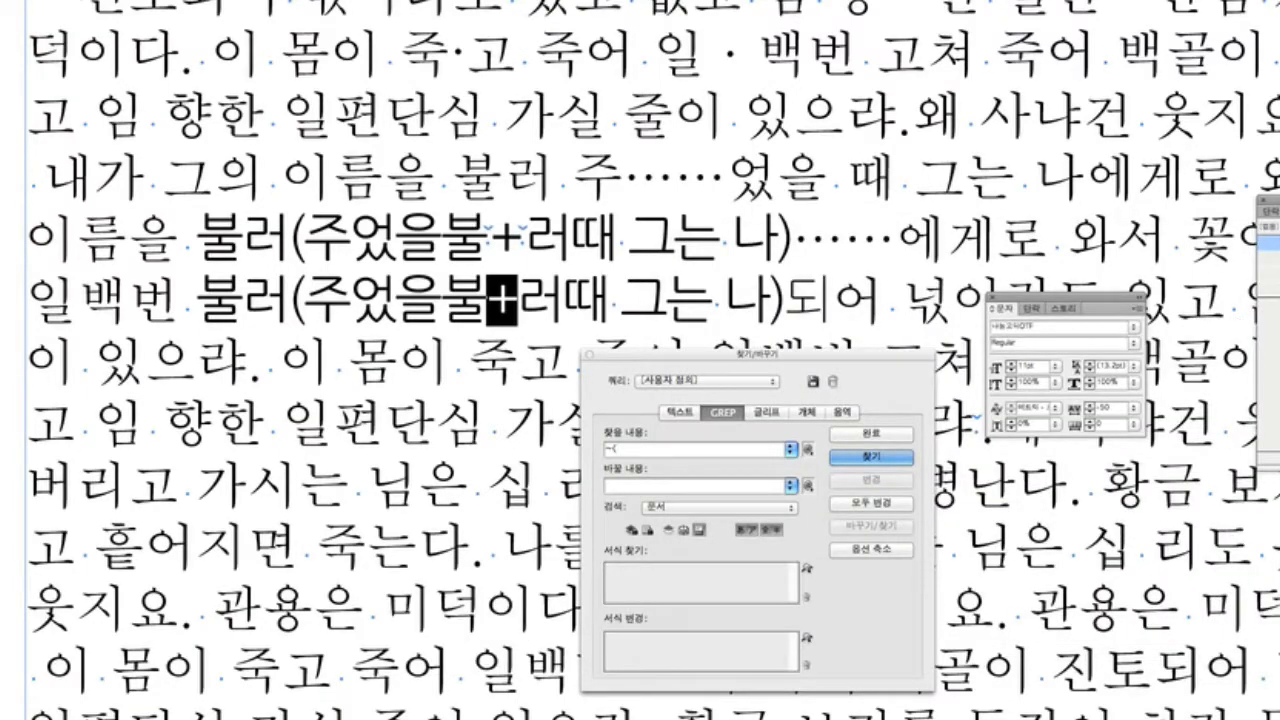
pyautogui.press('Return')
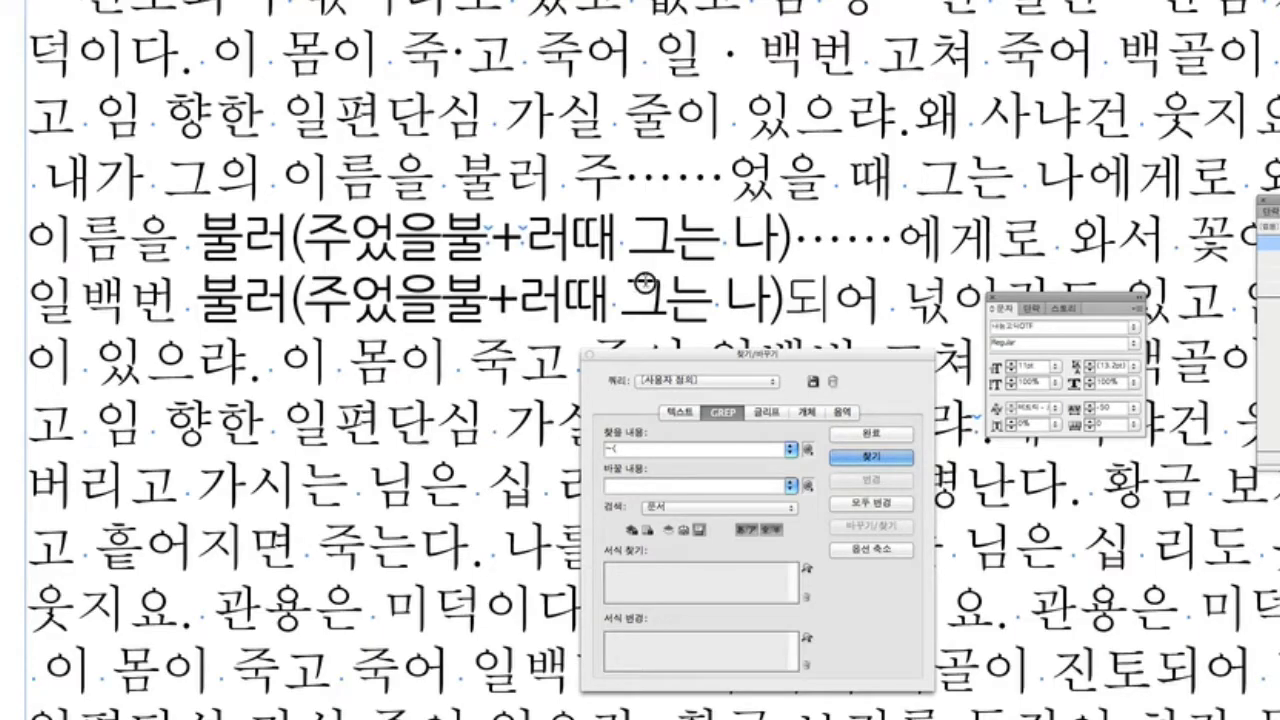
# Create a paragraph style named 공백 from the selected text around the + sign in the pasted copy
pyautogui.click(1270, 212)
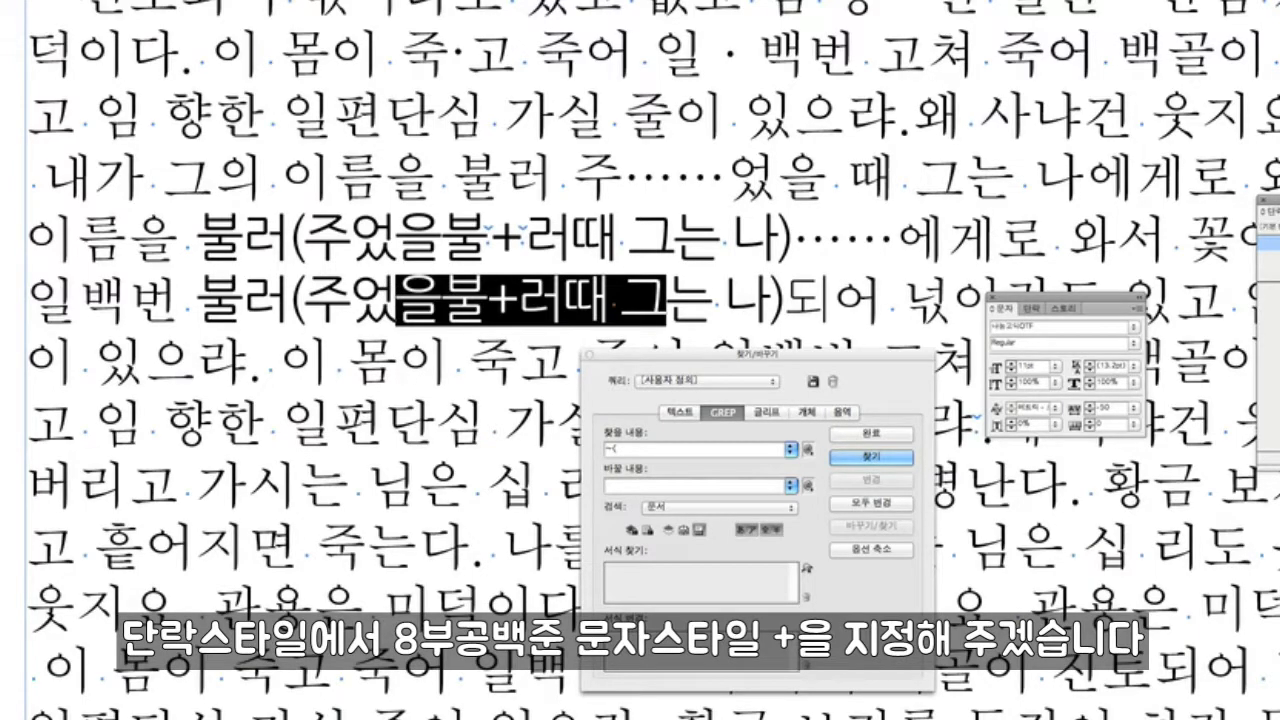
pyautogui.click(1278, 212)
pyautogui.click(1270, 214)
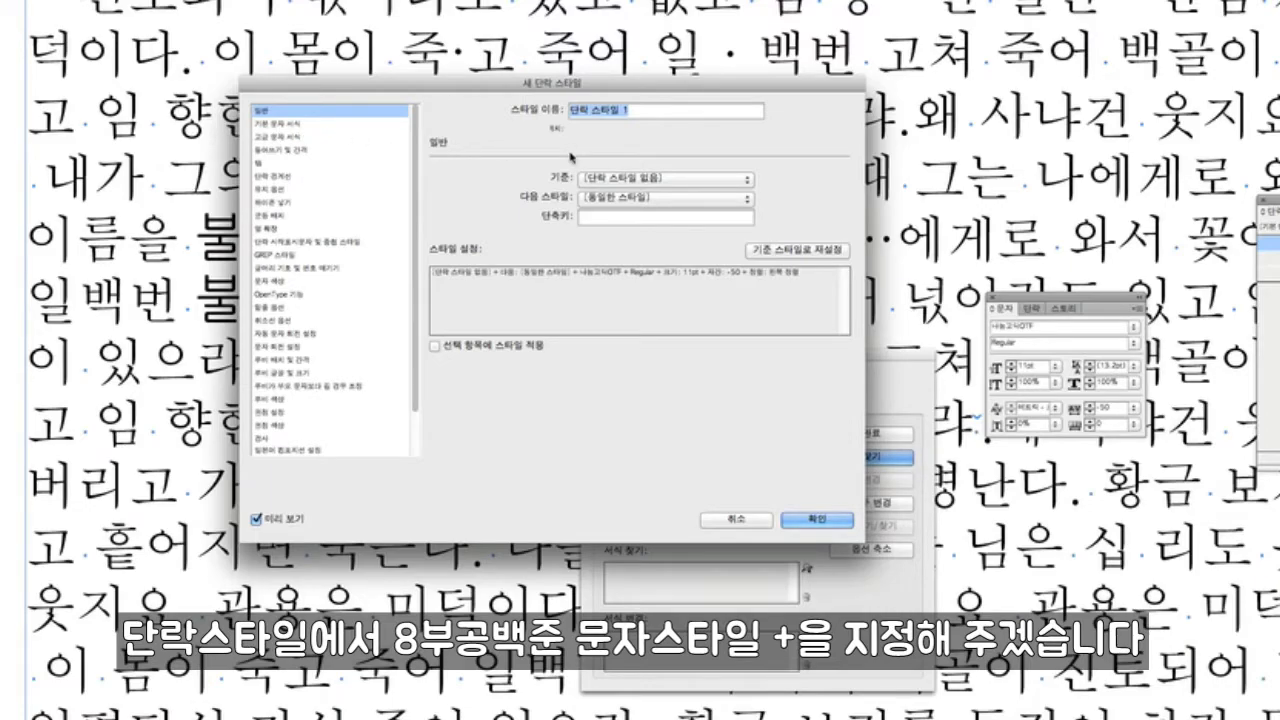
pyautogui.write('+8부')
pyautogui.press('BackSpace')
pyautogui.press('BackSpace')
pyautogui.press('BackSpace')
pyautogui.press('BackSpace')
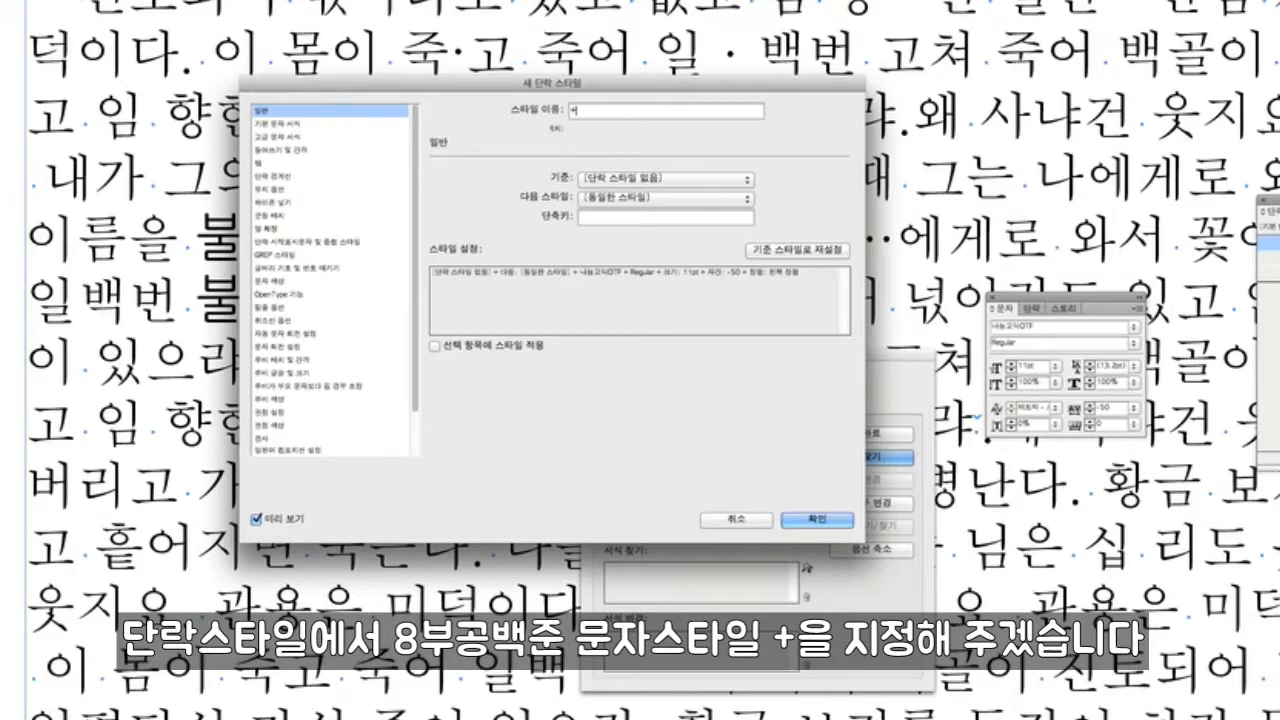
pyautogui.write('공백')
pyautogui.press('Return')
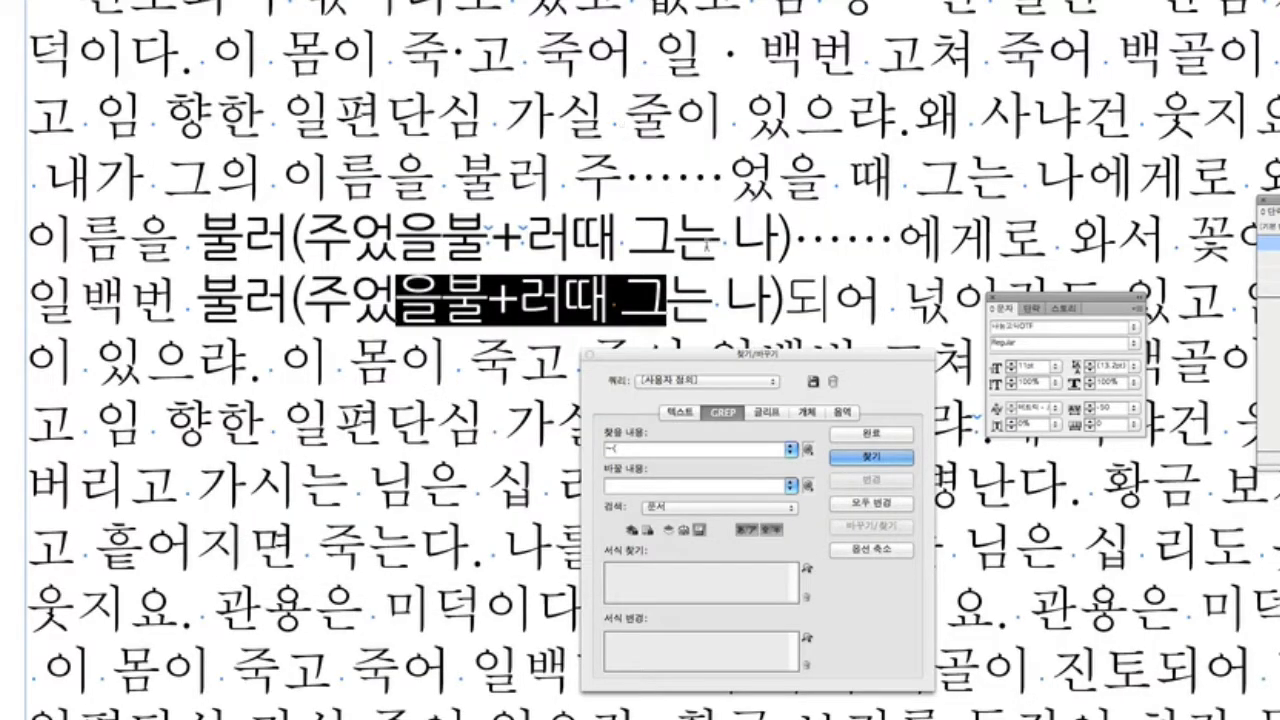
# Split off a new paragraph starting at 일백번 and apply the 공백 paragraph style to it
pyautogui.click(31, 302)
pyautogui.press('Return')
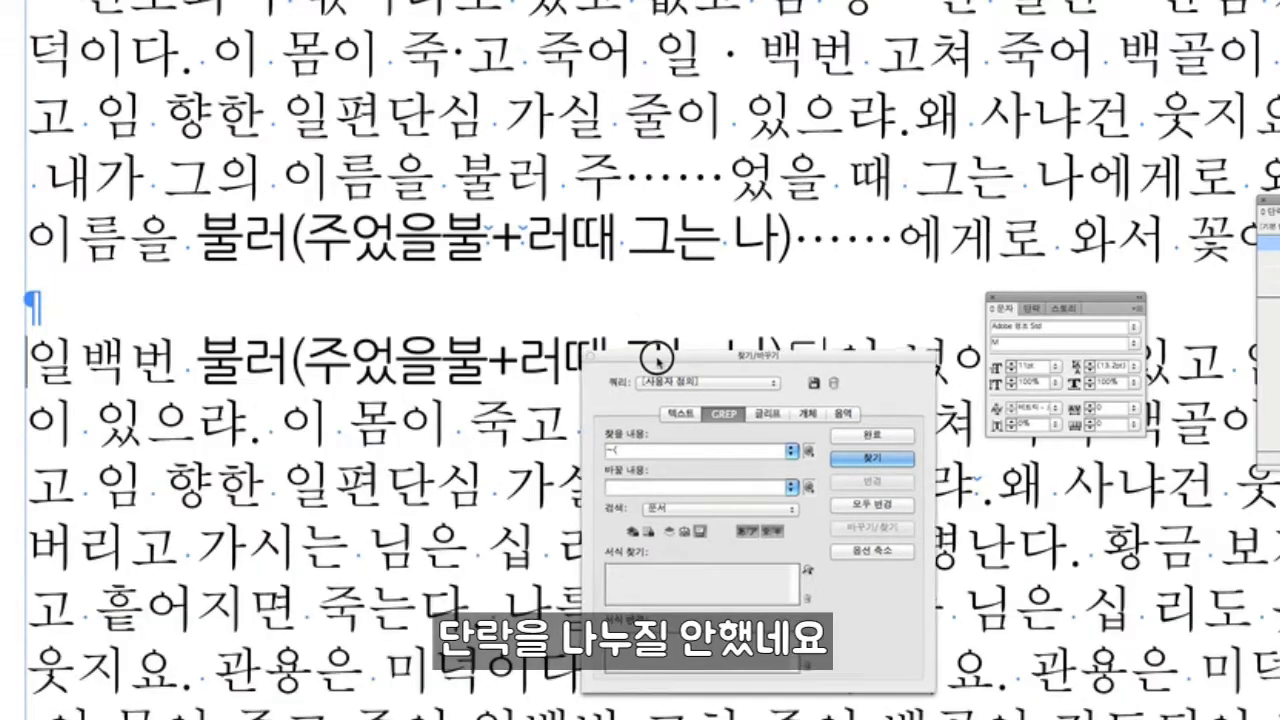
pyautogui.moveTo(655, 356); pyautogui.dragTo(570, 478)
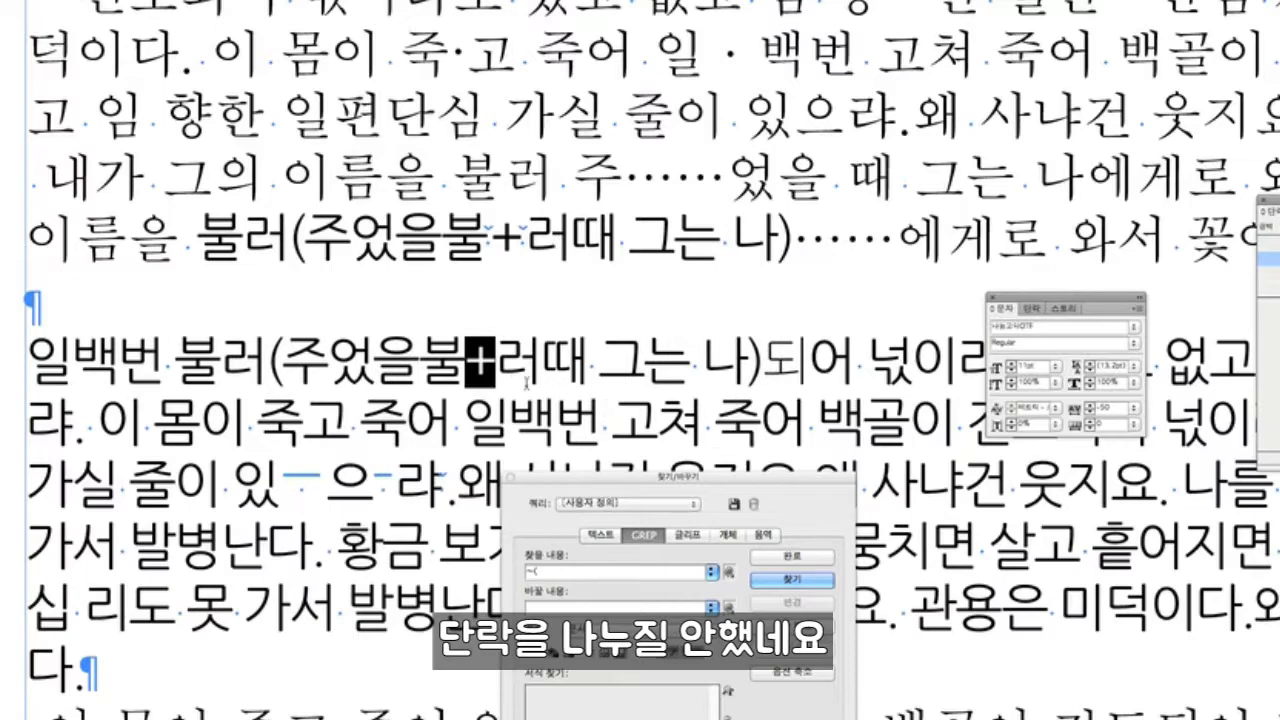
# Add a GREP style to the 공백 paragraph style that applies the + character style to \+
pyautogui.click(491, 364)
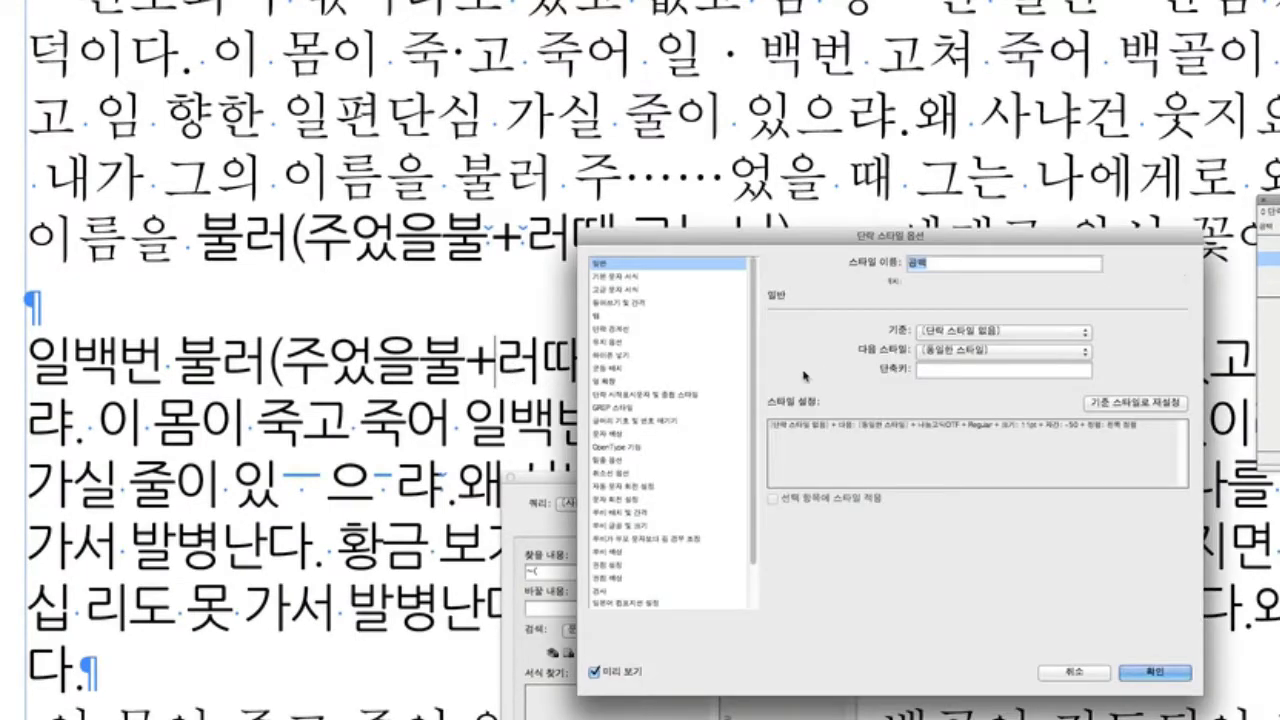
pyautogui.click(603, 409)
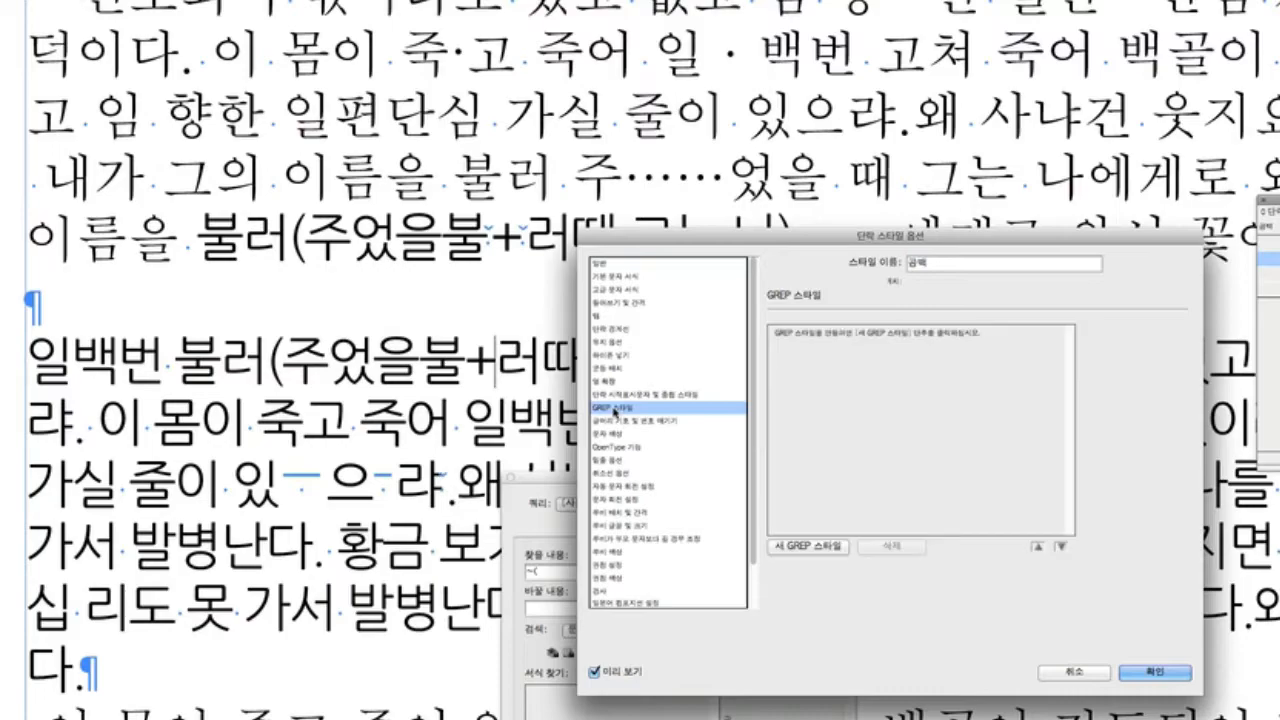
pyautogui.click(810, 546)
pyautogui.click(873, 330)
pyautogui.click(880, 333)
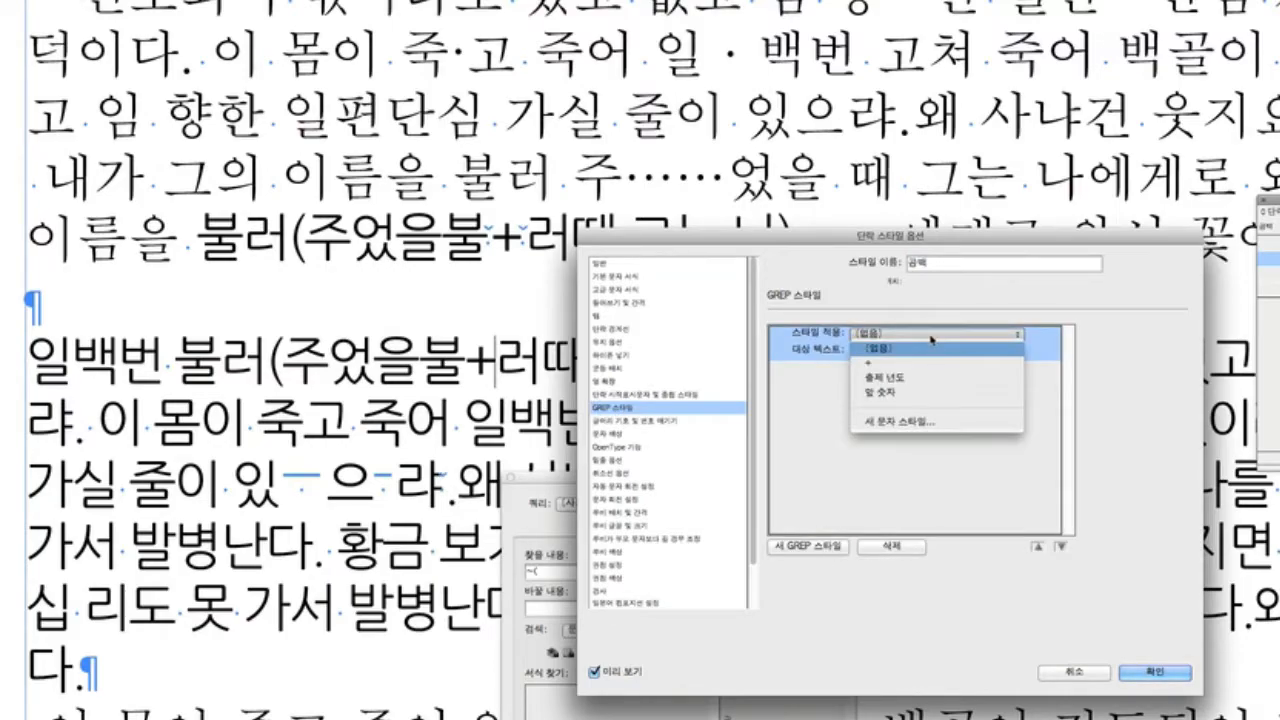
pyautogui.click(893, 360)
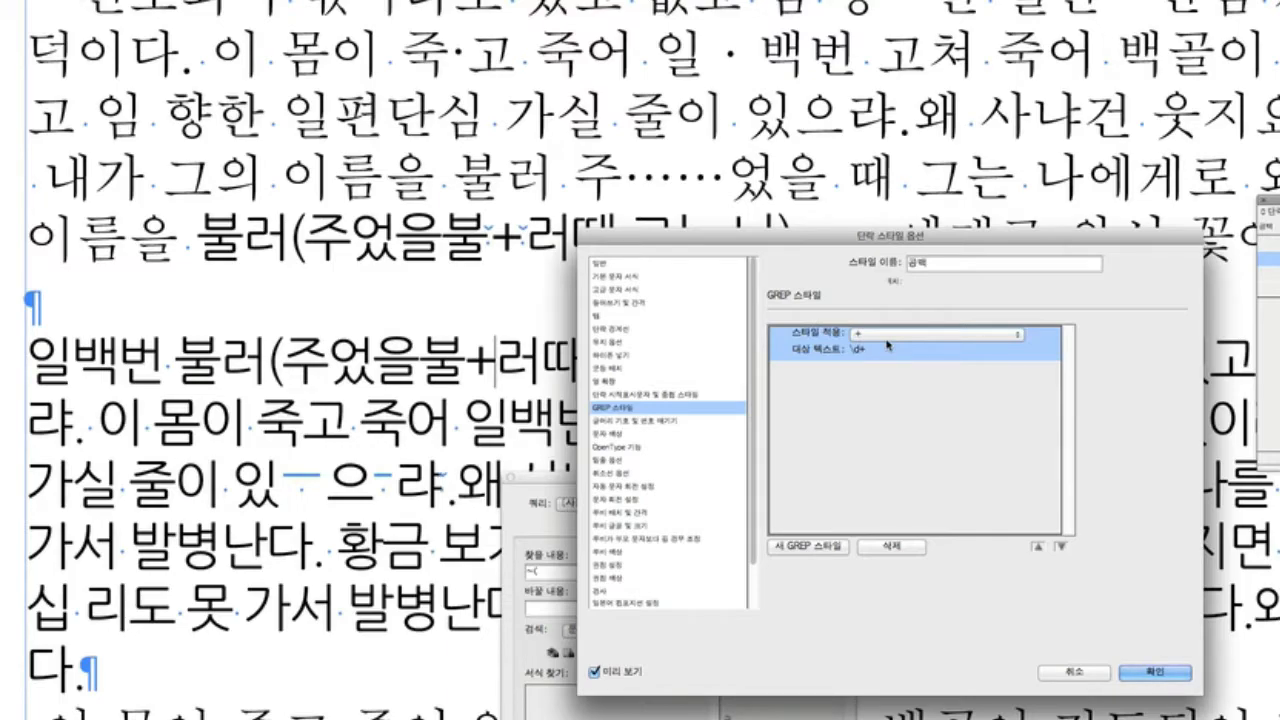
pyautogui.click(888, 349)
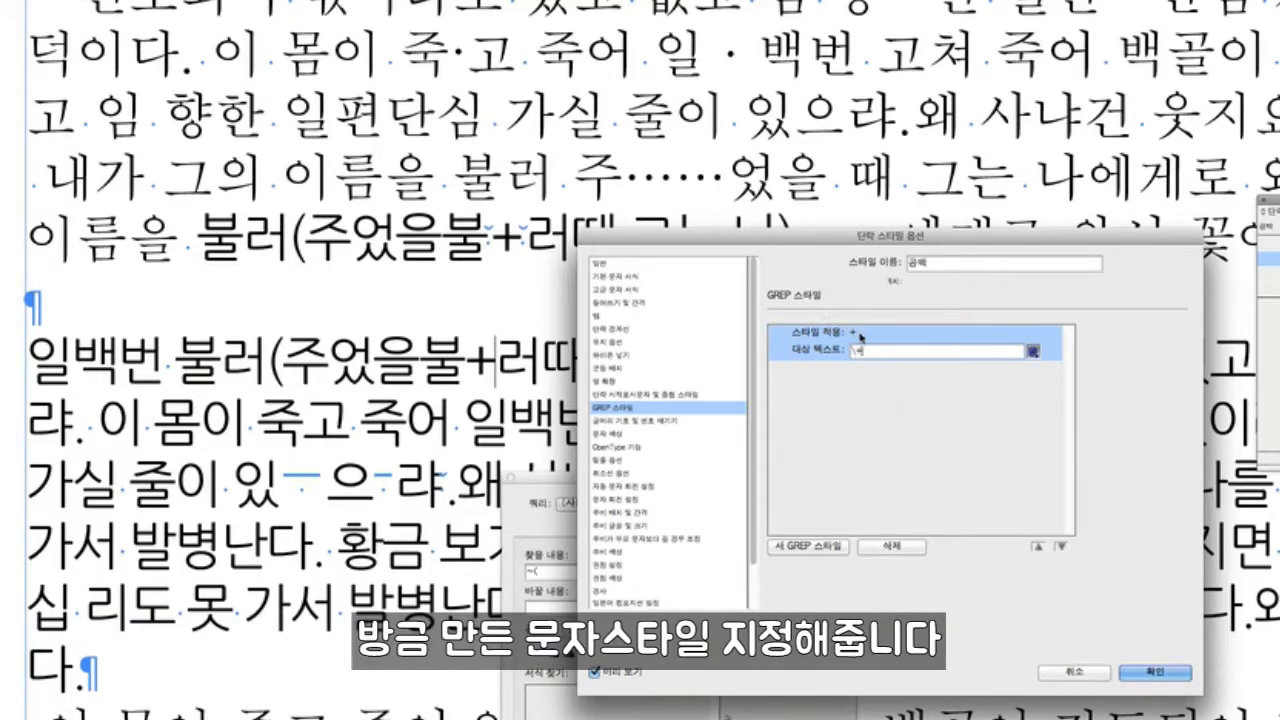
pyautogui.click(939, 463)
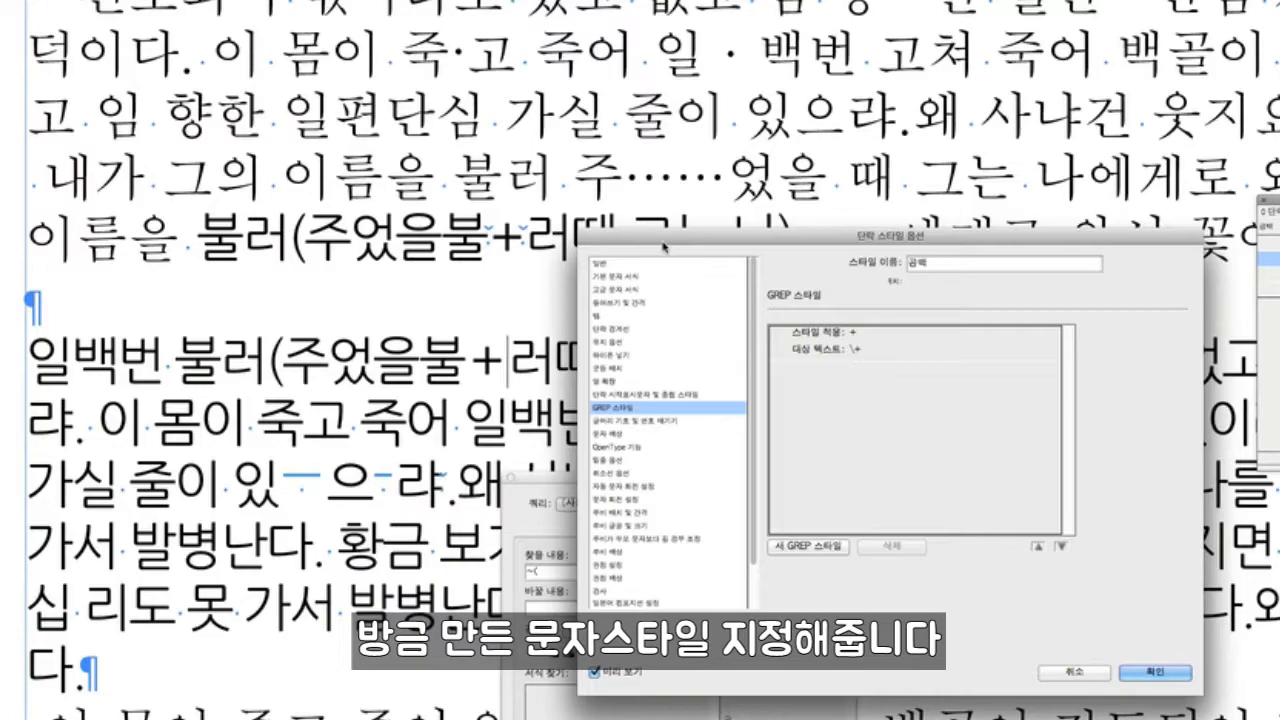
# Compare the text with the 공백 style's preview off and on, and save the style with its GREP rule
pyautogui.moveTo(661, 244); pyautogui.dragTo(748, 231)
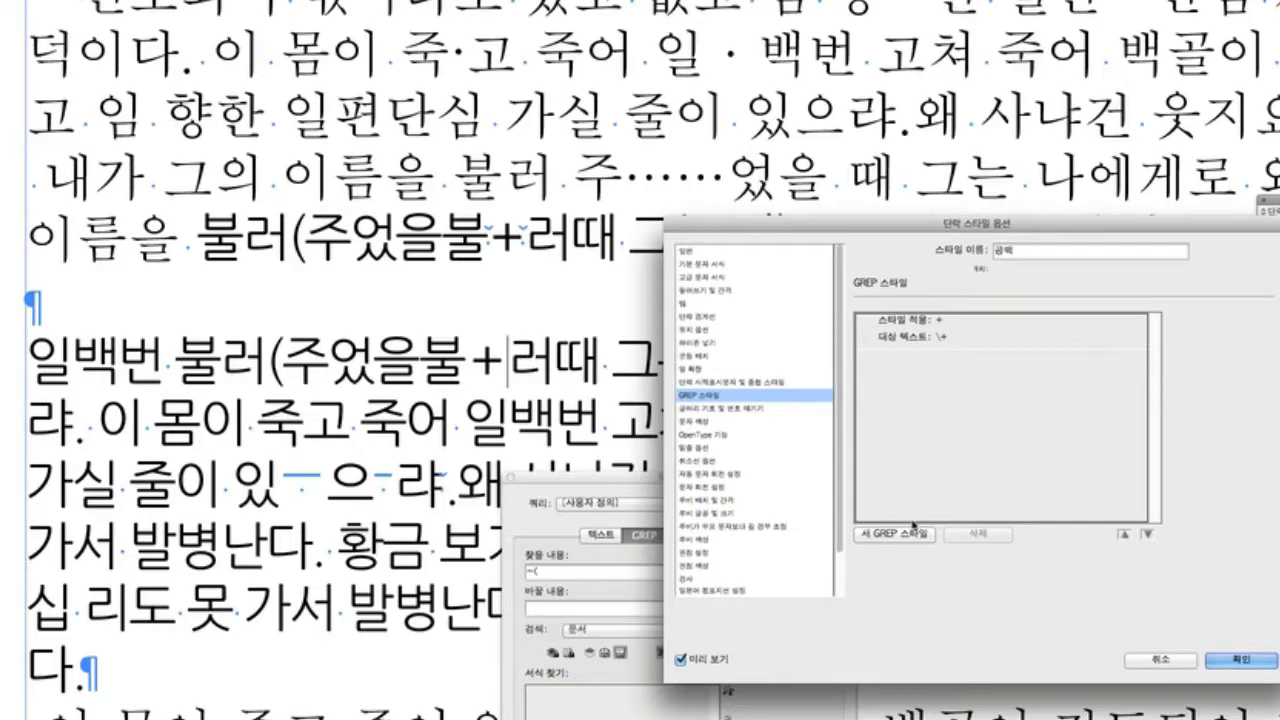
pyautogui.click(680, 660)
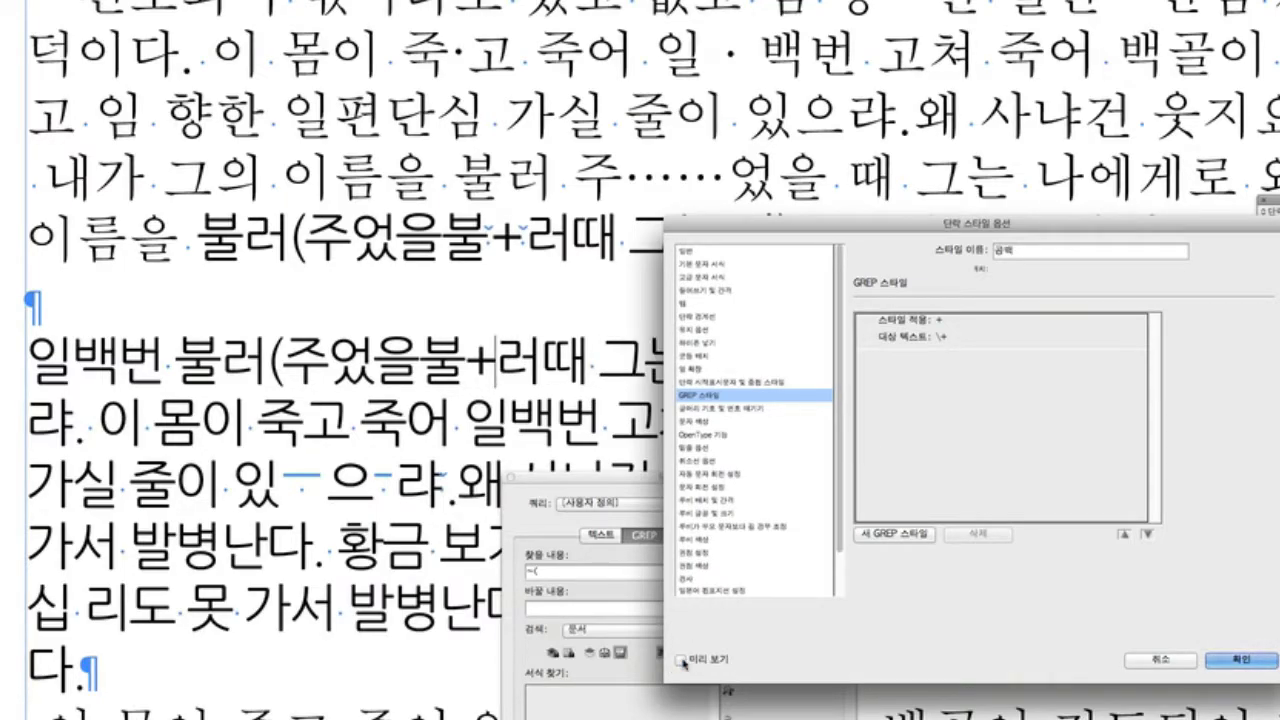
pyautogui.click(680, 660)
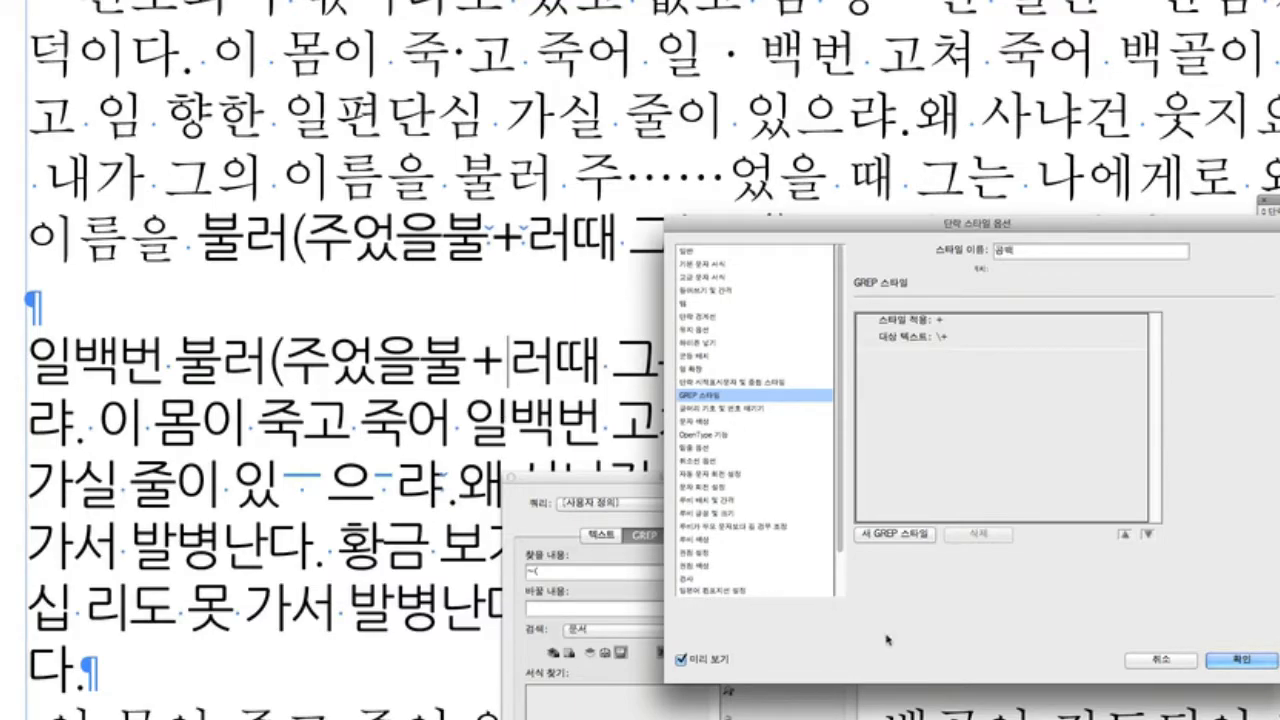
pyautogui.click(1262, 662)
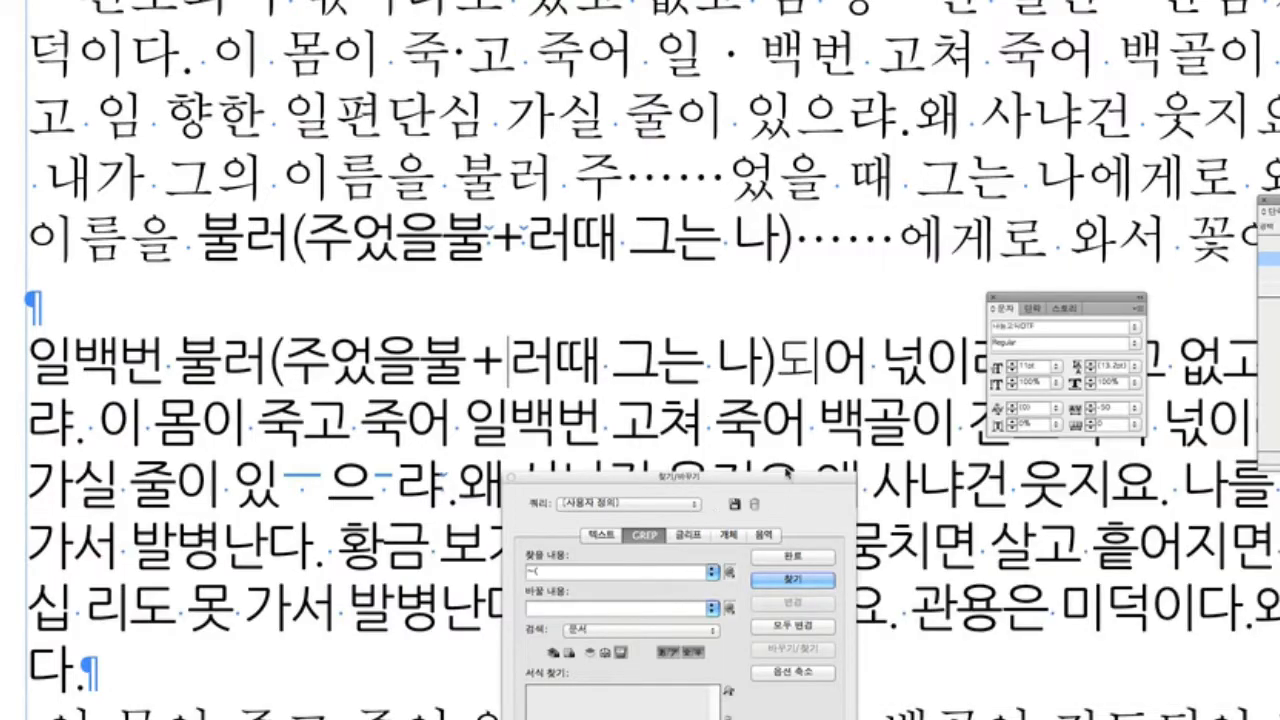
# Clear the GREP search expression in Find/Change and browse the special-character categories for searching, including 공백
pyautogui.press('Escape')
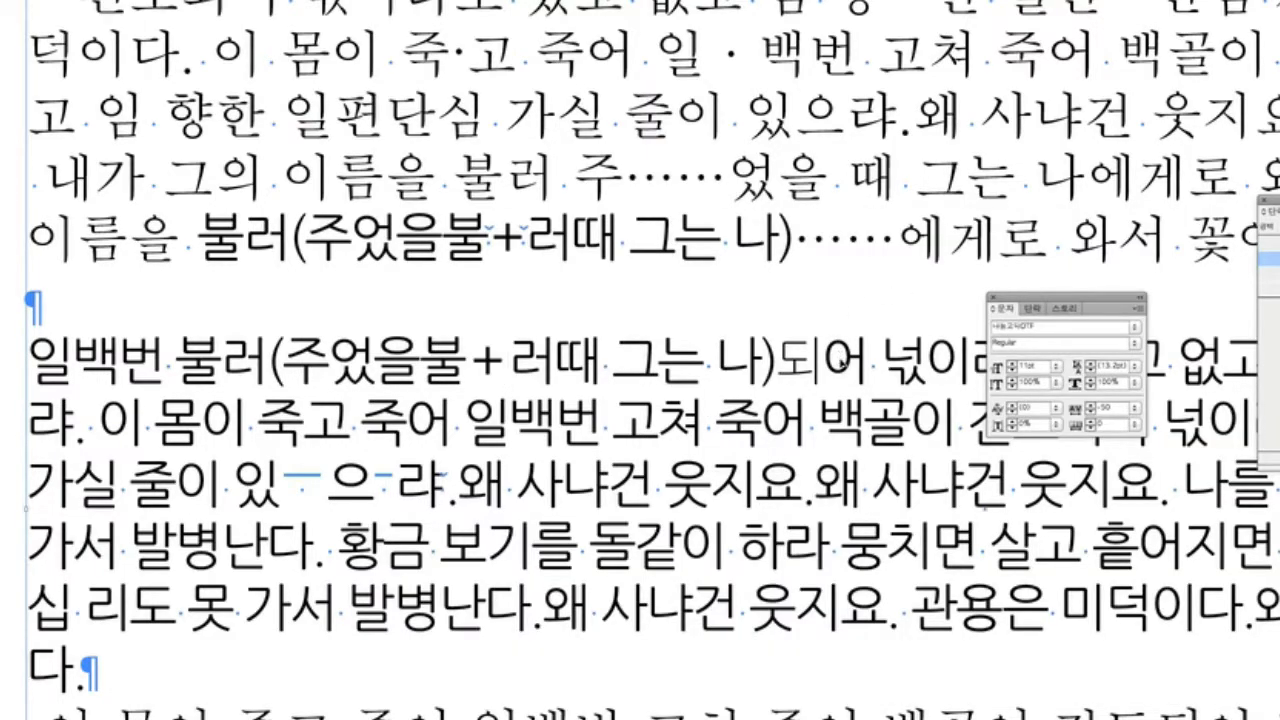
pyautogui.press('super+f')
pyautogui.moveTo(744, 477); pyautogui.dragTo(846, 172)
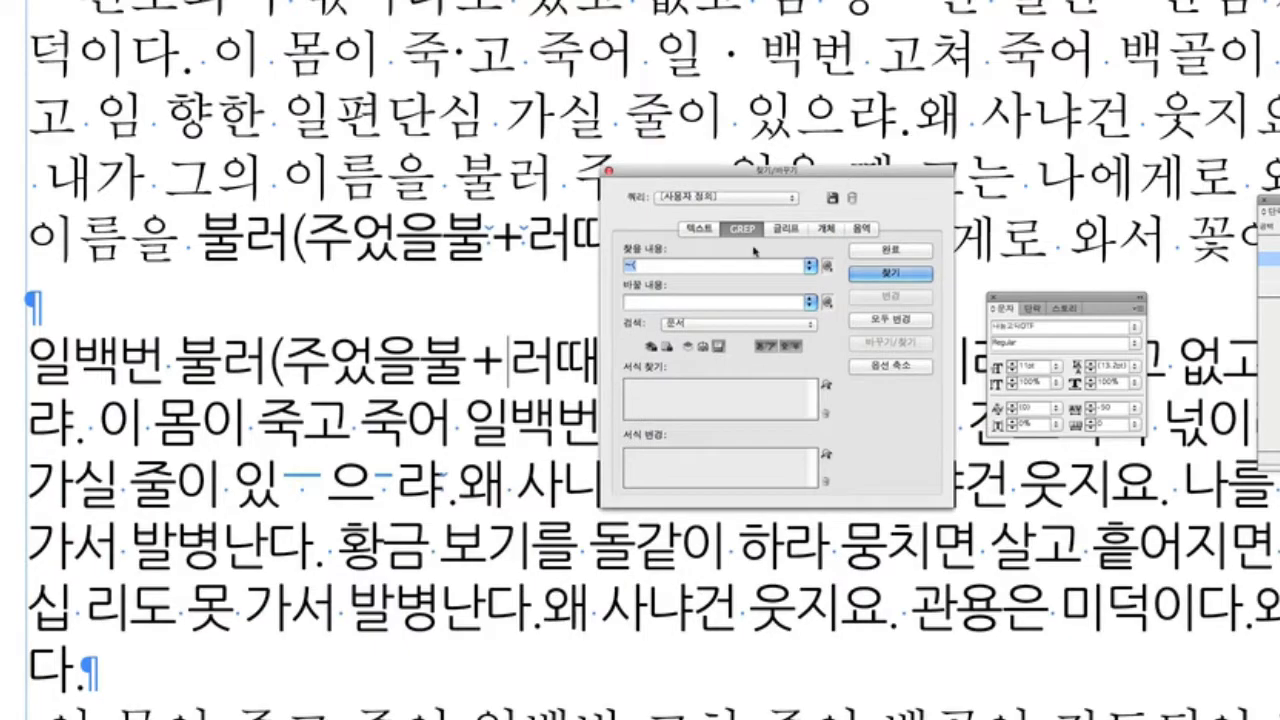
pyautogui.moveTo(669, 267); pyautogui.dragTo(553, 260)
pyautogui.press('BackSpace')
pyautogui.moveTo(736, 174); pyautogui.dragTo(732, 222)
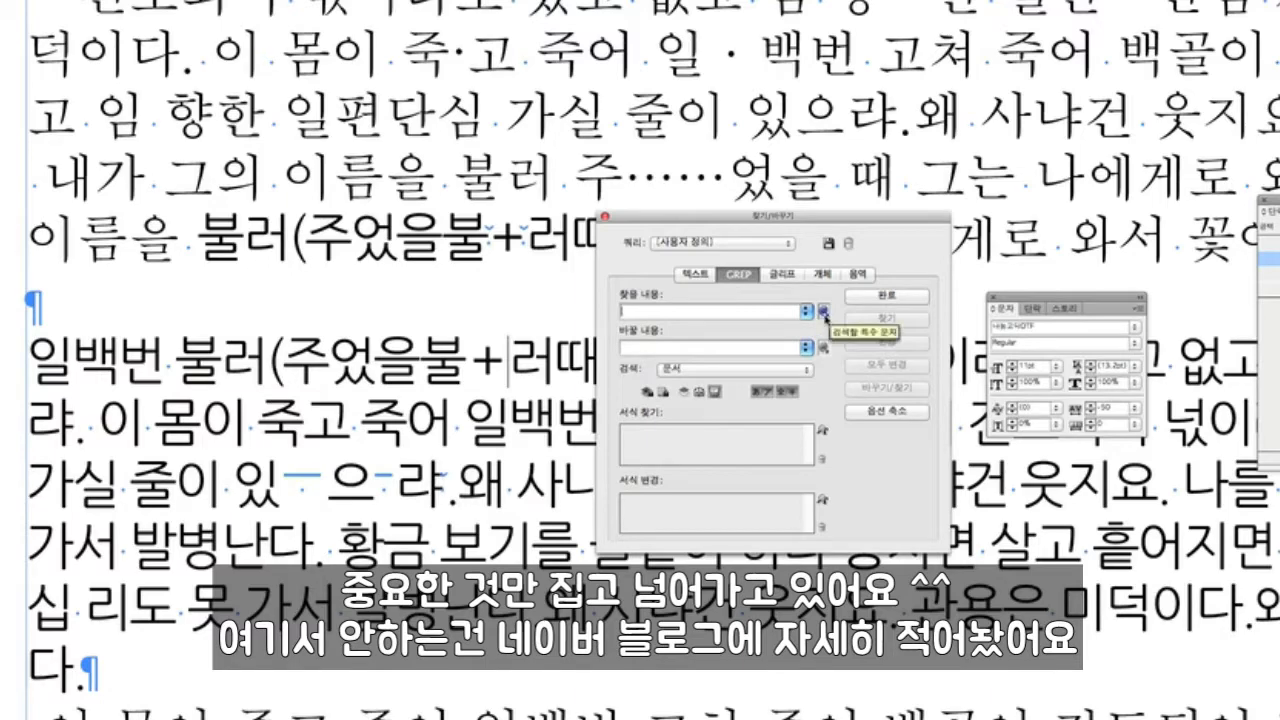
pyautogui.click(823, 312)
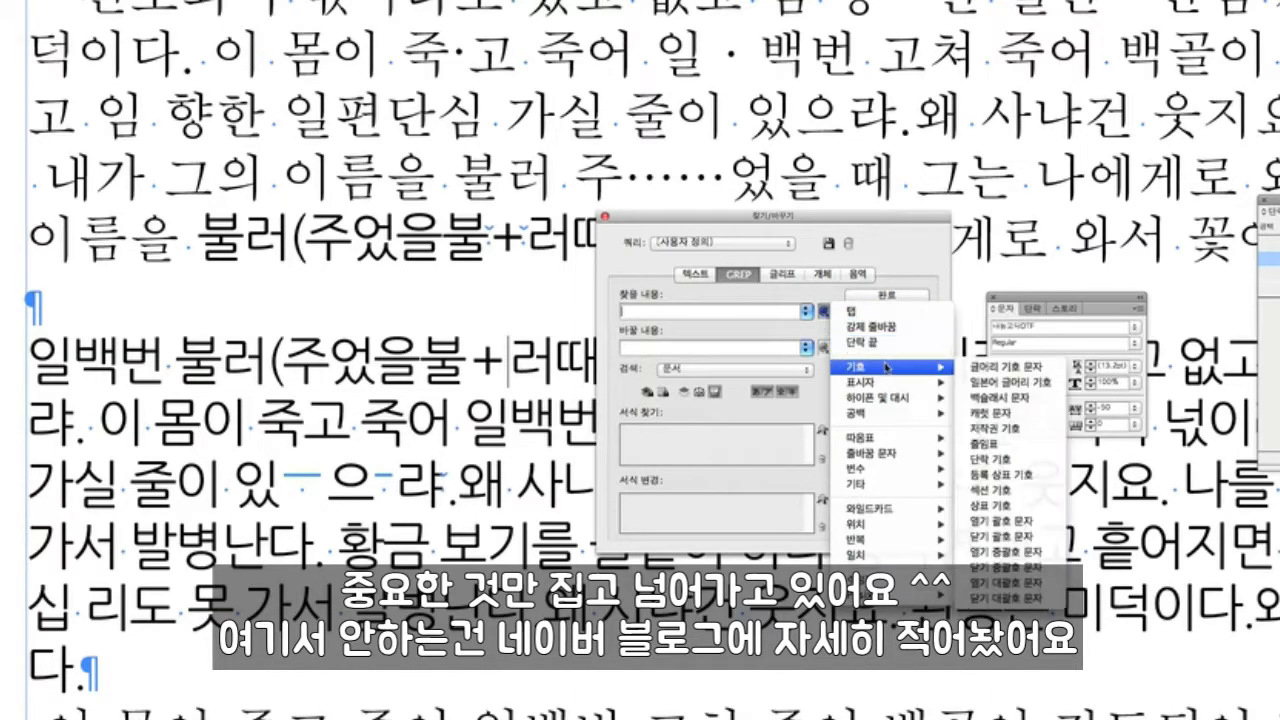
pyautogui.moveTo(894, 400)
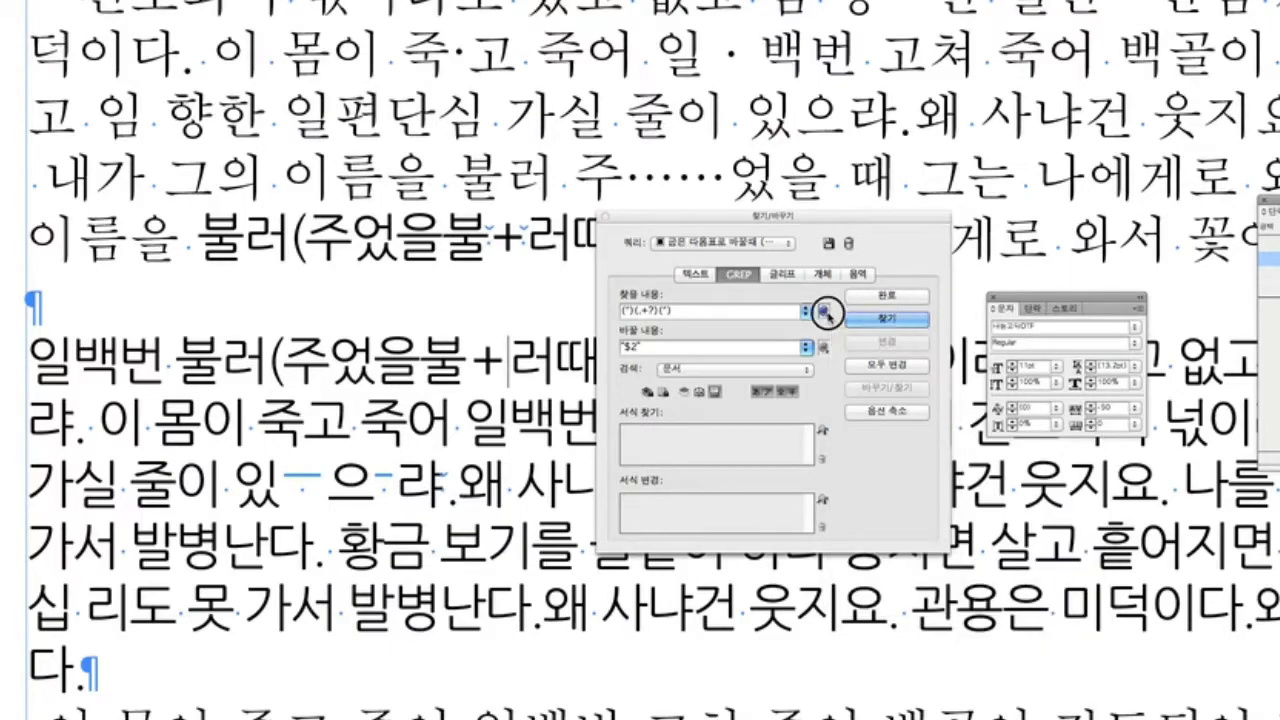
# Examine the 따옴표 category and the 굽은 따옴표로 바꿀때 query's search expression (")(.+?)(") and its replacement containing $2
pyautogui.click(826, 313)
pyautogui.moveTo(880, 442)
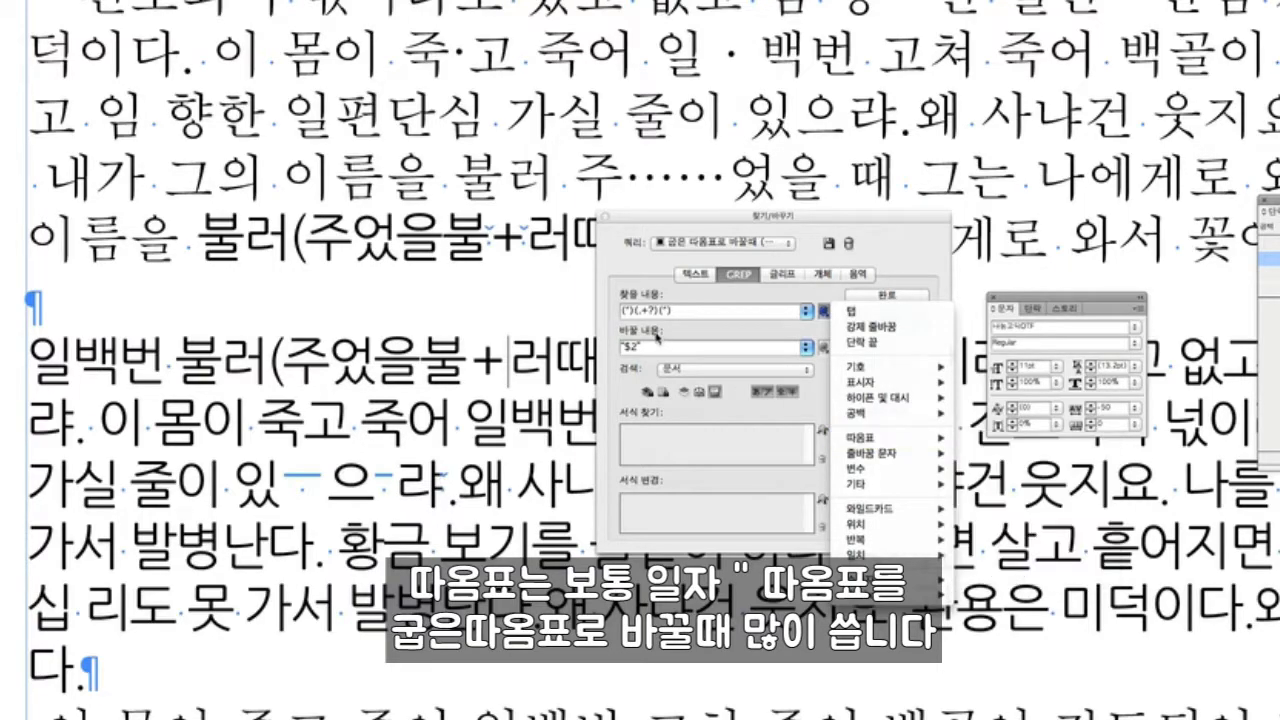
pyautogui.click(686, 312)
pyautogui.click(621, 310)
pyautogui.moveTo(621, 310); pyautogui.dragTo(607, 310)
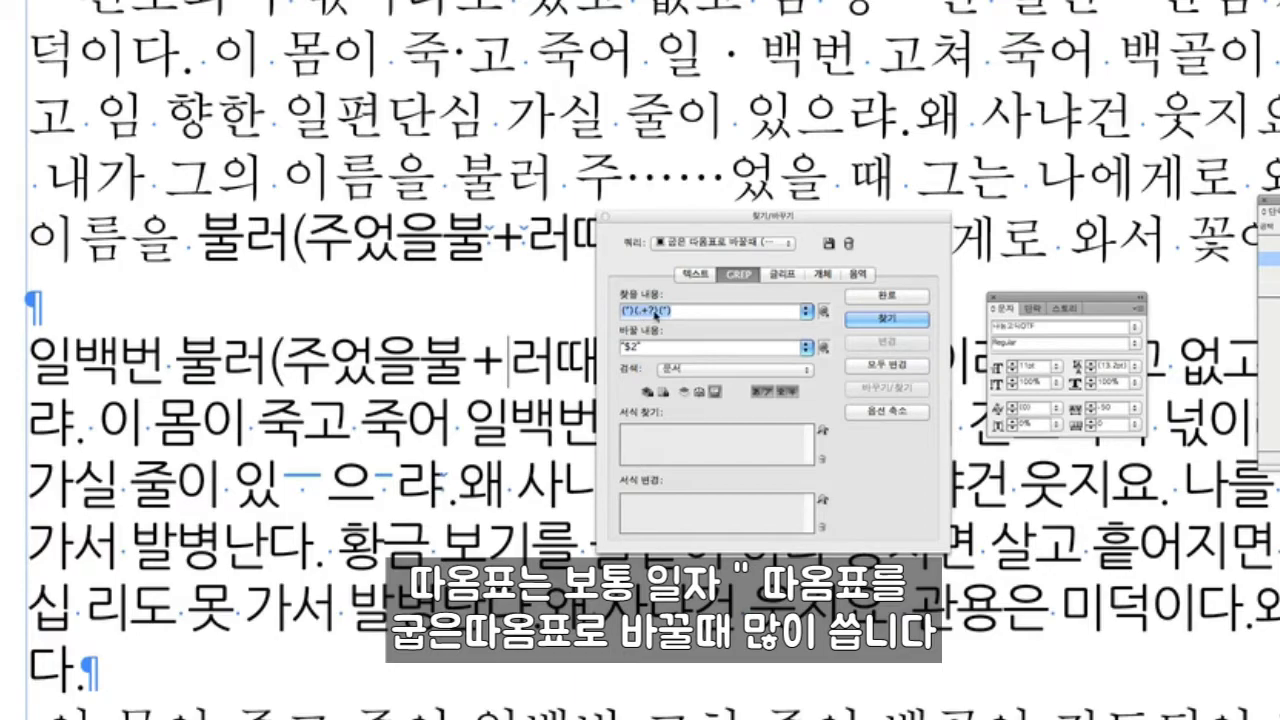
pyautogui.click(671, 310)
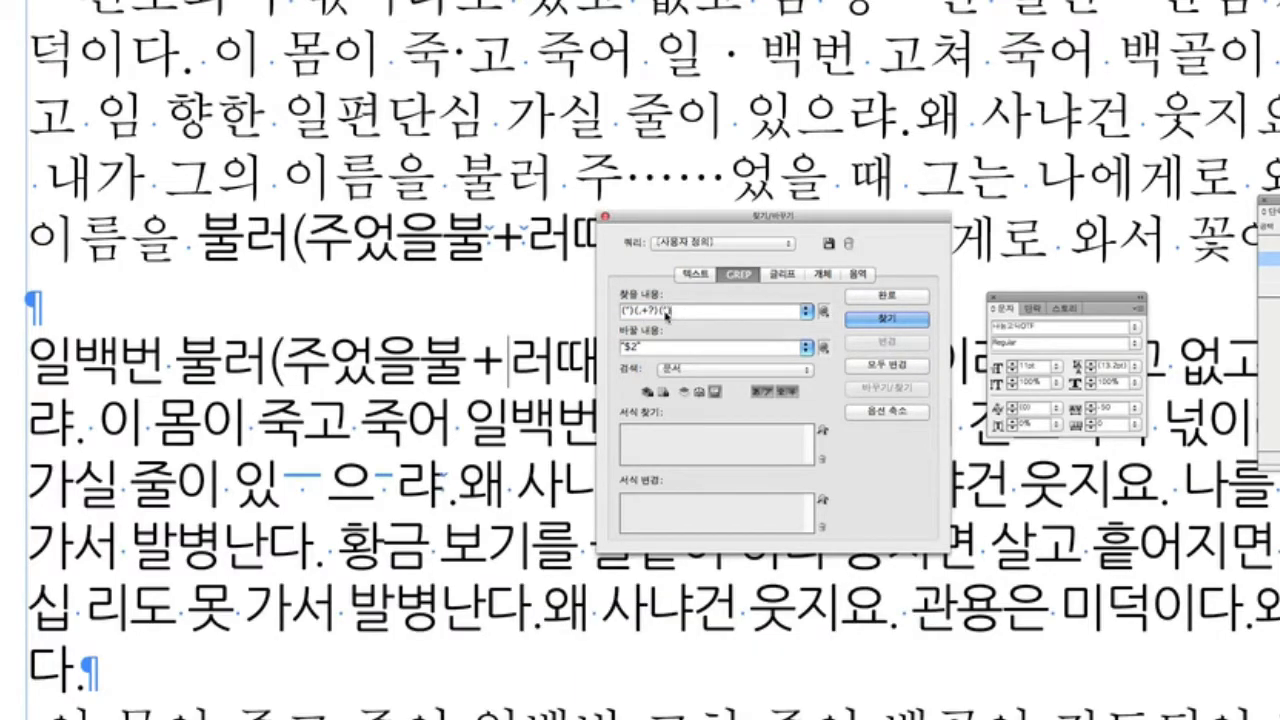
pyautogui.moveTo(631, 311); pyautogui.dragTo(625, 311)
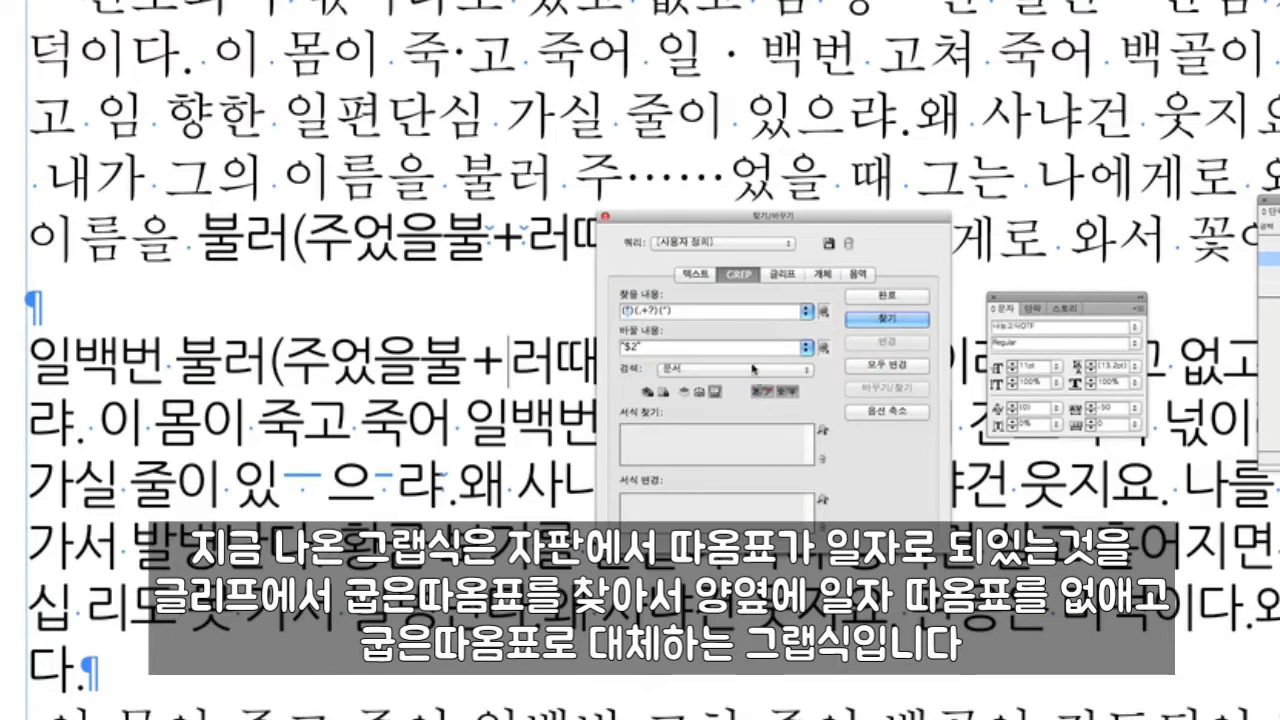
pyautogui.click(666, 311)
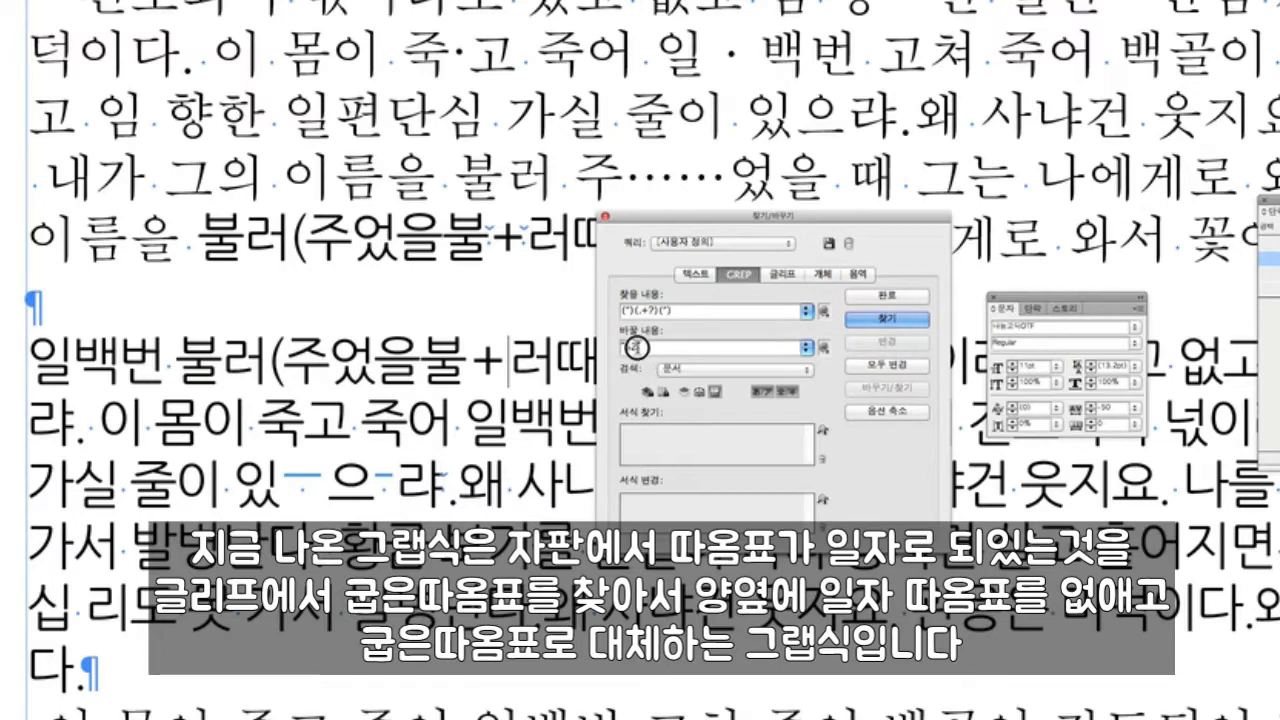
pyautogui.click(620, 345)
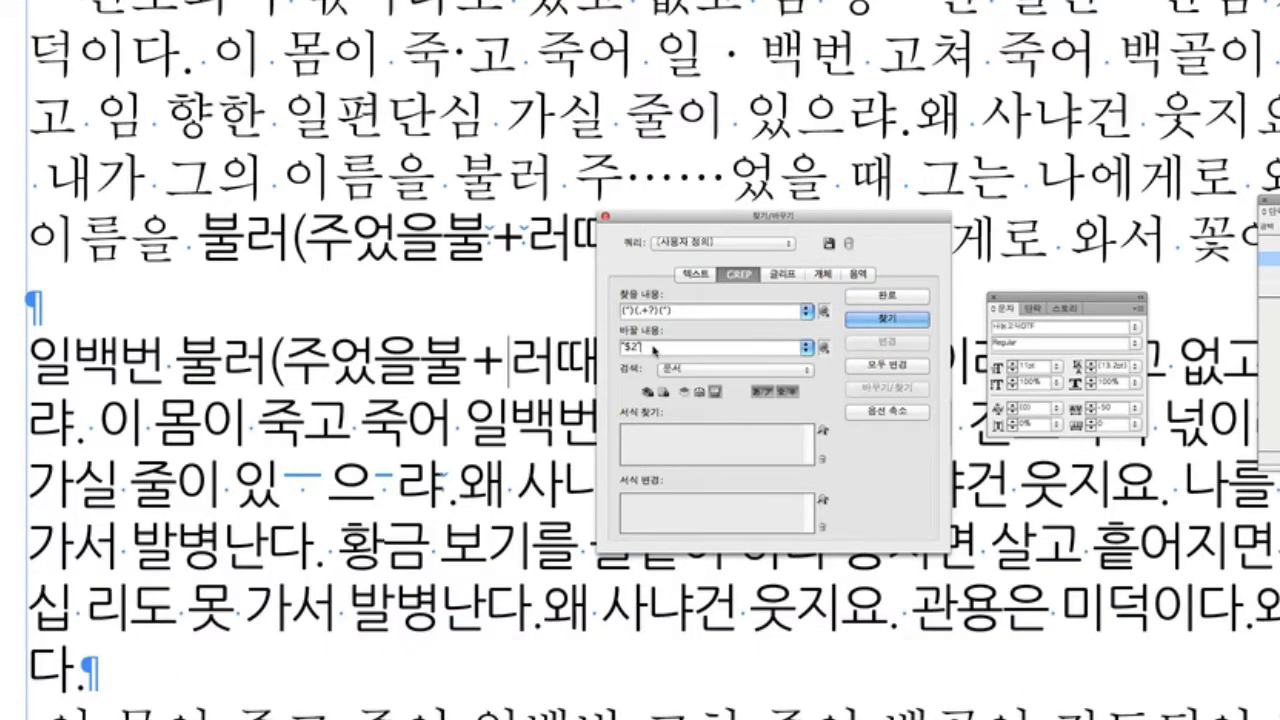
pyautogui.write('"')
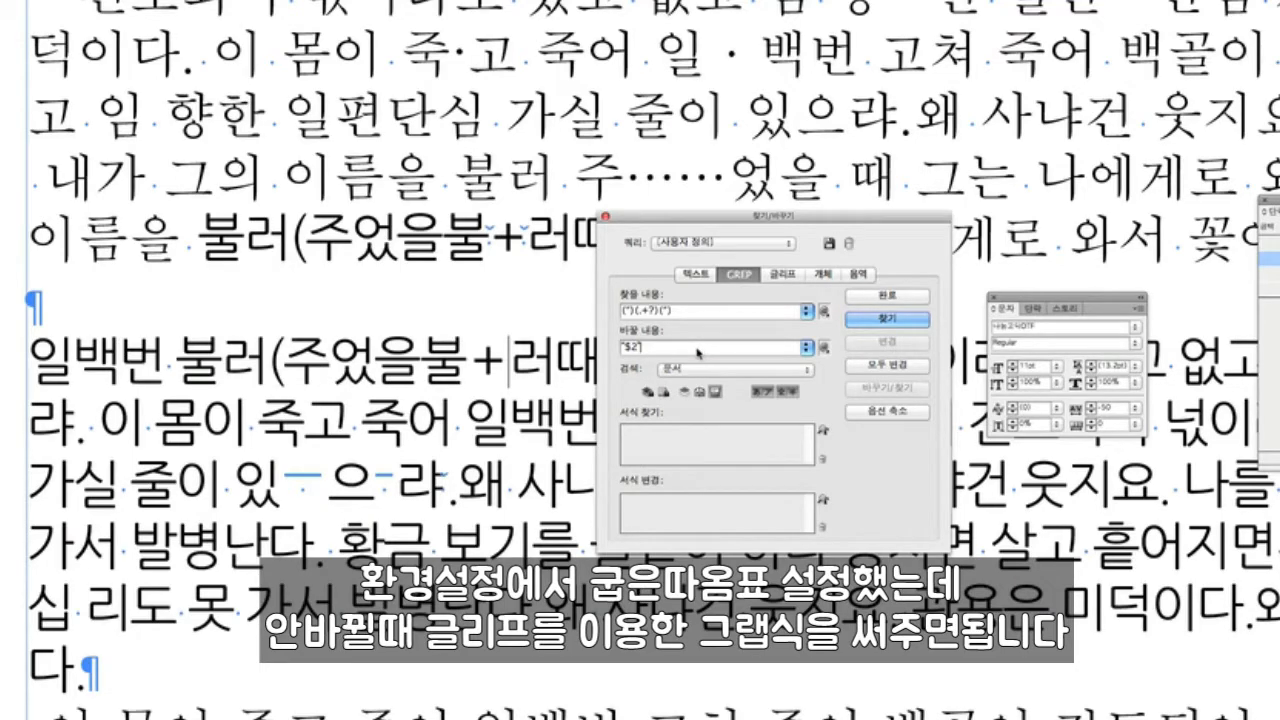
pyautogui.press('Escape')
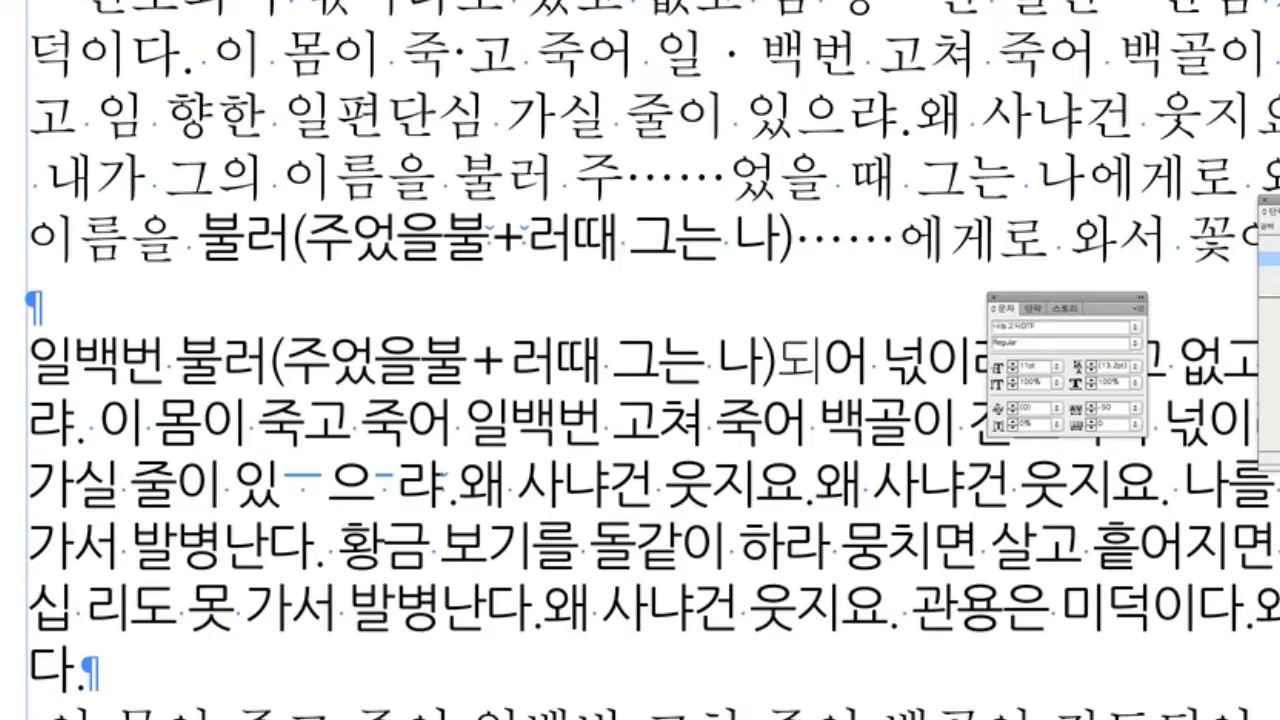
# Review the 굽은 따옴표 사용 preference and set curly double and single quotation marks for the 한국어 dictionary
pyautogui.press('super+k')
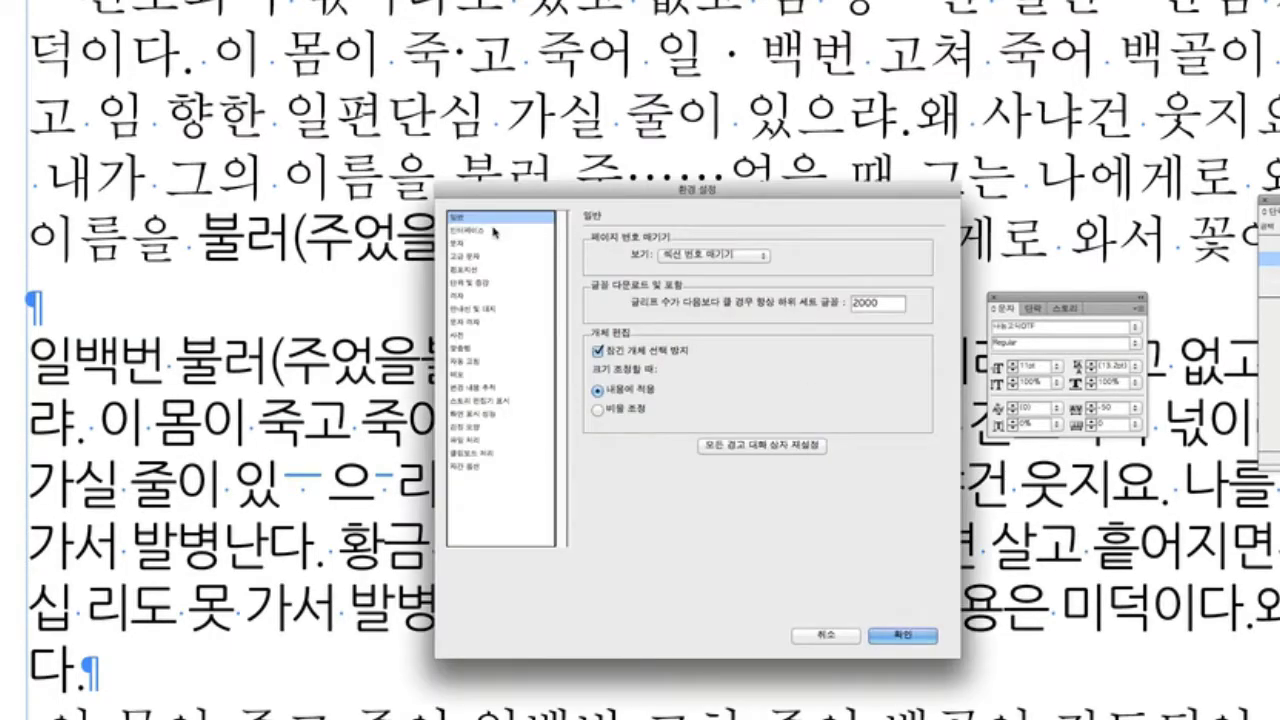
pyautogui.click(460, 243)
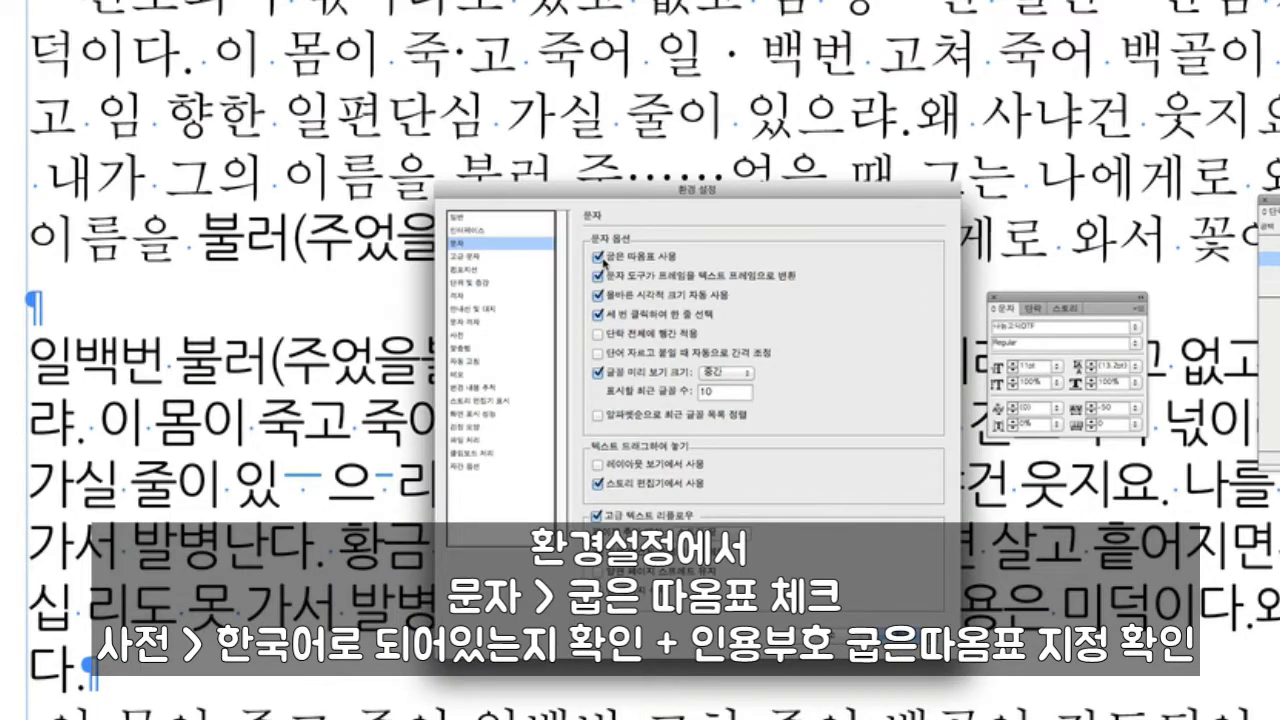
pyautogui.click(466, 336)
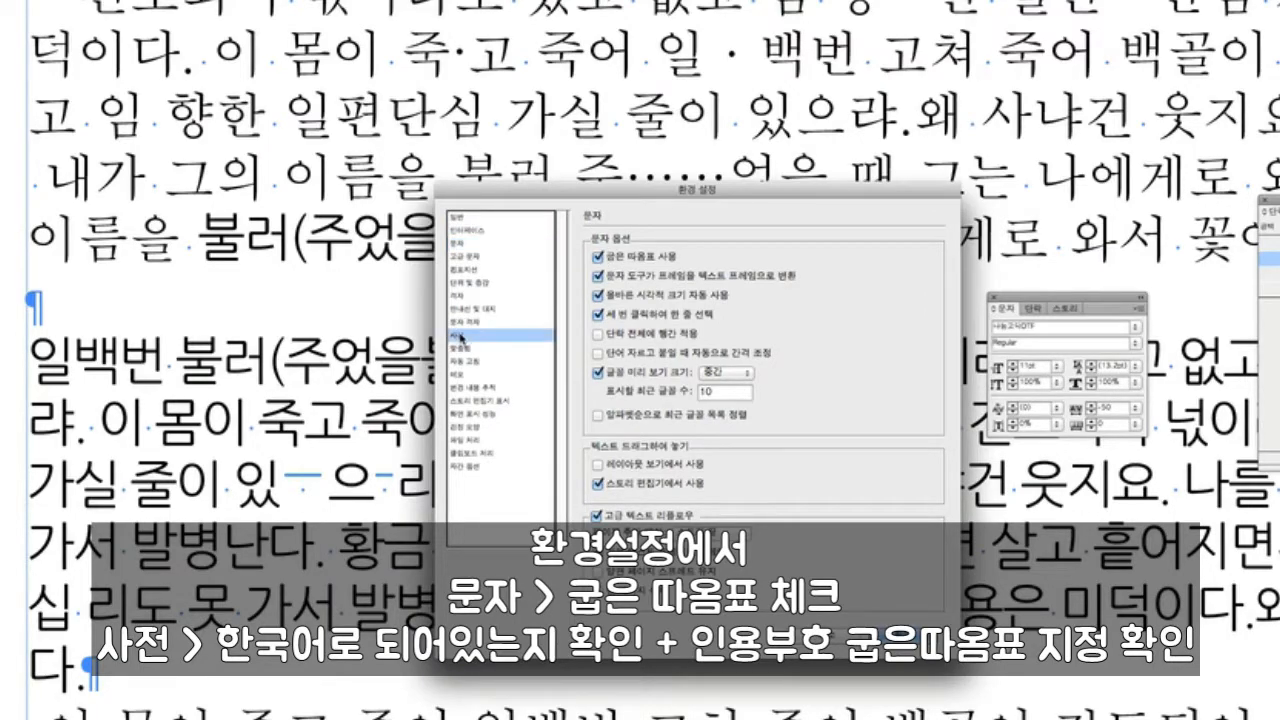
pyautogui.click(716, 242)
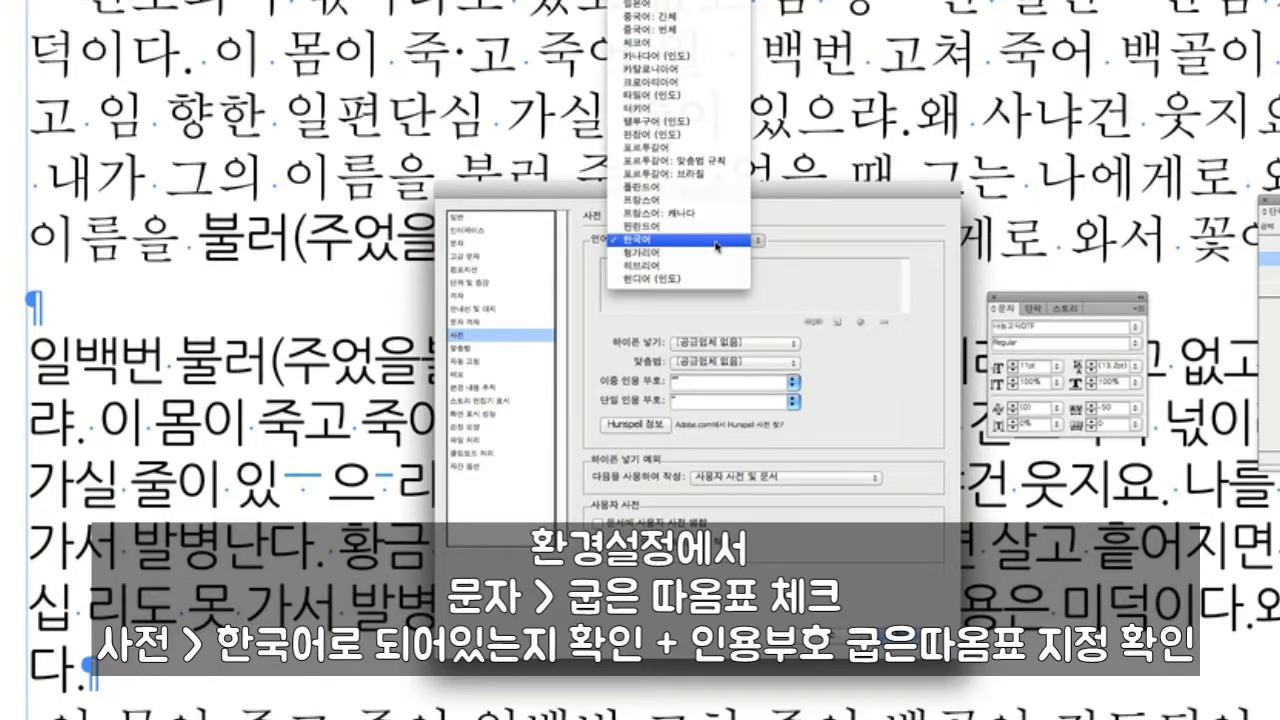
pyautogui.click(716, 242)
pyautogui.click(795, 382)
pyautogui.click(694, 399)
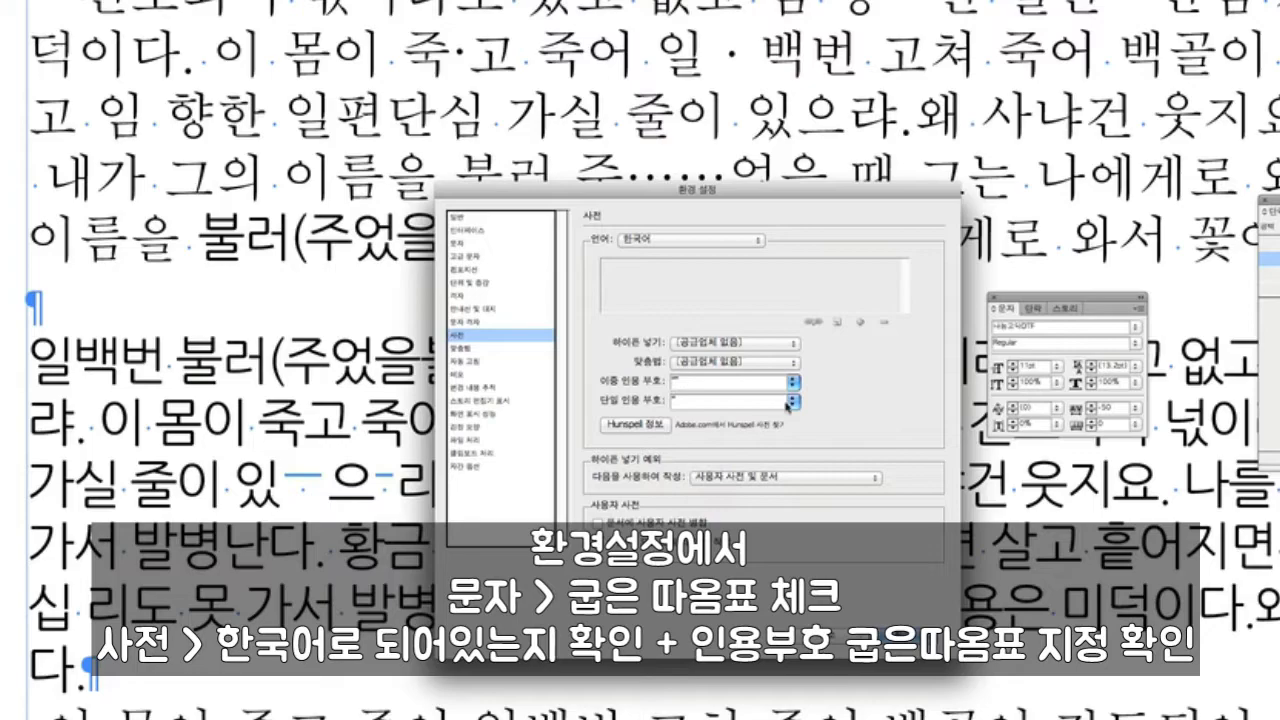
pyautogui.click(795, 401)
pyautogui.click(690, 416)
pyautogui.click(918, 635)
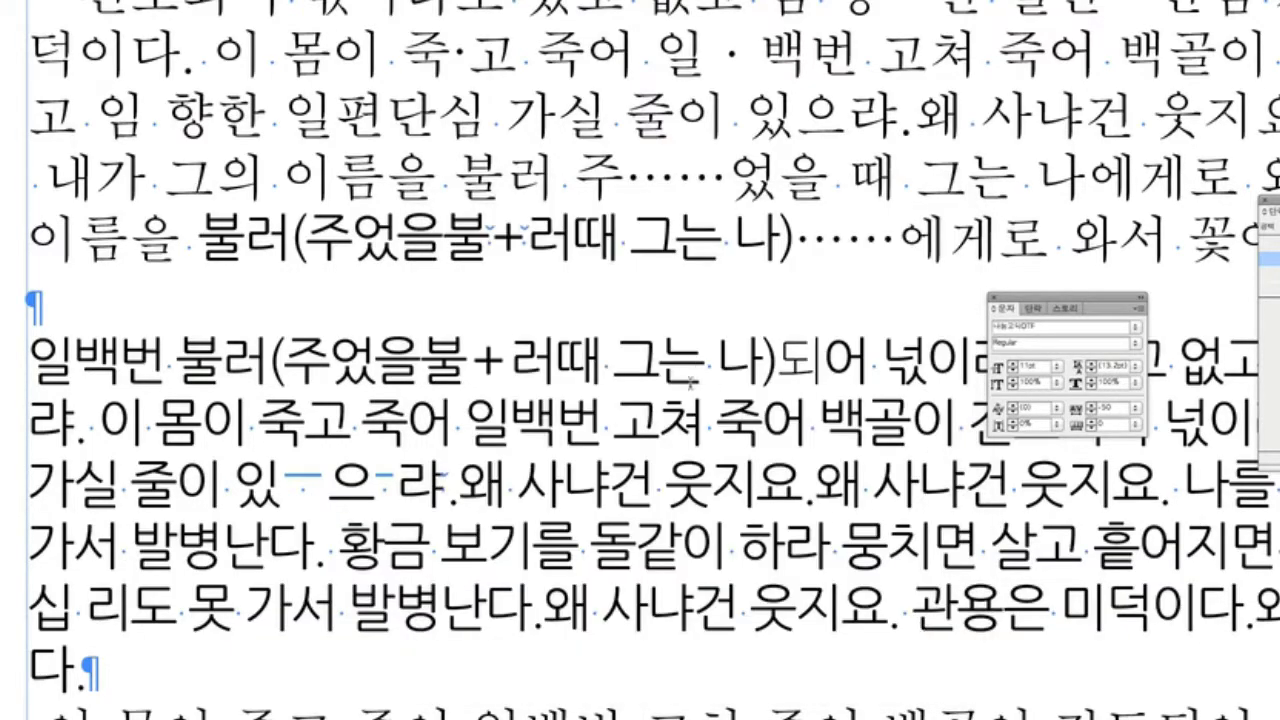
pyautogui.click(562, 178)
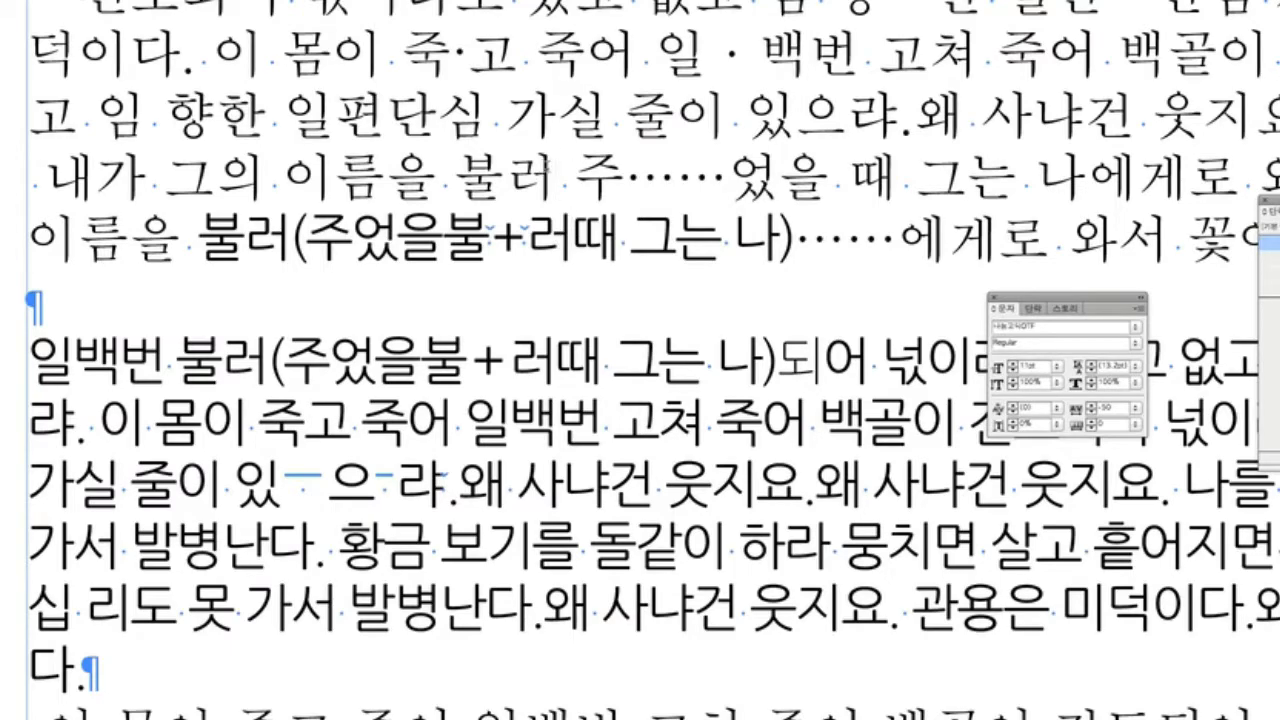
pyautogui.write("'")
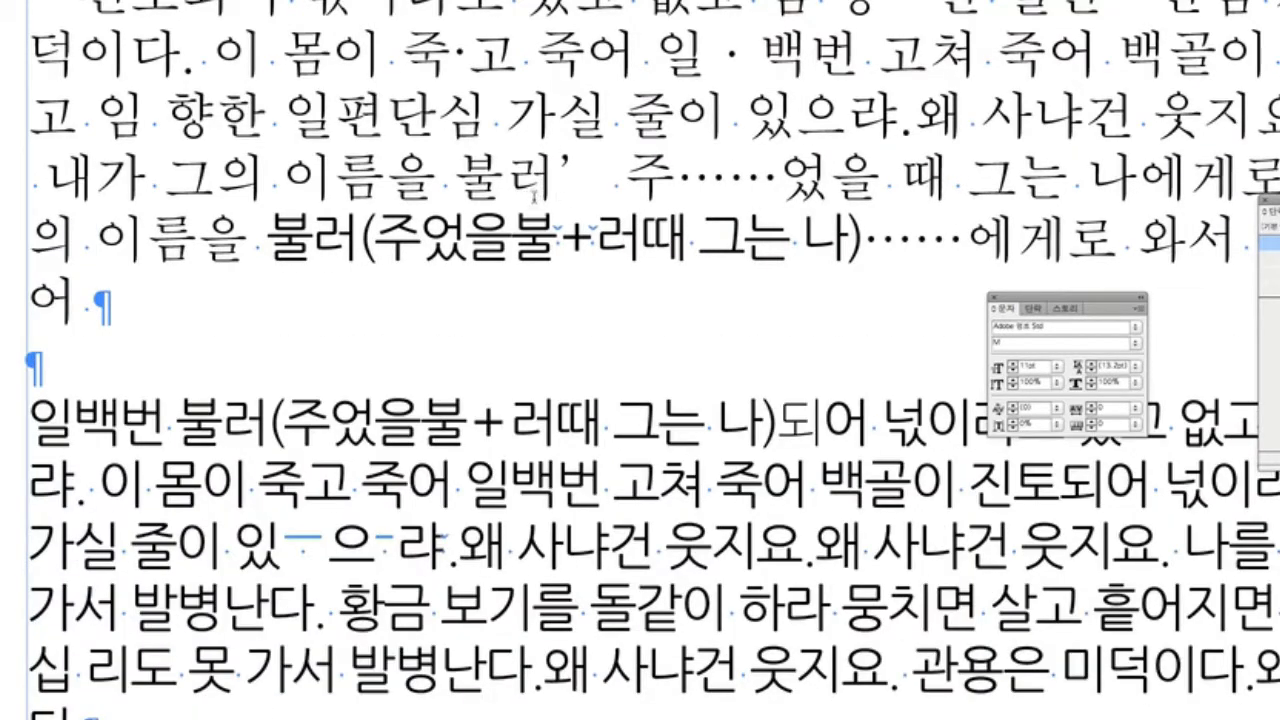
pyautogui.press('BackSpace')
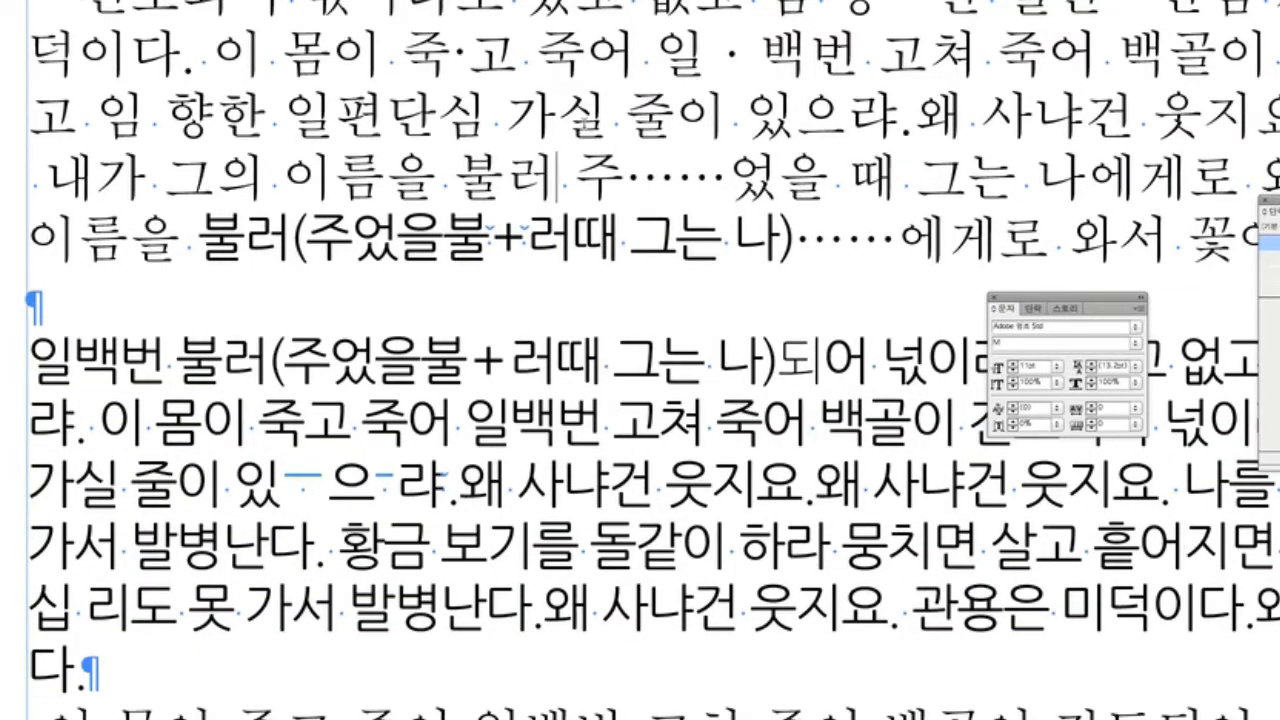
# Enclose the word 일편단심 after 임 향한 in double quotation marks
pyautogui.click(284, 115)
pyautogui.write('"')
pyautogui.click(538, 115)
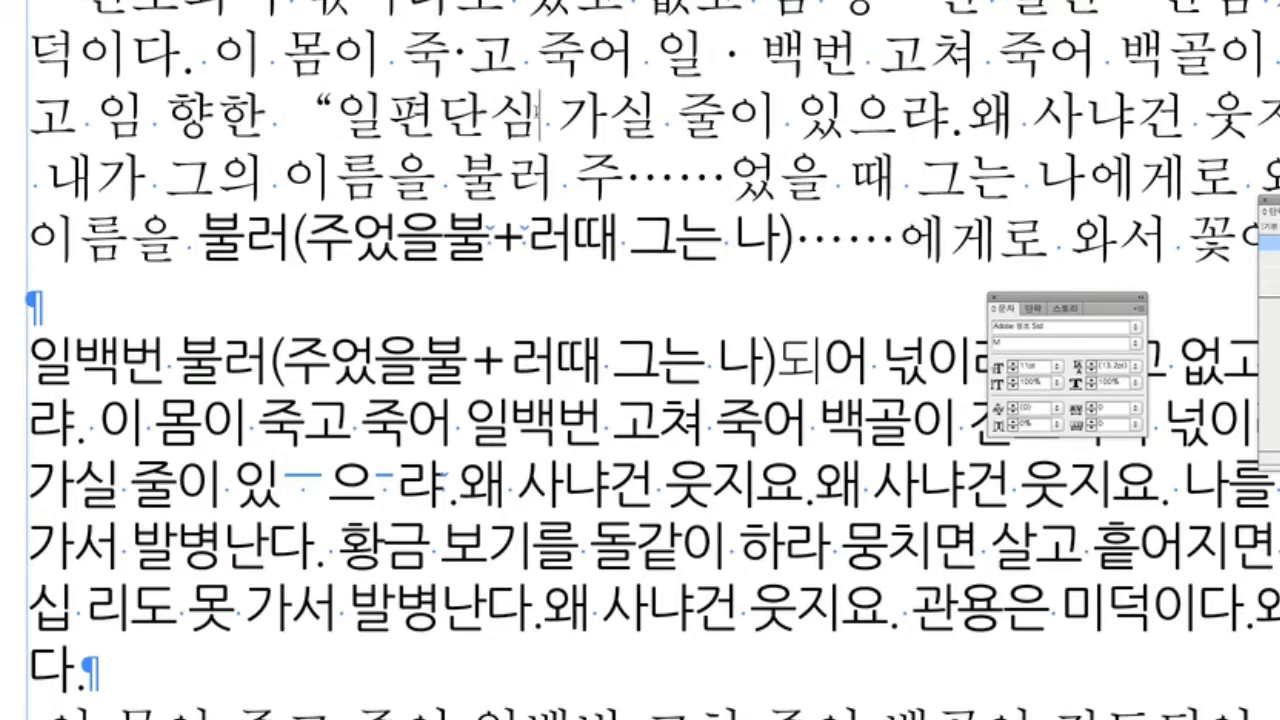
pyautogui.write('"')
# Browse the GREP special characters for searching under 줄바꿈 문자, 변수 and 기타, including 오른쪽 들여쓰기 탭
pyautogui.hotkey('ctrl', 'f')
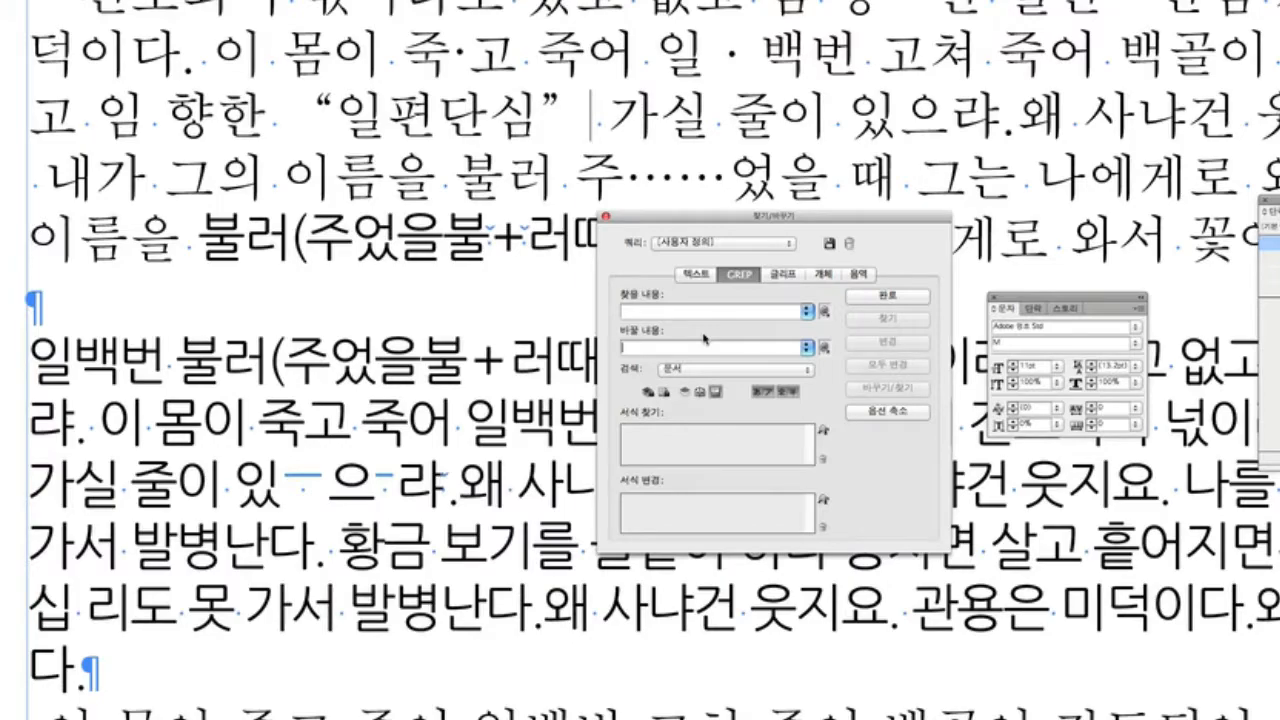
pyautogui.click(824, 311)
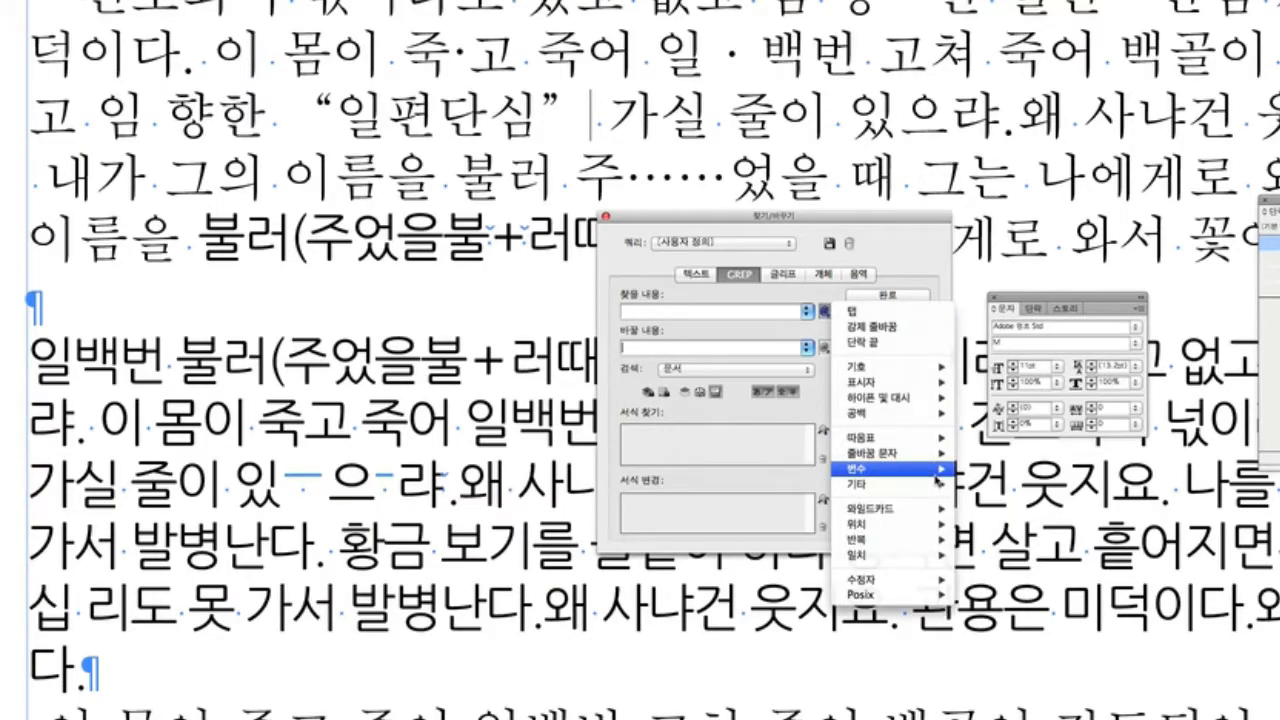
pyautogui.moveTo(935, 458)
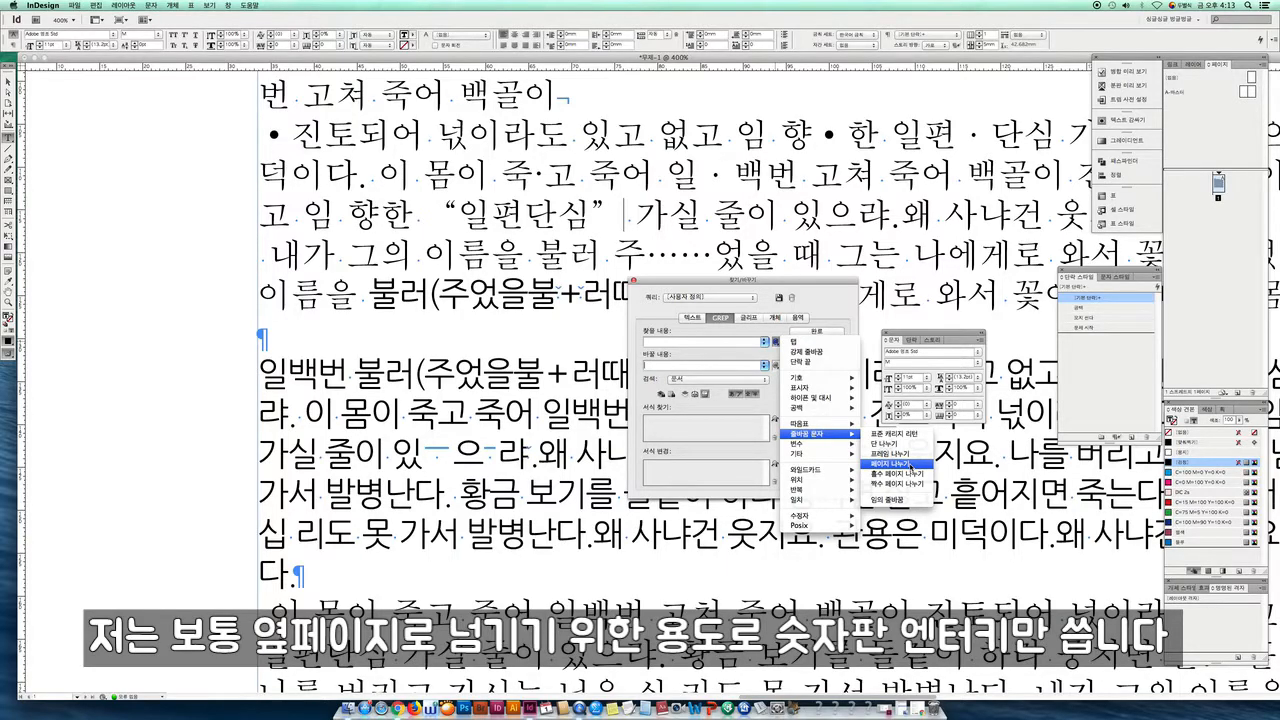
pyautogui.moveTo(829, 444)
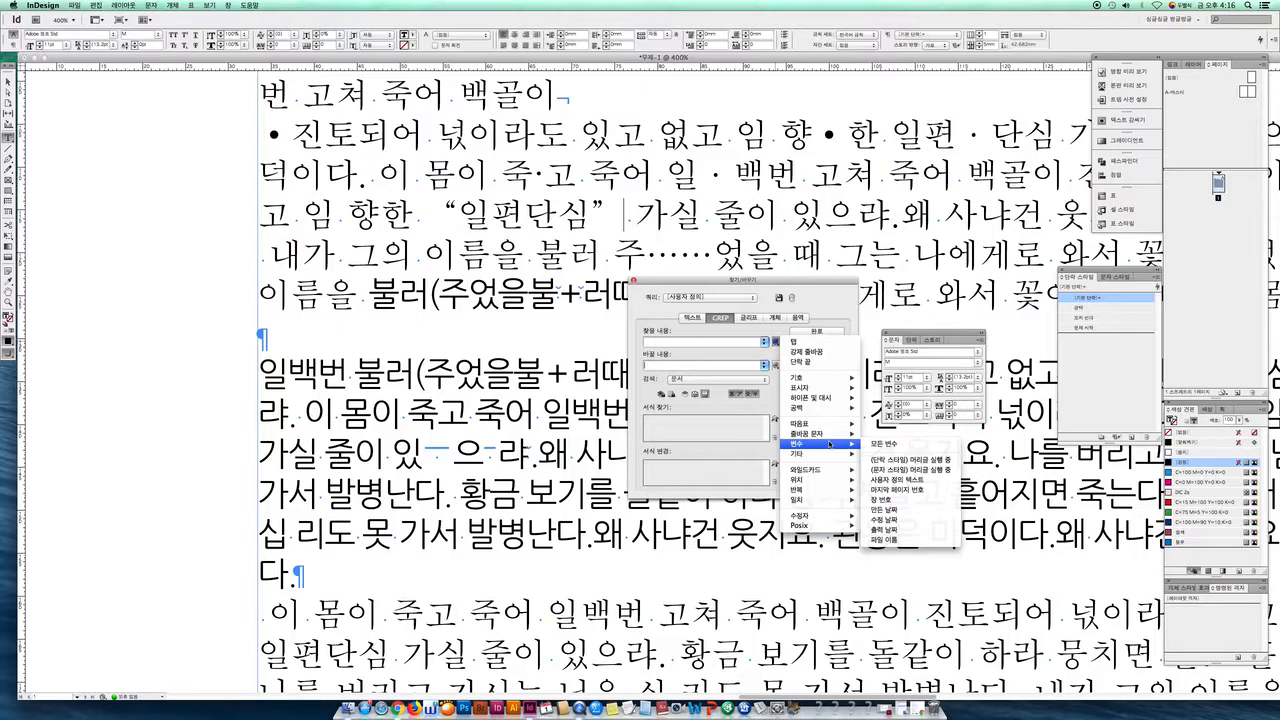
pyautogui.moveTo(813, 457)
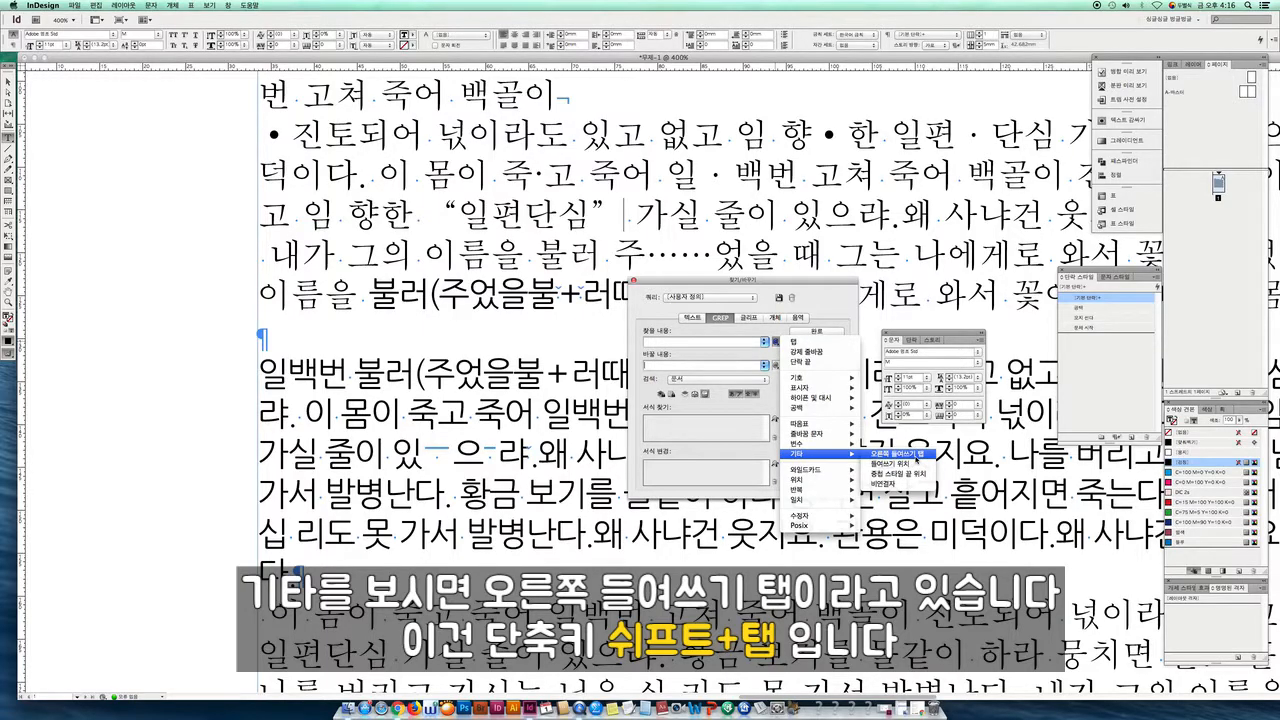
pyautogui.click(394, 160)
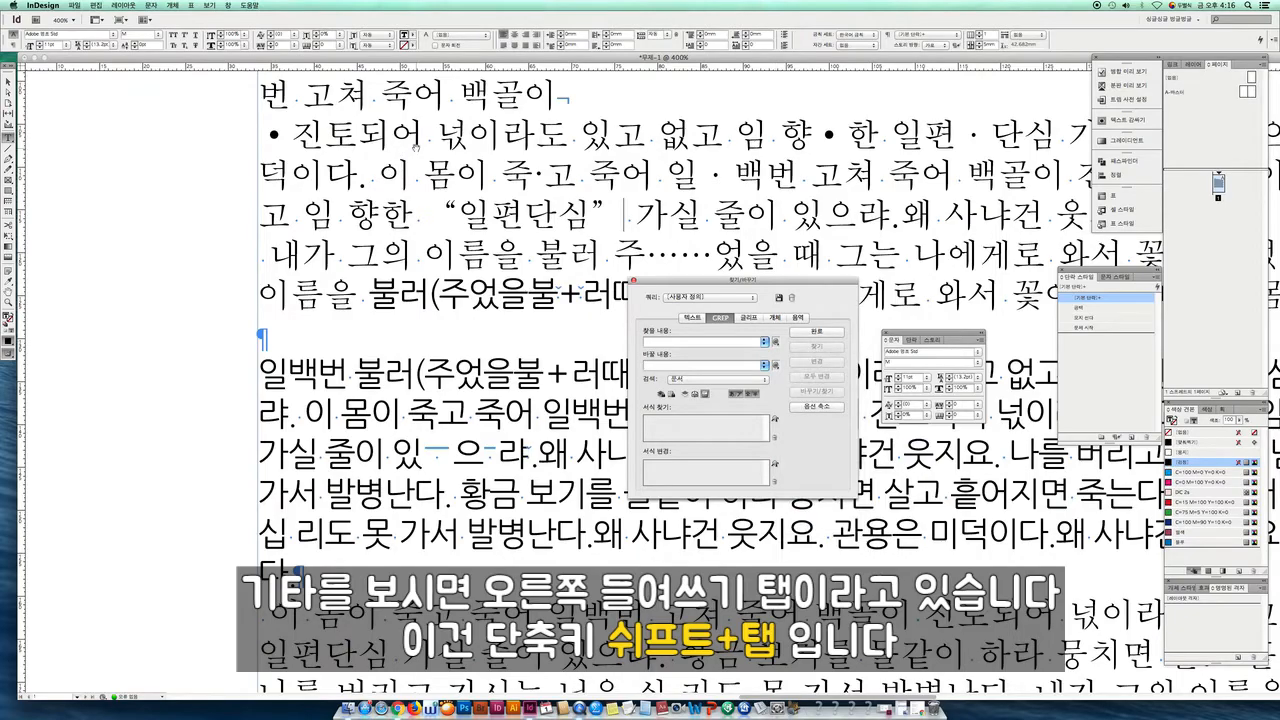
# Delete the text from 죽어 일백번 through 일편단 in the bulleted line that begins with 고
pyautogui.scroll(-1, 416, 147)
pyautogui.moveTo(591, 128); pyautogui.dragTo(515, 238)
pyautogui.scroll(-1, 520, 246)
pyautogui.moveTo(317, 191); pyautogui.dragTo(886, 191)
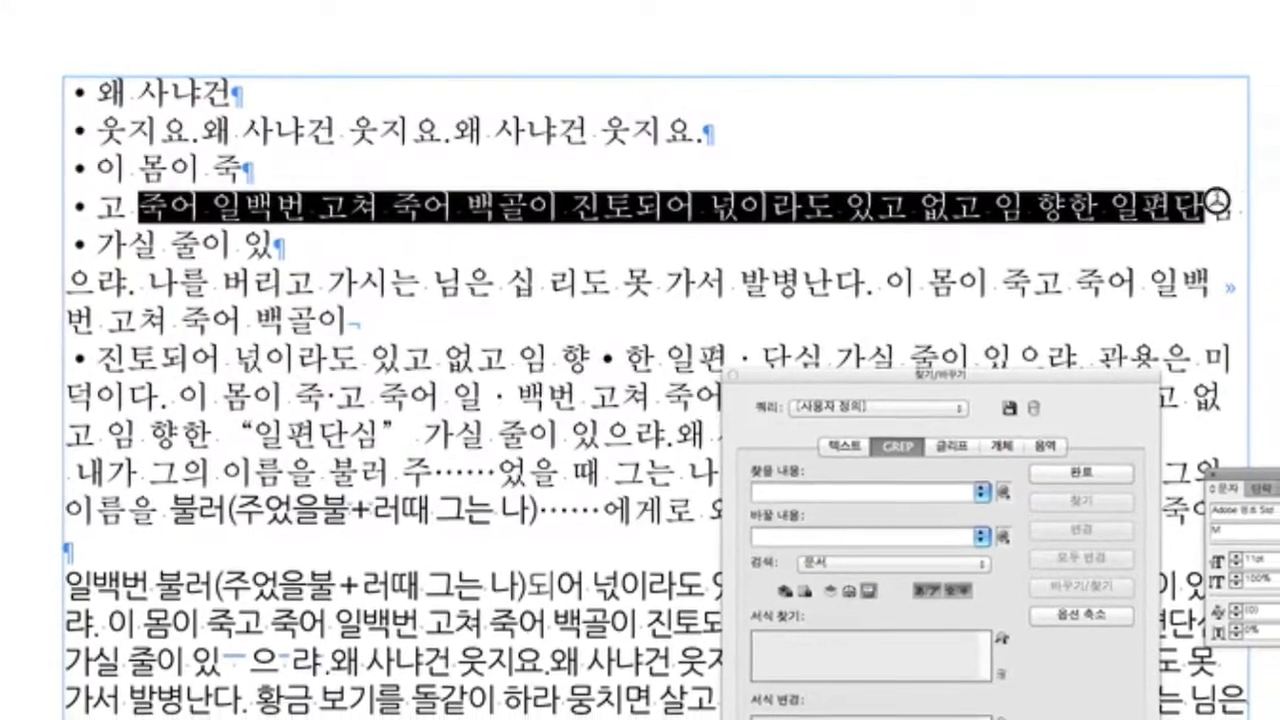
pyautogui.press('BackSpace')
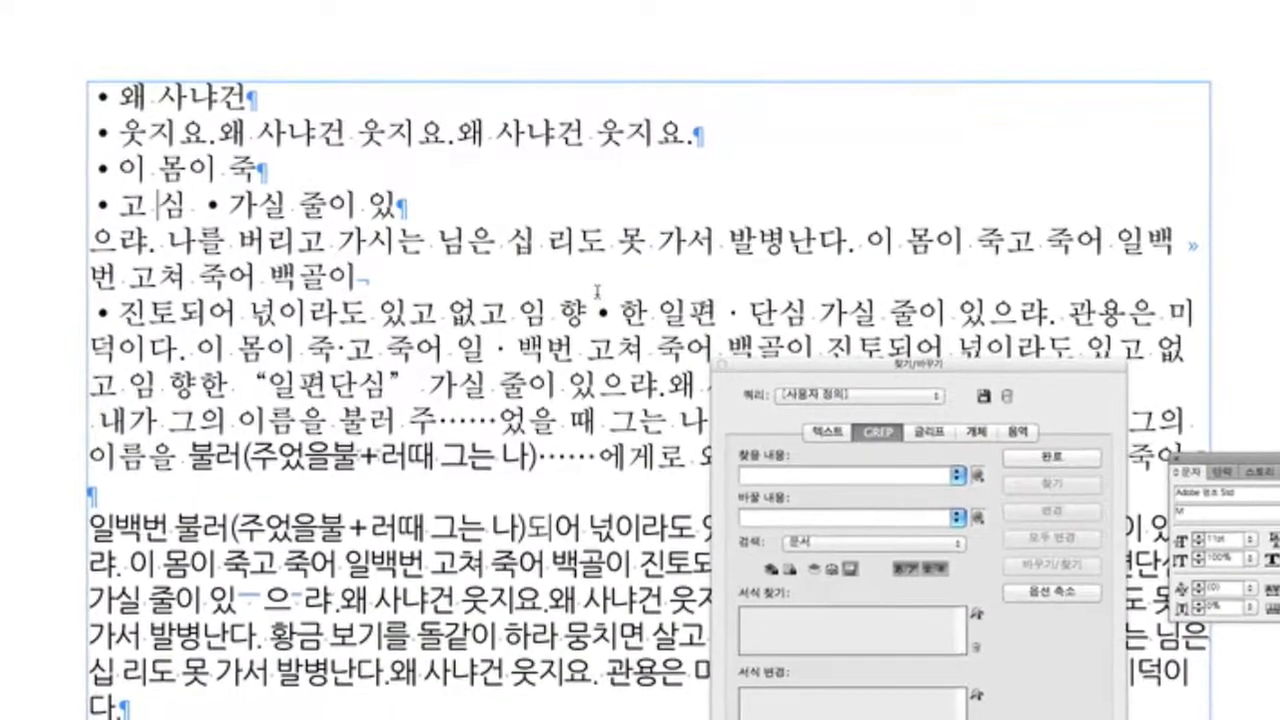
# Insert a right indent tab between 고 and 심 in the fourth bulleted line
pyautogui.hotkey('shift', 'Tab')
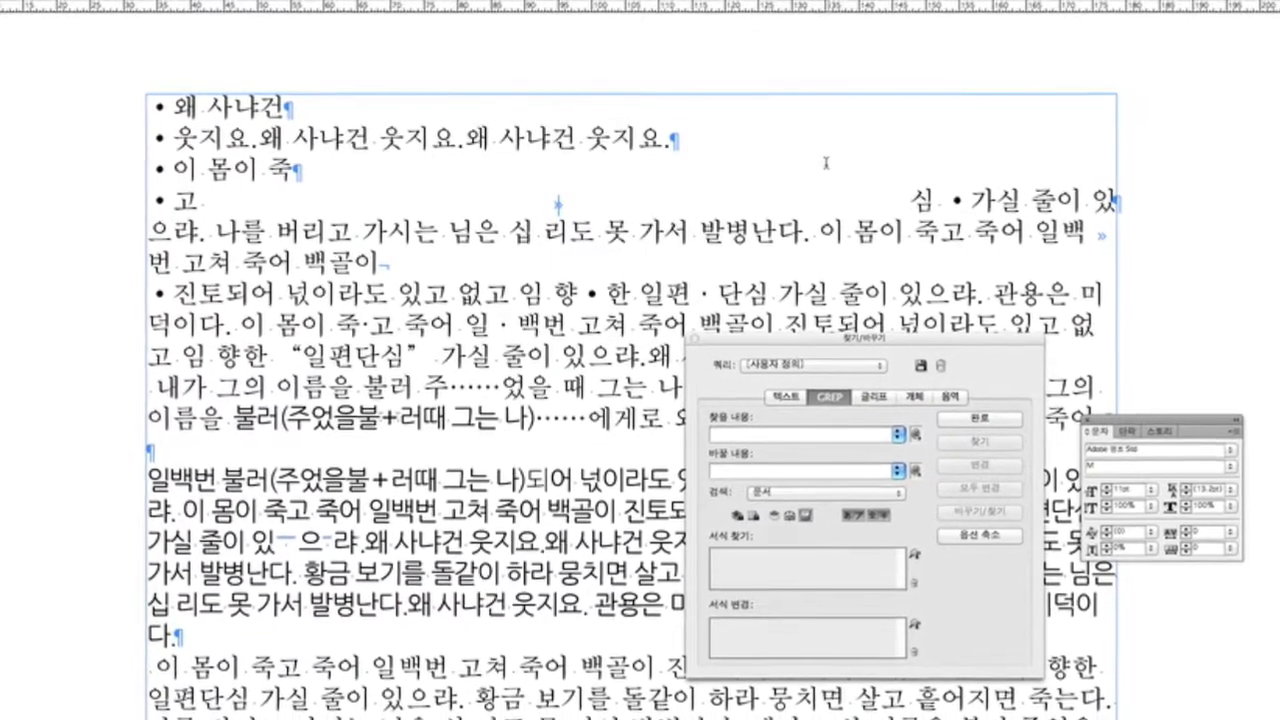
pyautogui.moveTo(891, 197); pyautogui.dragTo(213, 199)
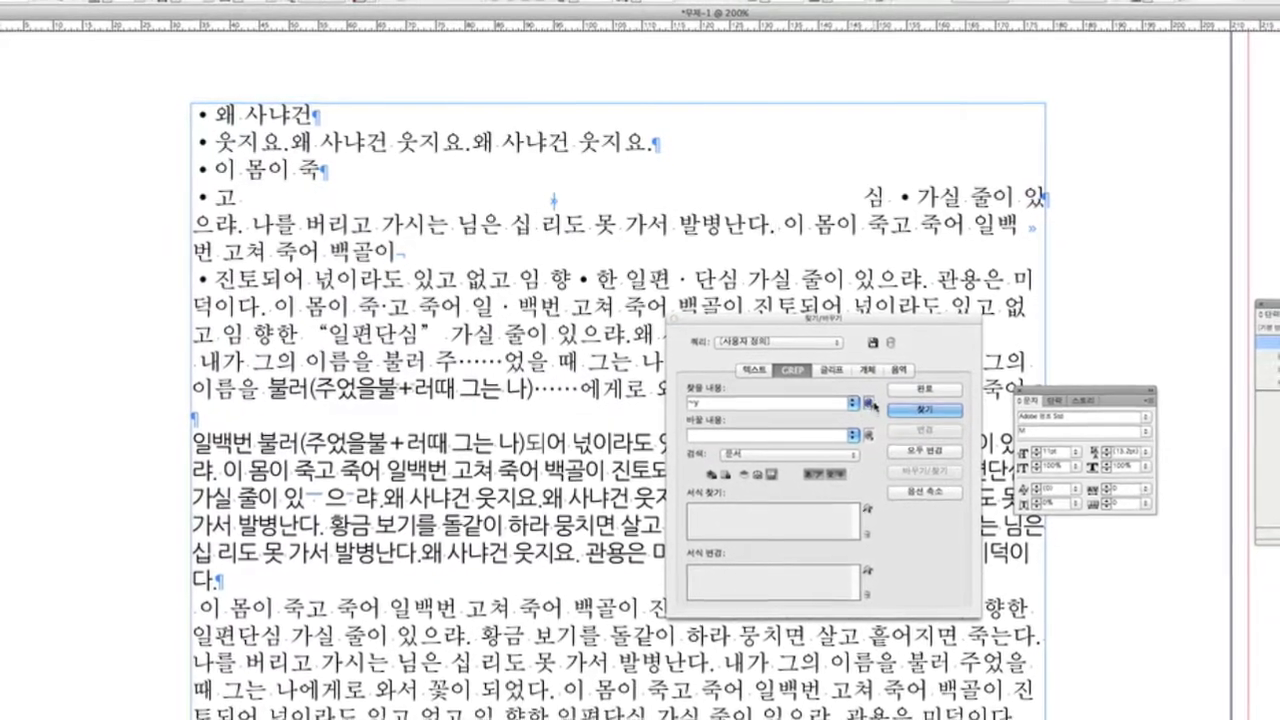
# Set the GREP search expression to the 들여쓰기 위치 code, ~i
pyautogui.click(869, 403)
pyautogui.moveTo(900, 541)
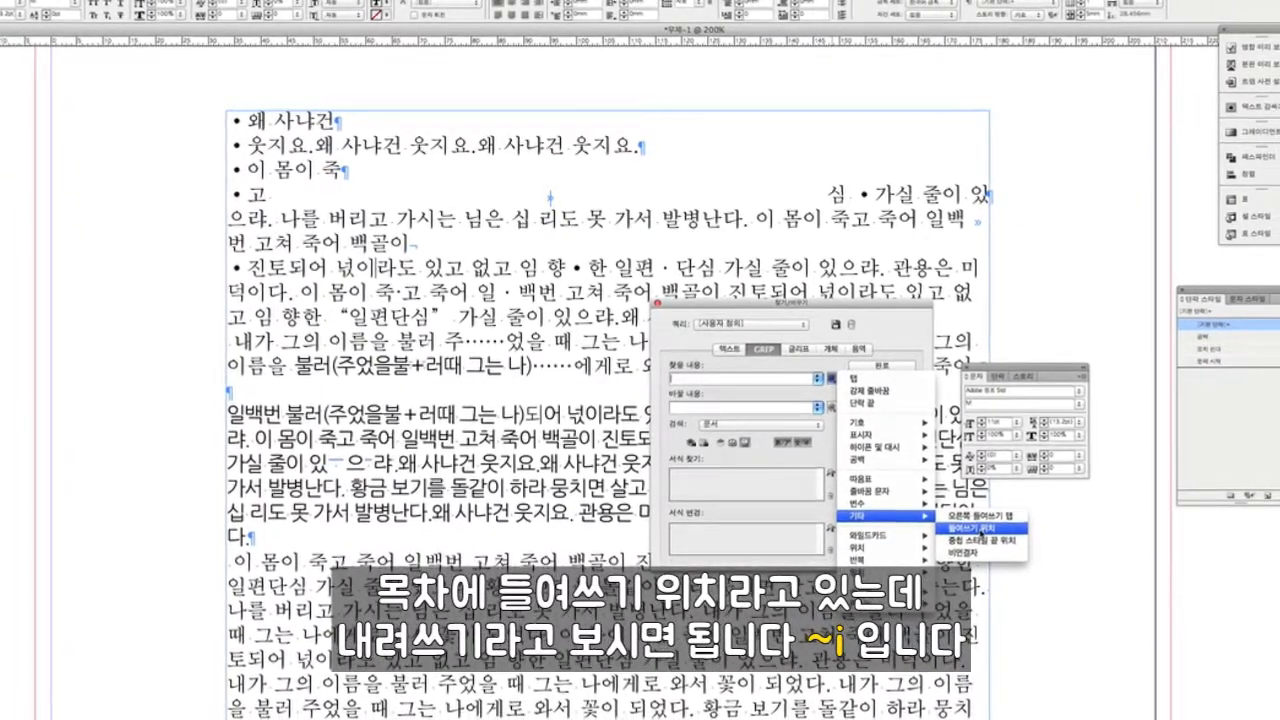
pyautogui.click(975, 528)
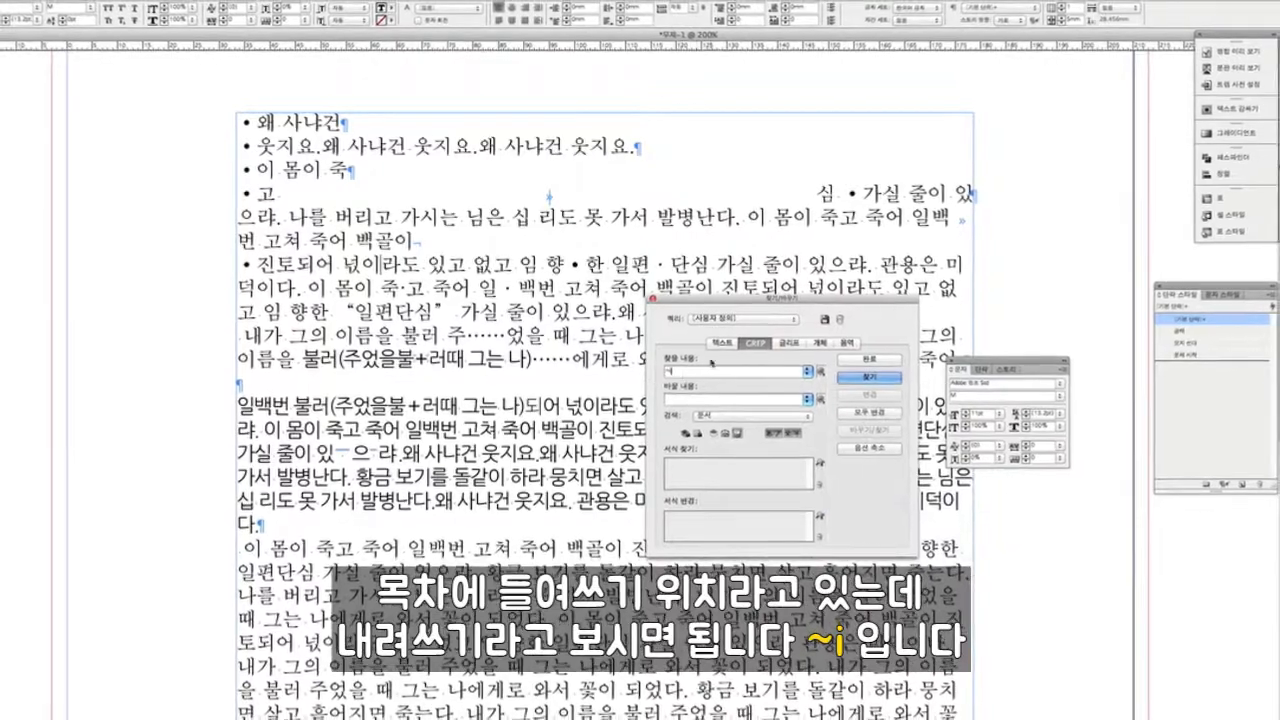
# Apply the 문제 시작 paragraph style to the paragraph containing 진토되어 넋이라도 있고
pyautogui.moveTo(465, 265); pyautogui.dragTo(240, 257)
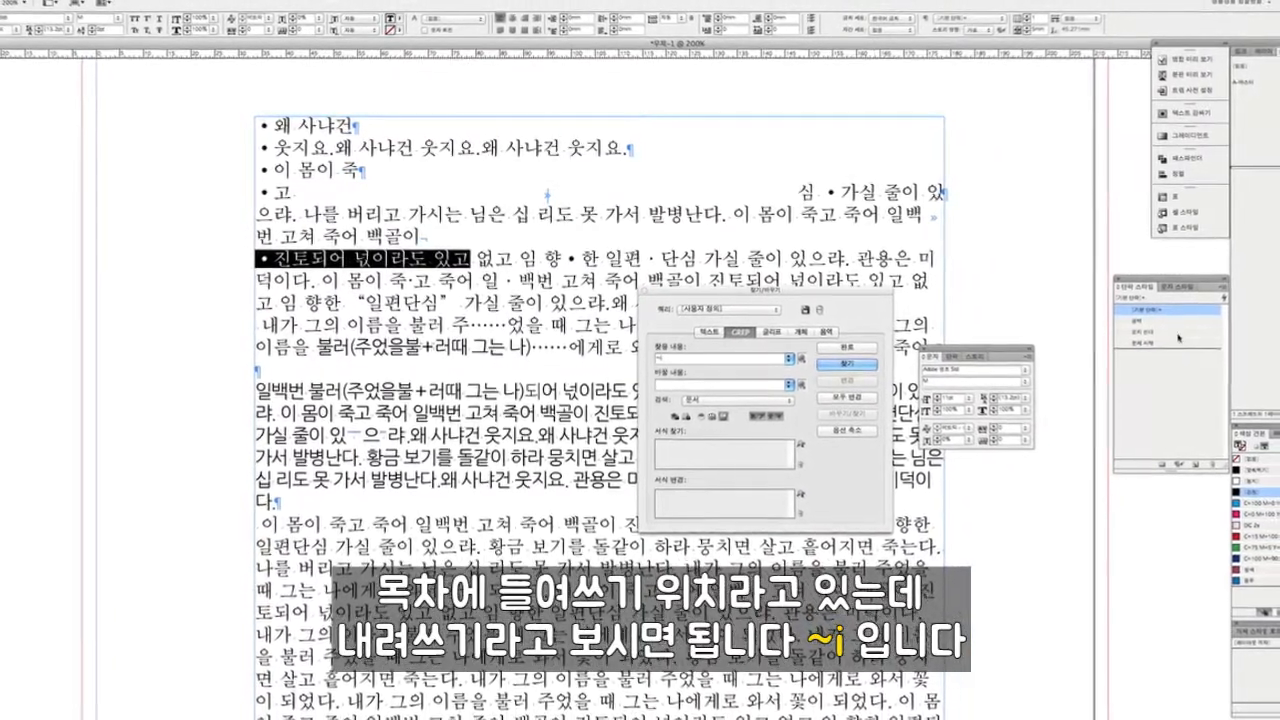
pyautogui.click(1178, 341)
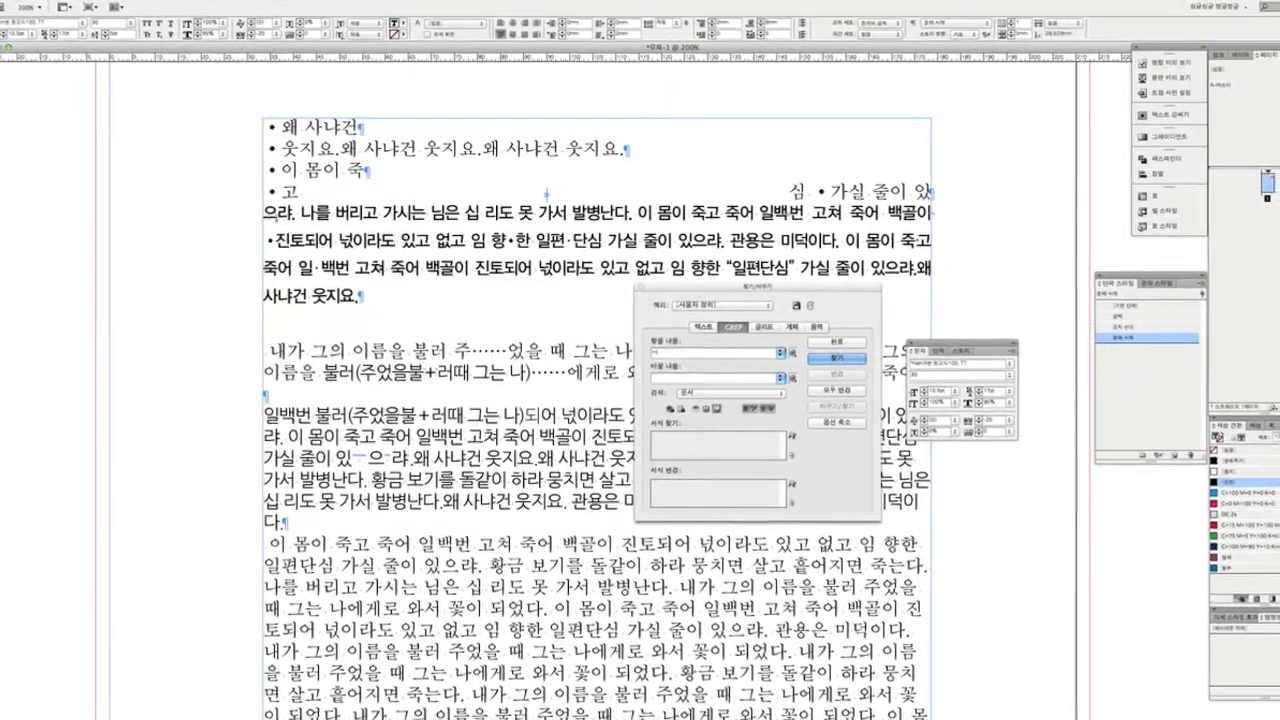
# Delete the bullet and 진 before 토되어, and number the start of the 으랴 paragraph with 1
pyautogui.moveTo(265, 241); pyautogui.dragTo(288, 241)
pyautogui.press('BackSpace')
pyautogui.click(273, 213)
pyautogui.write('1.')
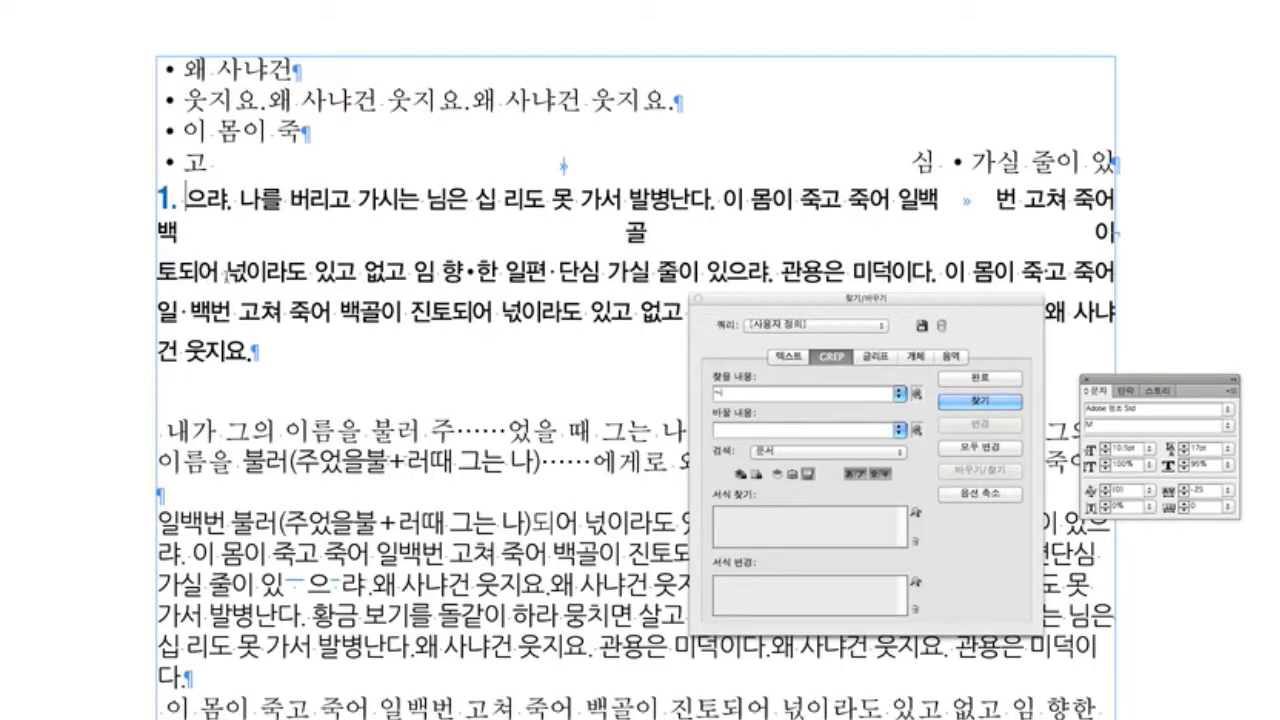
# Copy 토되어 넋이라도 있고 없고 임 향•한 일 and paste it before 백골이 in the numbered paragraph's second line
pyautogui.doubleClick(310, 262)
pyautogui.moveTo(524, 271); pyautogui.dragTo(143, 268)
pyautogui.press('super+c')
pyautogui.click(210, 233)
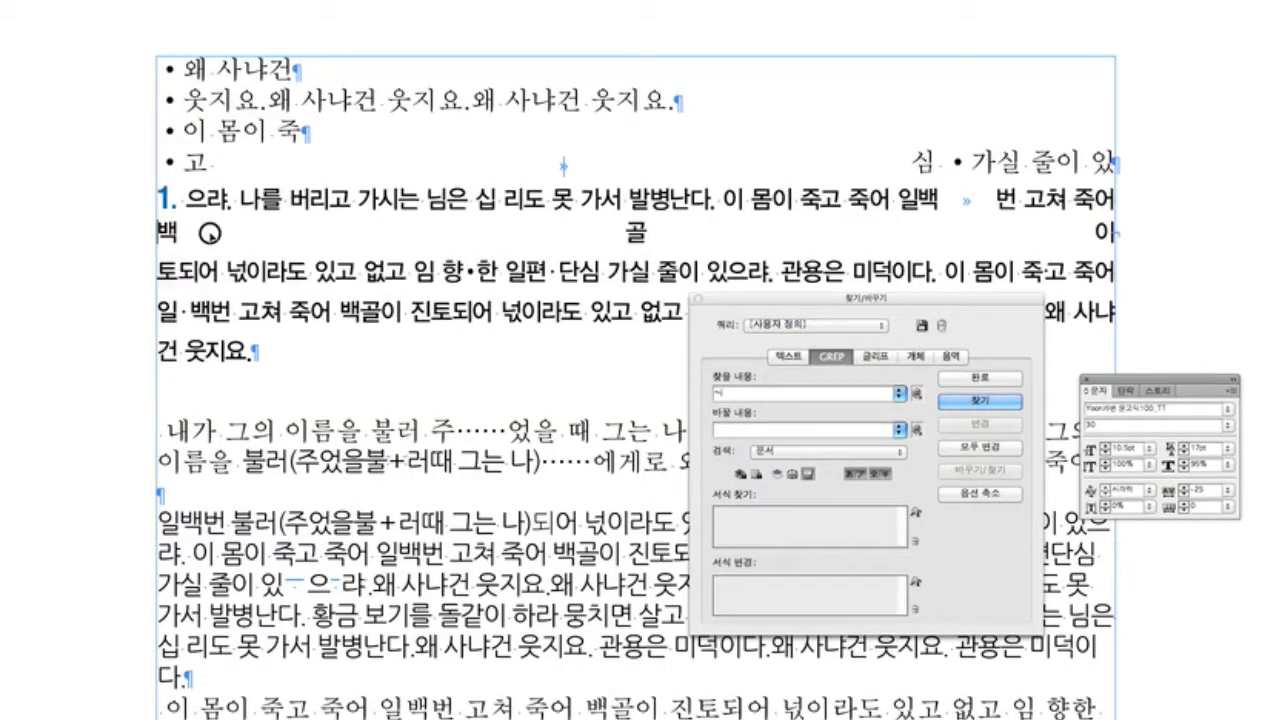
pyautogui.press('super+v')
pyautogui.press('super+z')
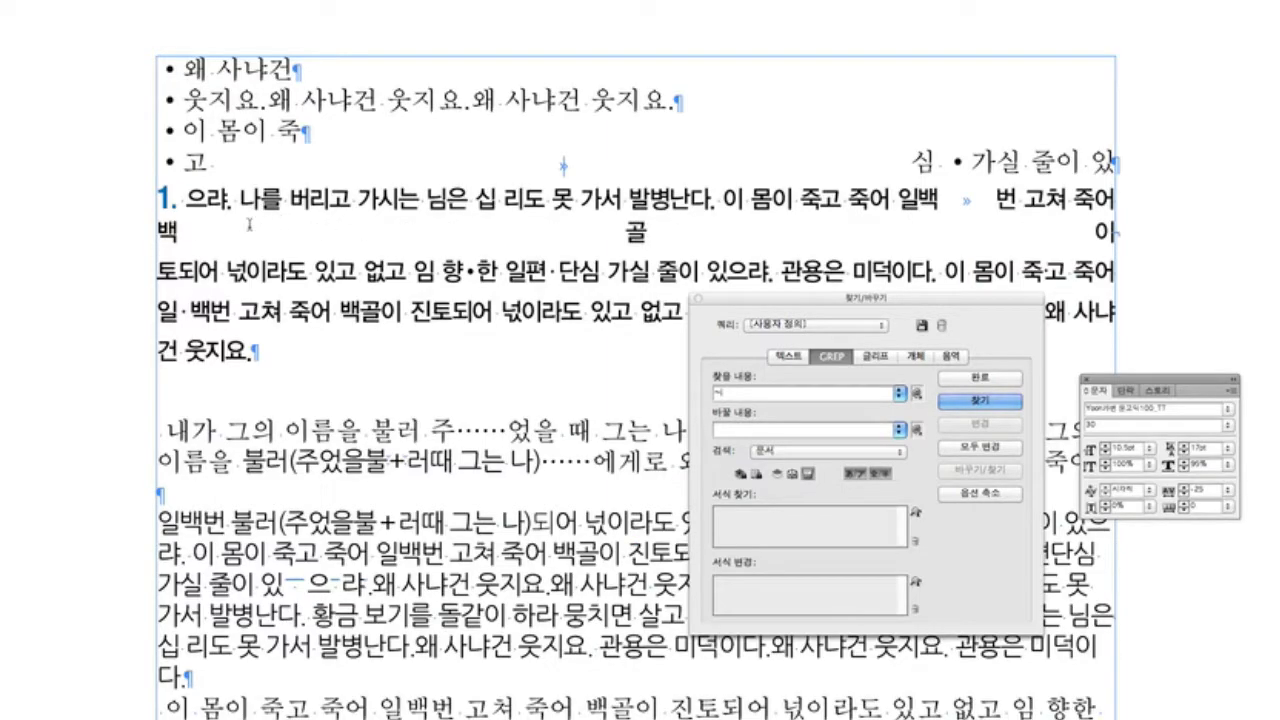
pyautogui.press('super+shift+z')
pyautogui.moveTo(184, 199); pyautogui.dragTo(310, 232)
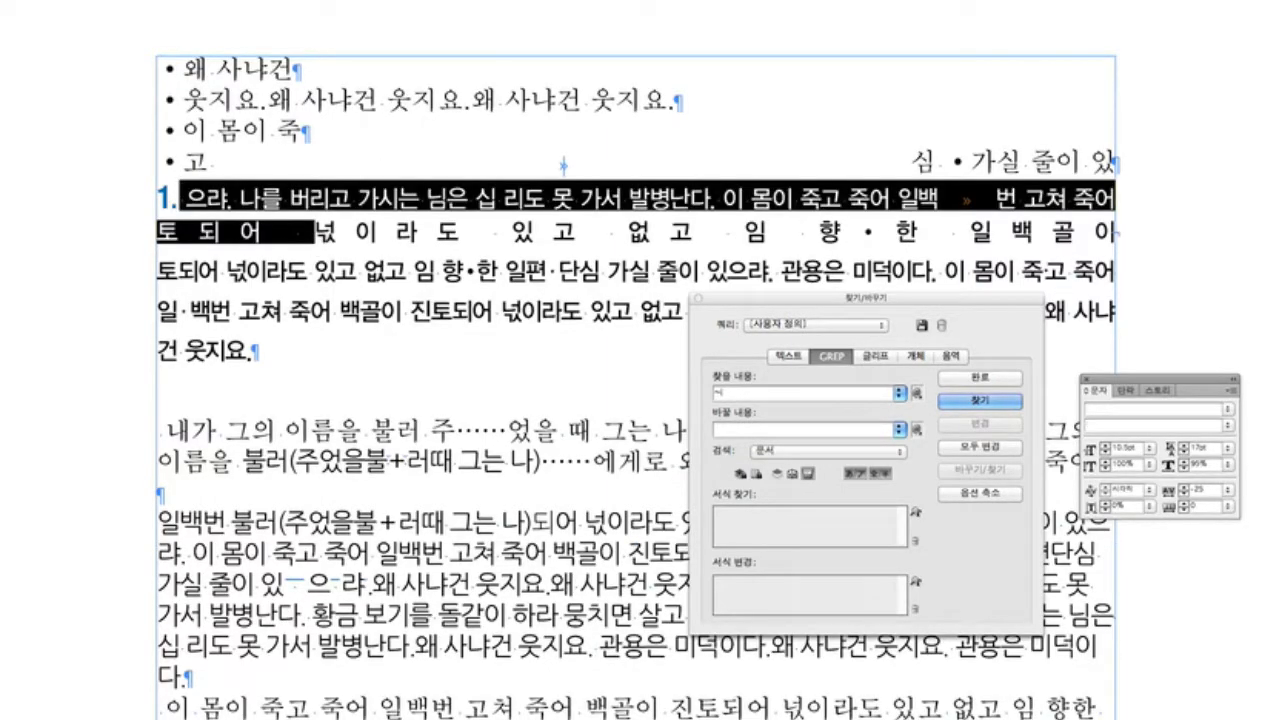
pyautogui.click(348, 192)
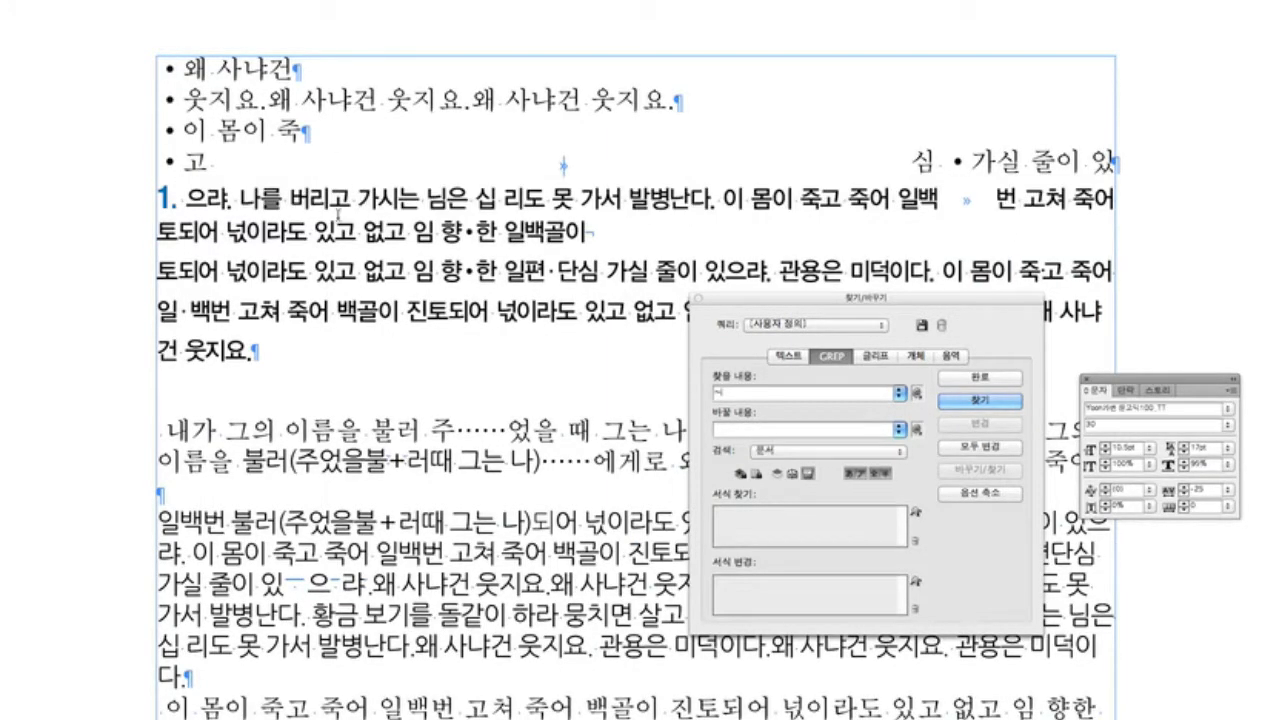
# Try an indent to here character before 으랴 in the numbered paragraph, and remove it again
pyautogui.click(188, 199)
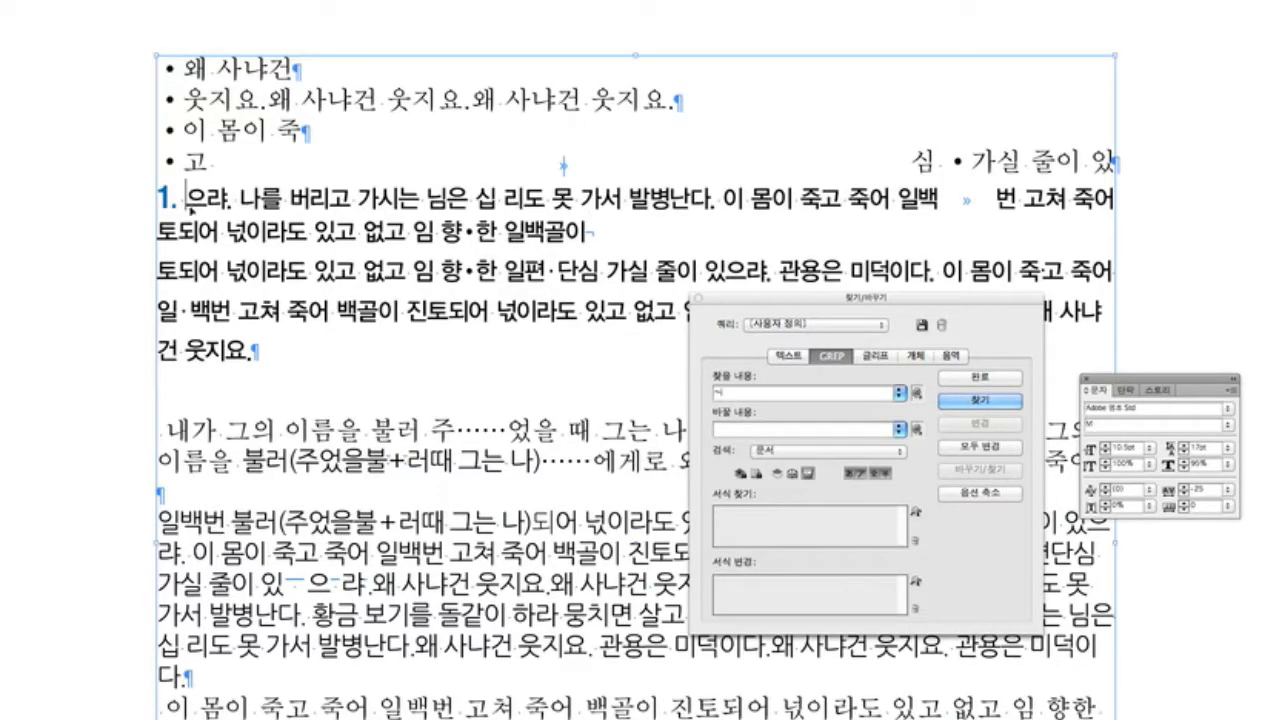
pyautogui.press('super+backslash')
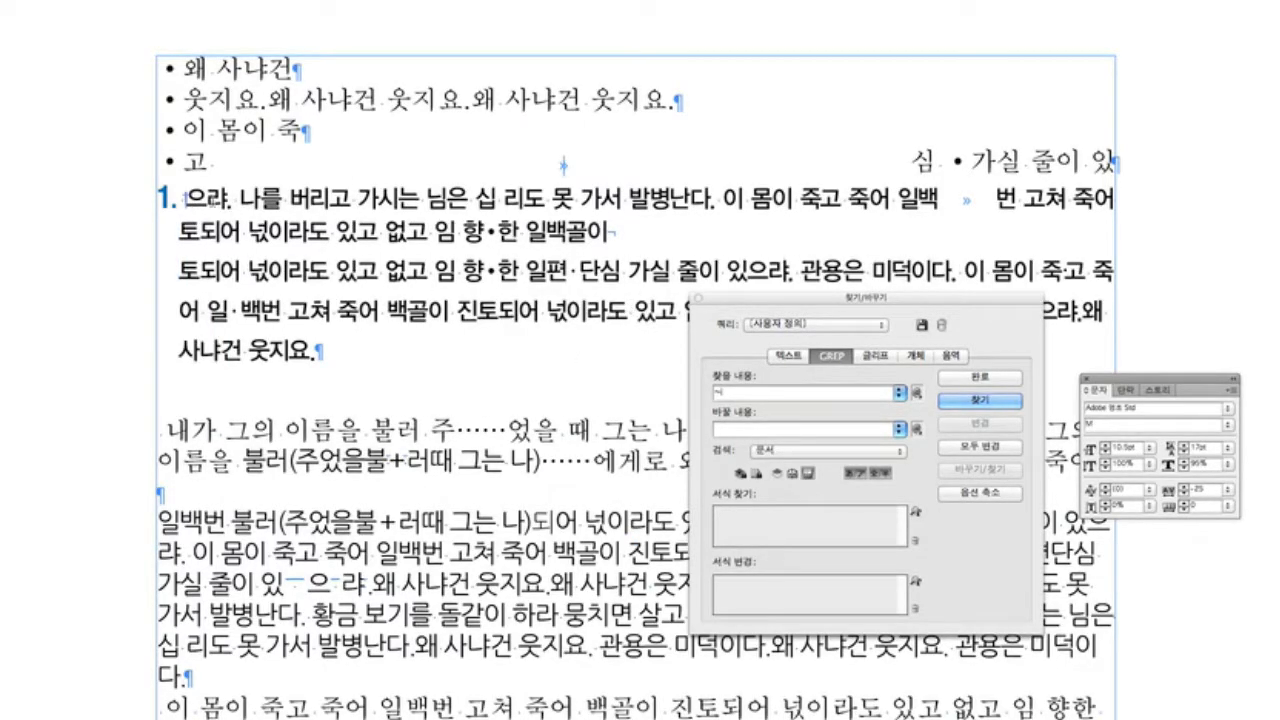
pyautogui.press('super+equal')
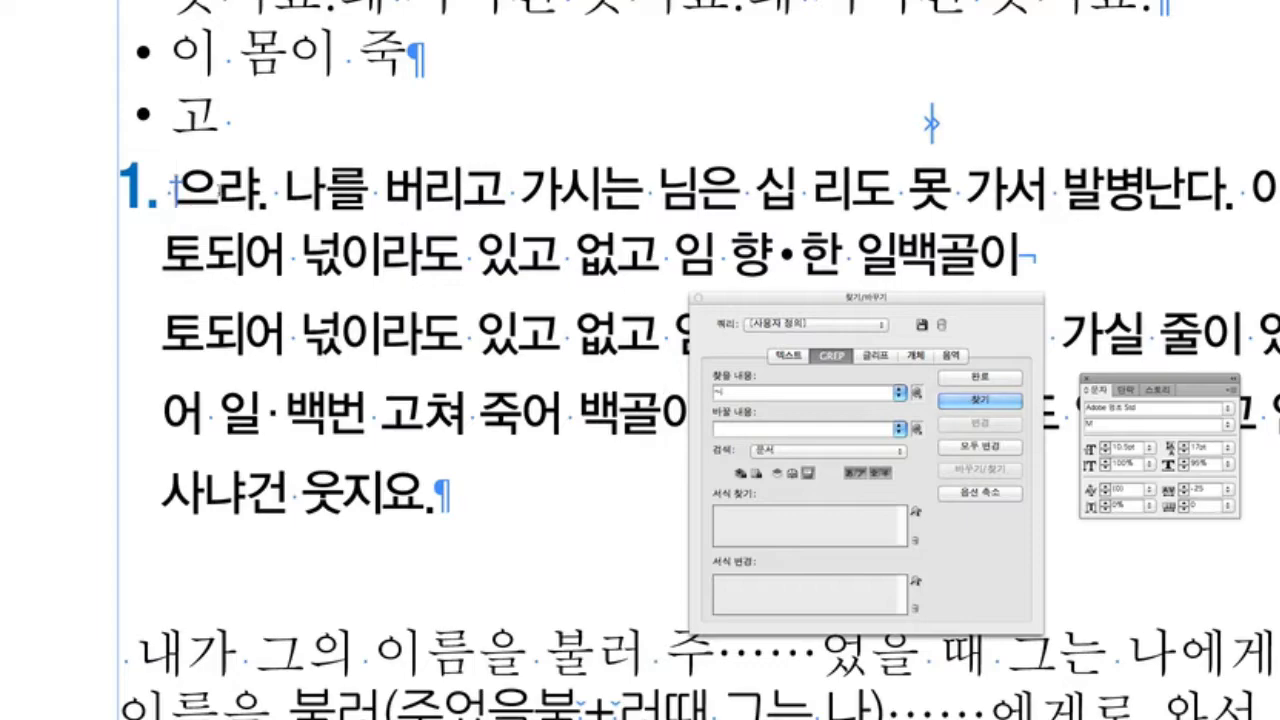
pyautogui.press('BackSpace')
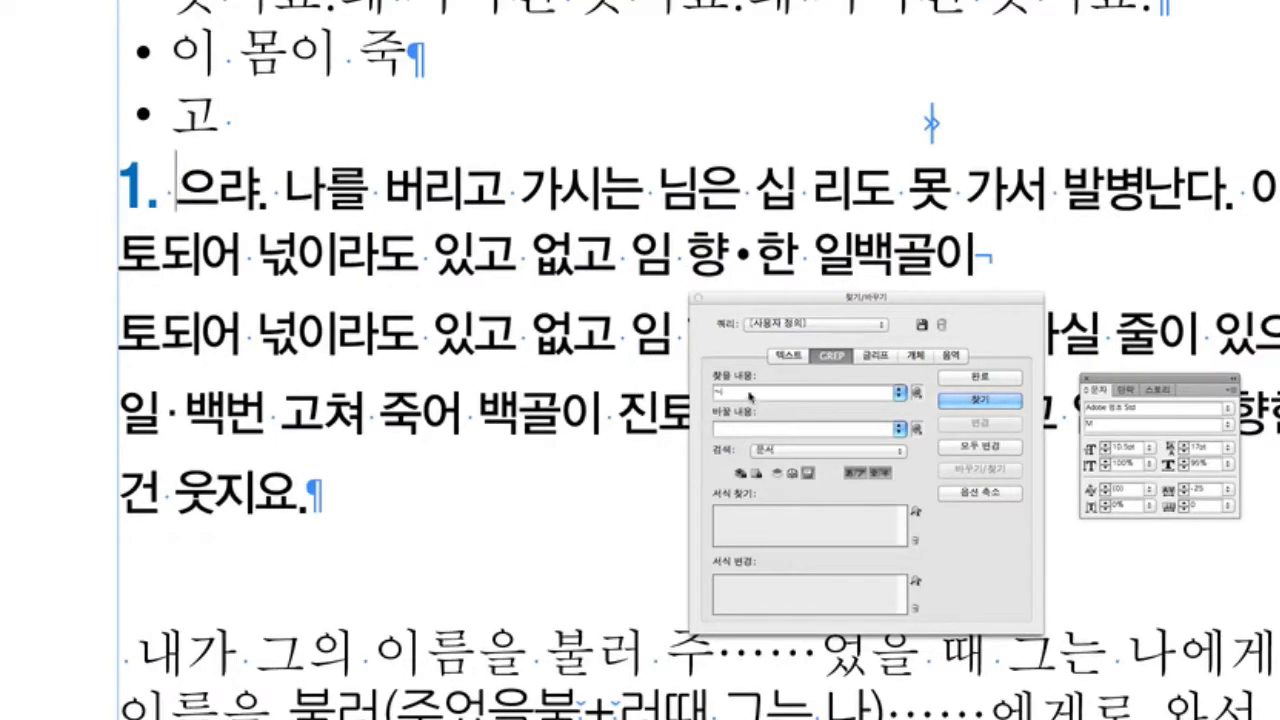
pyautogui.press('super+f')
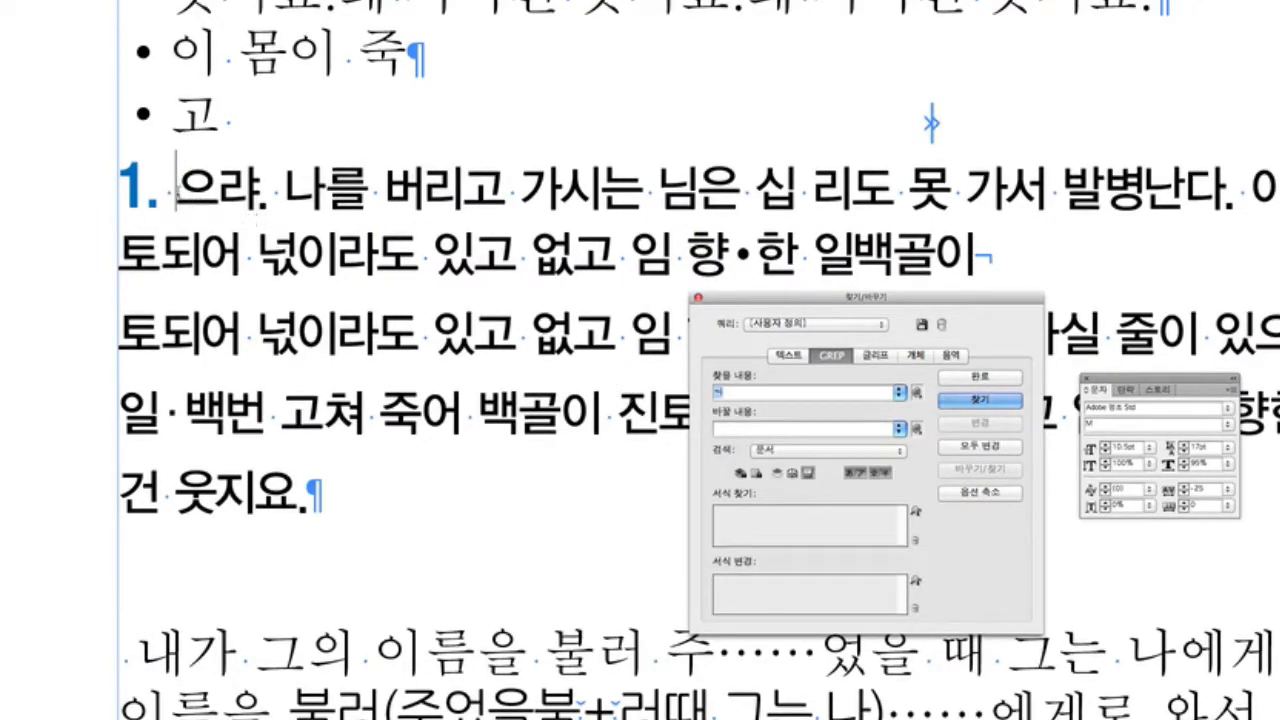
# Insert an indent to here character before 으랴 and place a vertical guide at the start of that word
pyautogui.click(178, 190)
pyautogui.press('super+backslash')
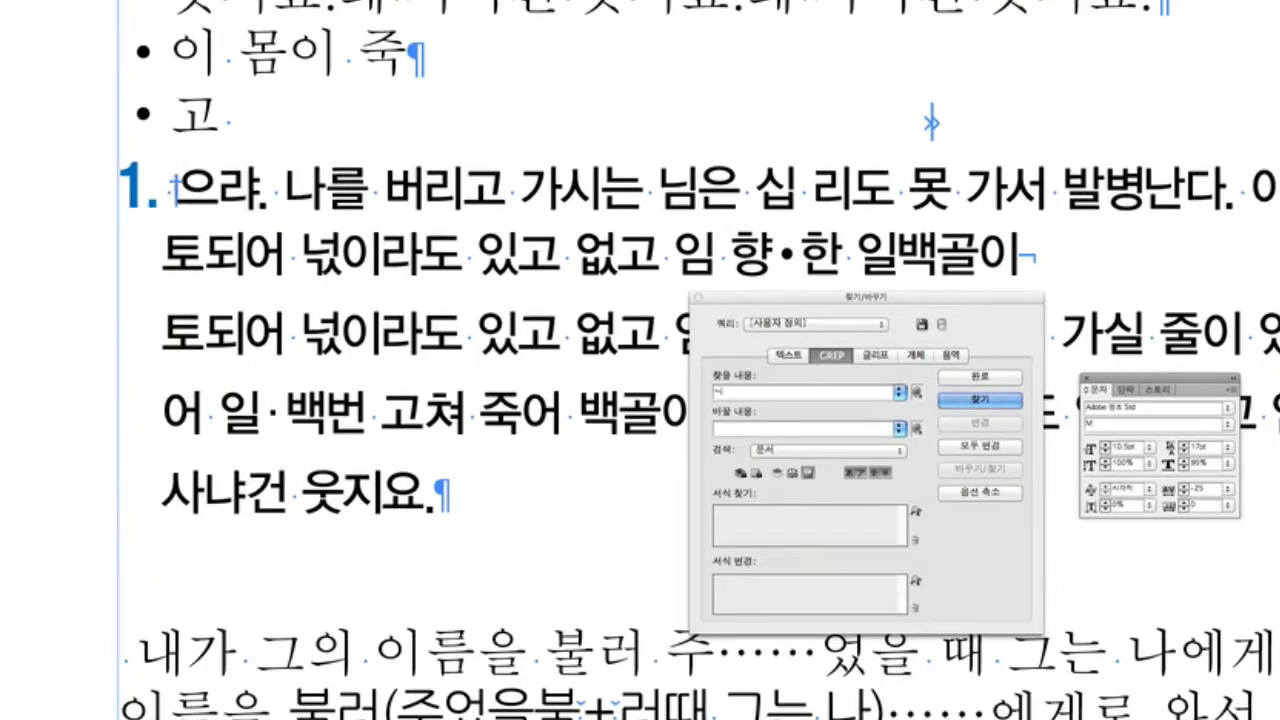
pyautogui.moveTo(2, 455); pyautogui.dragTo(177, 427)
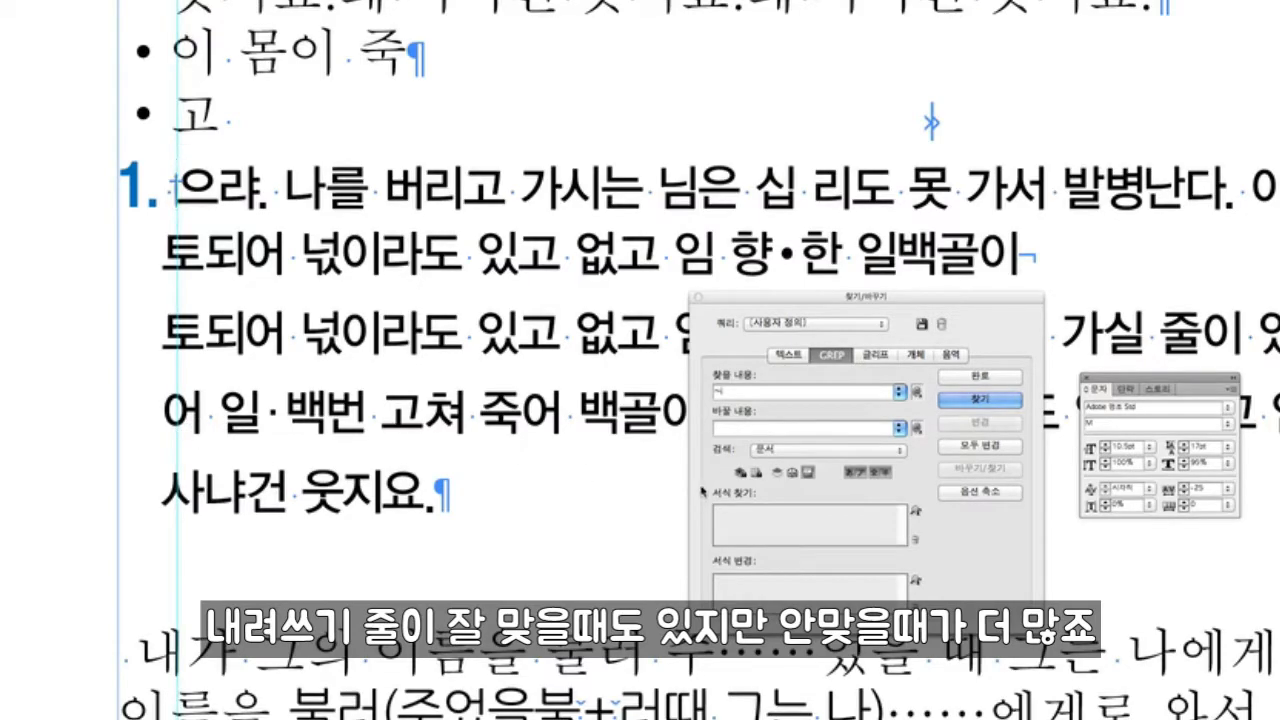
# Replace the GREP search expression with the 비연결자 code, ~j
pyautogui.moveTo(791, 394); pyautogui.dragTo(650, 398)
pyautogui.press('BackSpace')
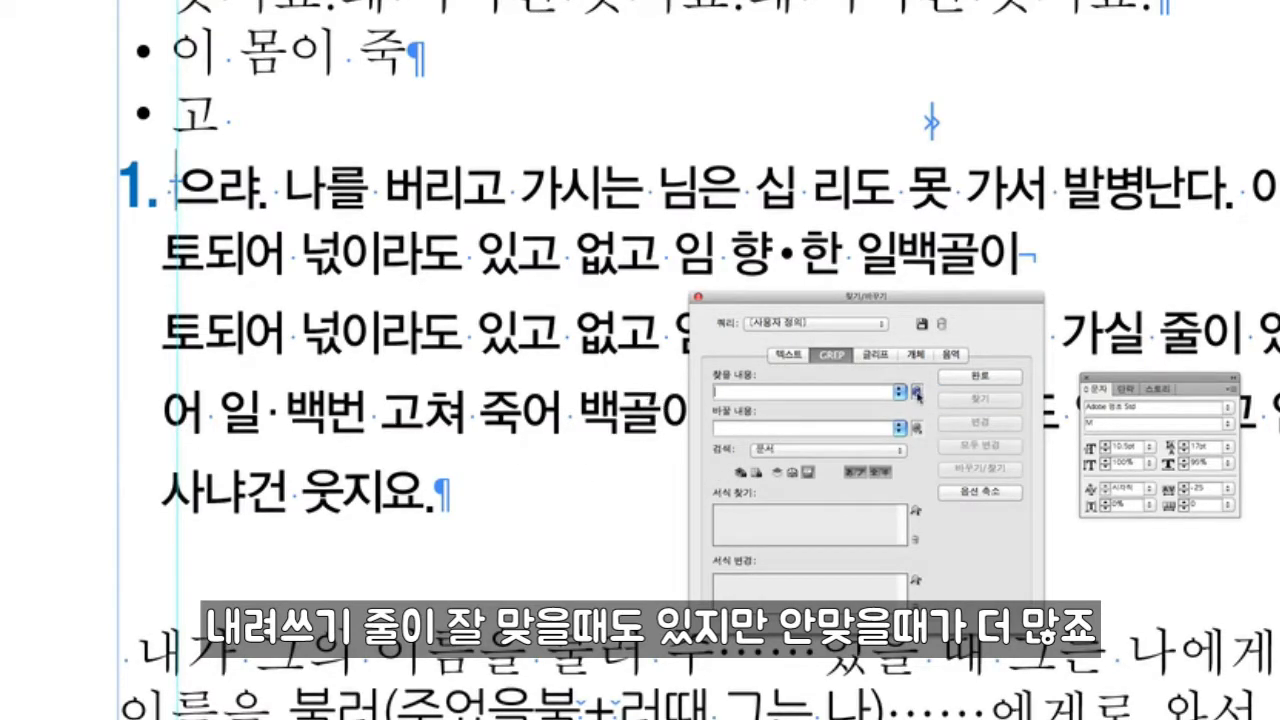
pyautogui.click(916, 393)
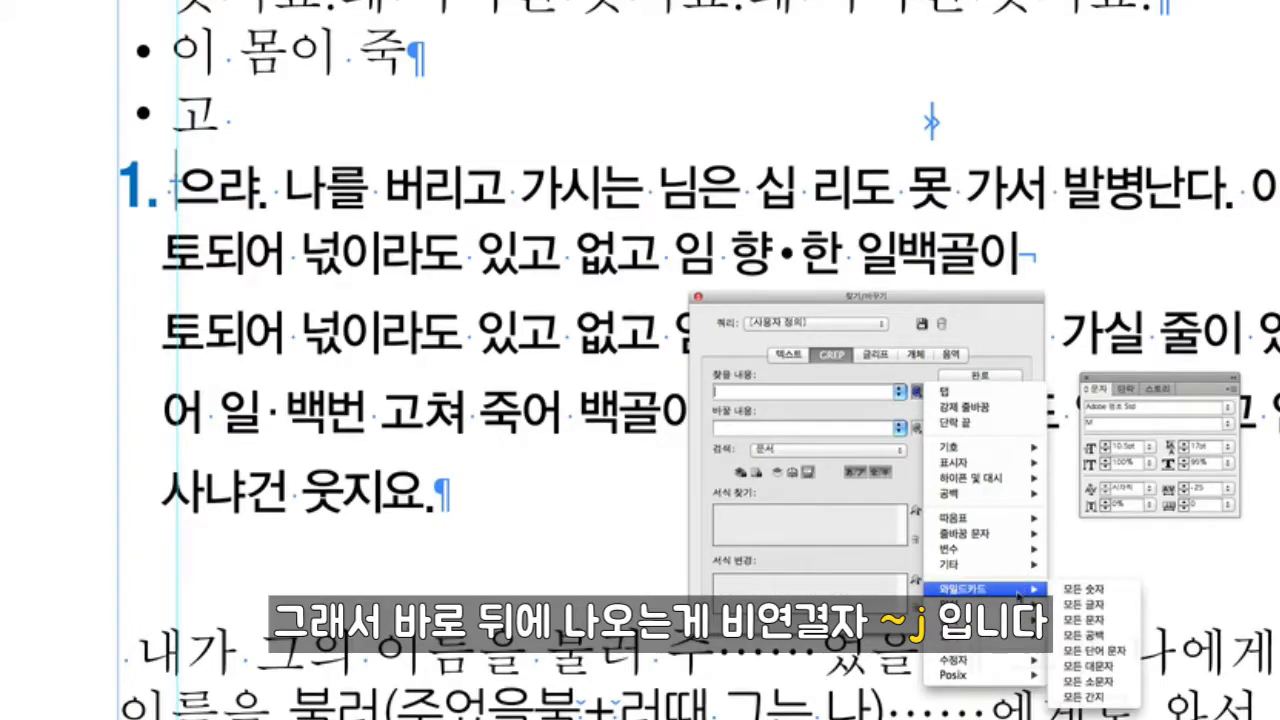
pyautogui.moveTo(1021, 565)
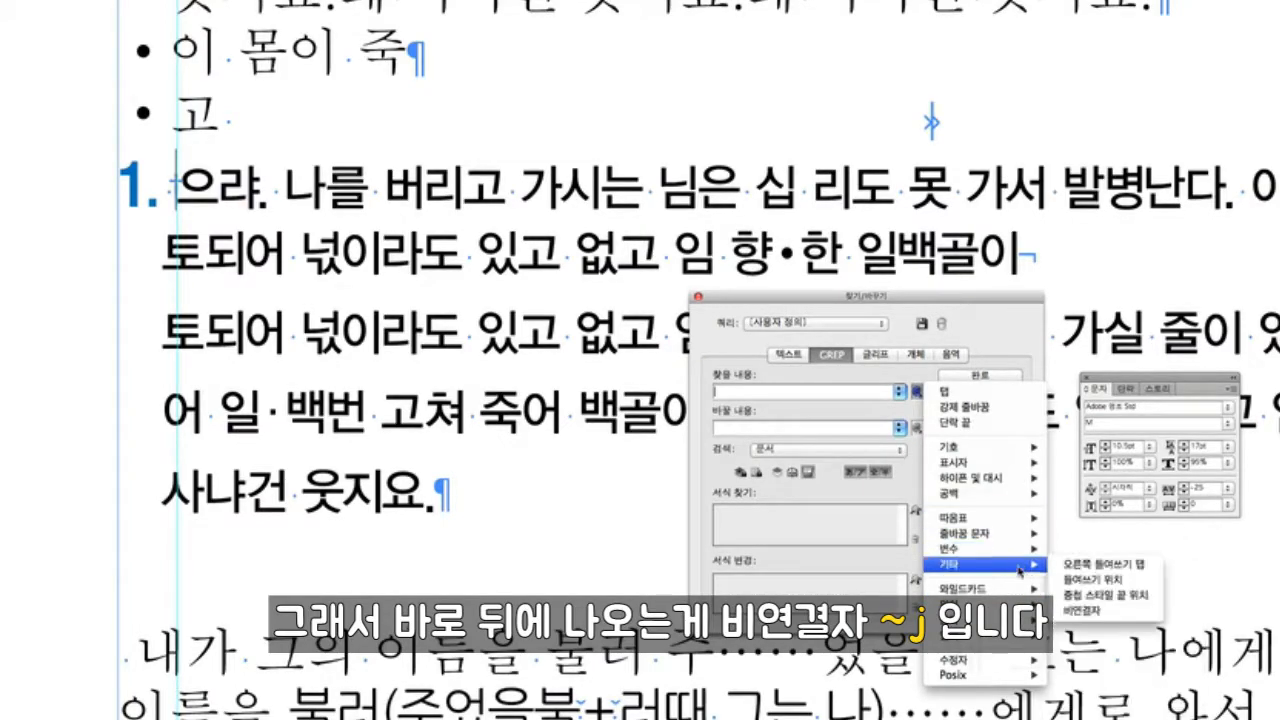
pyautogui.click(1085, 613)
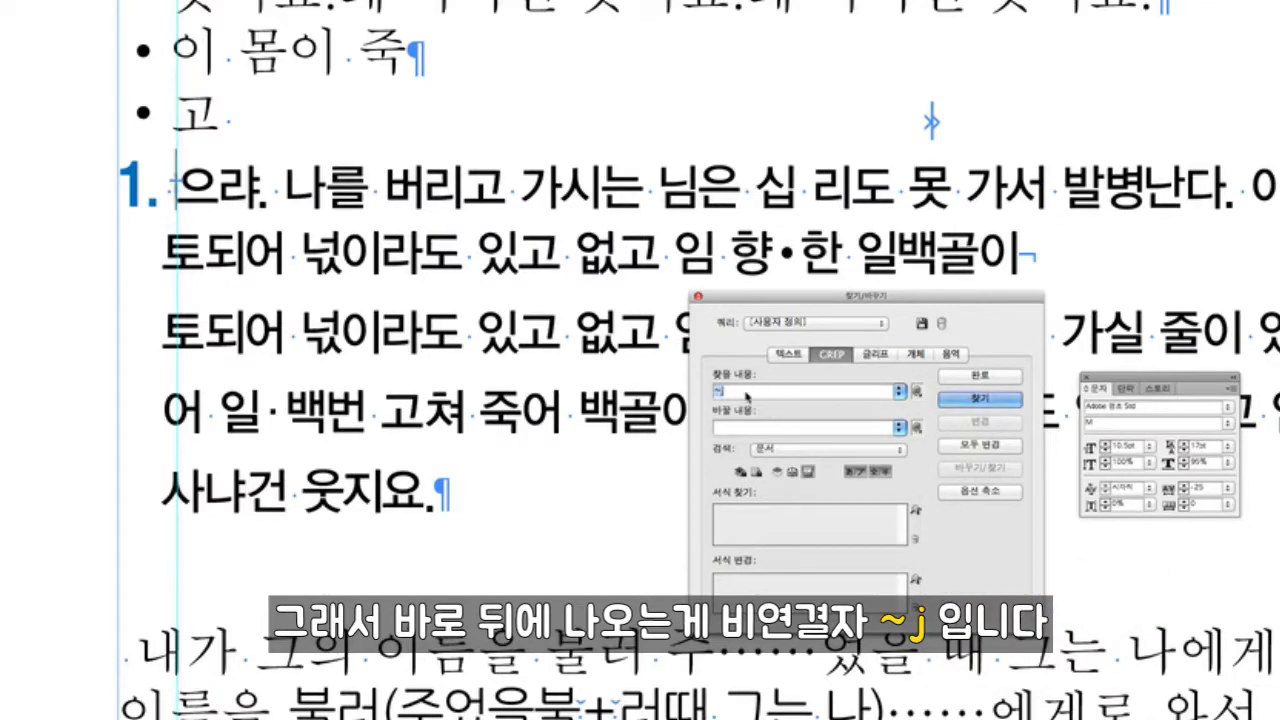
# Remove the indent to here before 으랴 and insert a 비연결자 followed by a new indent to here character
pyautogui.click(170, 193)
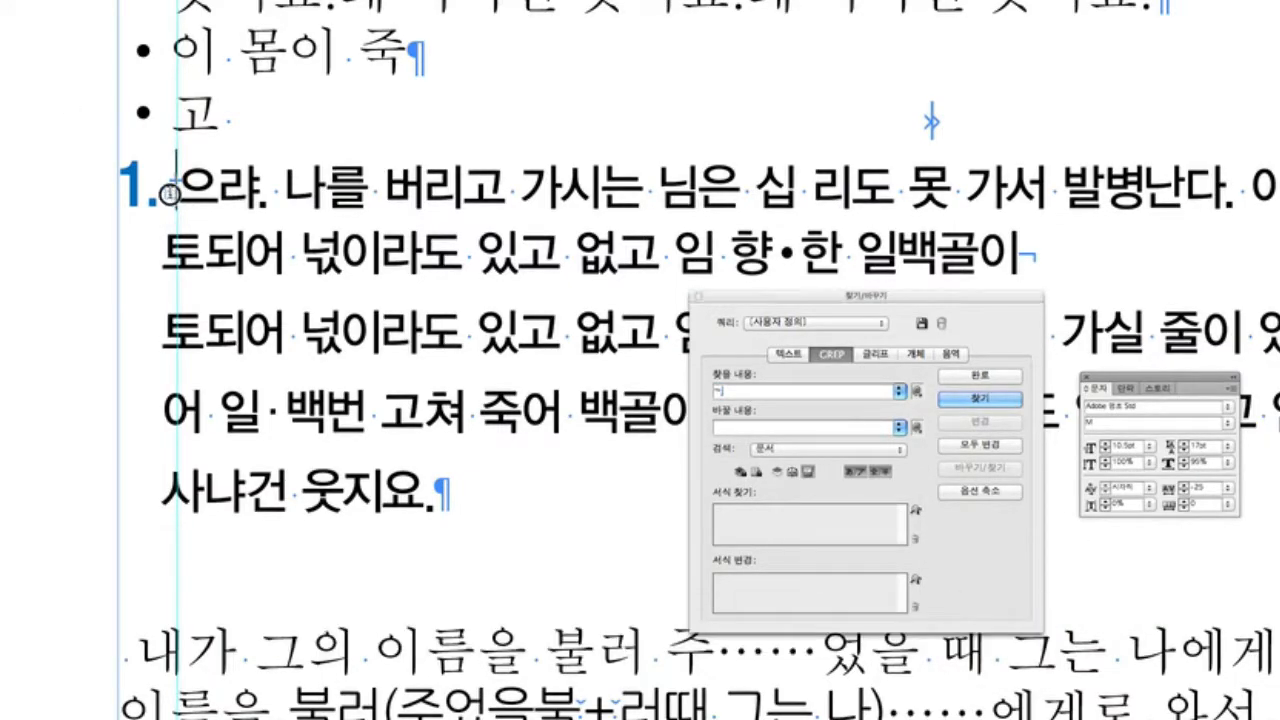
pyautogui.doubleClick(183, 168)
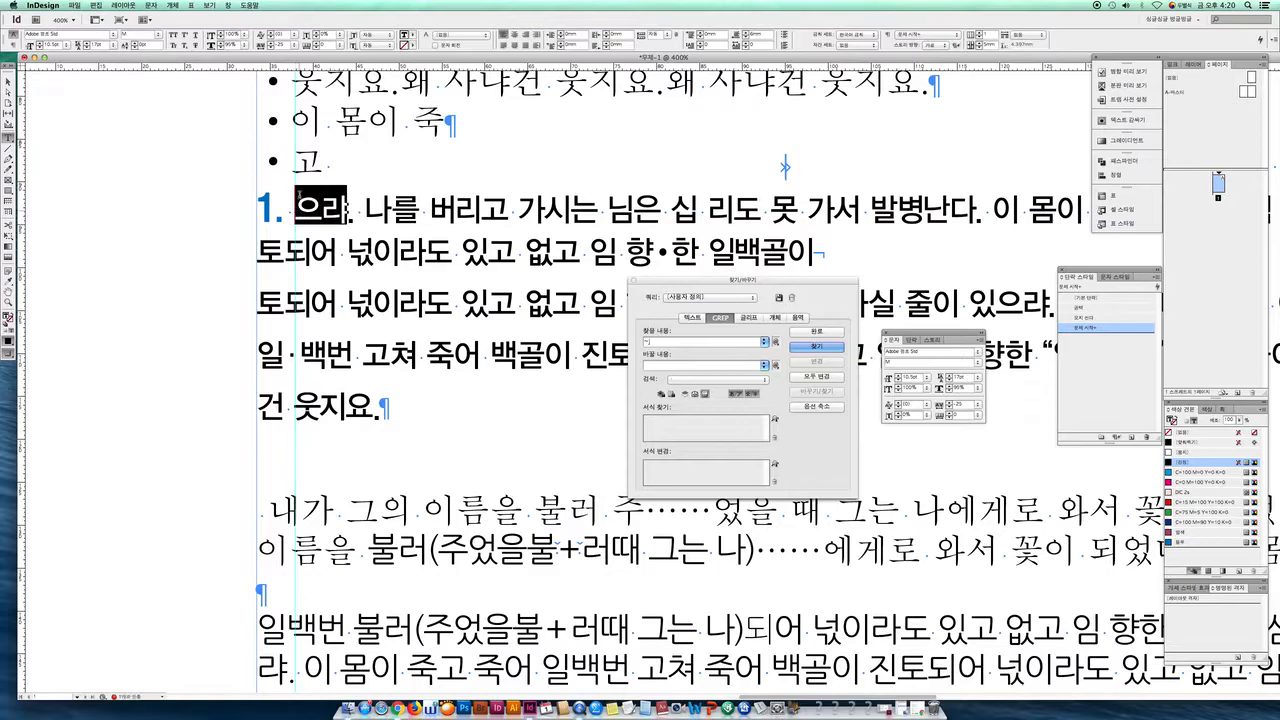
pyautogui.click(300, 196)
pyautogui.click(123, 5)
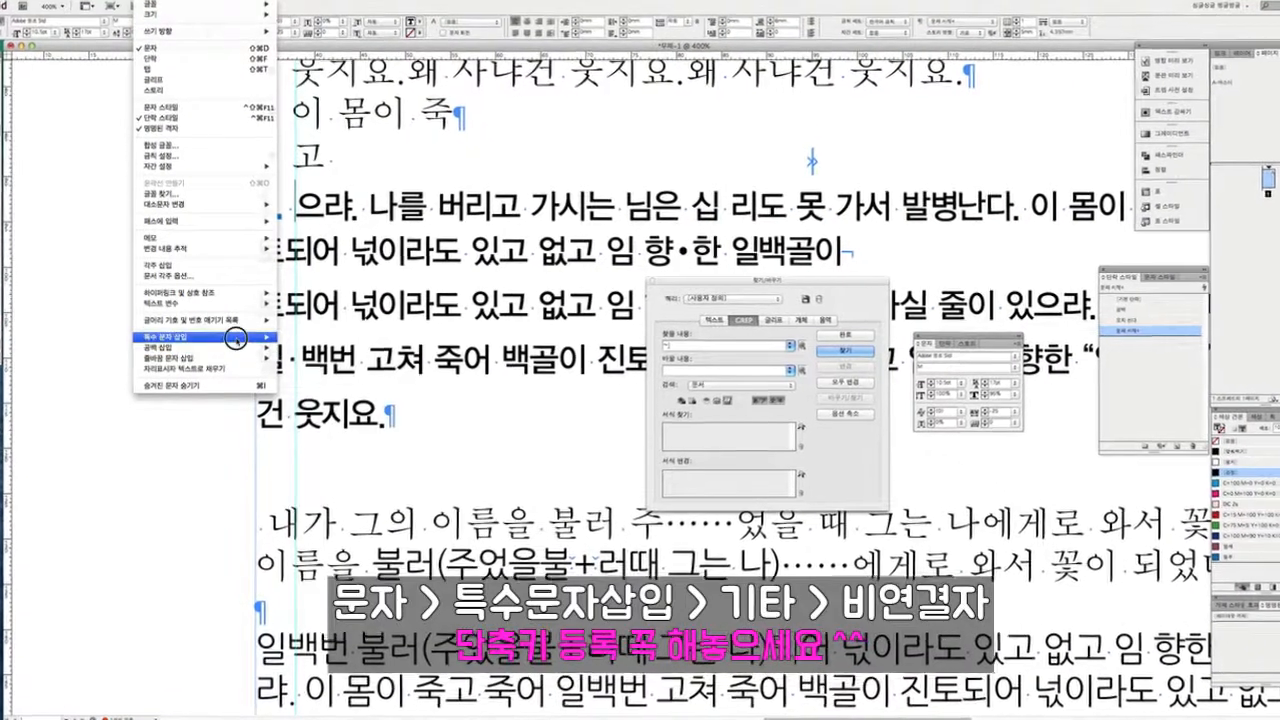
pyautogui.moveTo(235, 340)
pyautogui.moveTo(323, 378)
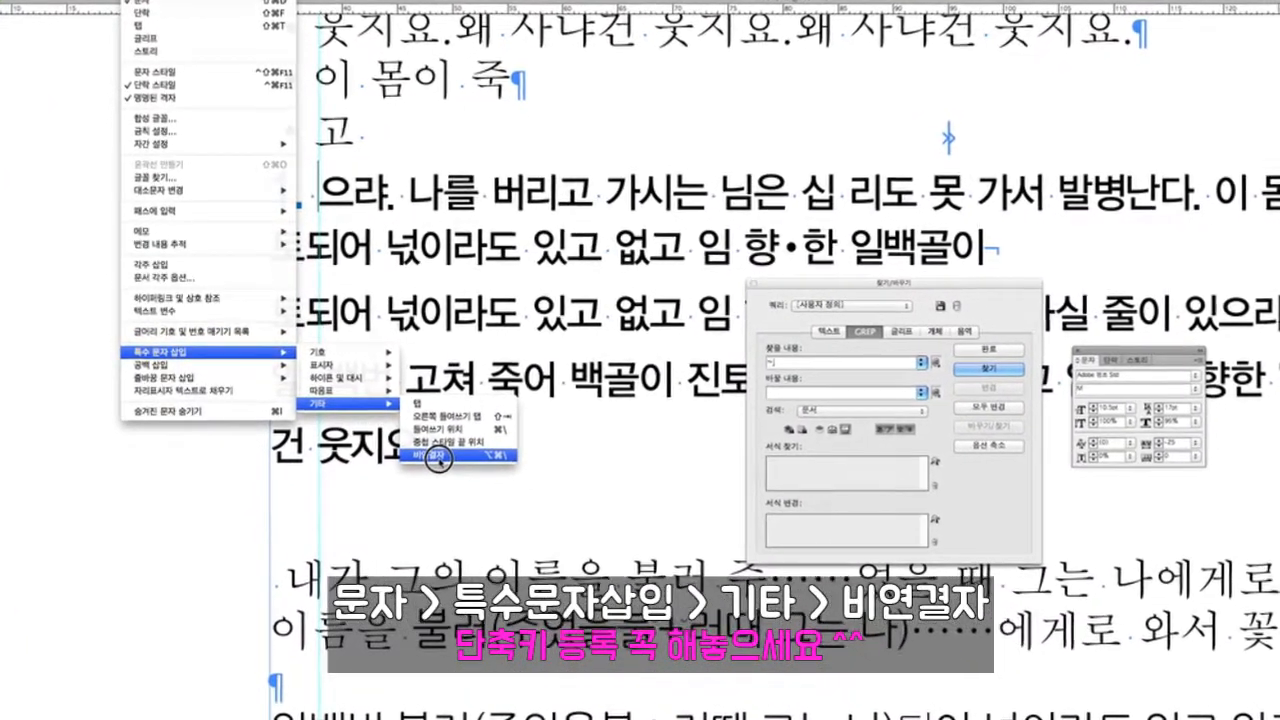
pyautogui.click(438, 458)
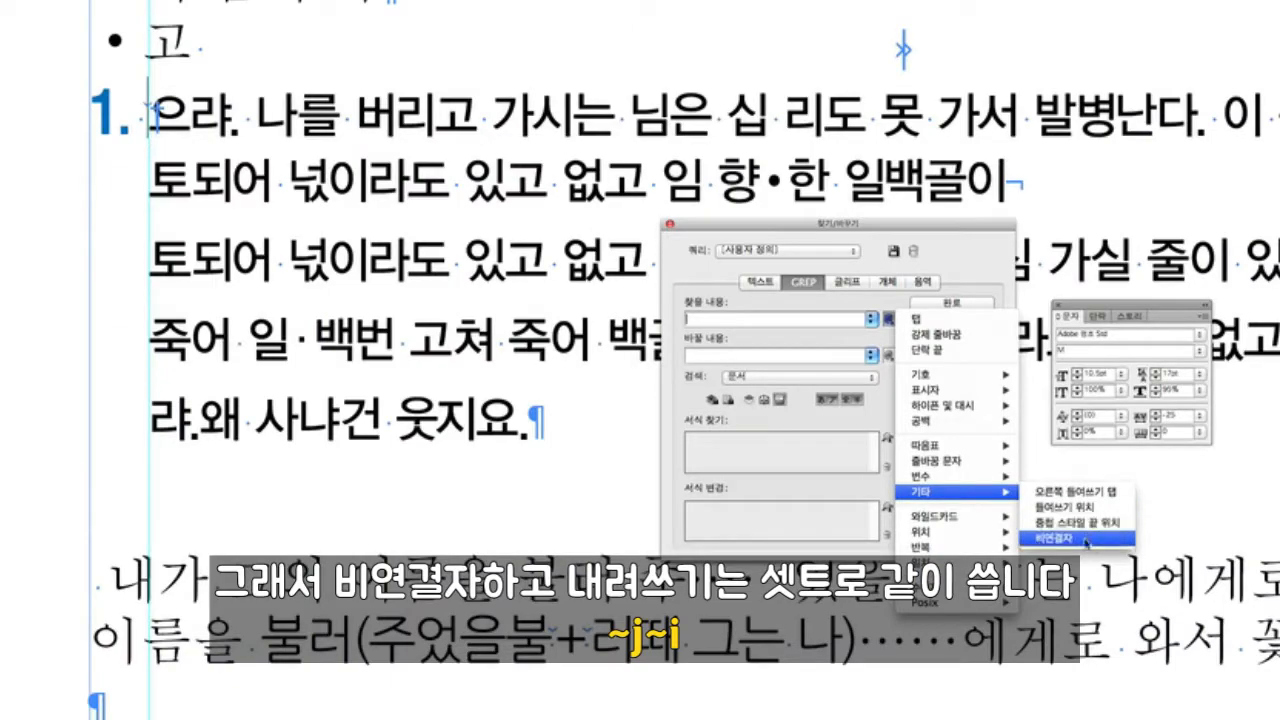
# Build the GREP search expression ~j~i from the 비연결자 and 들여쓰기 위치 codes
pyautogui.click(1084, 538)
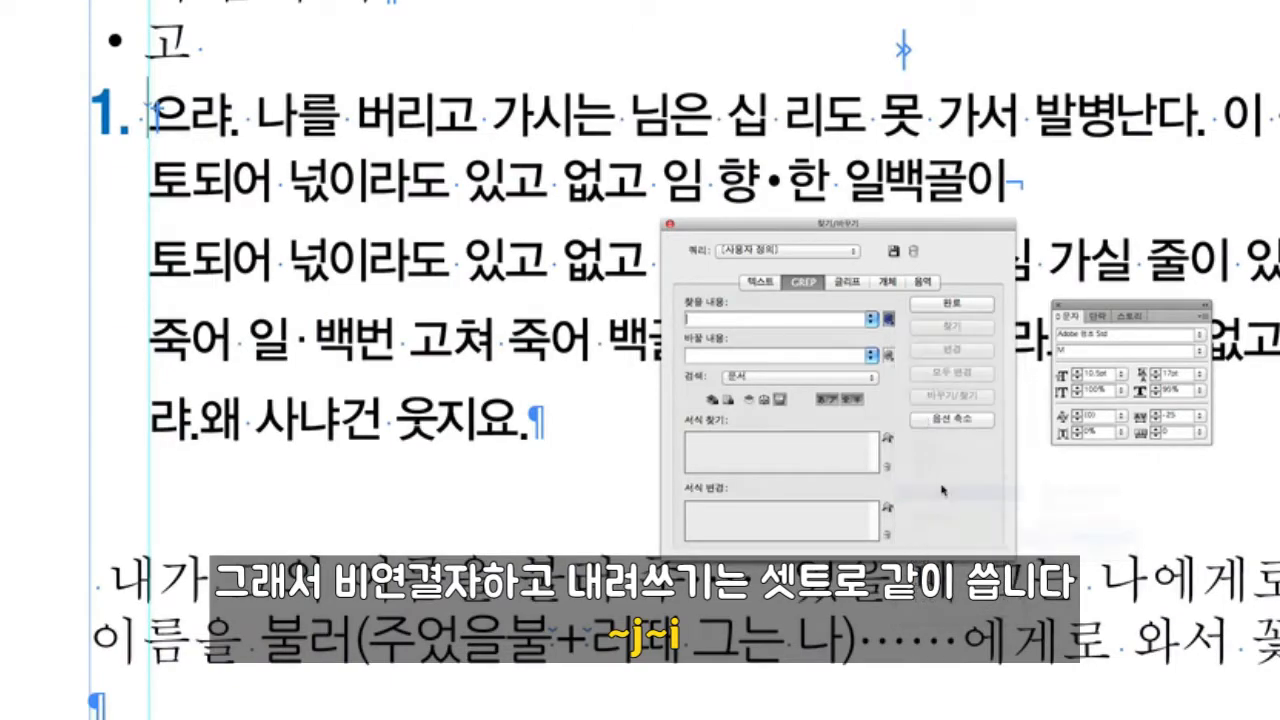
pyautogui.click(887, 318)
pyautogui.moveTo(1000, 492)
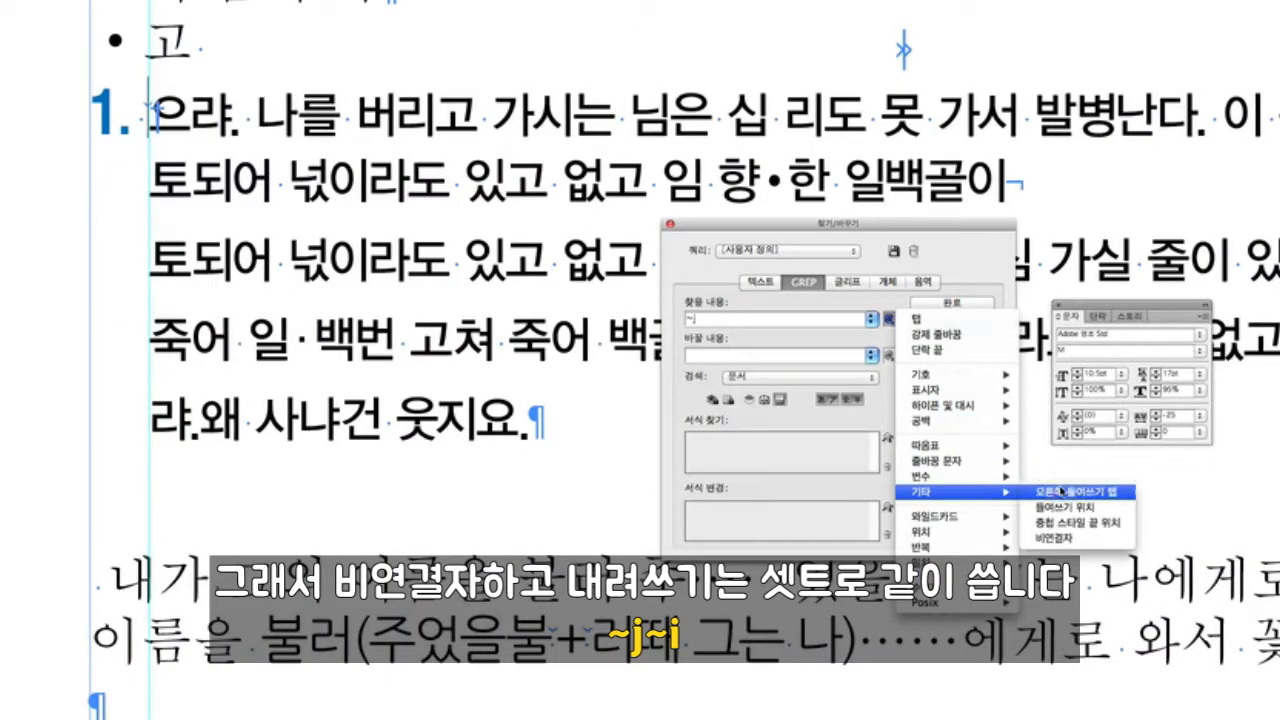
pyautogui.click(1064, 507)
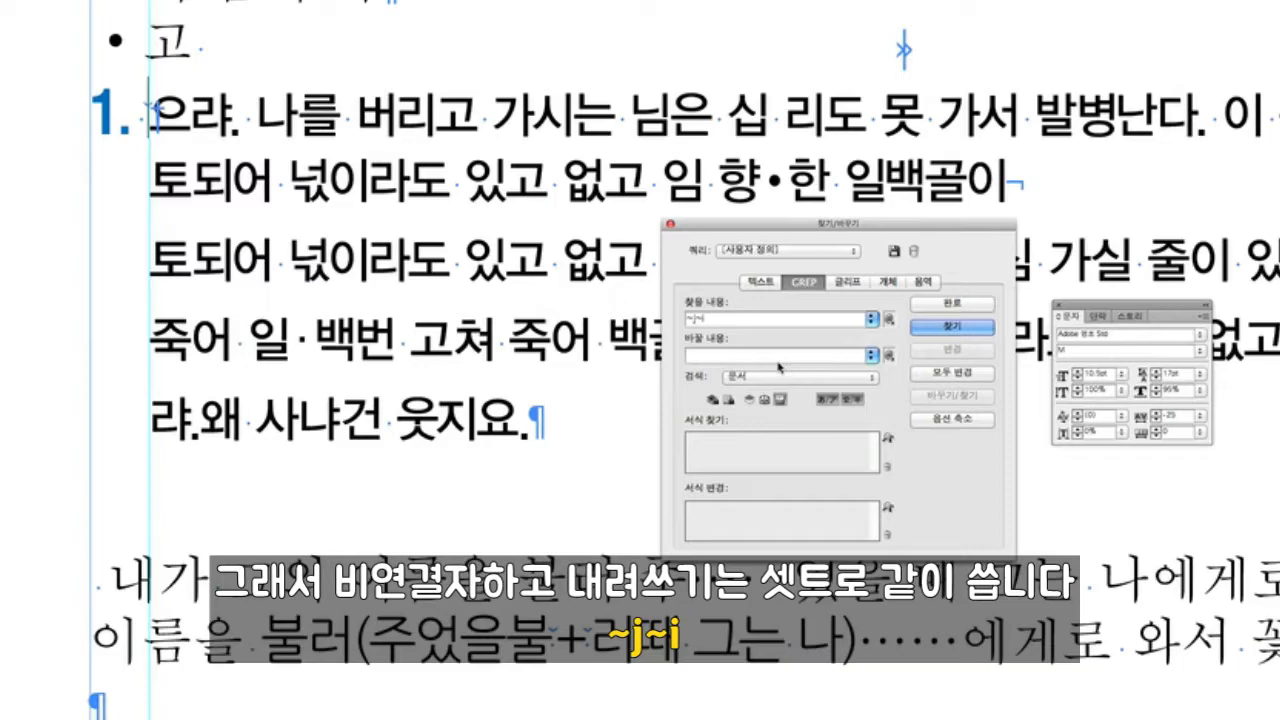
# Clear the ~j~i expression from the GREP search
pyautogui.moveTo(708, 318); pyautogui.dragTo(680, 313)
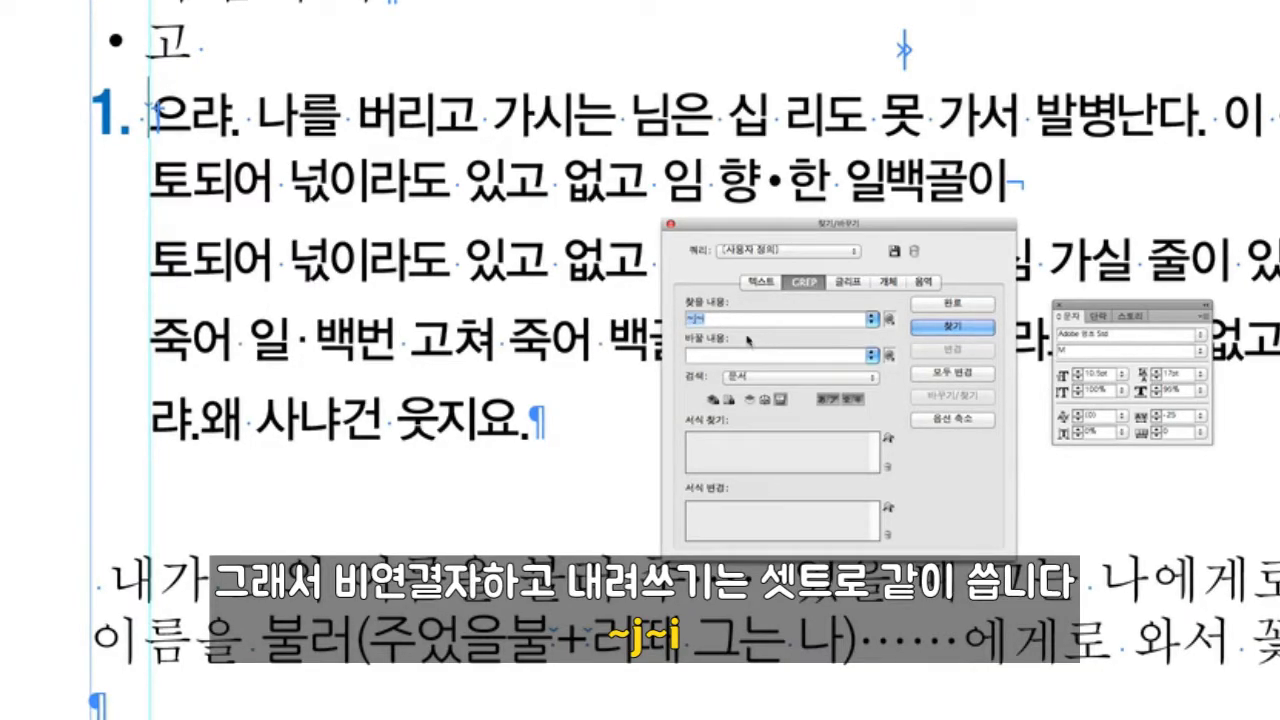
pyautogui.click(704, 319)
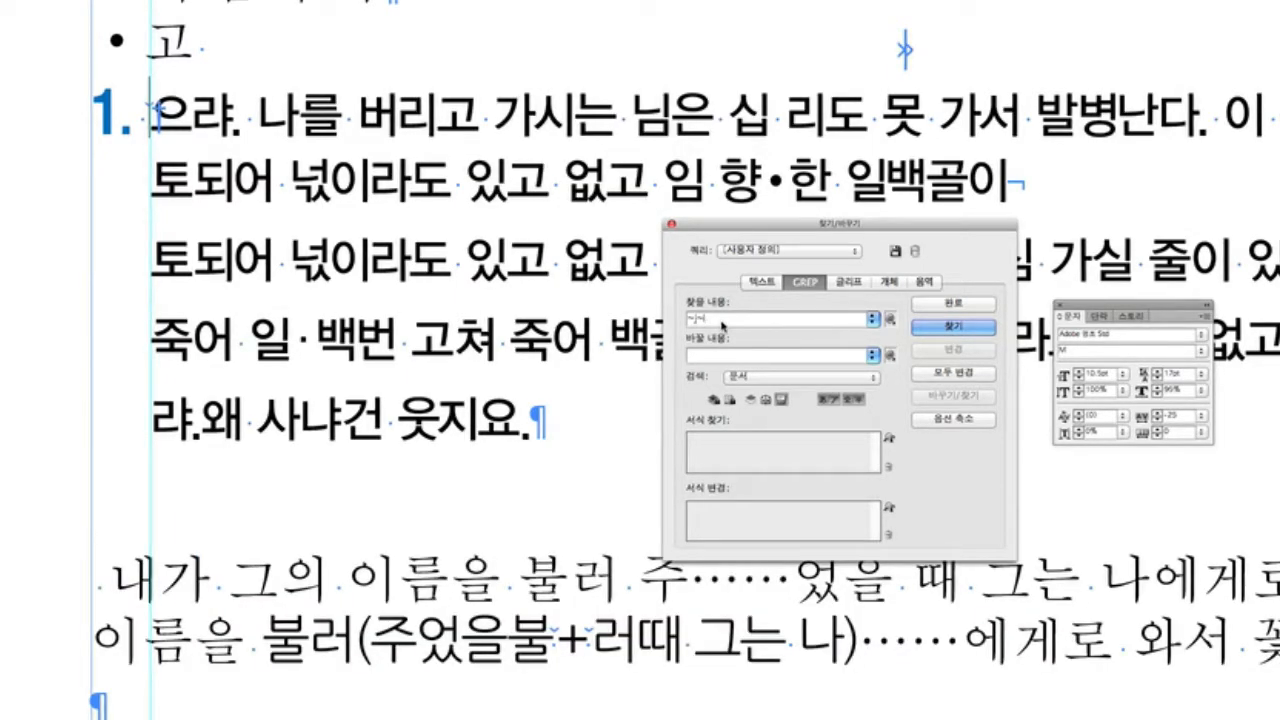
pyautogui.doubleClick(722, 322)
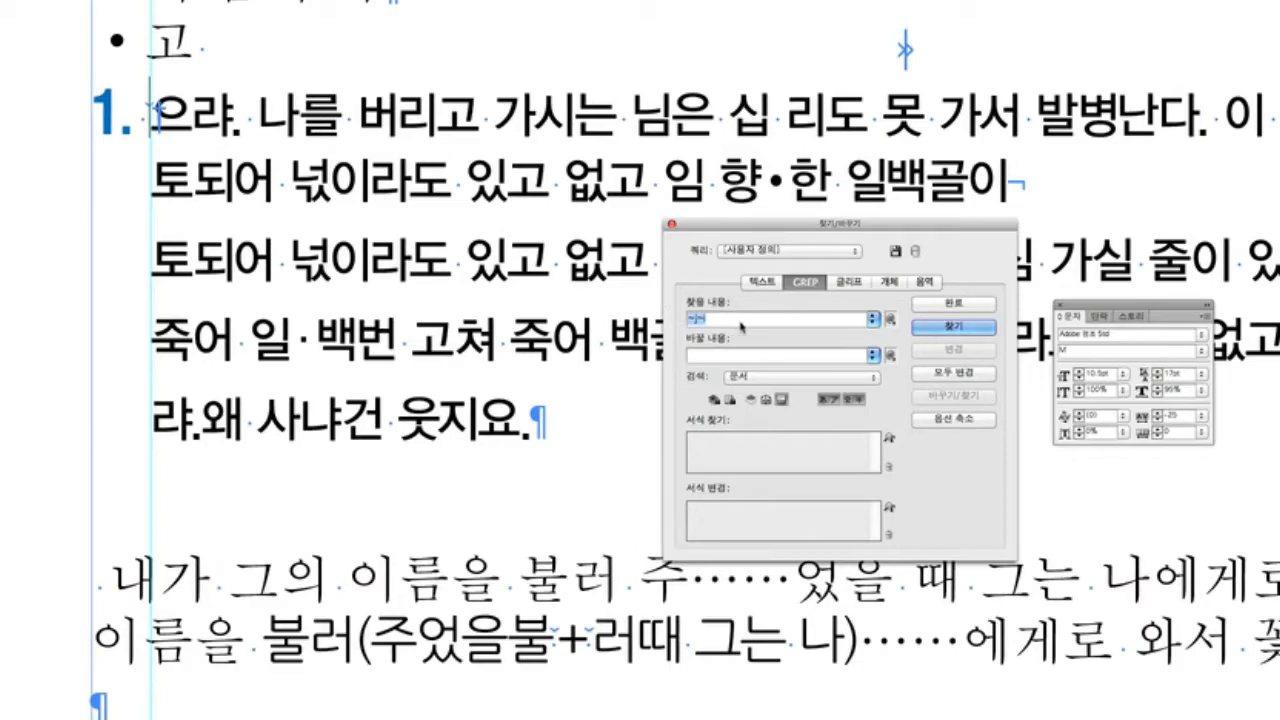
pyautogui.press('BackSpace')
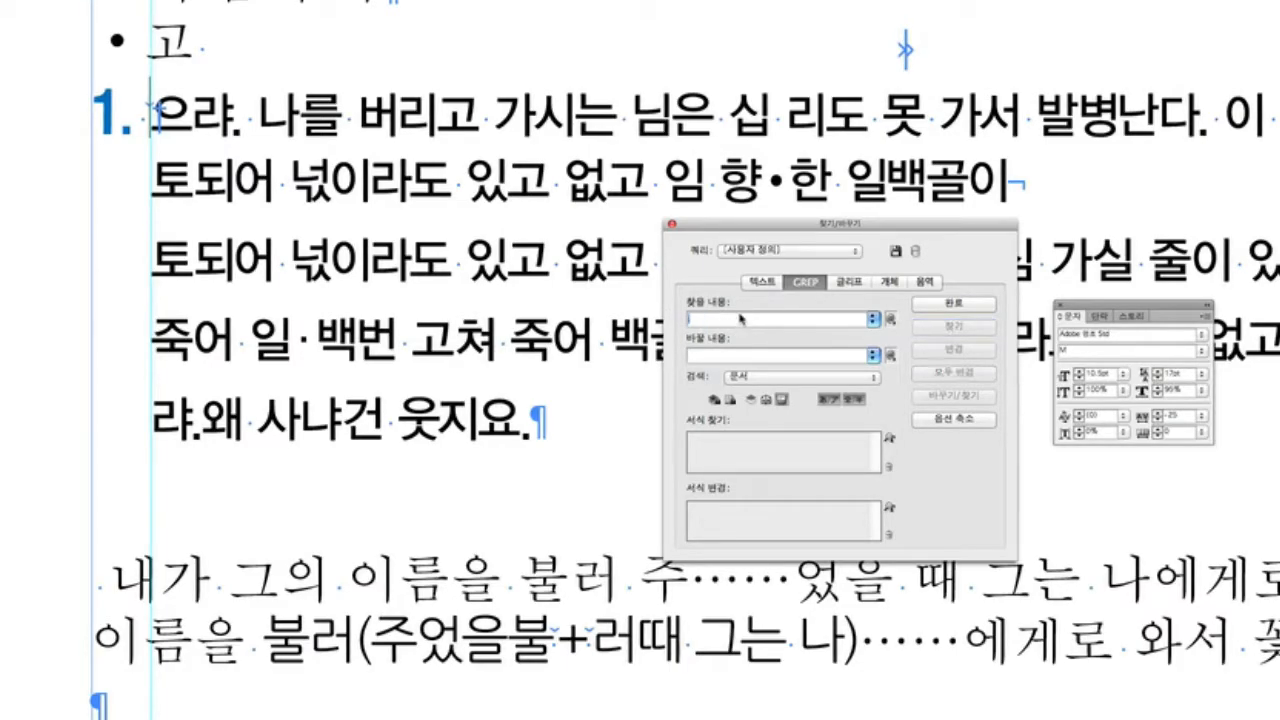